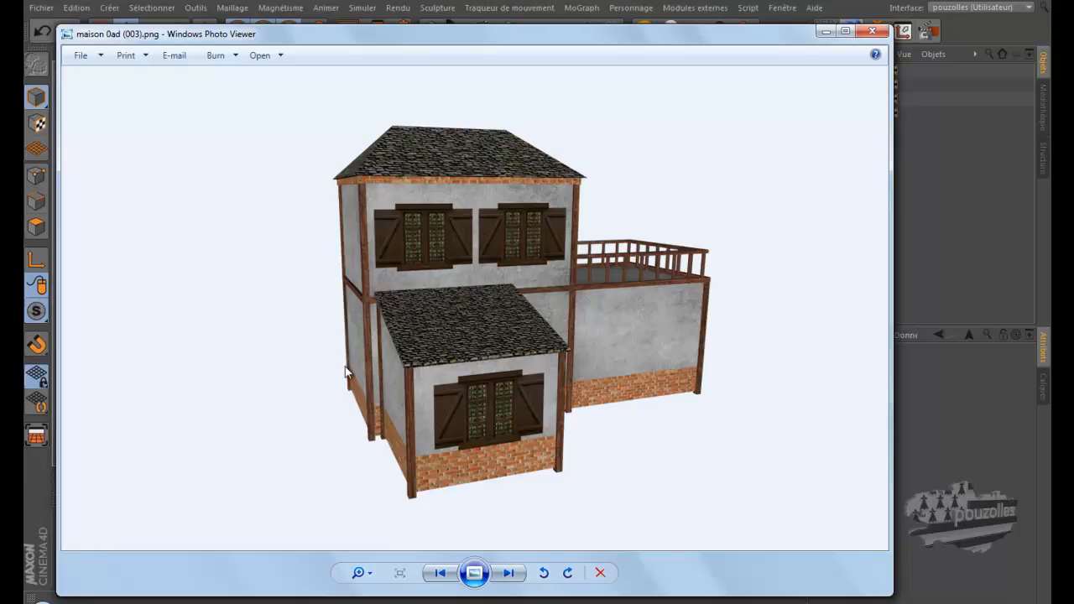
- Examine the reference images maison 0ad (002).png and maison 0ad (003).png, and return to the Cinema 4D house scene
{"action": "mouse_move", "coordinate": [118, 598]}
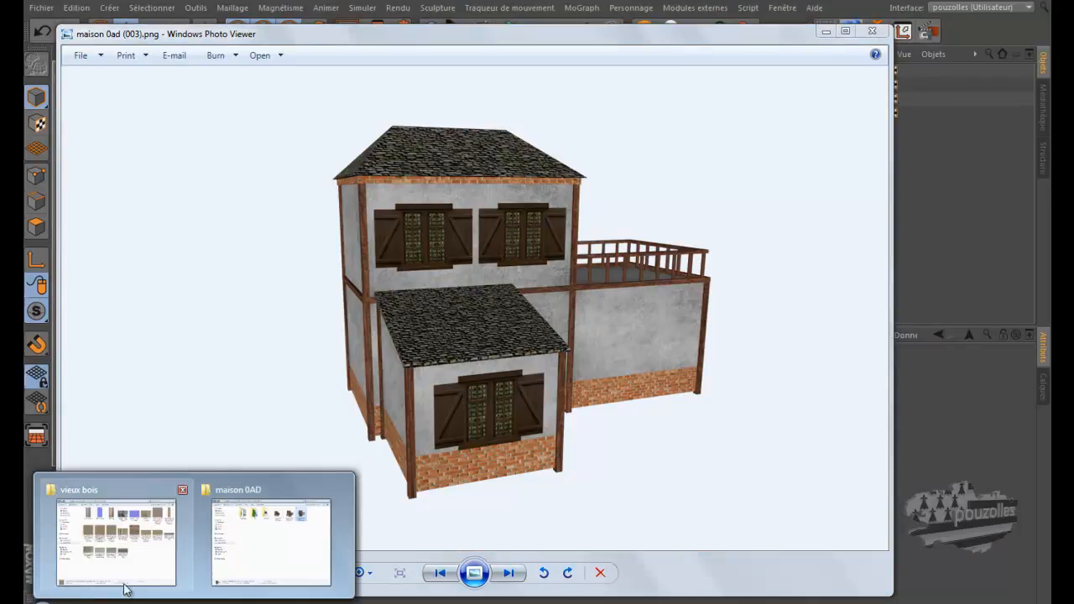
{"action": "left_click", "coordinate": [235, 560]}
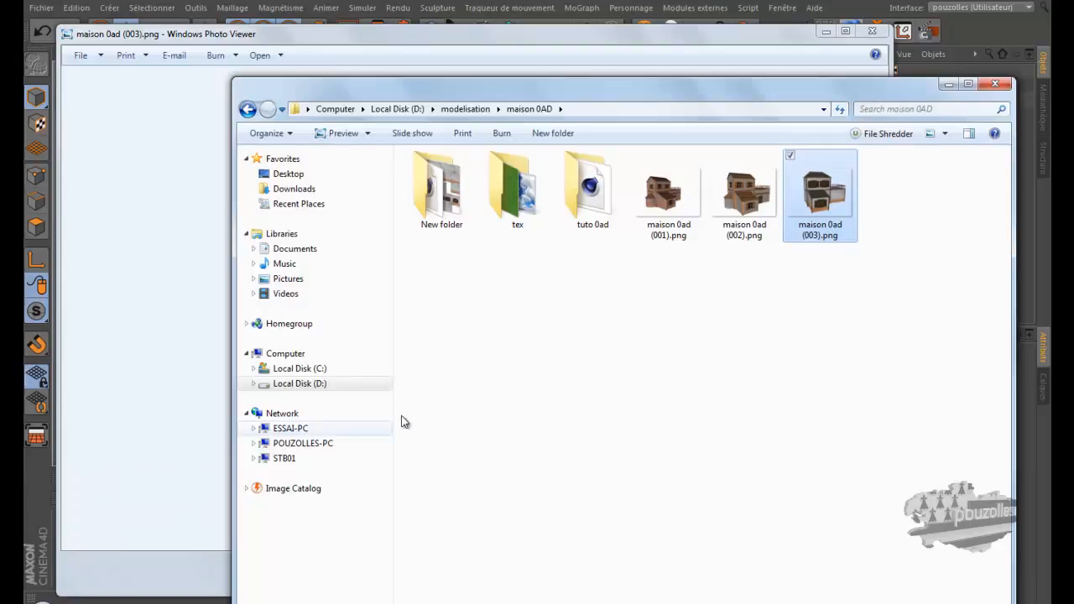
{"action": "double_click", "coordinate": [752, 209]}
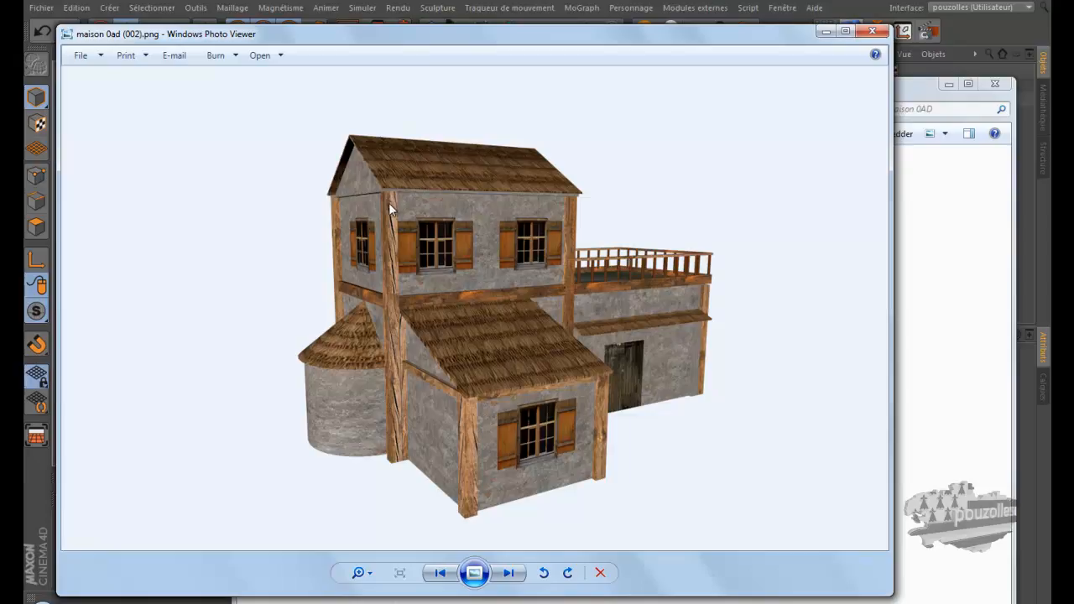
{"action": "left_click", "coordinate": [872, 31]}
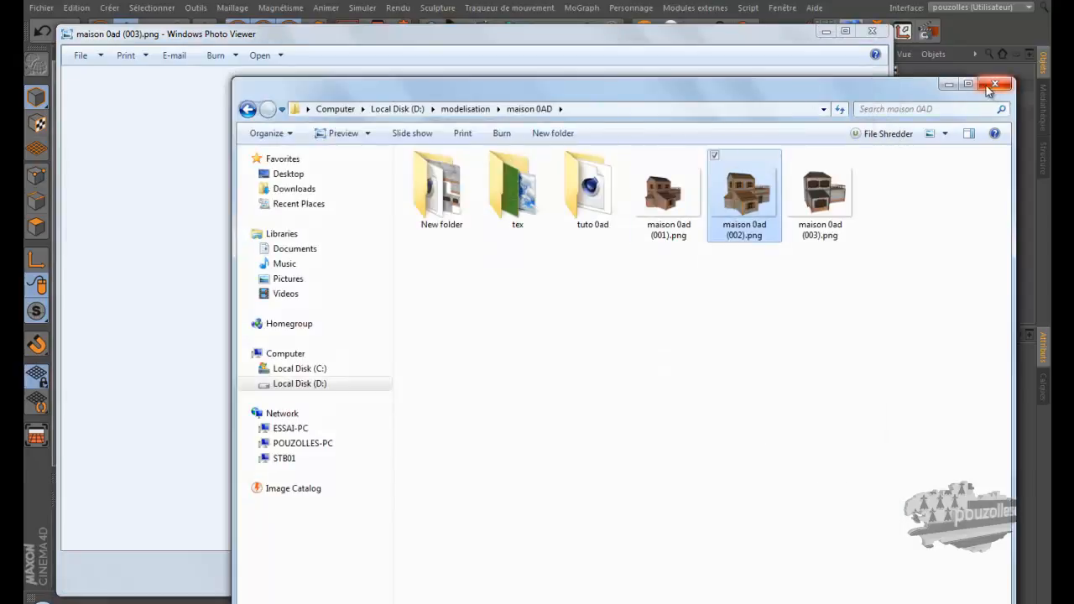
{"action": "left_click", "coordinate": [945, 86]}
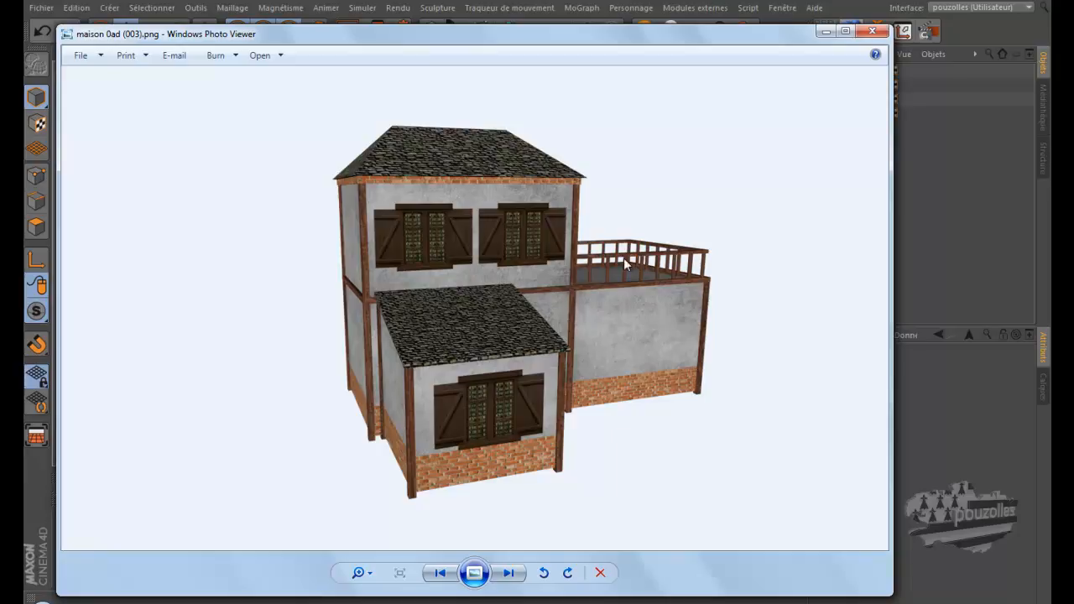
{"action": "left_click", "coordinate": [826, 31]}
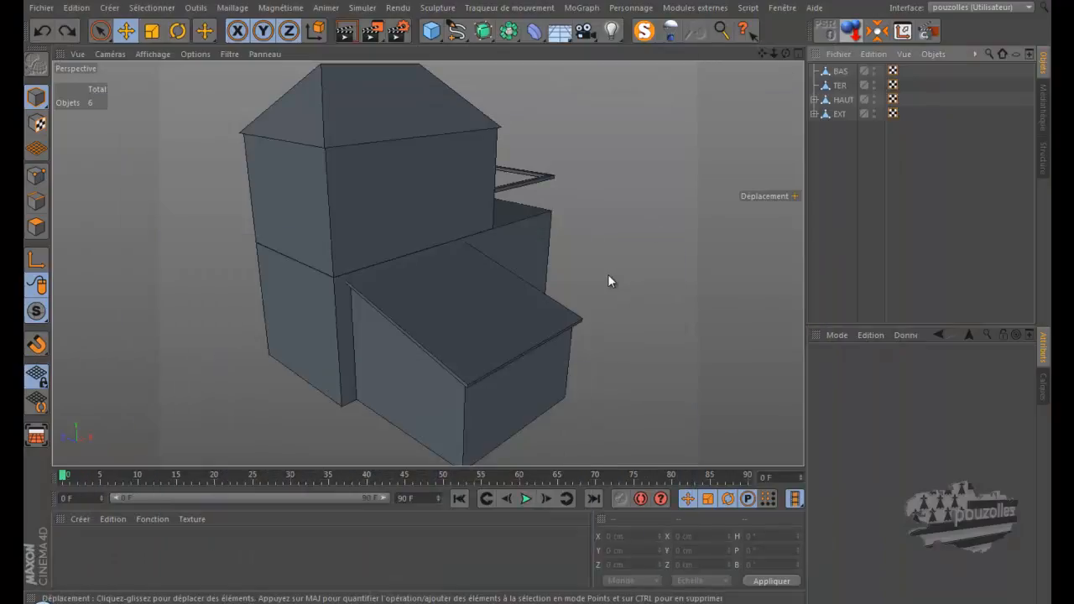
- Add a cube primitive to the house scene
{"action": "left_click", "coordinate": [431, 31]}
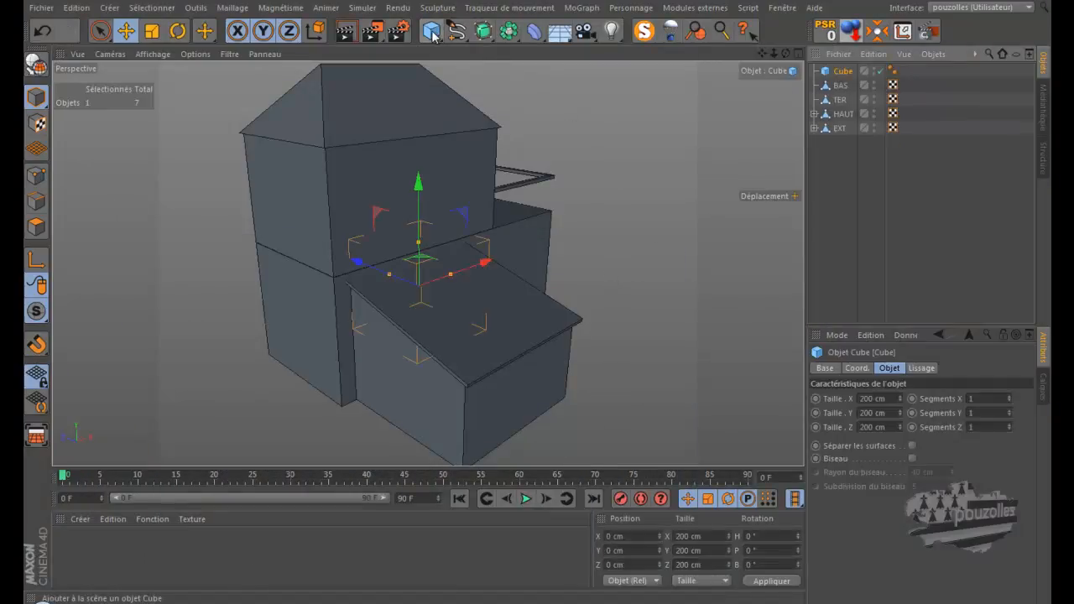
{"action": "middle_click", "coordinate": [433, 319]}
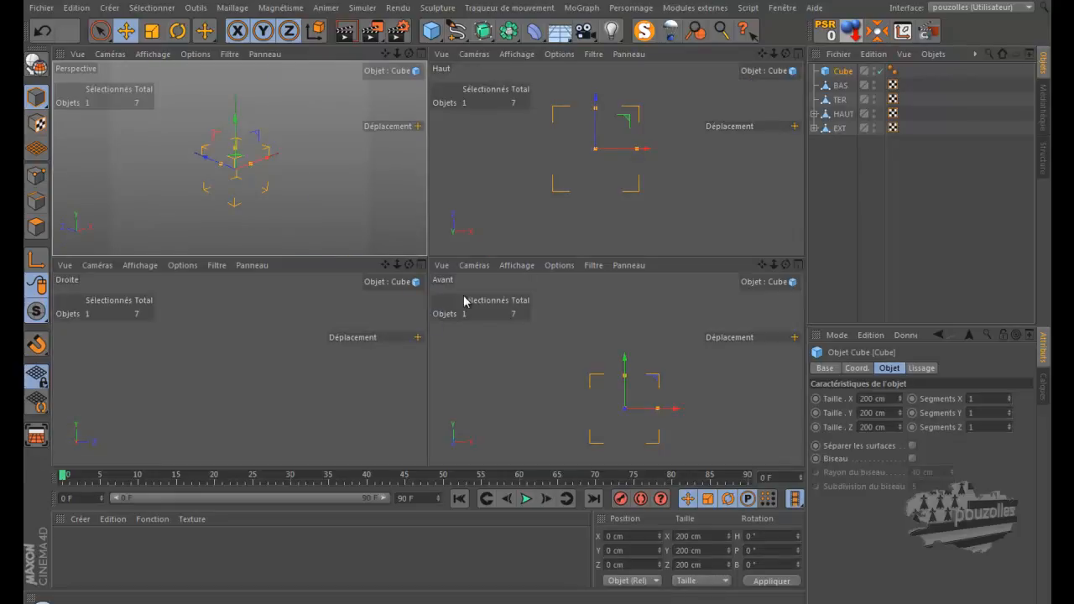
{"action": "middle_click", "coordinate": [564, 222]}
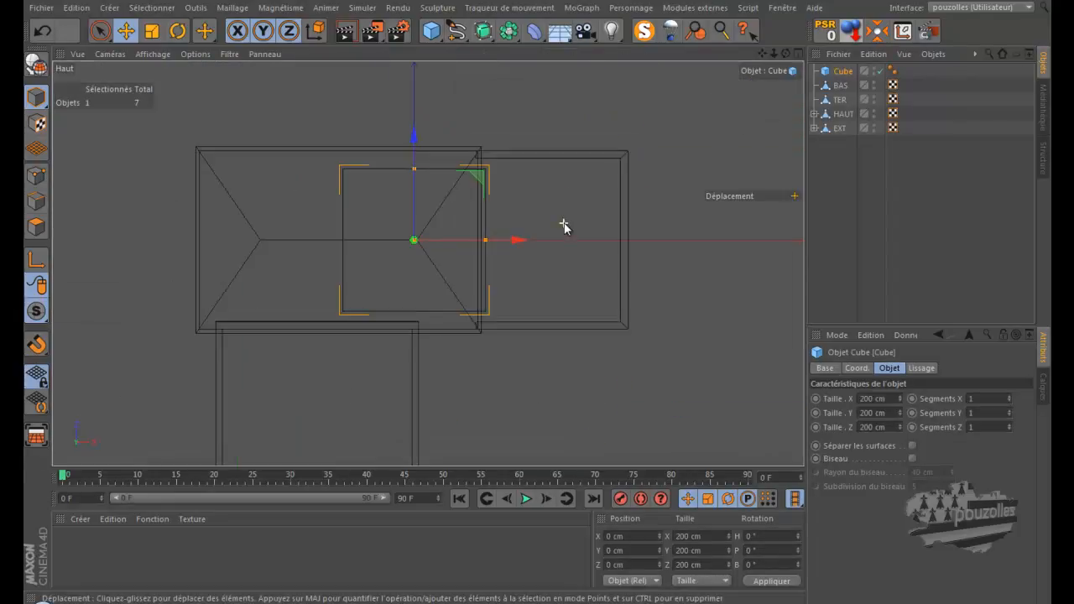
{"action": "scroll", "coordinate": [210, 434], "scroll_direction": "up", "scroll_amount": 2}
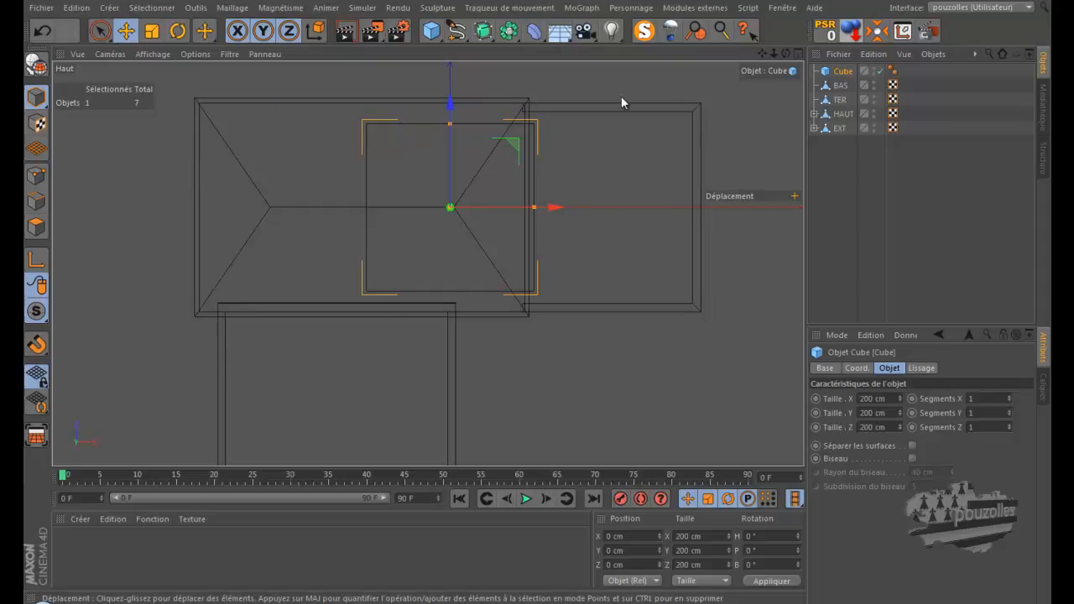
- Hide the roof objects HAUT toit and EXT toit nested under the HAUT and EXT objects
{"action": "left_click", "coordinate": [814, 114]}
{"action": "left_click", "coordinate": [814, 143]}
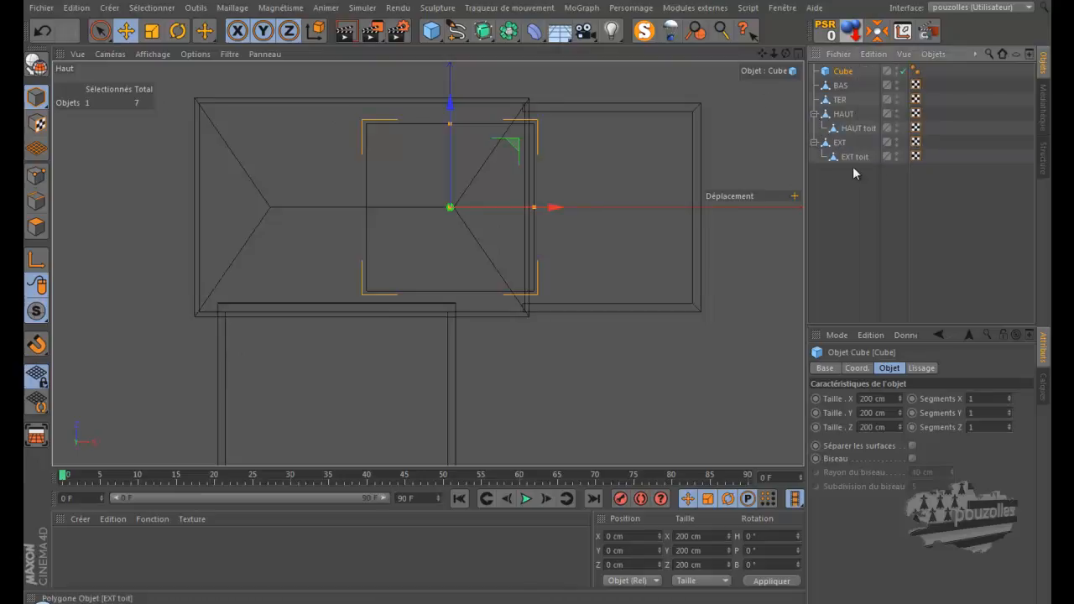
{"action": "left_click", "coordinate": [897, 155]}
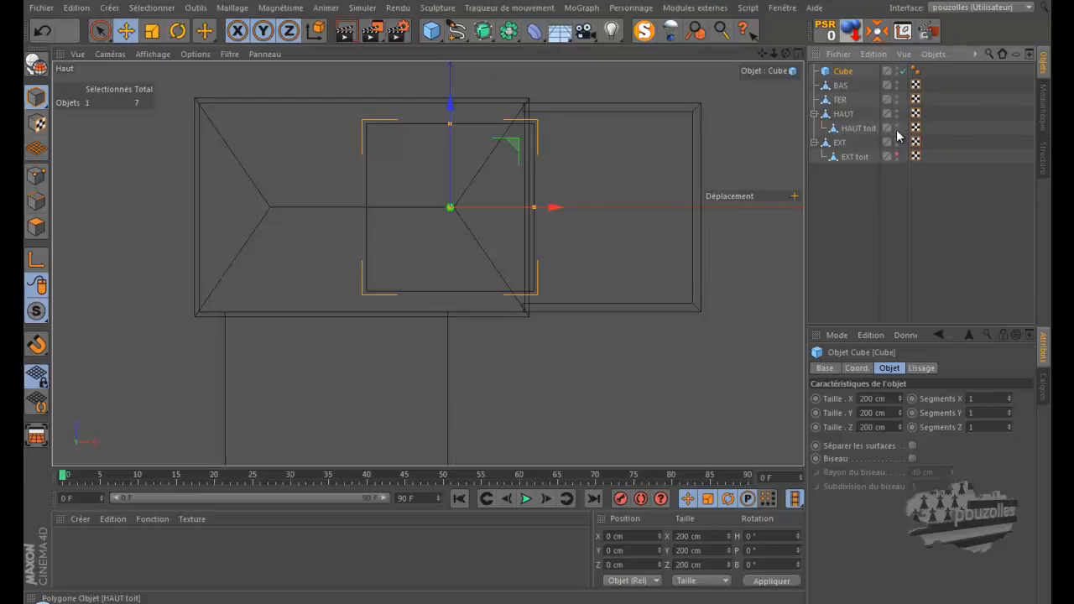
{"action": "left_click", "coordinate": [898, 126]}
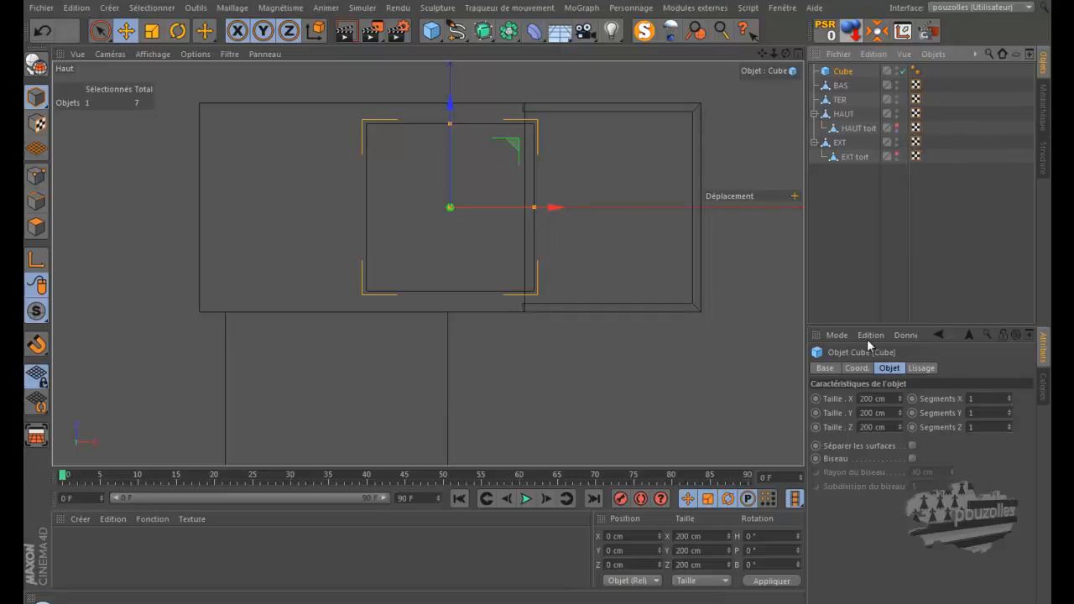
- Set the cube's X and Z sizes to 20 cm
{"action": "left_click_drag", "start_coordinate": [874, 399], "coordinate": [853, 401]}
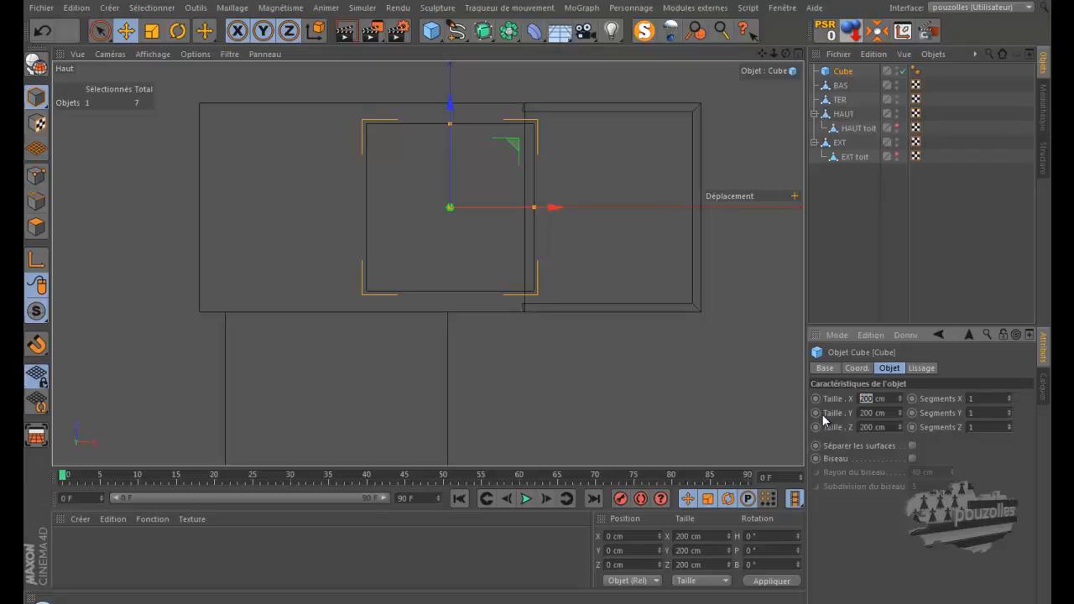
{"action": "type", "text": "20"}
{"action": "key", "text": "Return"}
{"action": "left_click_drag", "start_coordinate": [875, 429], "coordinate": [832, 429]}
{"action": "type", "text": "20"}
{"action": "key", "text": "Return"}
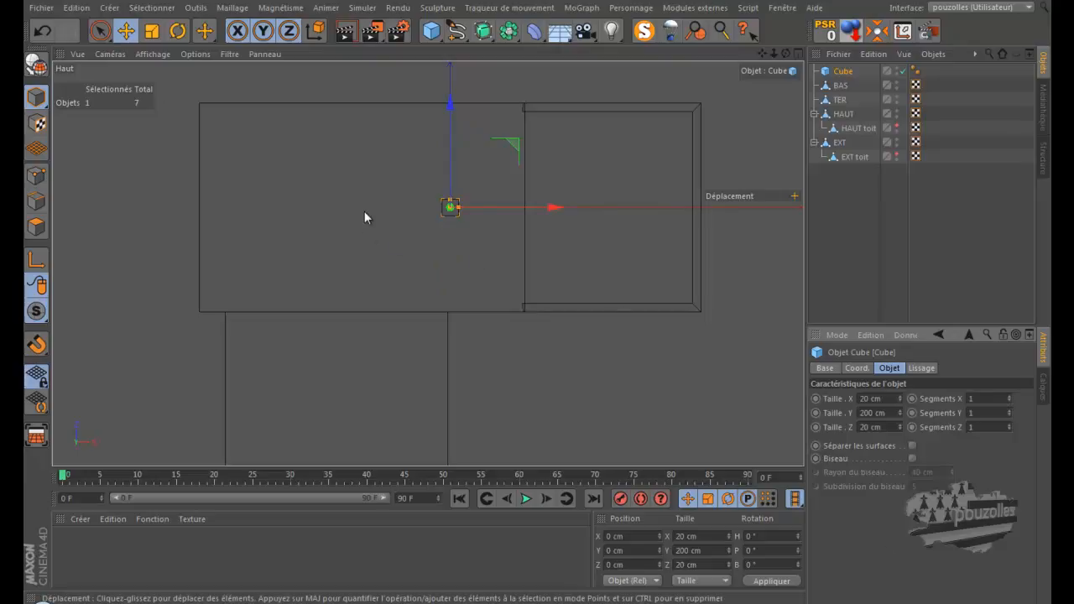
- Move the cube onto the main building's corner beside the extension, at about X -294 cm and Z -119 cm
{"action": "left_click_drag", "start_coordinate": [515, 144], "coordinate": [269, 247]}
{"action": "scroll", "coordinate": [178, 320], "scroll_direction": "up", "scroll_amount": 4}
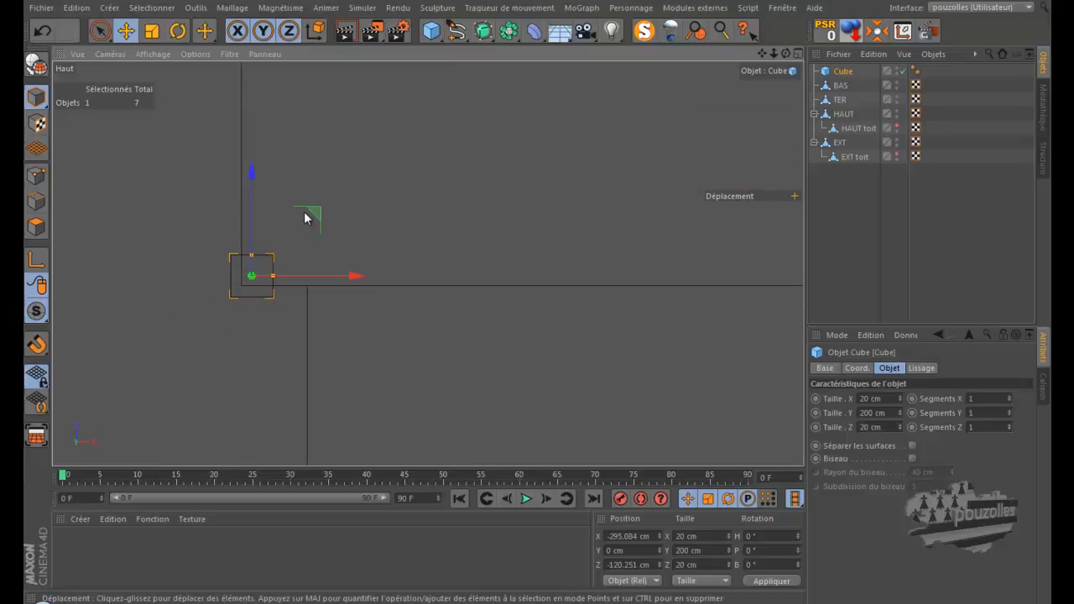
{"action": "left_click_drag", "start_coordinate": [313, 214], "coordinate": [314, 210]}
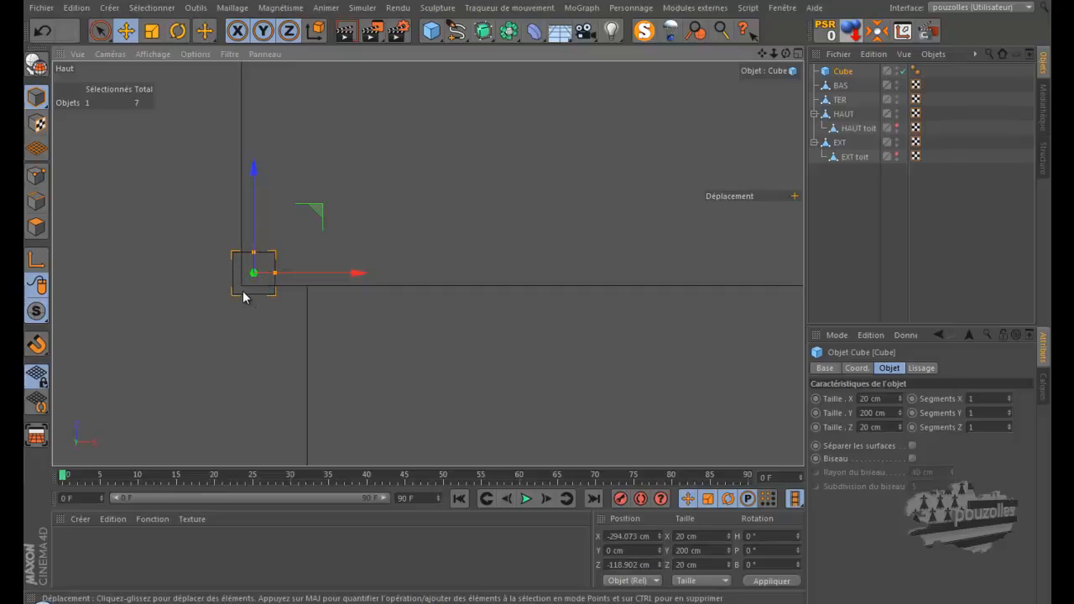
{"action": "scroll", "coordinate": [218, 278], "scroll_direction": "up", "scroll_amount": 3}
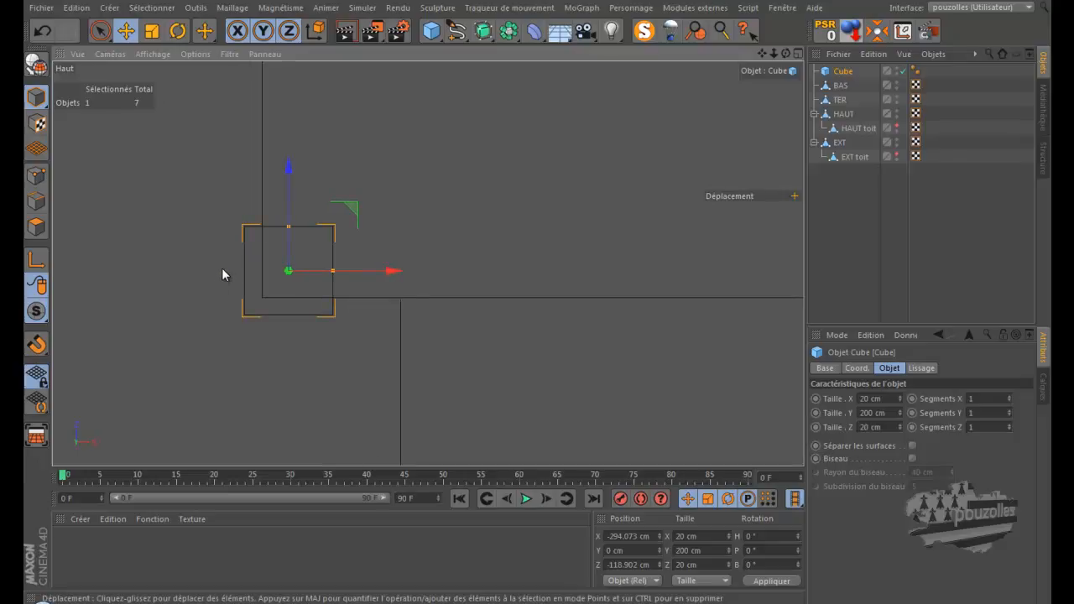
- Set the corner post cube's X and Z sizes to 15 cm
{"action": "middle_click", "coordinate": [222, 267]}
{"action": "middle_click", "coordinate": [235, 233]}
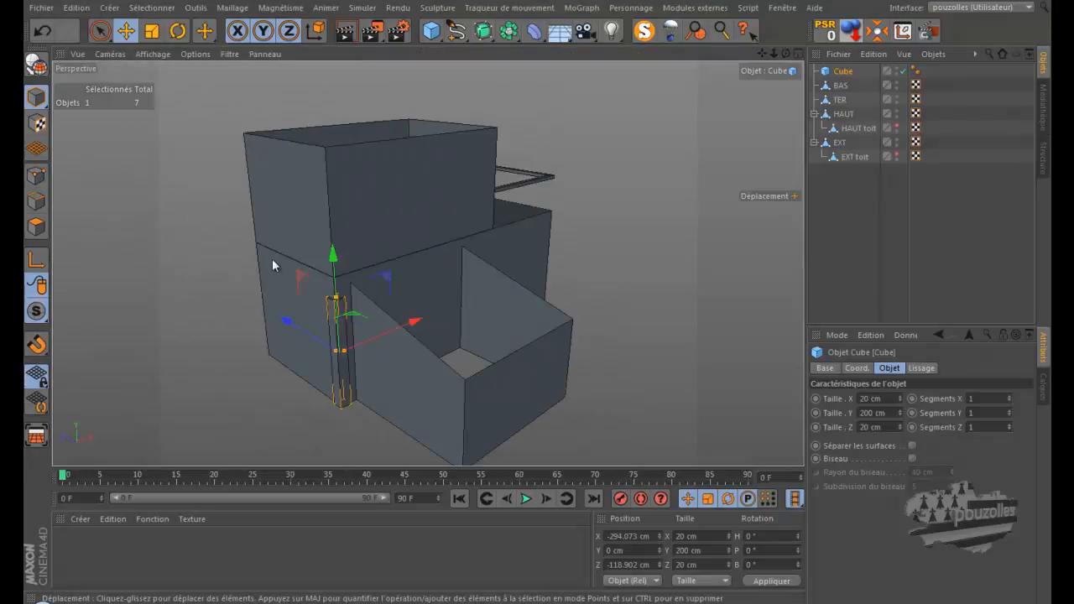
{"action": "scroll", "coordinate": [323, 382], "scroll_direction": "up", "scroll_amount": 3}
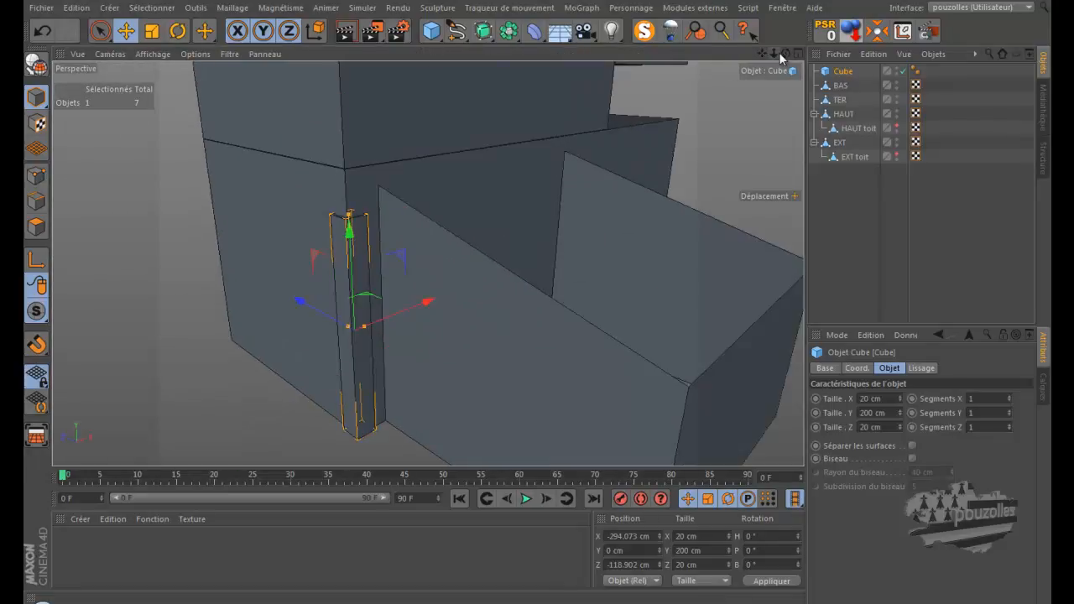
{"action": "mouse_move", "coordinate": [529, 301]}
{"action": "left_mouse_down"}
{"action": "mouse_move", "coordinate": [549, 295]}
{"action": "mouse_move", "coordinate": [537, 292]}
{"action": "left_mouse_up"}
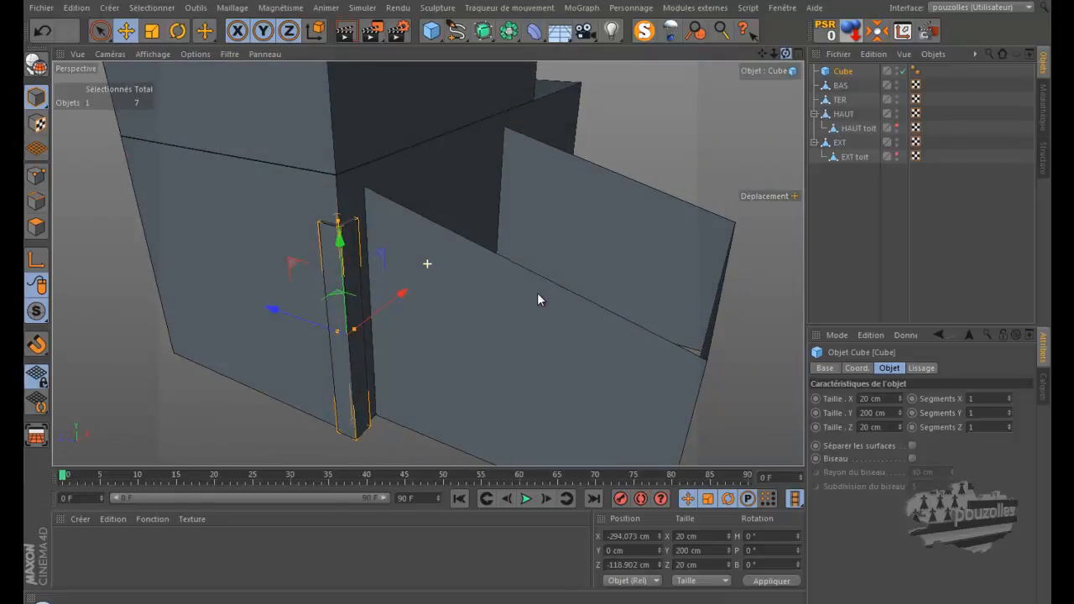
{"action": "double_click", "coordinate": [863, 399]}
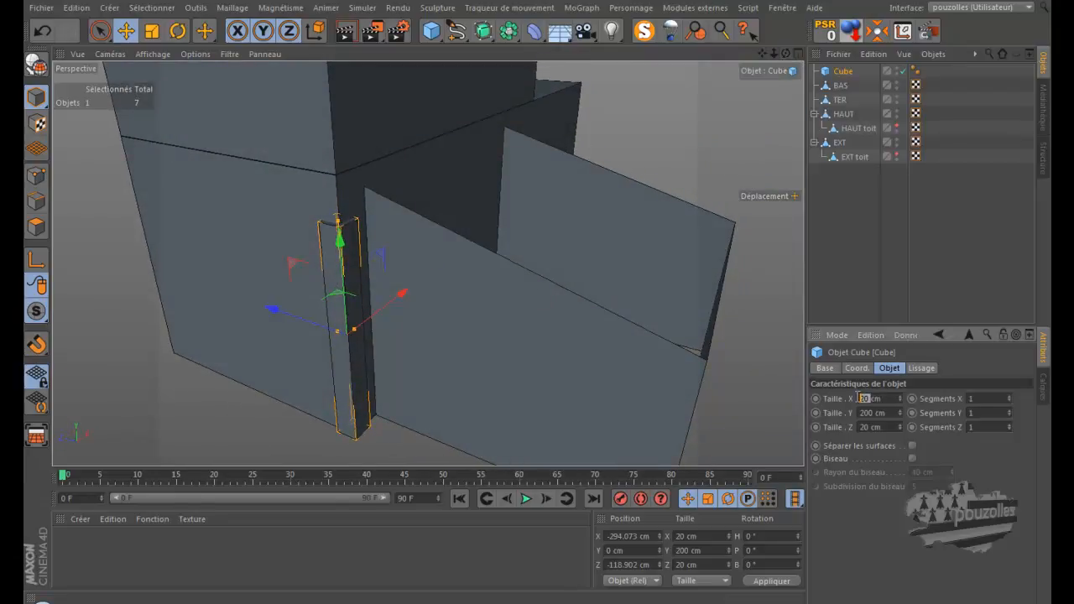
{"action": "type", "text": "15"}
{"action": "double_click", "coordinate": [873, 427]}
{"action": "type", "text": "15"}
{"action": "key", "text": "Return"}
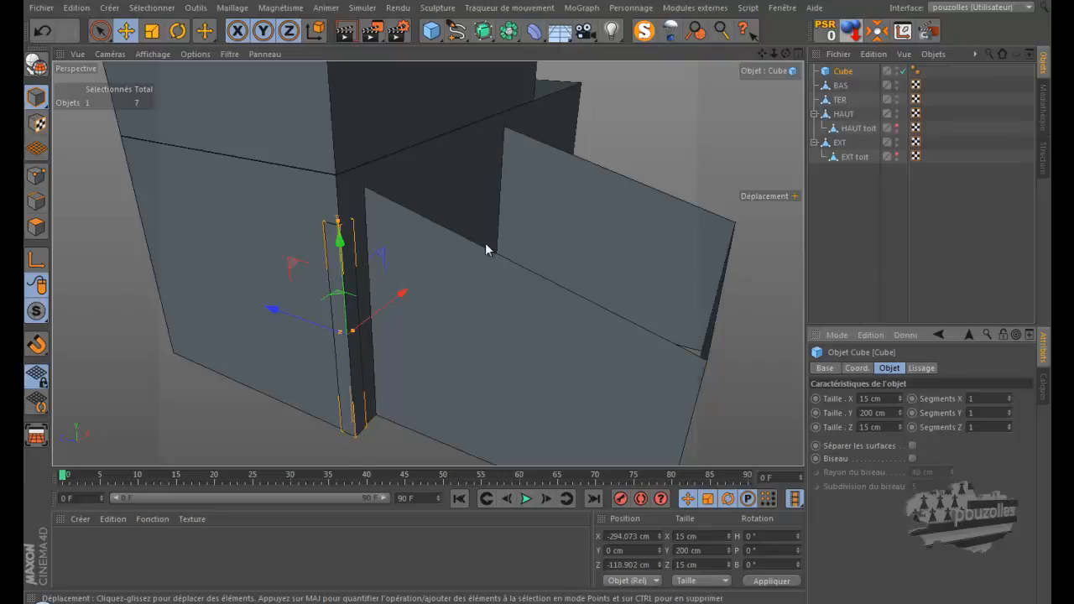
- Shift the corner post slightly outward from the walls, to about X -295 cm and Z -120 cm
{"action": "left_click_drag", "start_coordinate": [786, 54], "coordinate": [520, 299]}
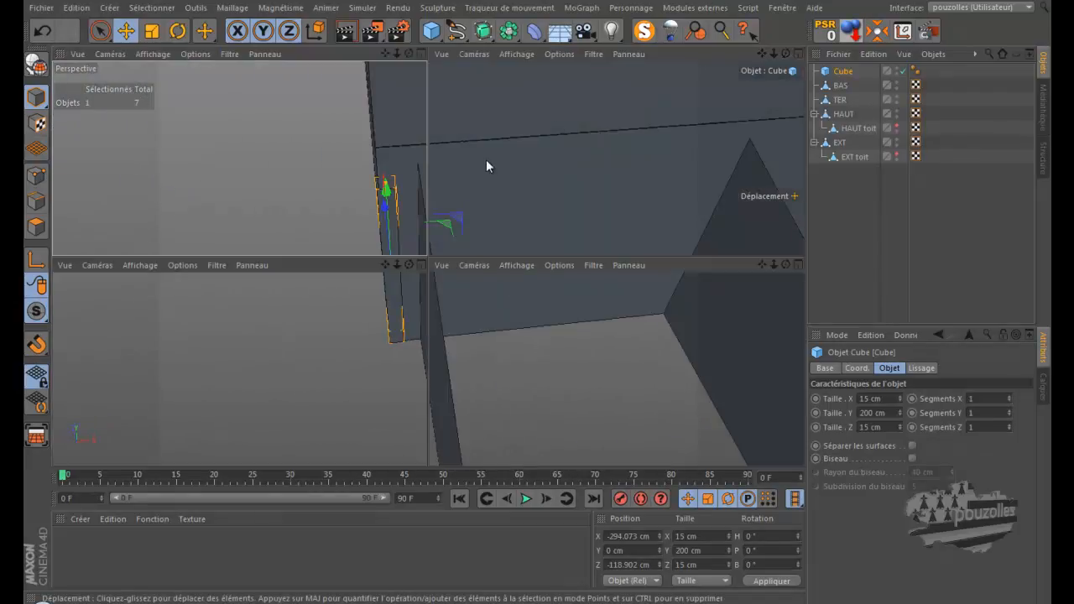
{"action": "middle_click", "coordinate": [486, 161]}
{"action": "middle_click", "coordinate": [516, 186]}
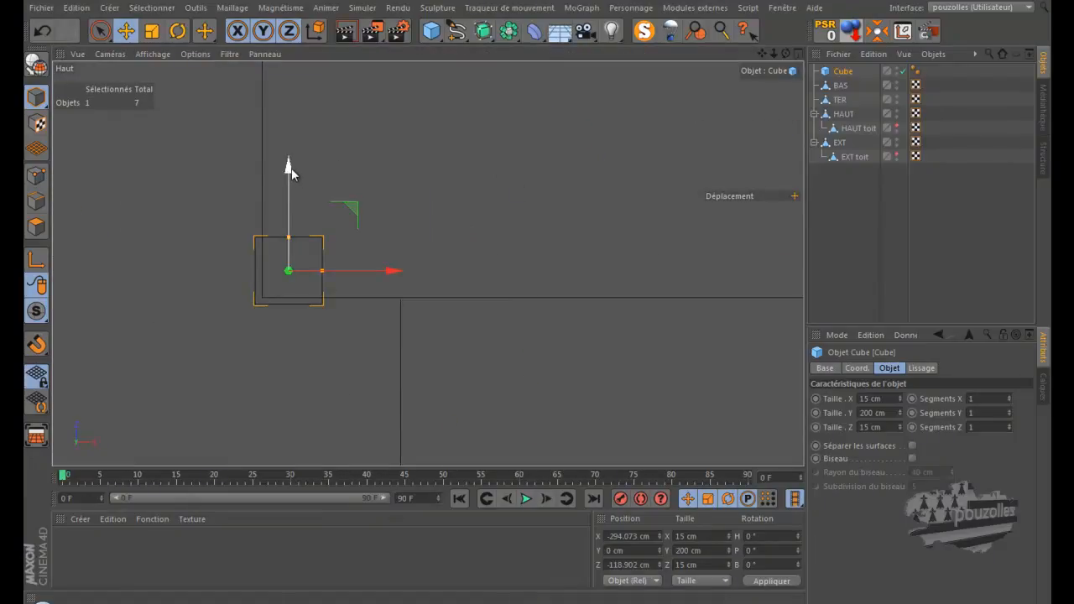
{"action": "left_click_drag", "start_coordinate": [289, 172], "coordinate": [291, 176]}
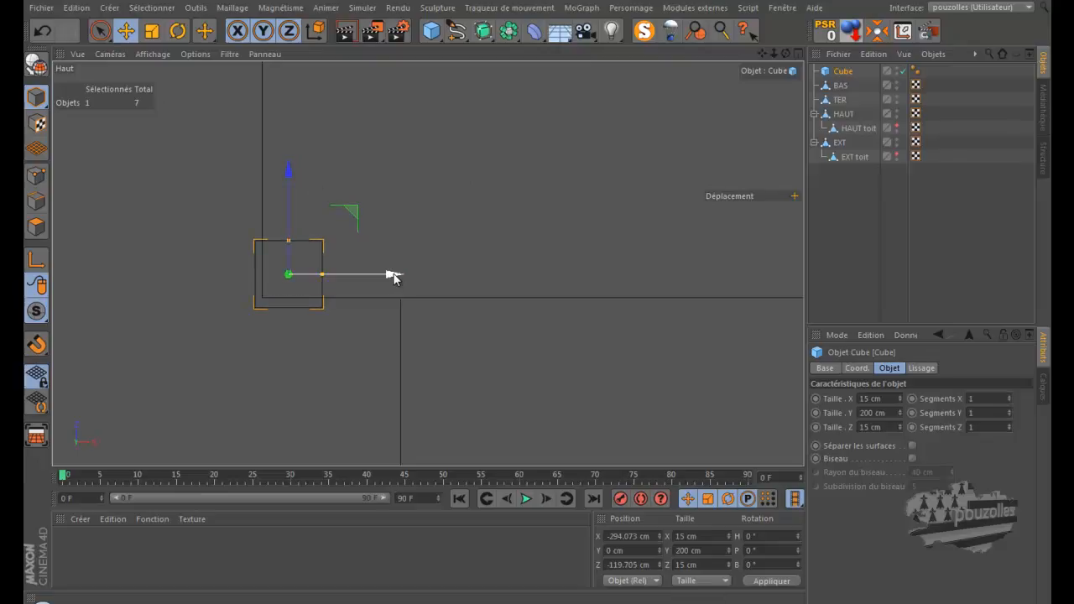
{"action": "left_click_drag", "start_coordinate": [394, 278], "coordinate": [391, 279]}
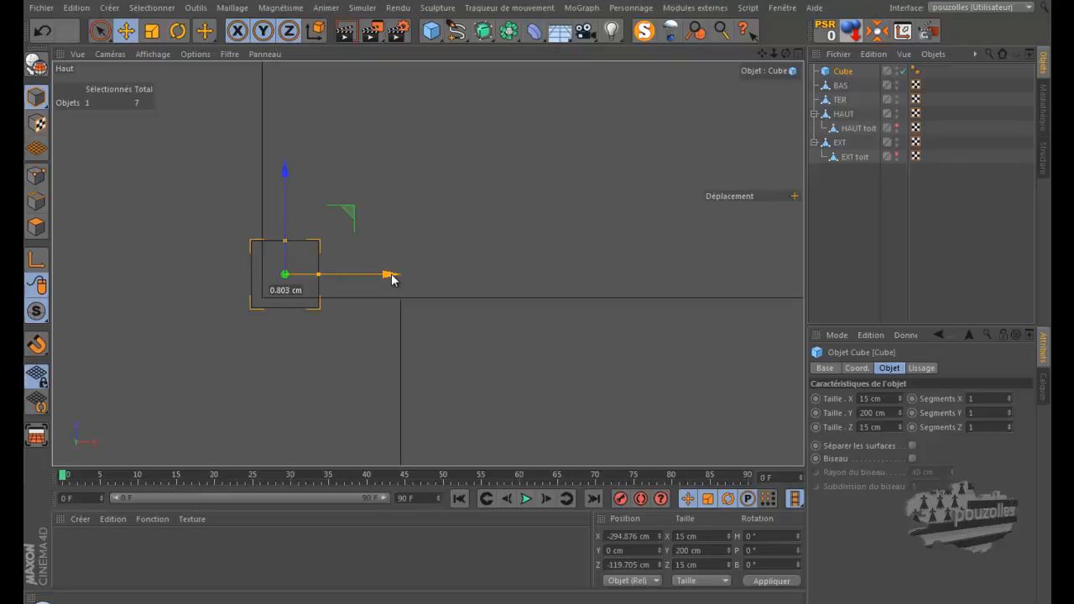
- Convert the corner post cube into an editable polygon object
{"action": "middle_click", "coordinate": [209, 246]}
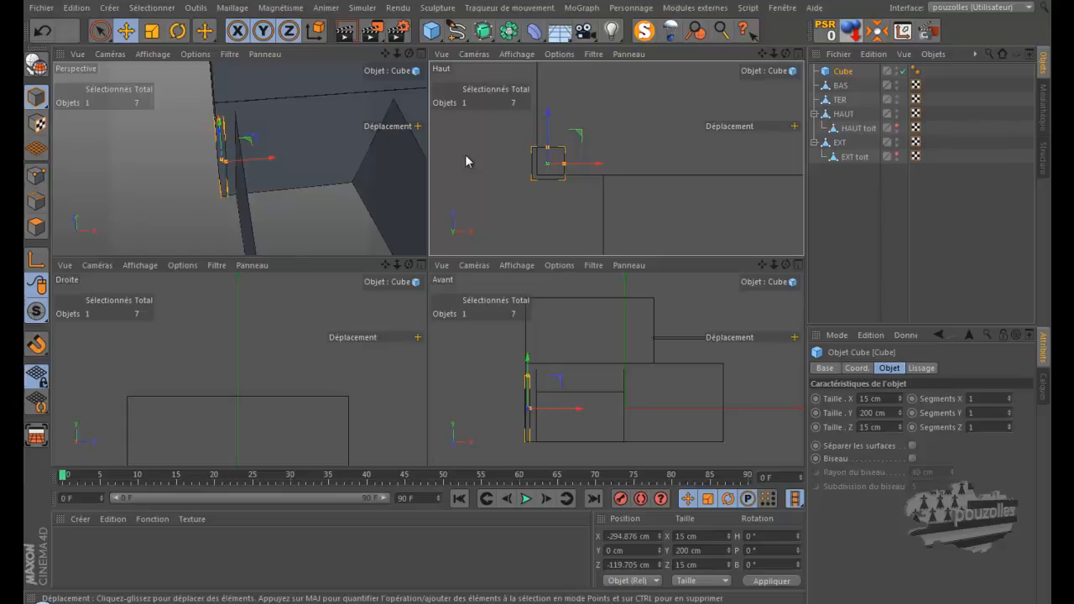
{"action": "middle_click", "coordinate": [188, 136]}
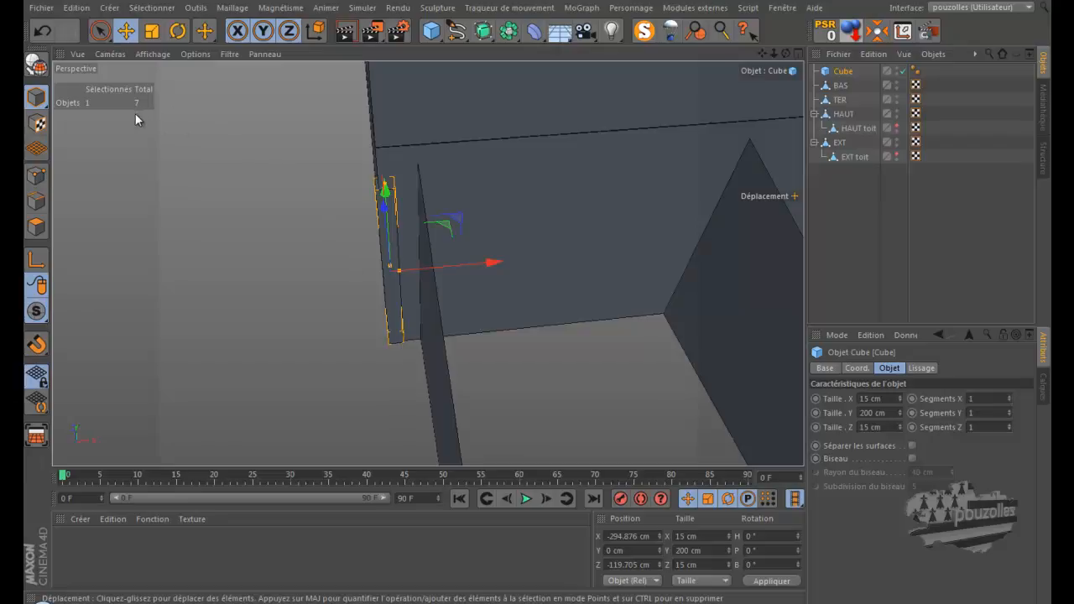
{"action": "left_click", "coordinate": [36, 63]}
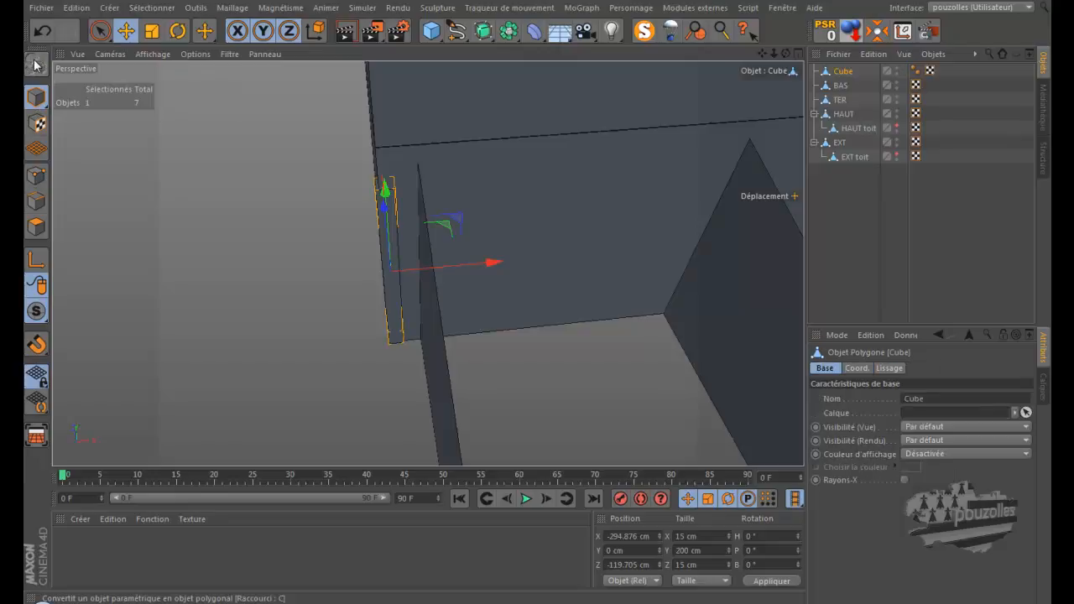
- Switch the corner post to polygon editing and select its top and bottom end faces
{"action": "left_click", "coordinate": [38, 228]}
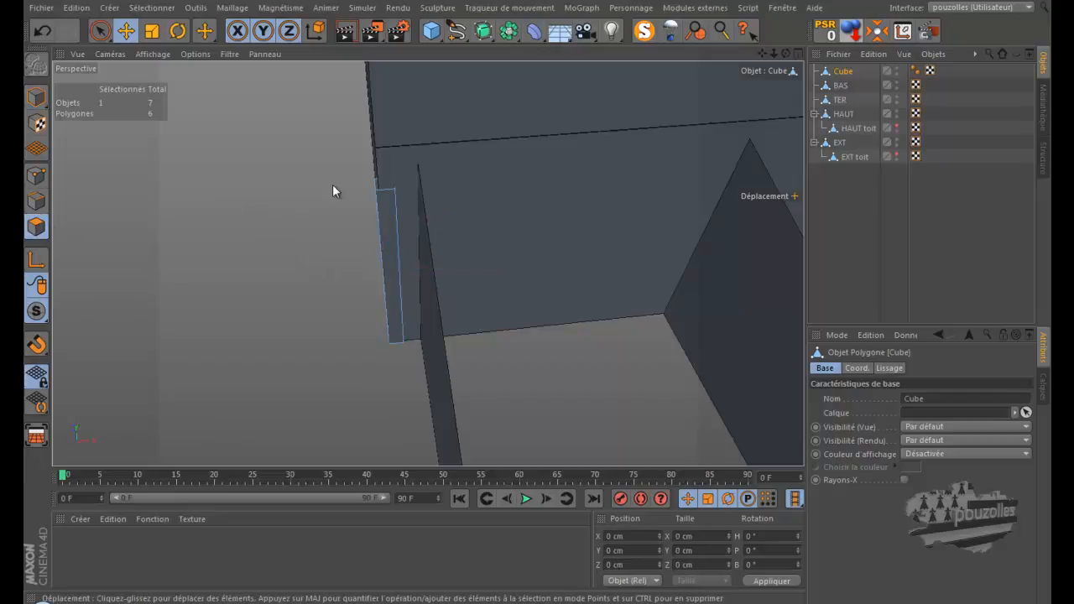
{"action": "left_click", "coordinate": [386, 182]}
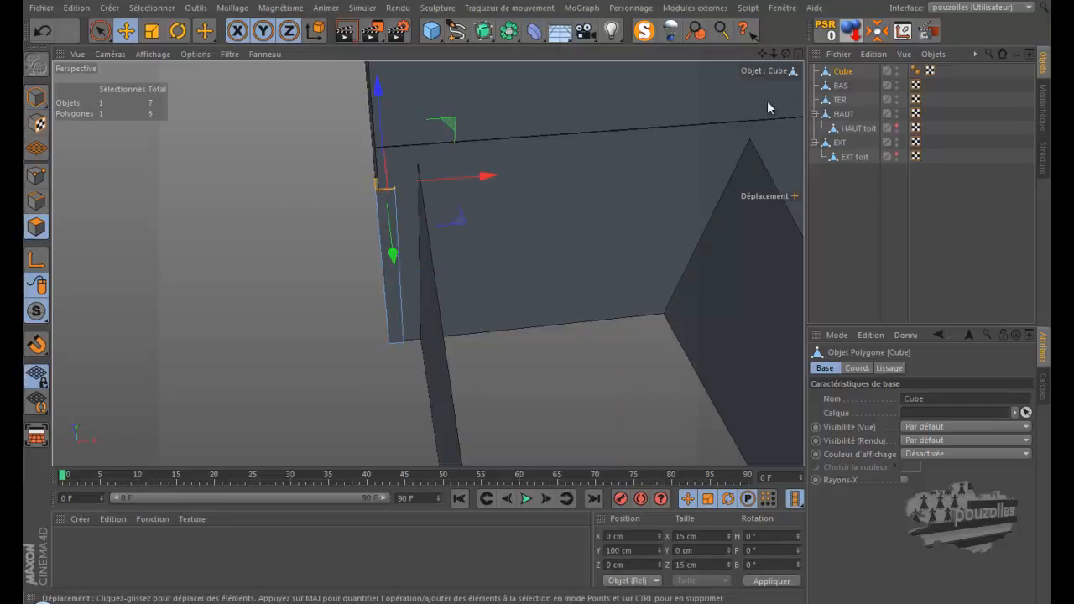
{"action": "left_click_drag", "start_coordinate": [786, 53], "coordinate": [769, 64]}
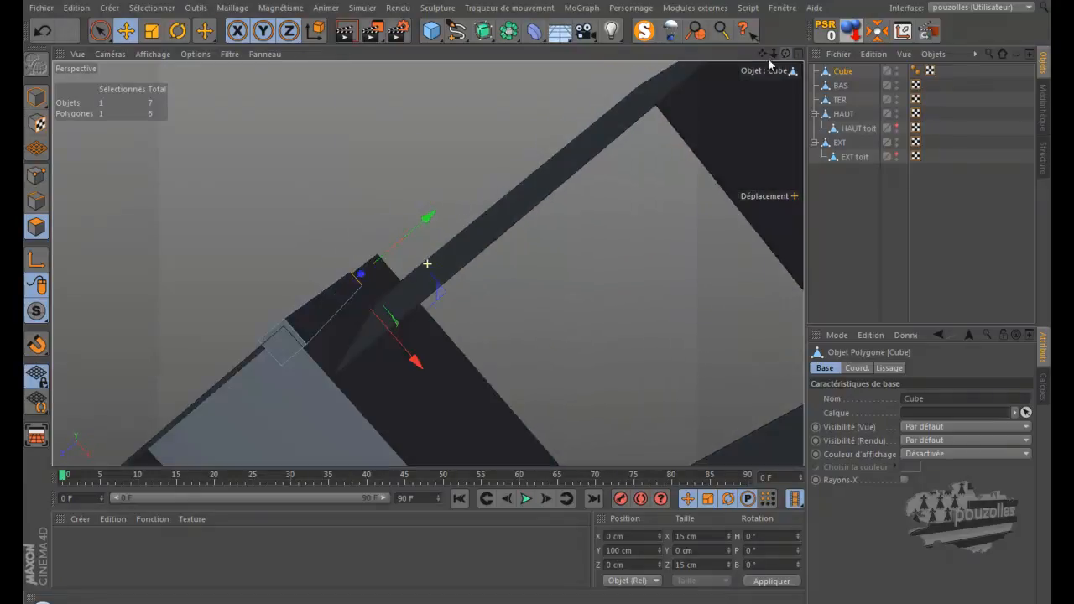
{"action": "left_click", "coordinate": [284, 342], "text": "shift"}
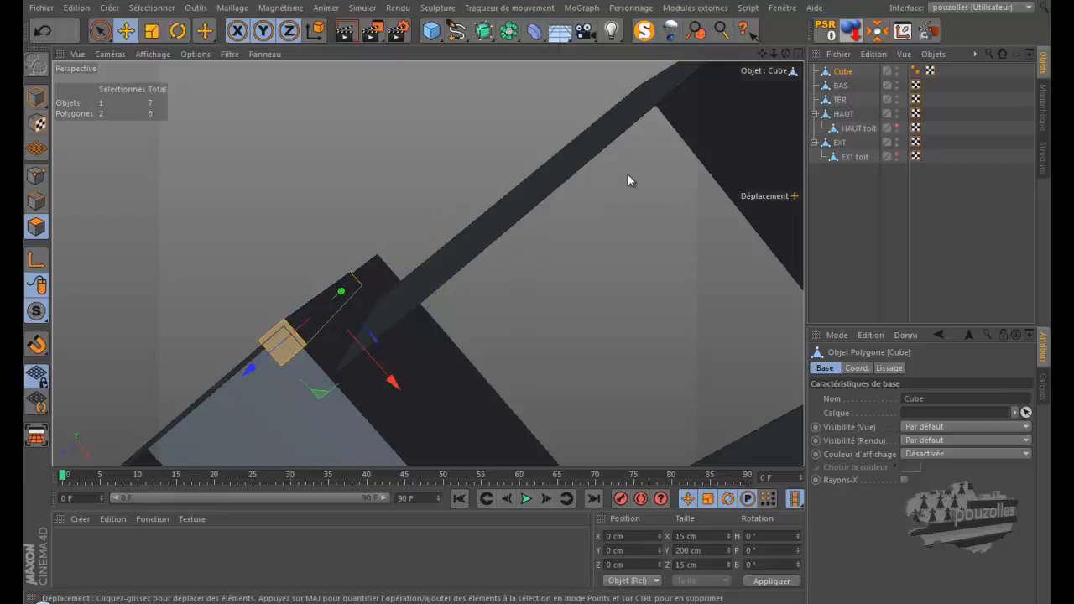
- Add the post's two outward-facing side polygons to the selection, and deselect only those two again
{"action": "left_click_drag", "start_coordinate": [785, 53], "coordinate": [537, 295]}
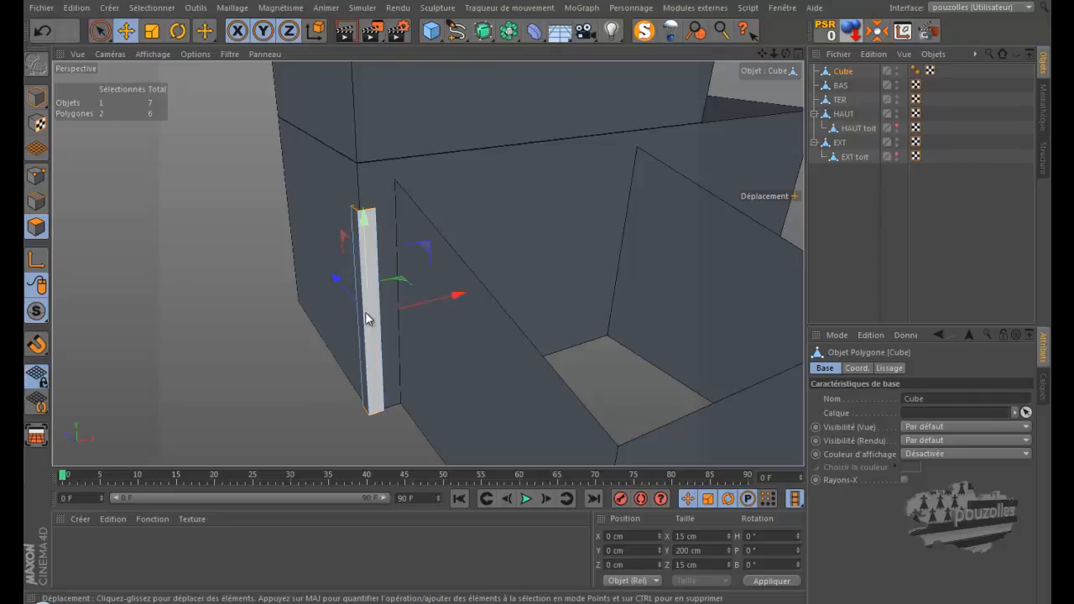
{"action": "left_click", "coordinate": [358, 358], "text": "shift"}
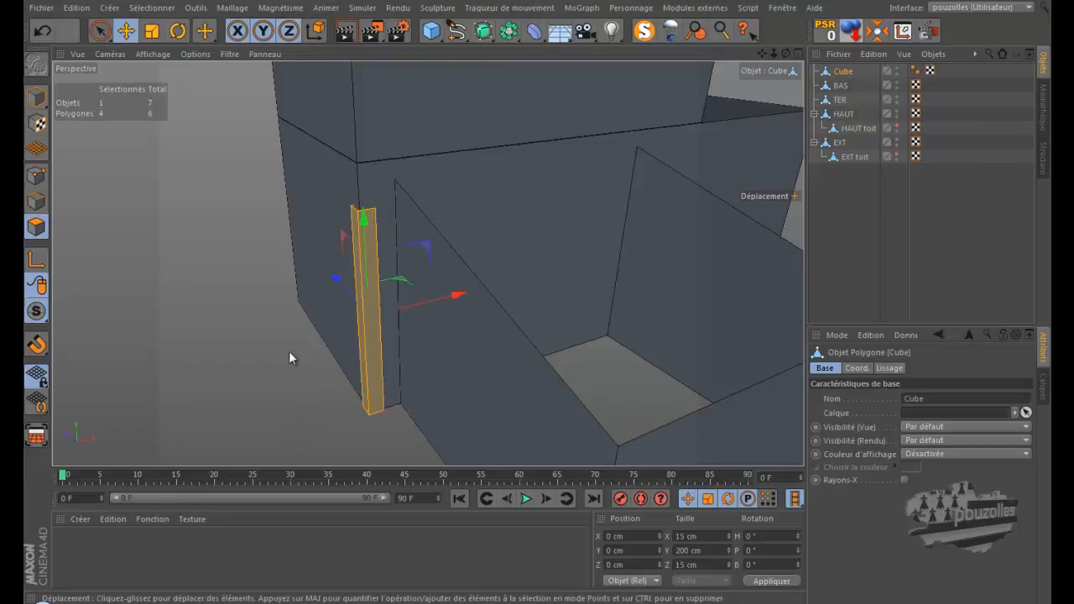
{"action": "scroll", "coordinate": [354, 176], "scroll_direction": "up", "scroll_amount": 2}
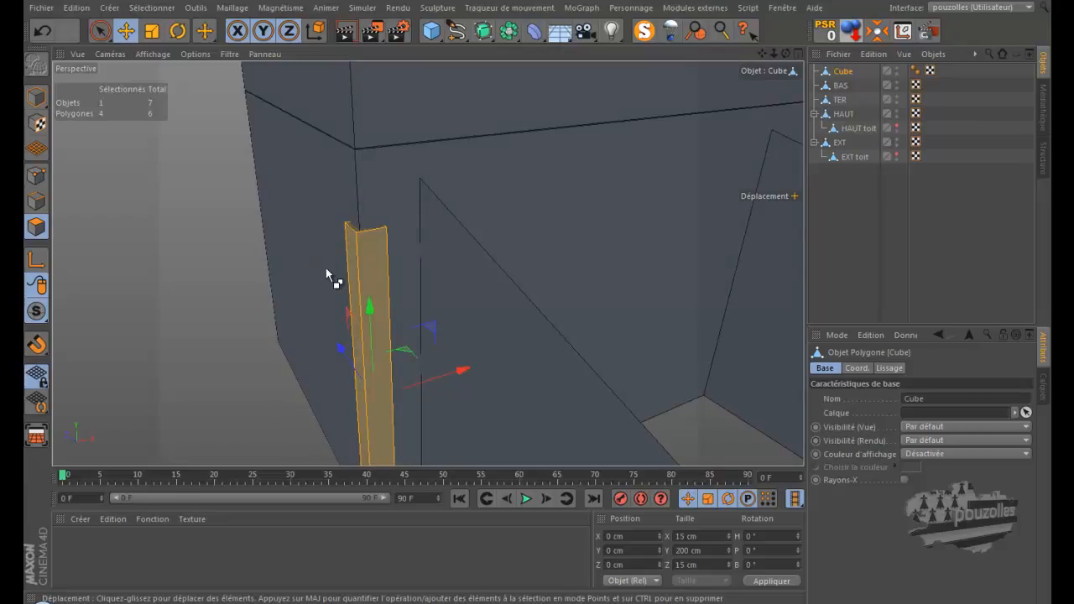
{"action": "left_click", "coordinate": [350, 282], "text": "ctrl"}
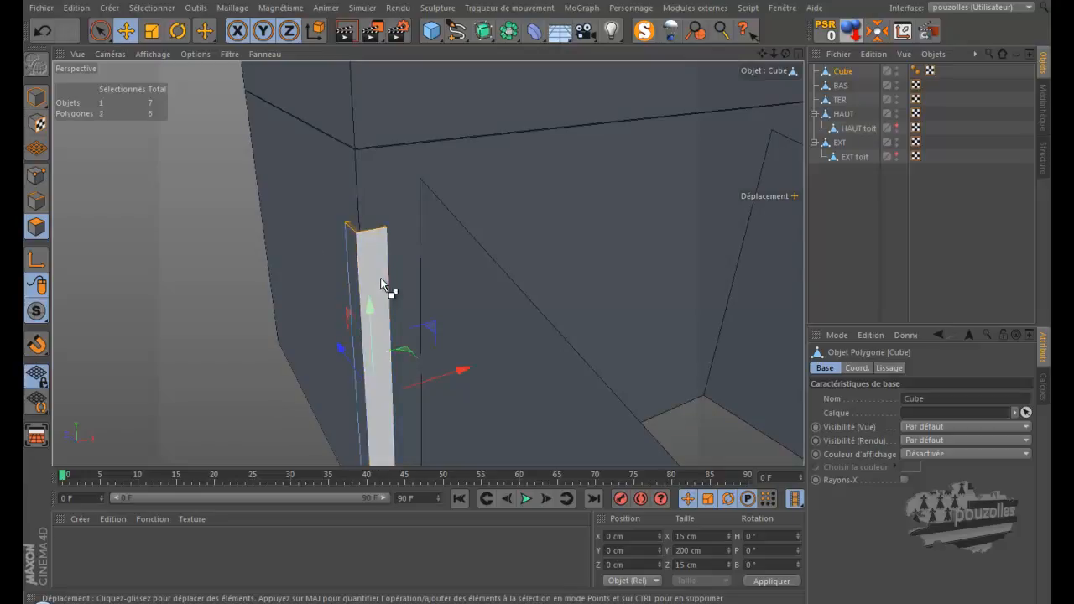
{"action": "left_click", "coordinate": [383, 287], "text": "ctrl"}
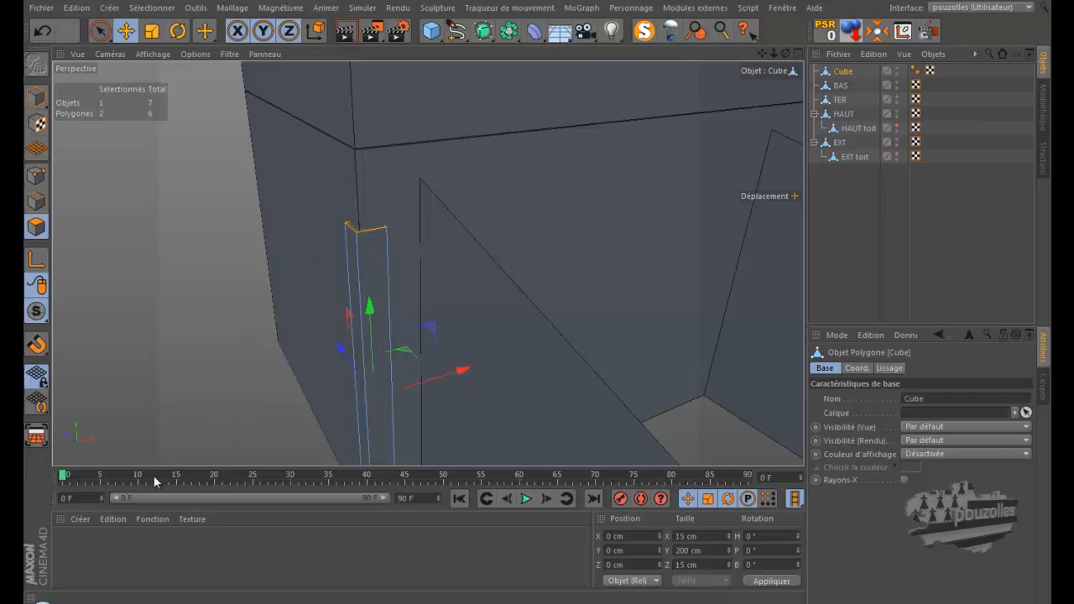
- Switch to the maison 0AD folder and select the images maison 0ad (001) to (003) as one range
{"action": "mouse_move", "coordinate": [194, 600]}
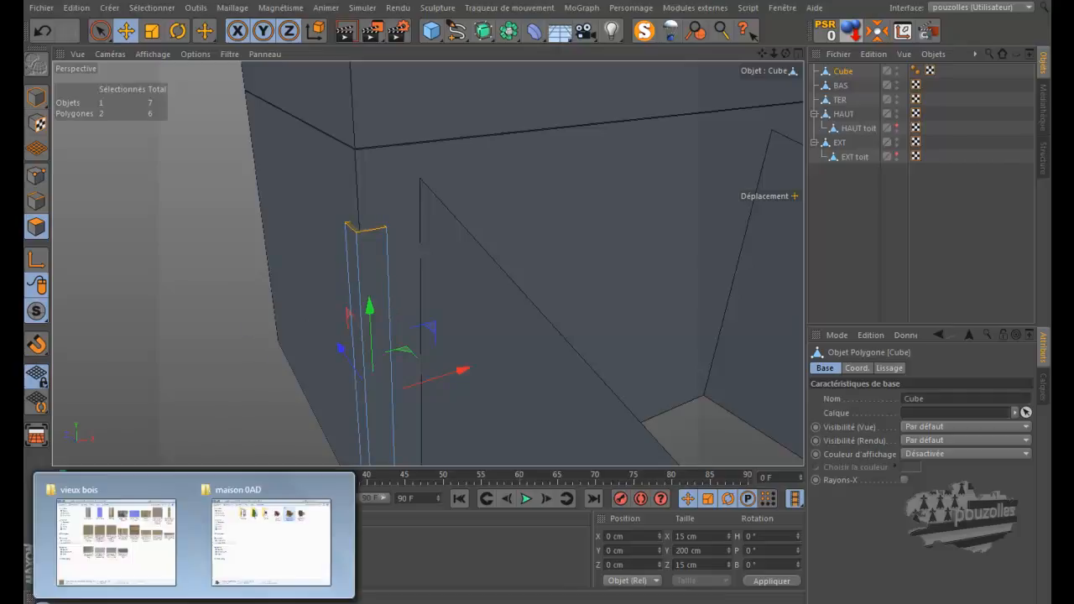
{"action": "left_click", "coordinate": [273, 554]}
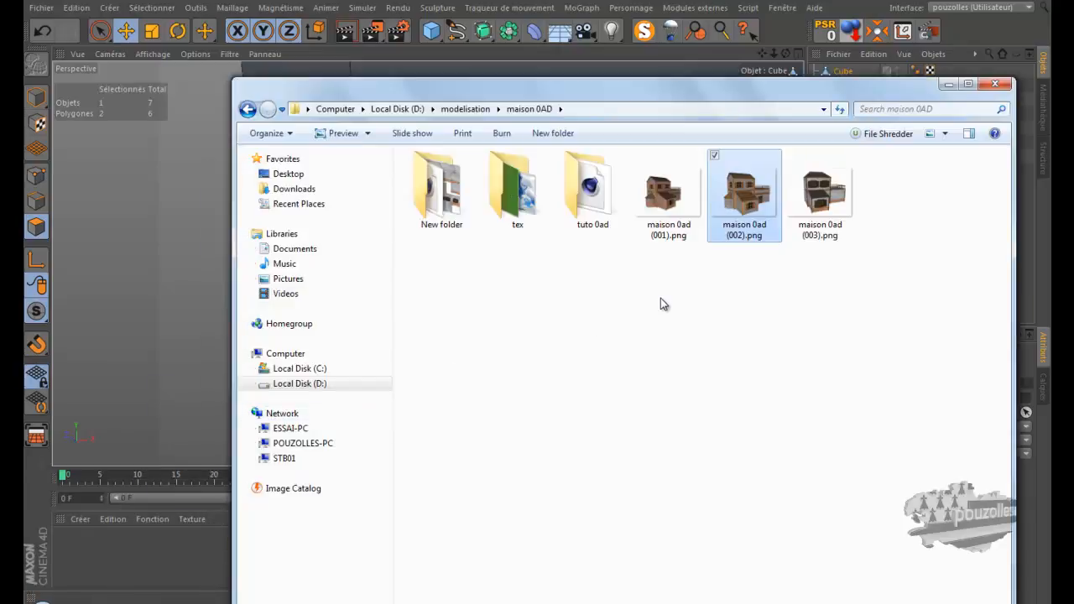
{"action": "left_click", "coordinate": [669, 195]}
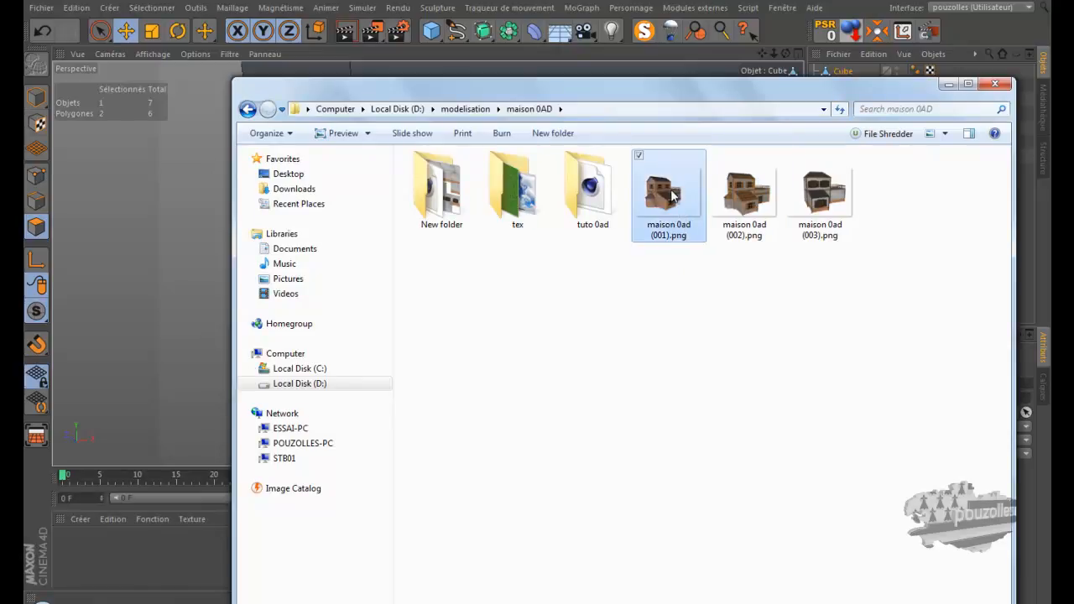
{"action": "left_click", "coordinate": [824, 198], "text": "shift"}
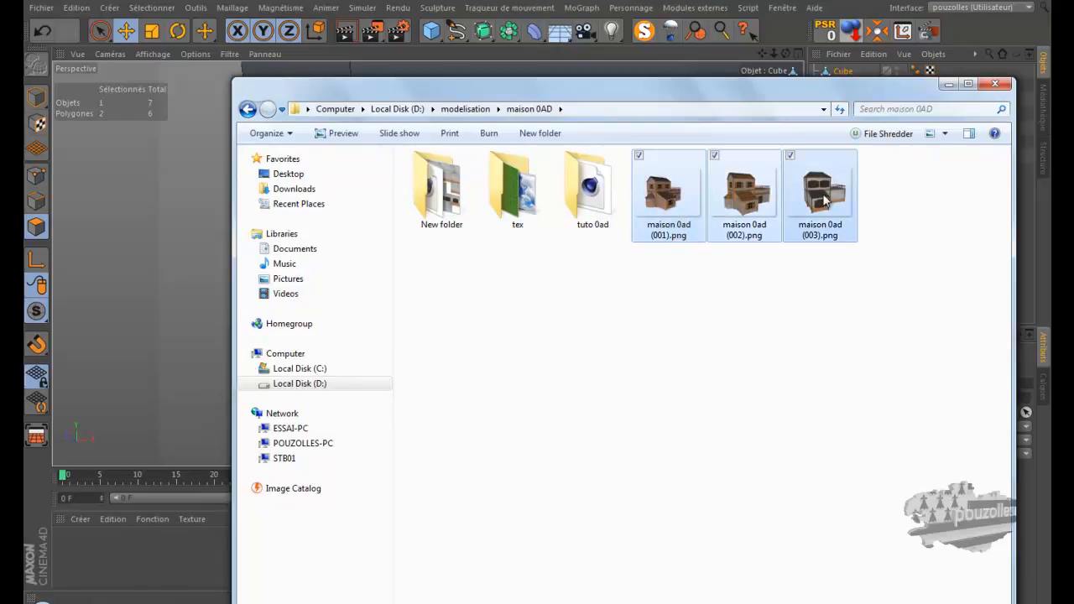
- Reselect the three house images one by one, drop maison 0ad (002), clear the selection and return to the Cinema 4D model
{"action": "left_click", "coordinate": [693, 311]}
{"action": "left_click", "coordinate": [663, 191]}
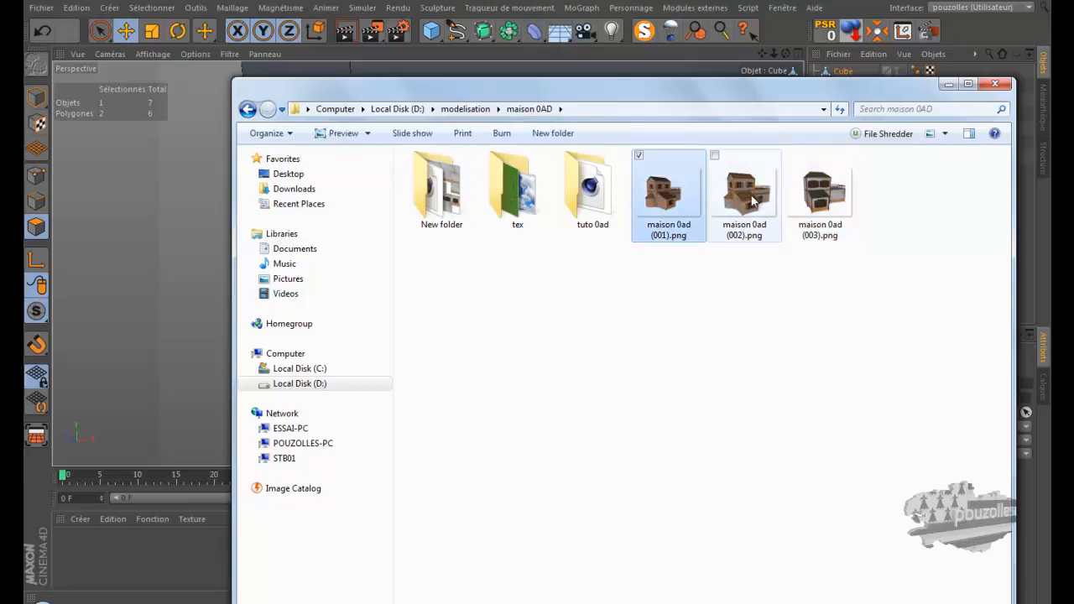
{"action": "left_click", "coordinate": [742, 195], "text": "ctrl"}
{"action": "left_click", "coordinate": [812, 199], "text": "ctrl"}
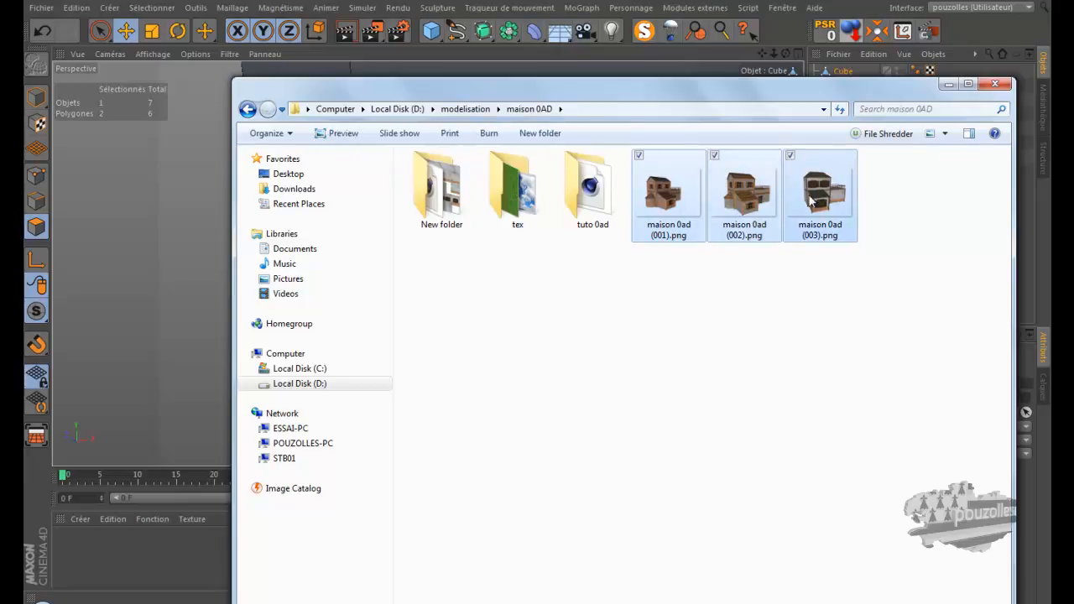
{"action": "left_click", "coordinate": [746, 195], "text": "ctrl"}
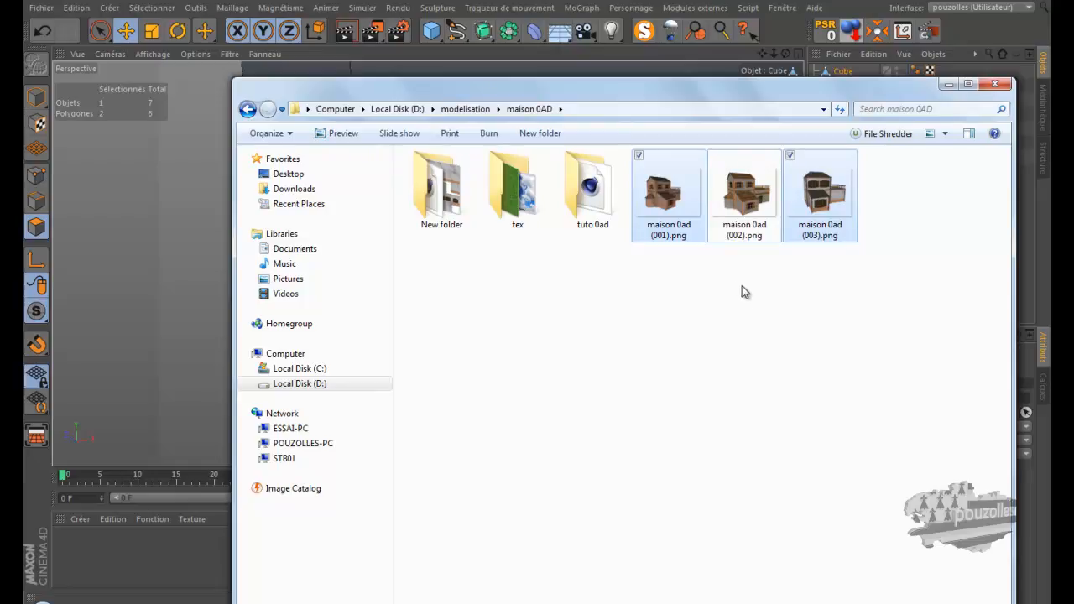
{"action": "left_click", "coordinate": [719, 317]}
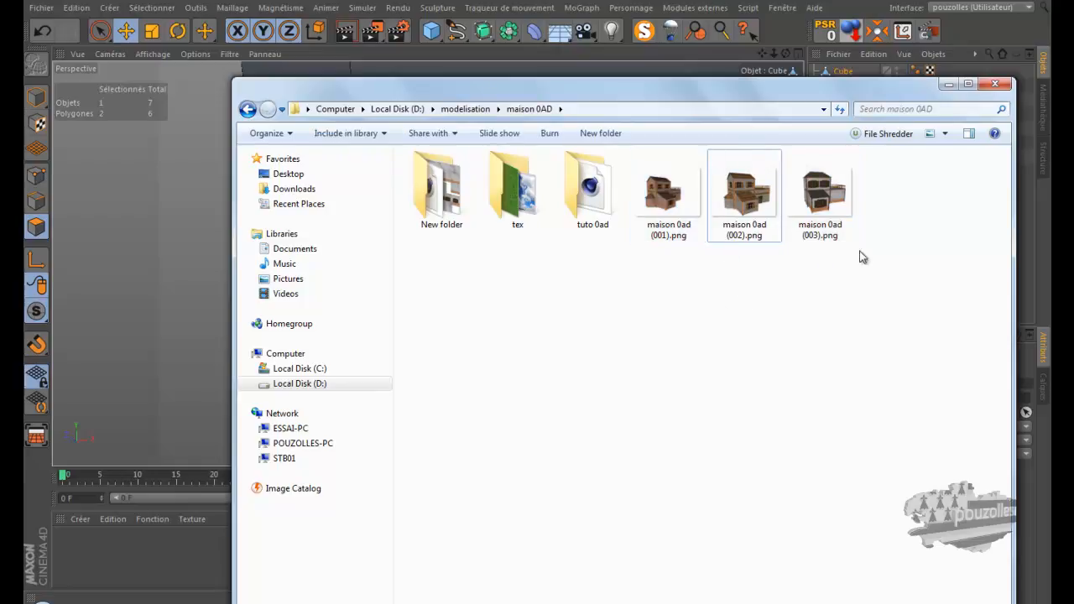
{"action": "left_click", "coordinate": [948, 84]}
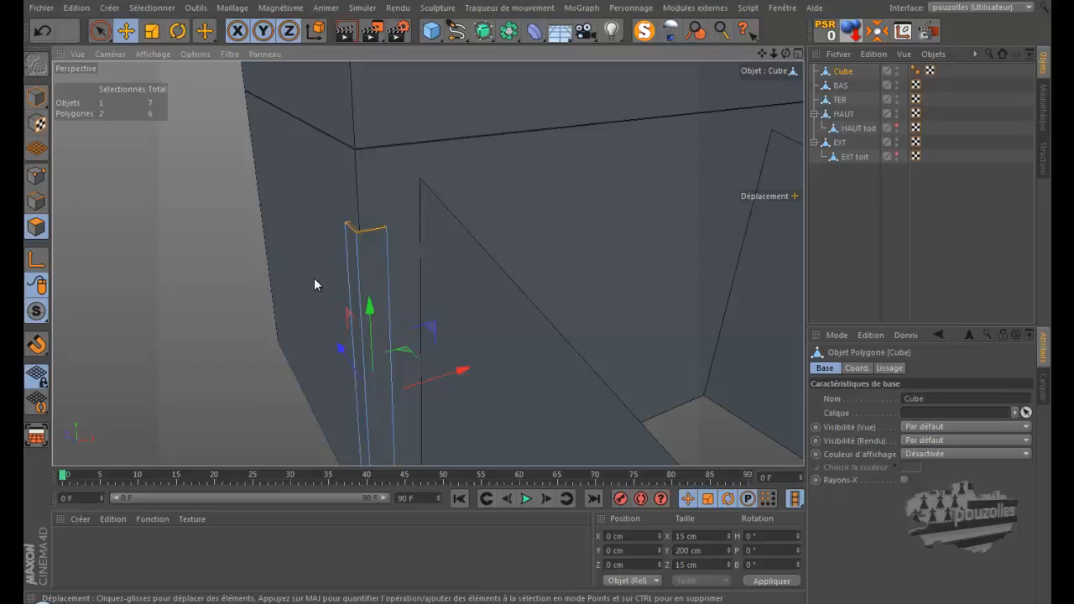
- Delete the corner post's selected top and bottom polygons while keeping the cube object
{"action": "scroll", "coordinate": [314, 282], "scroll_direction": "down", "scroll_amount": 4}
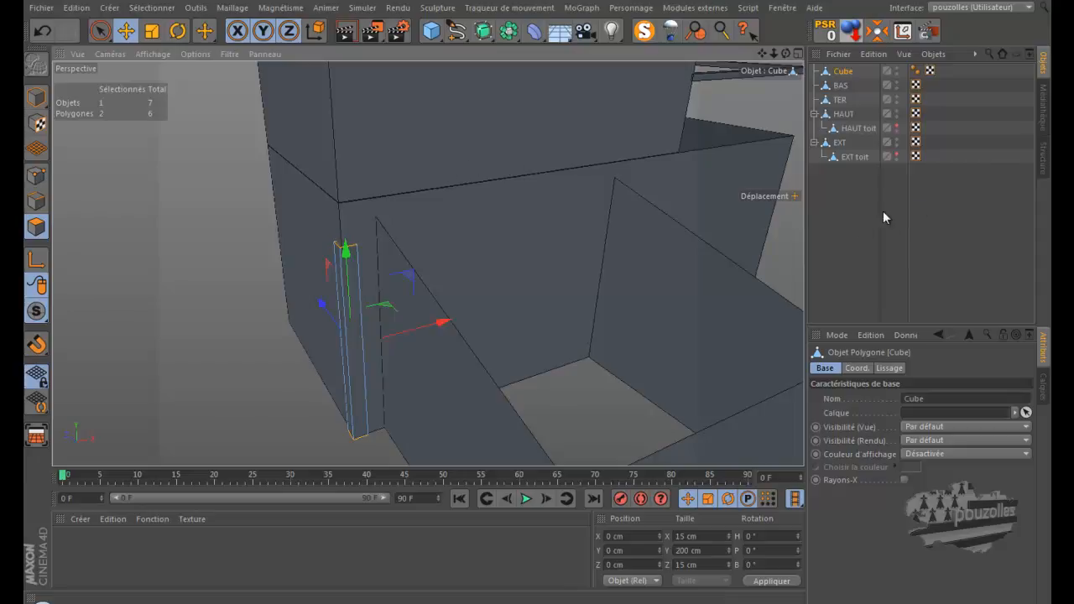
{"action": "key", "text": "Delete"}
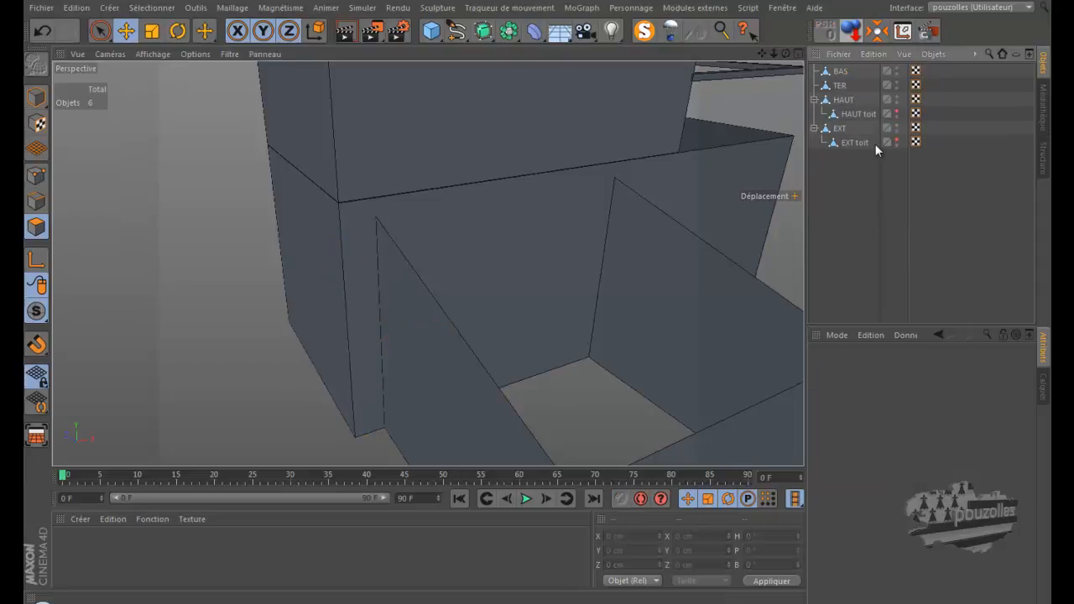
{"action": "left_click", "coordinate": [42, 31]}
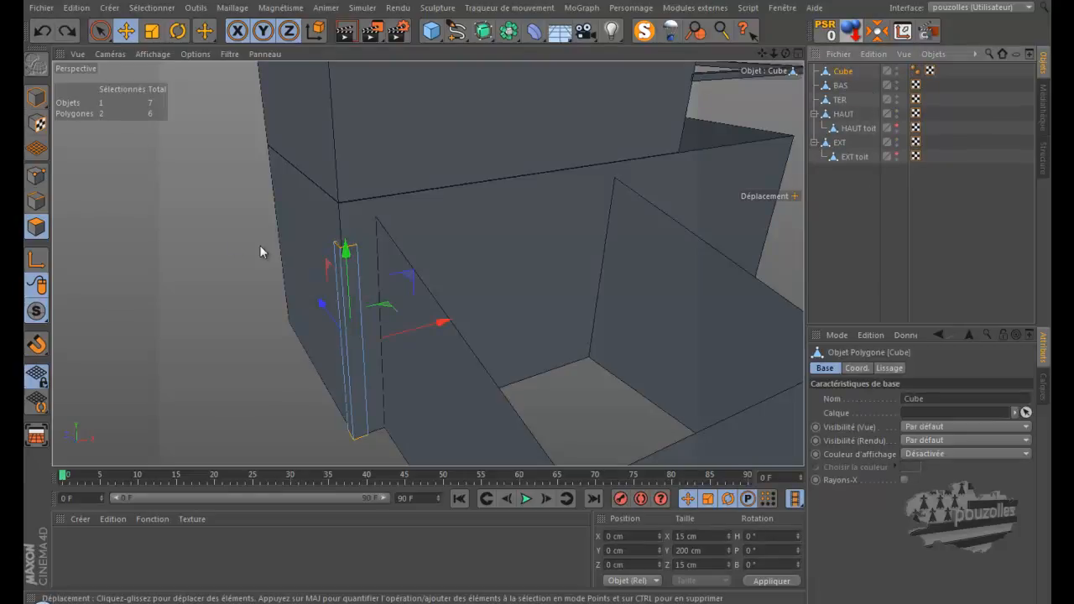
{"action": "key", "text": "Delete"}
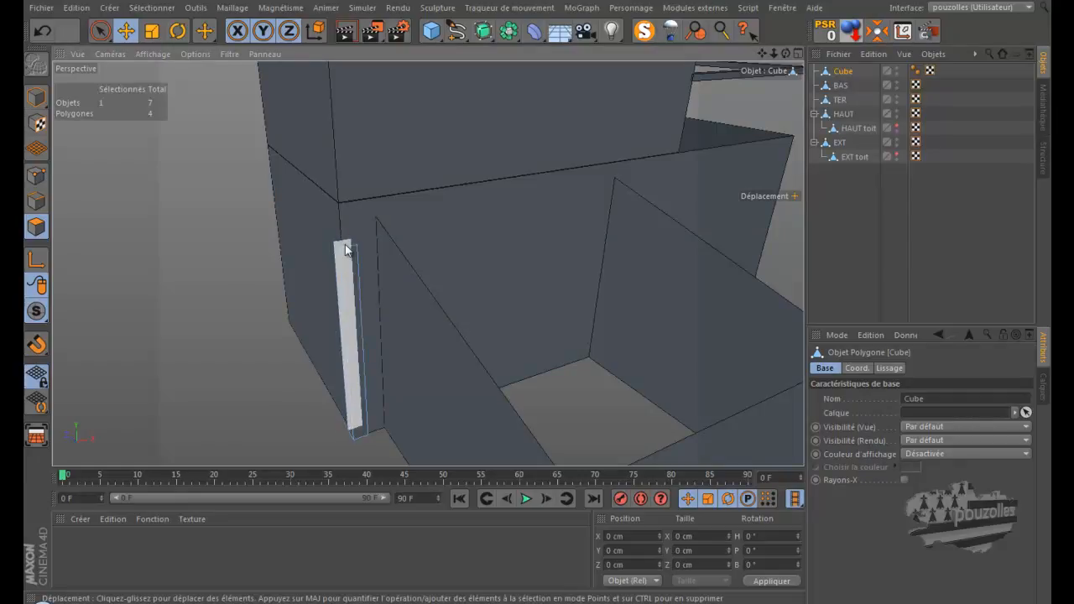
- Examine the corner post's height and position against the house in the front, side and perspective views
{"action": "middle_click", "coordinate": [273, 352]}
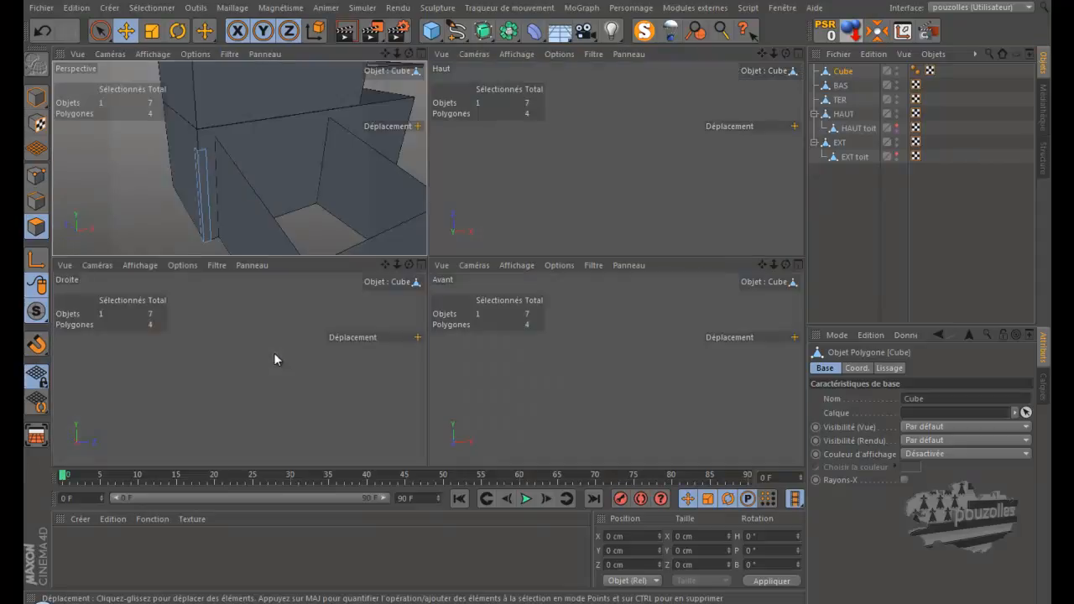
{"action": "middle_click", "coordinate": [493, 371]}
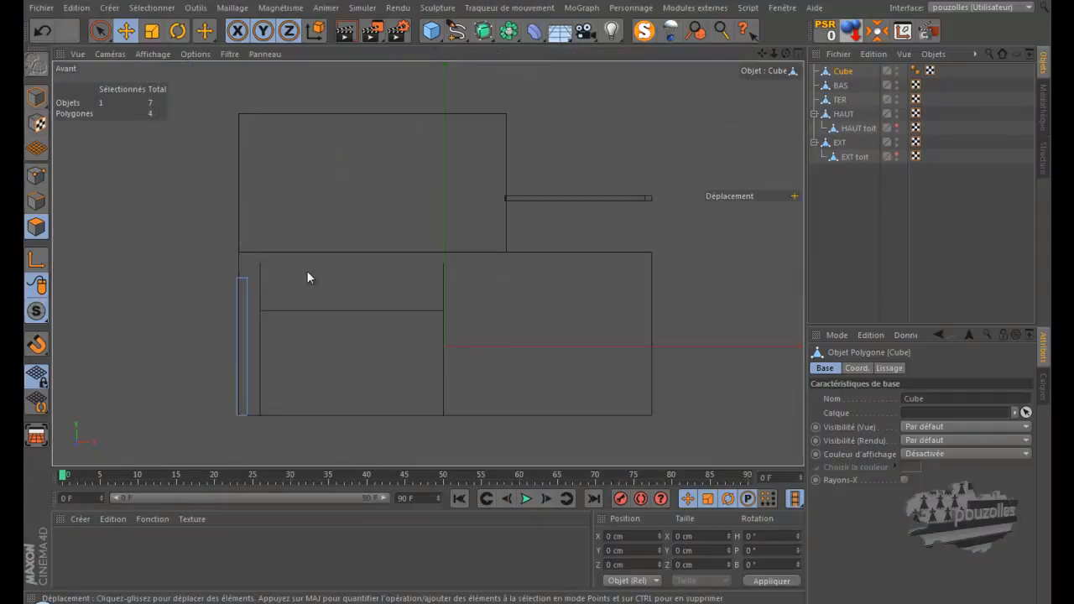
{"action": "scroll", "coordinate": [185, 225], "scroll_direction": "up", "scroll_amount": 2}
{"action": "scroll", "coordinate": [233, 313], "scroll_direction": "up", "scroll_amount": 1}
{"action": "scroll", "coordinate": [232, 308], "scroll_direction": "down", "scroll_amount": 1}
{"action": "middle_click", "coordinate": [211, 303]}
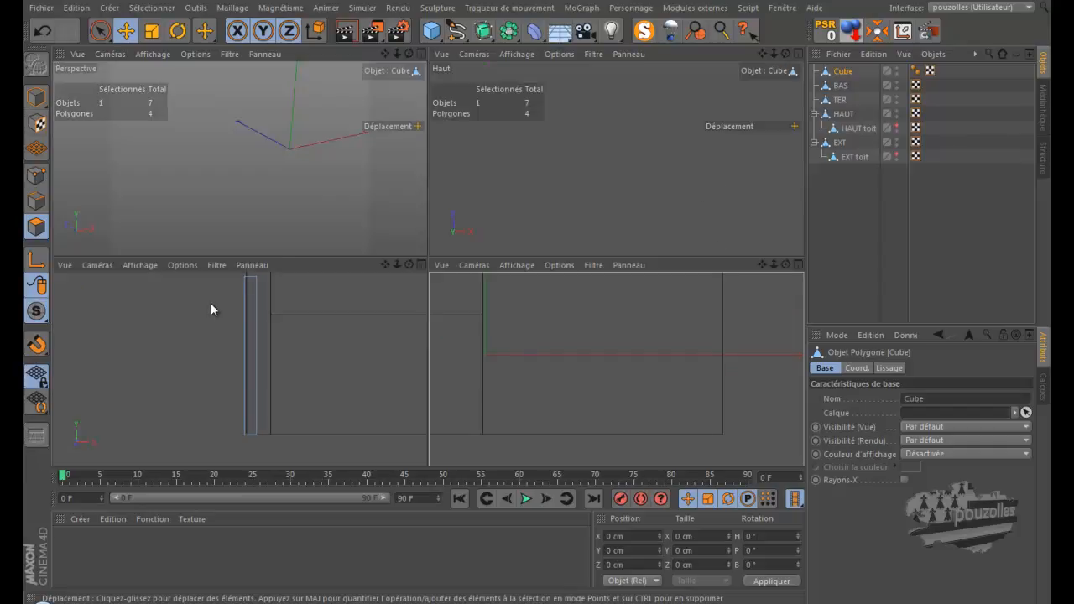
{"action": "middle_click", "coordinate": [211, 232]}
{"action": "scroll", "coordinate": [295, 227], "scroll_direction": "down", "scroll_amount": 5}
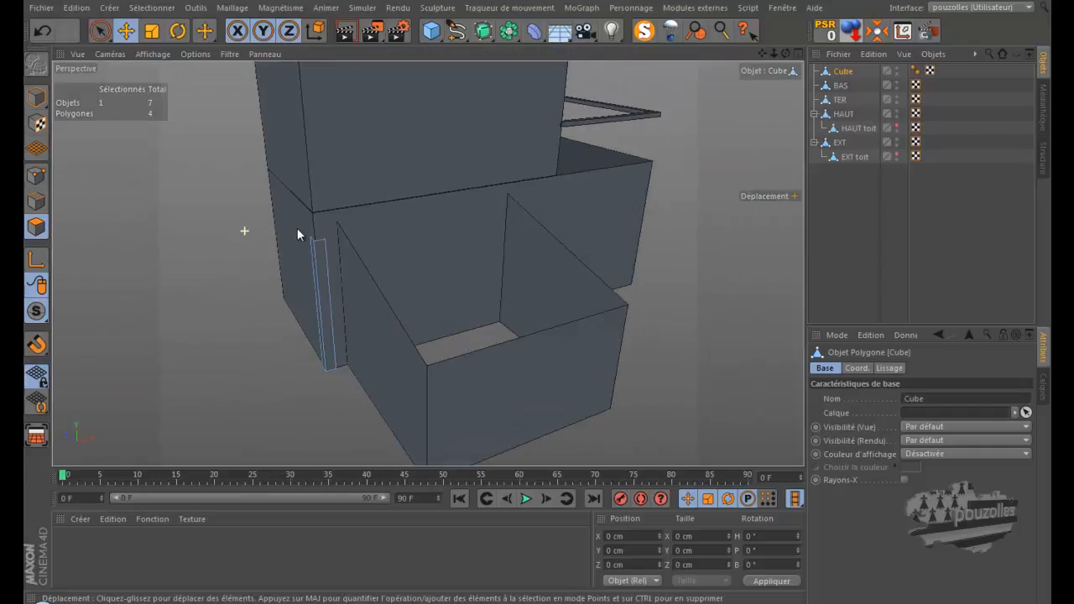
{"action": "left_click_drag", "start_coordinate": [785, 53], "coordinate": [538, 299]}
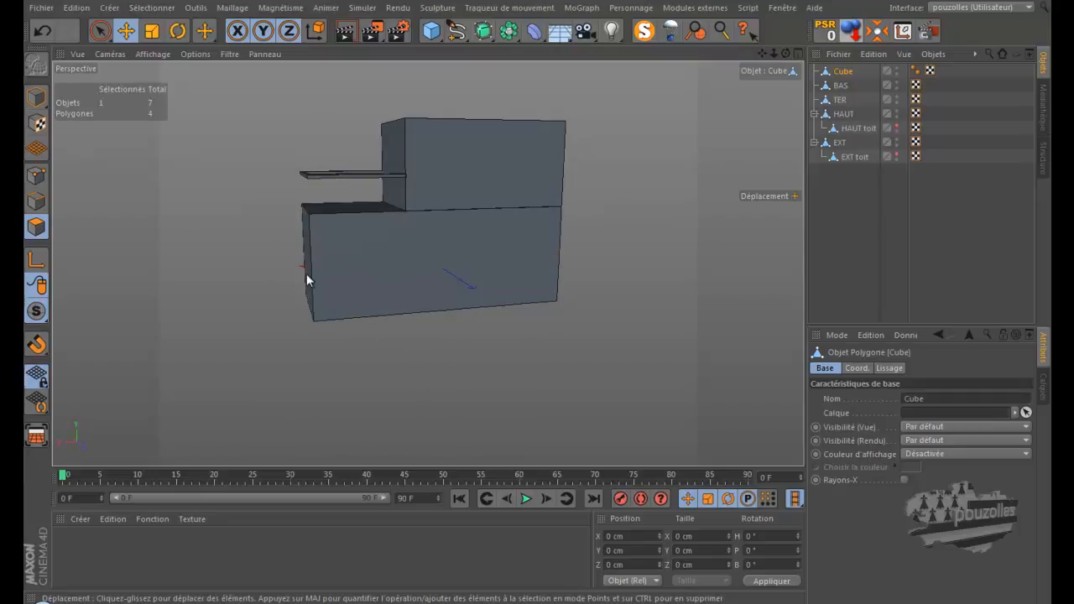
{"action": "middle_click", "coordinate": [350, 353]}
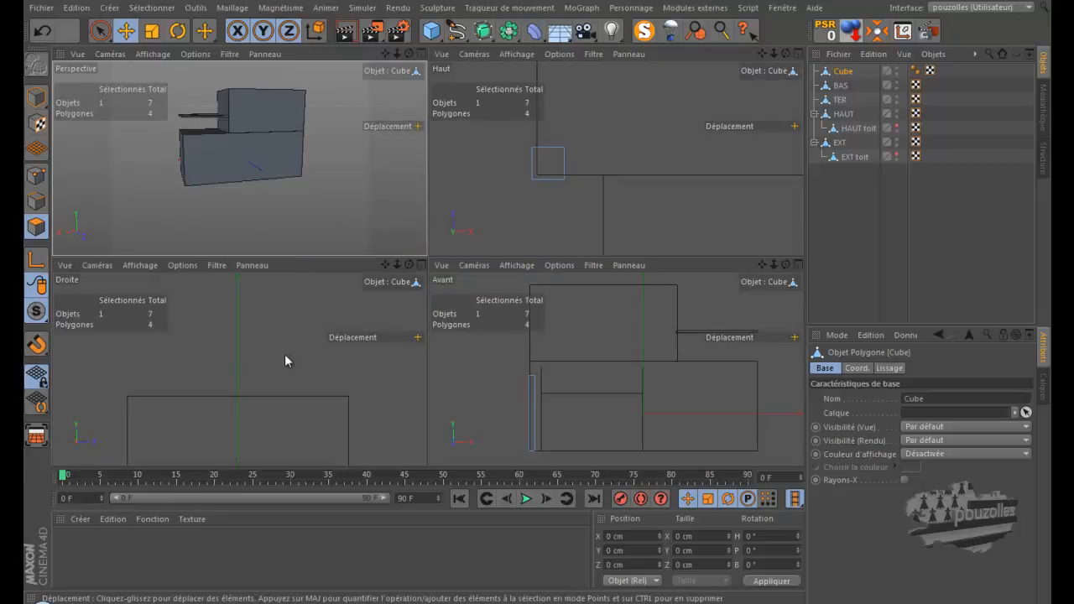
{"action": "scroll", "coordinate": [285, 354], "scroll_direction": "down", "scroll_amount": 4}
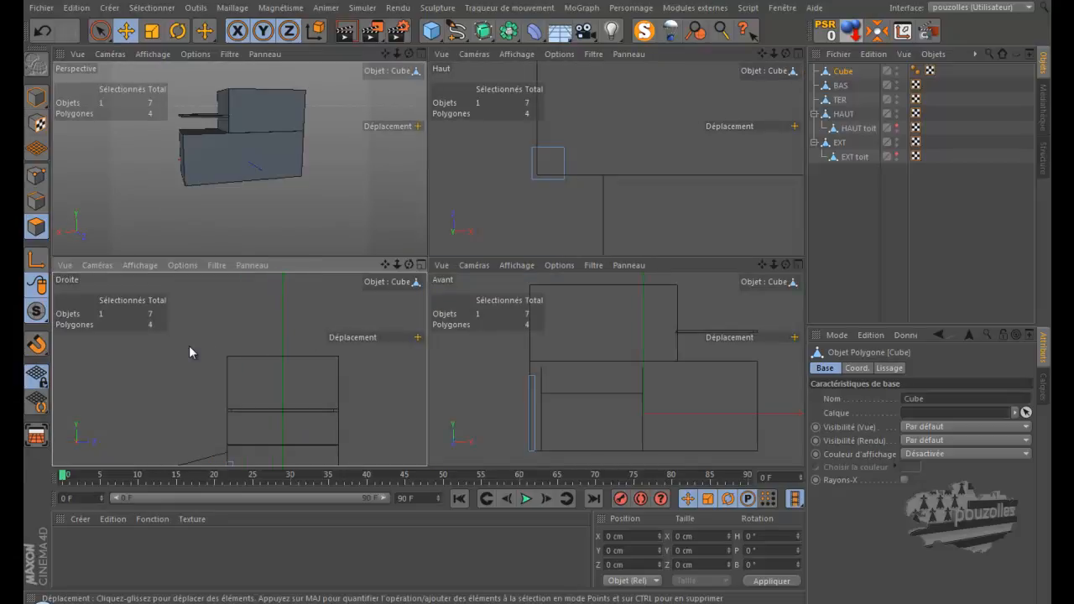
- Raise the corner post's four upper points to the top edge of the upper storey, at Y about 337.6 cm
{"action": "middle_click", "coordinate": [471, 372]}
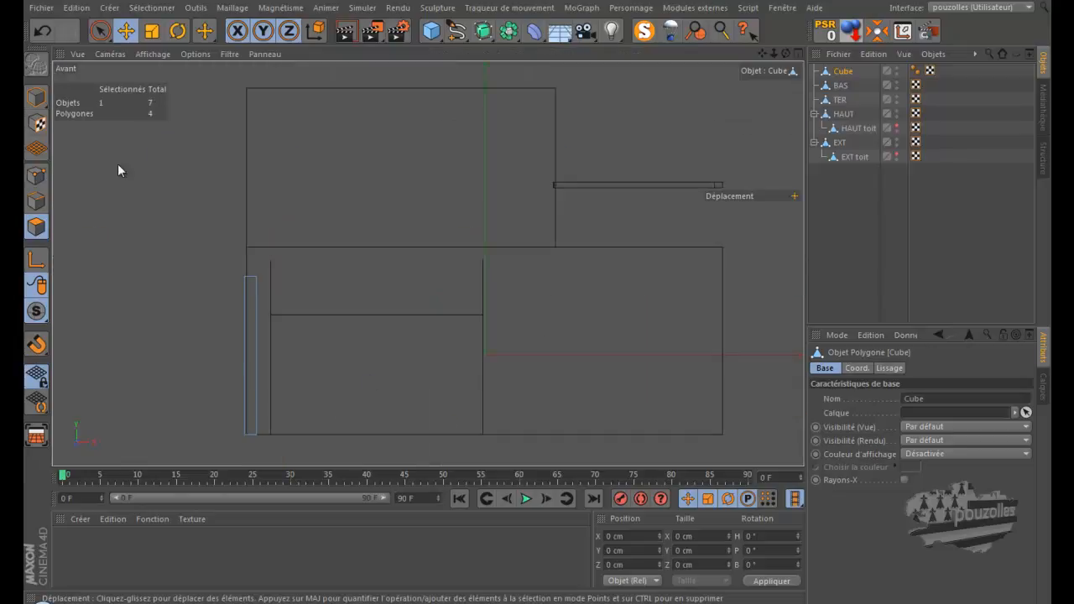
{"action": "left_click", "coordinate": [36, 174]}
{"action": "left_click", "coordinate": [100, 31]}
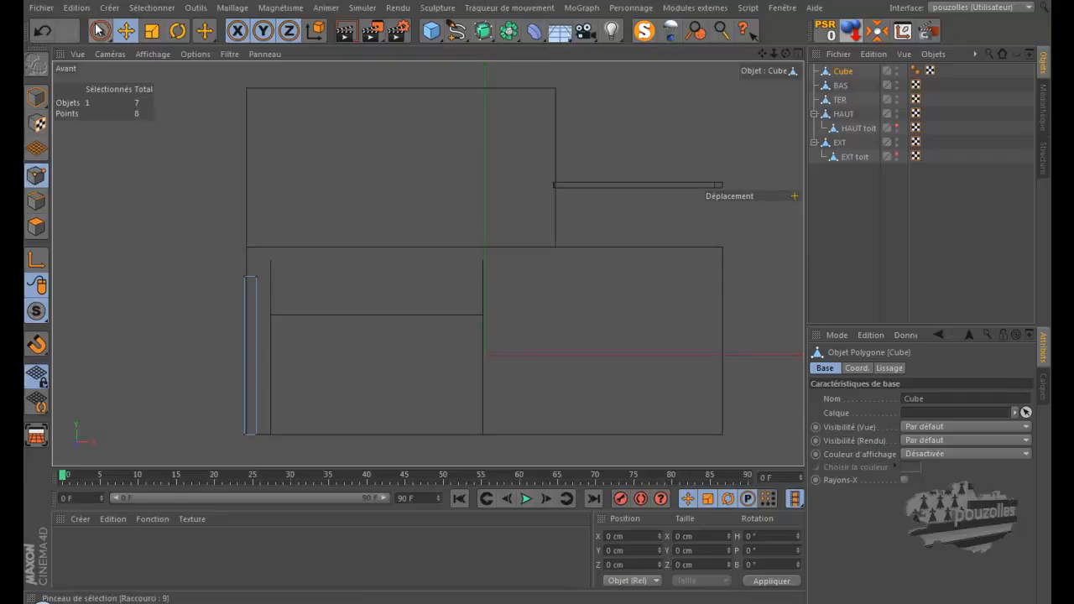
{"action": "left_click", "coordinate": [155, 78]}
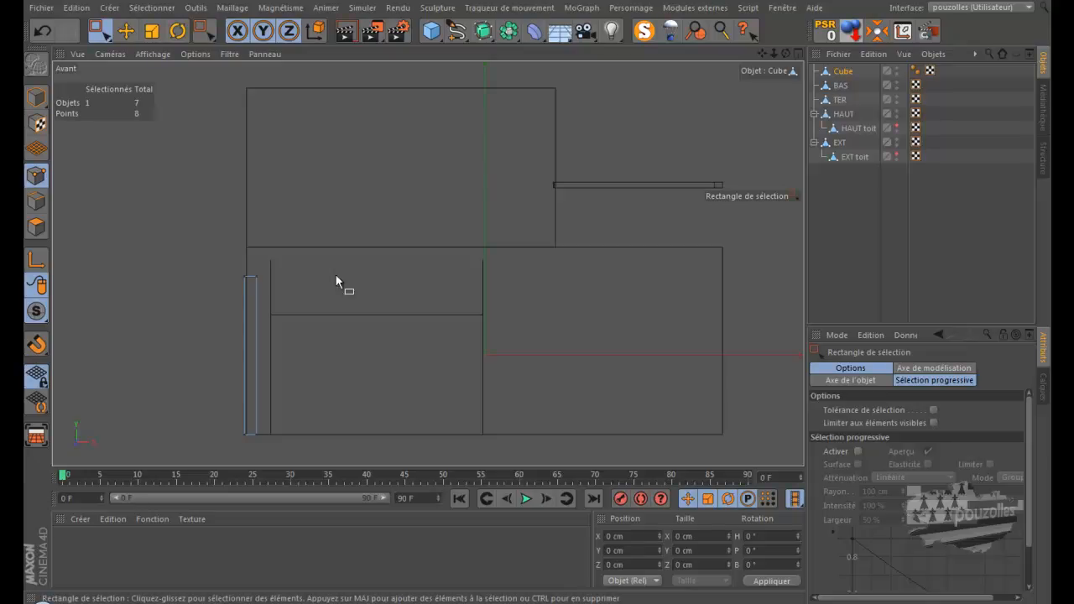
{"action": "left_click_drag", "start_coordinate": [192, 251], "coordinate": [331, 316]}
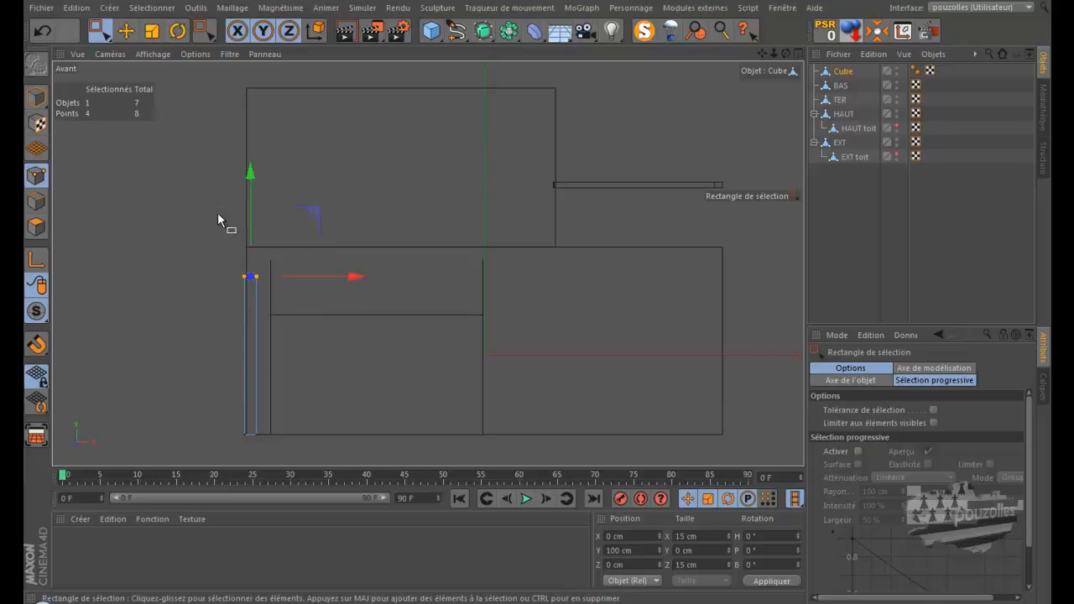
{"action": "scroll", "coordinate": [224, 167], "scroll_direction": "up", "scroll_amount": 3}
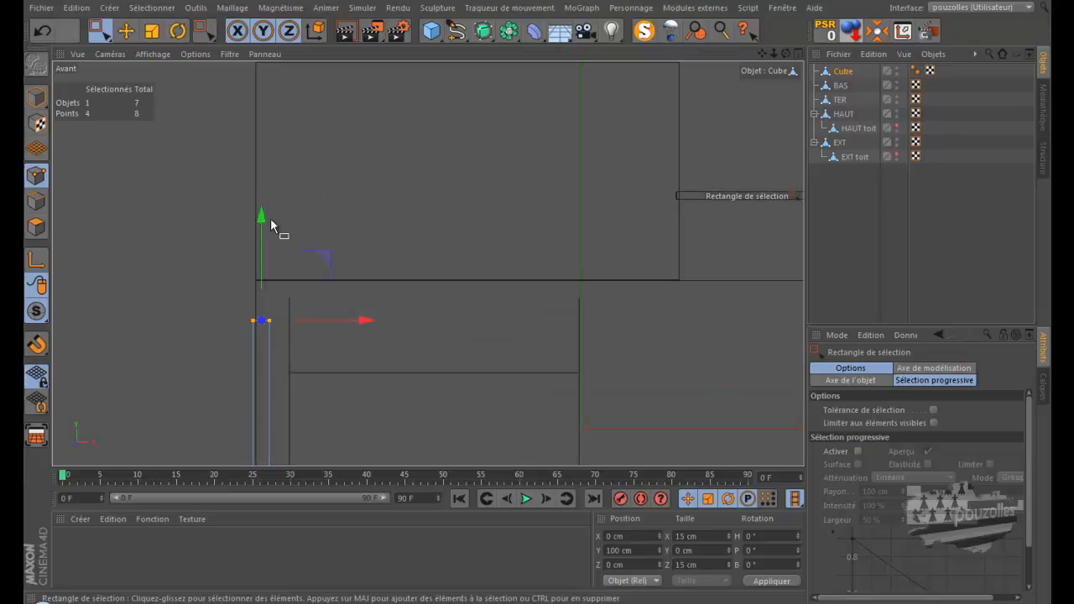
{"action": "left_click_drag", "start_coordinate": [262, 220], "coordinate": [537, 288]}
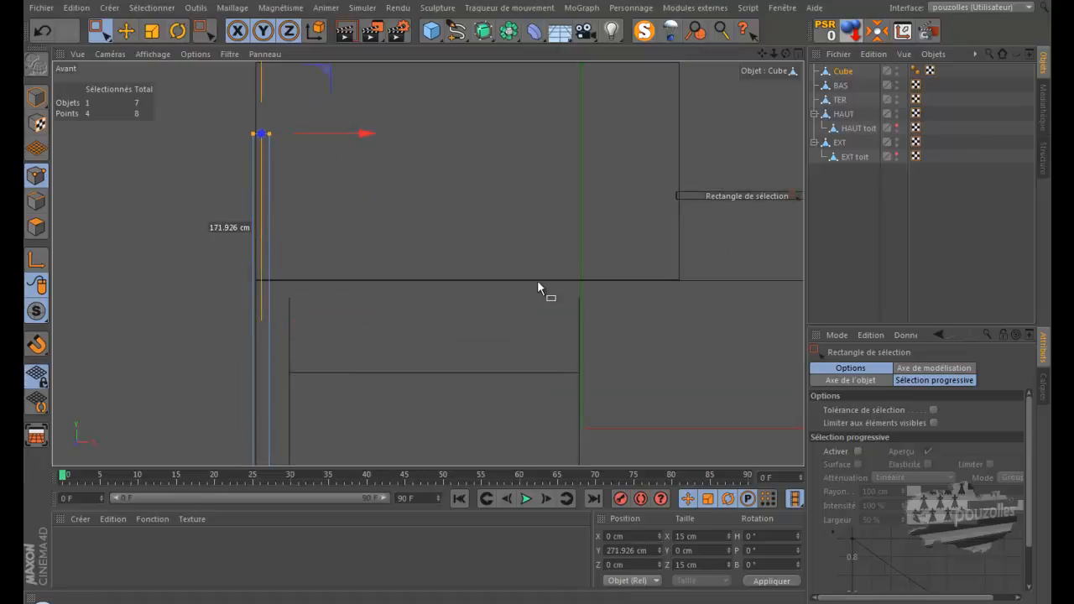
{"action": "left_click_drag", "start_coordinate": [762, 53], "coordinate": [541, 296]}
{"action": "scroll", "coordinate": [360, 403], "scroll_direction": "up", "scroll_amount": 3}
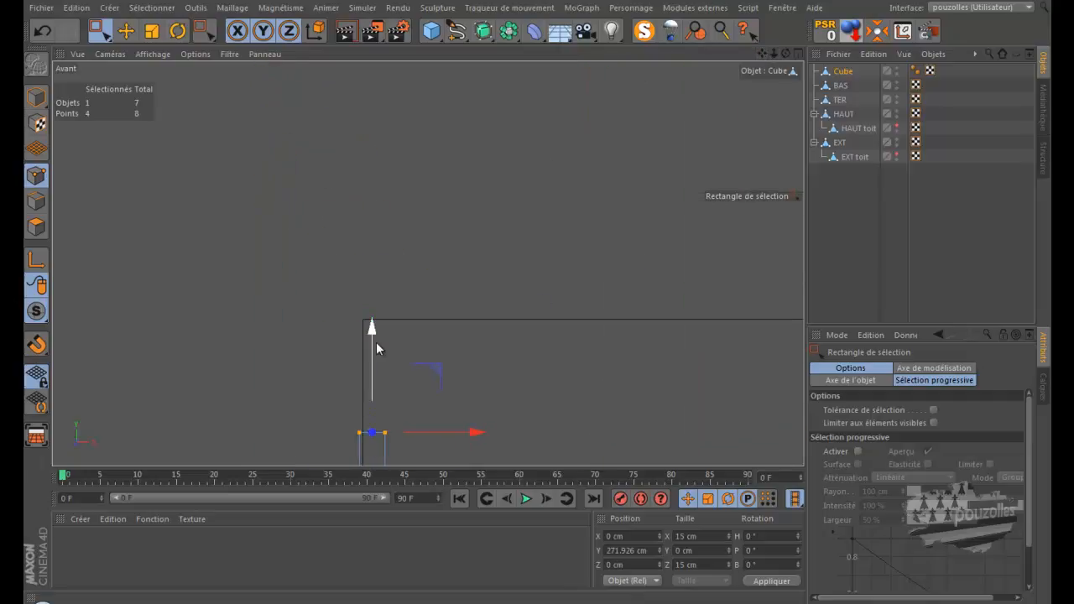
{"action": "left_click_drag", "start_coordinate": [376, 333], "coordinate": [372, 218]}
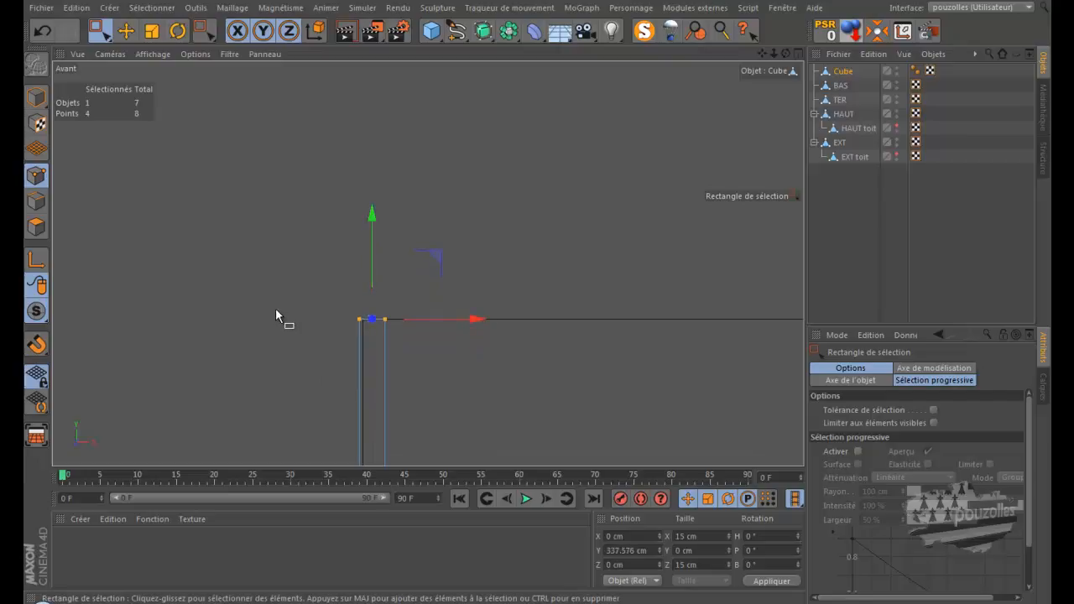
- Examine the post's position on the house footprint and the remaining wall corners in the top view
{"action": "middle_click", "coordinate": [275, 308]}
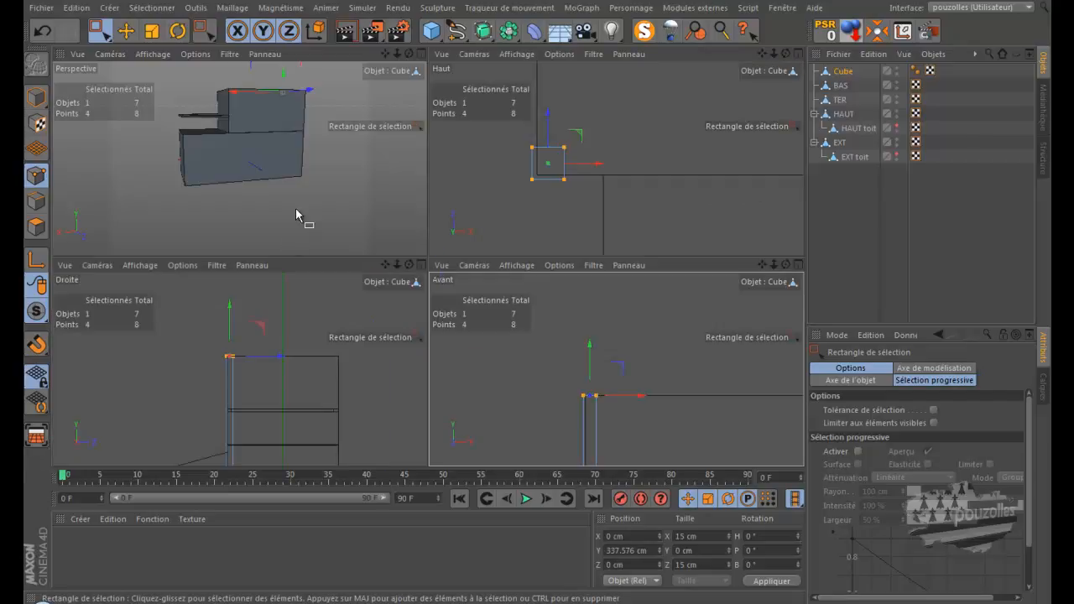
{"action": "middle_click", "coordinate": [574, 240]}
{"action": "key", "text": "s"}
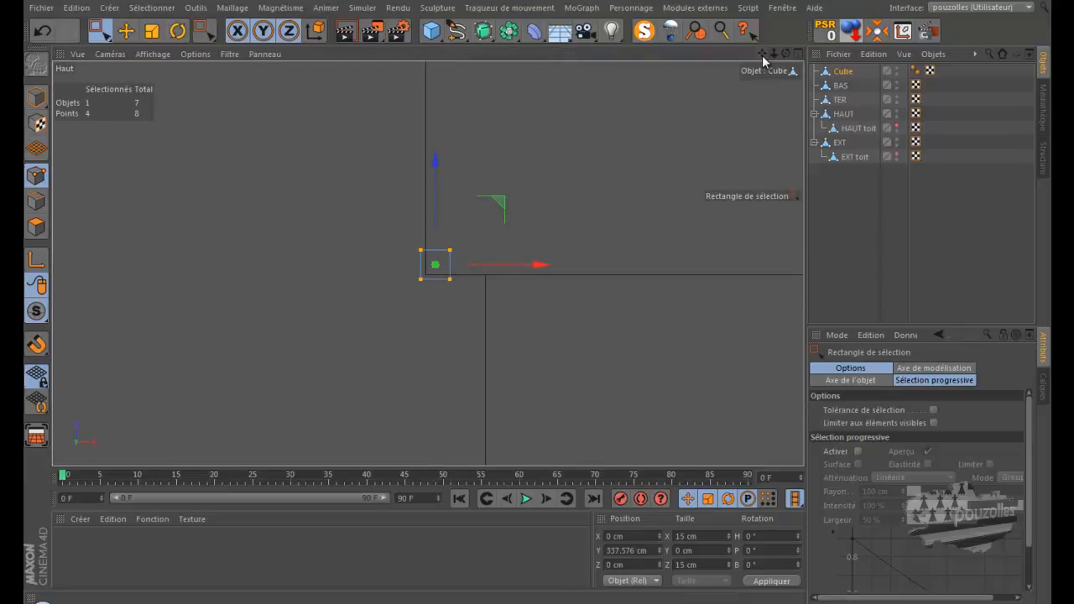
{"action": "left_click_drag", "start_coordinate": [762, 54], "coordinate": [486, 245]}
{"action": "scroll", "coordinate": [714, 120], "scroll_direction": "down", "scroll_amount": 5}
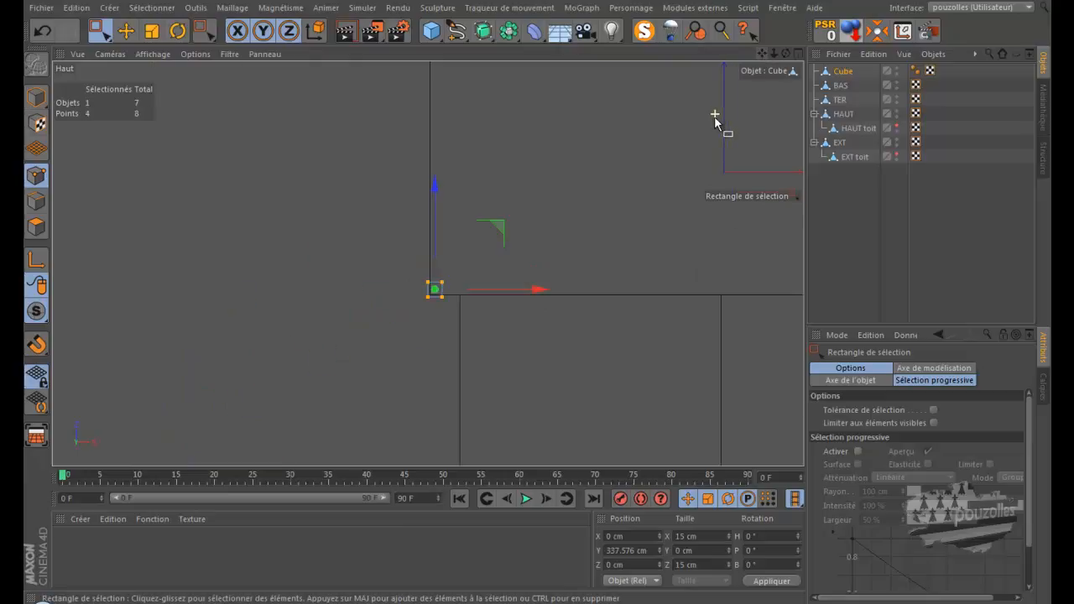
{"action": "scroll", "coordinate": [713, 118], "scroll_direction": "down", "scroll_amount": 1}
{"action": "left_click_drag", "start_coordinate": [762, 54], "coordinate": [537, 294]}
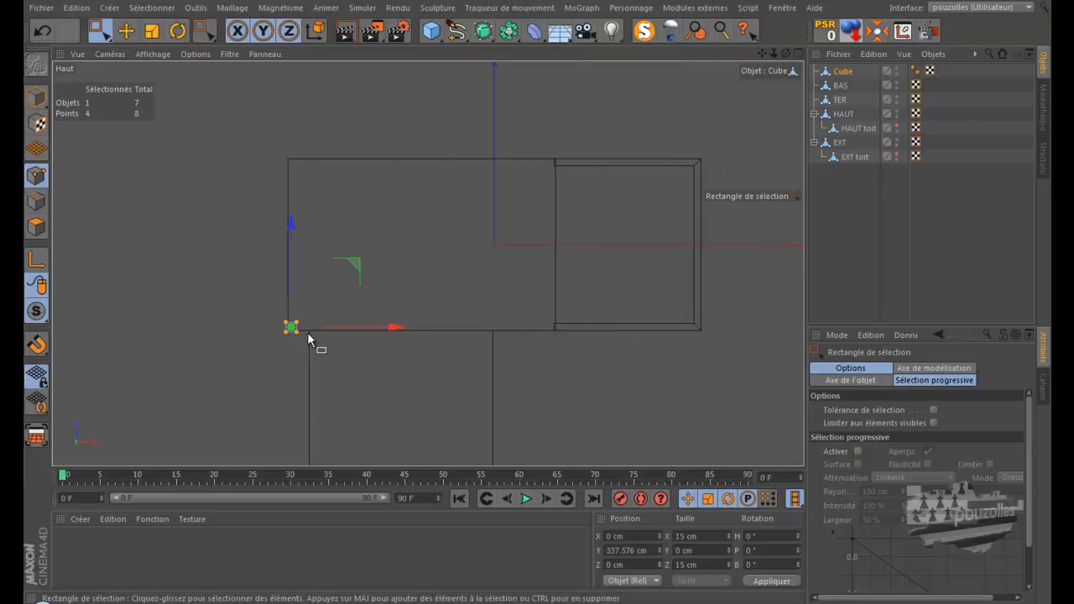
{"action": "scroll", "coordinate": [492, 446], "scroll_direction": "down", "scroll_amount": 2}
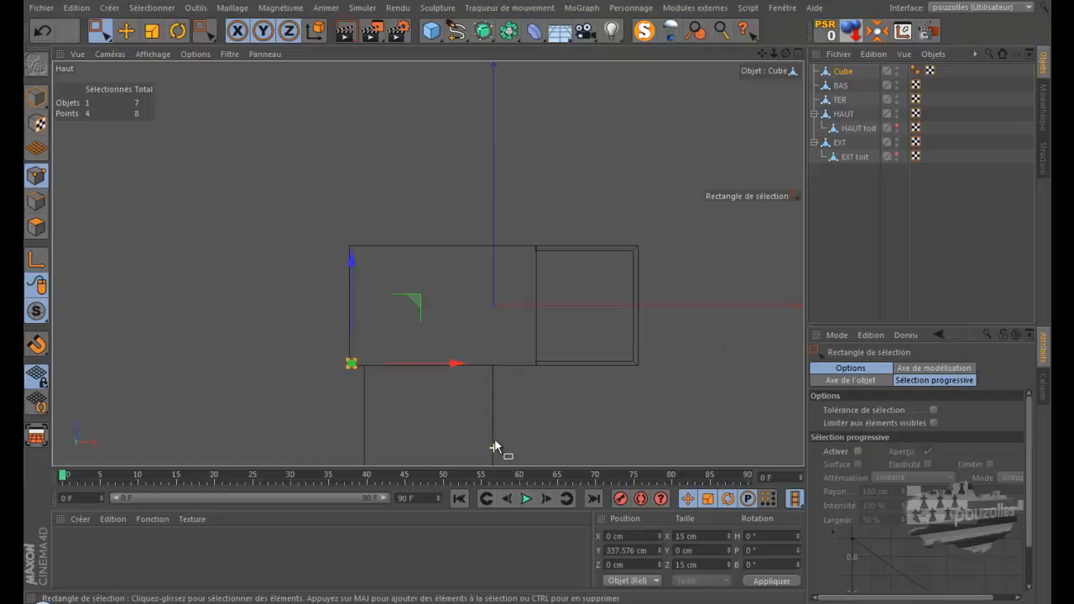
{"action": "left_click_drag", "start_coordinate": [764, 52], "coordinate": [538, 273]}
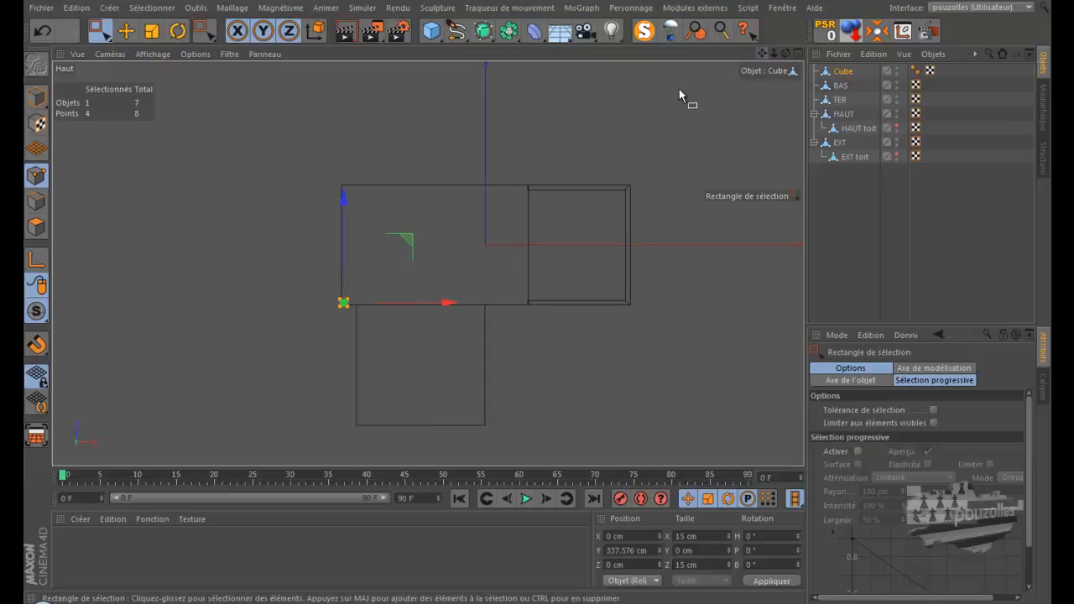
{"action": "scroll", "coordinate": [352, 307], "scroll_direction": "up", "scroll_amount": 4}
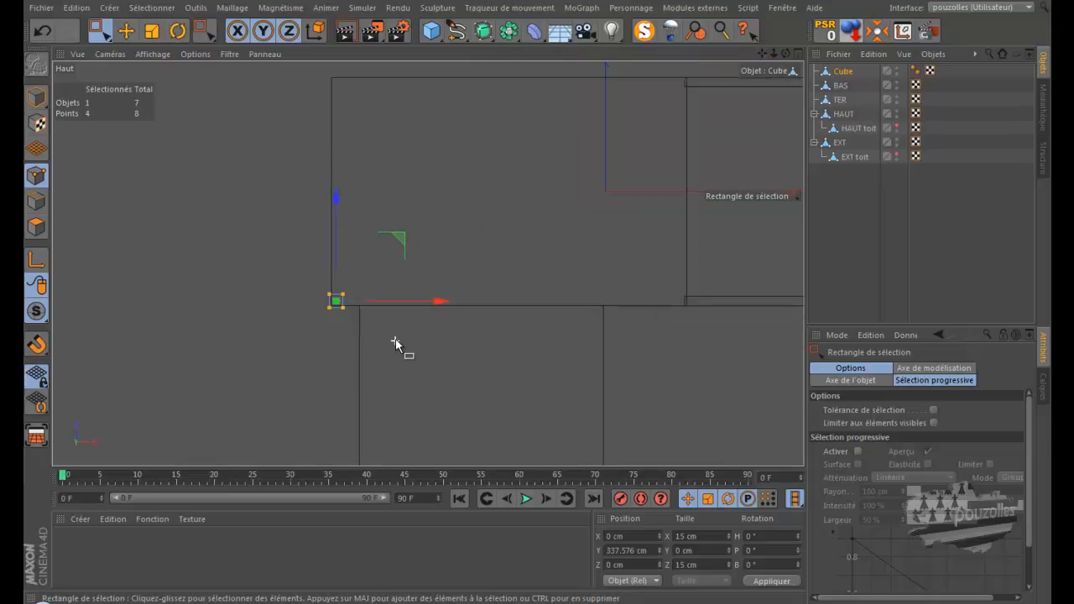
{"action": "left_click_drag", "start_coordinate": [763, 52], "coordinate": [525, 297]}
{"action": "left_click_drag", "start_coordinate": [762, 52], "coordinate": [539, 301]}
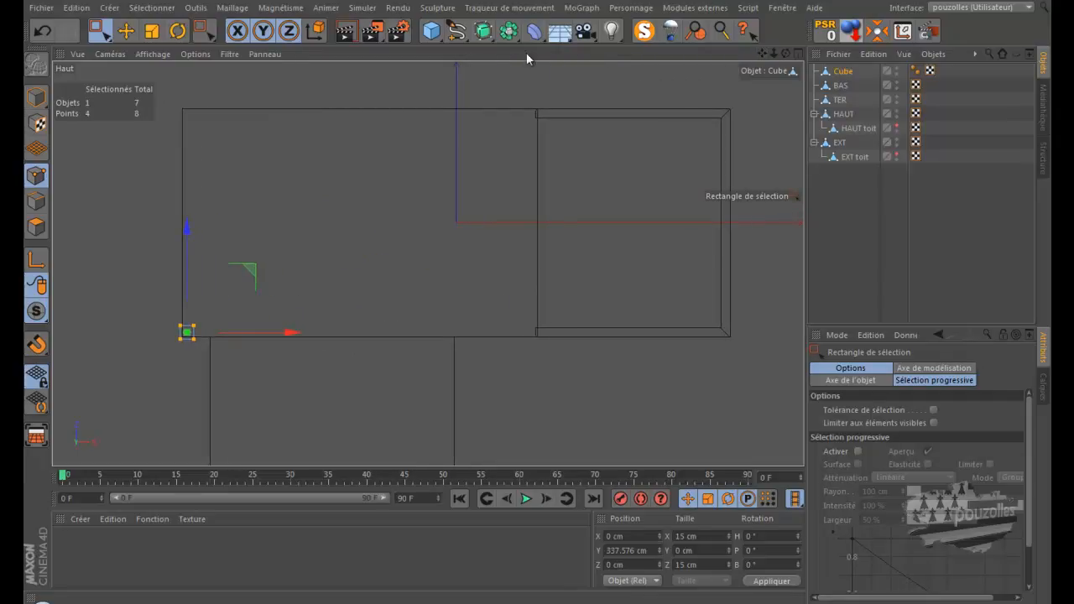
{"action": "left_click", "coordinate": [582, 8]}
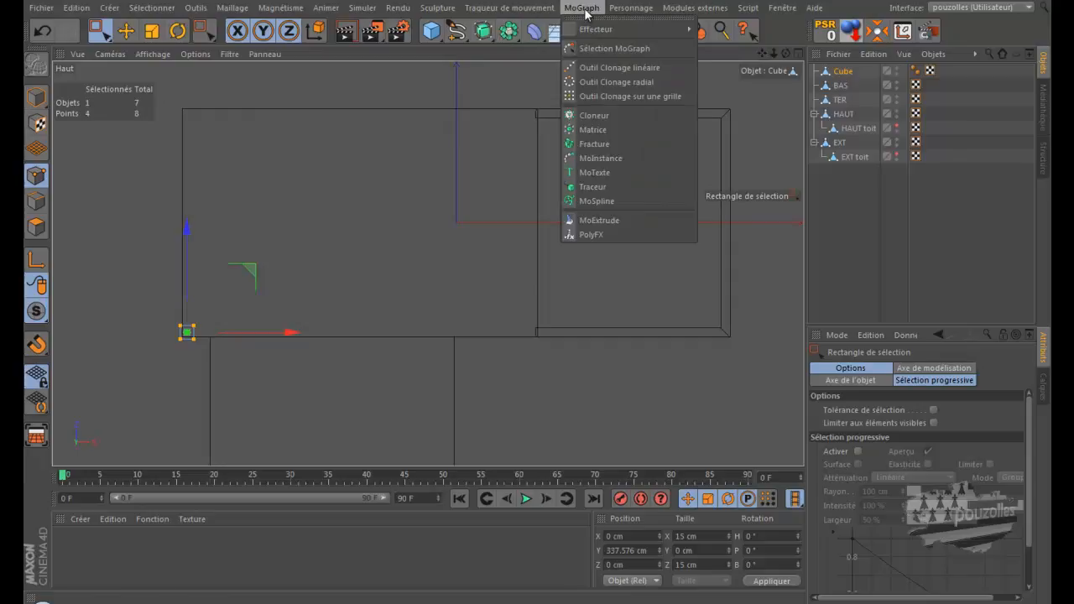
{"action": "left_click", "coordinate": [598, 115]}
{"action": "left_click", "coordinate": [849, 72]}
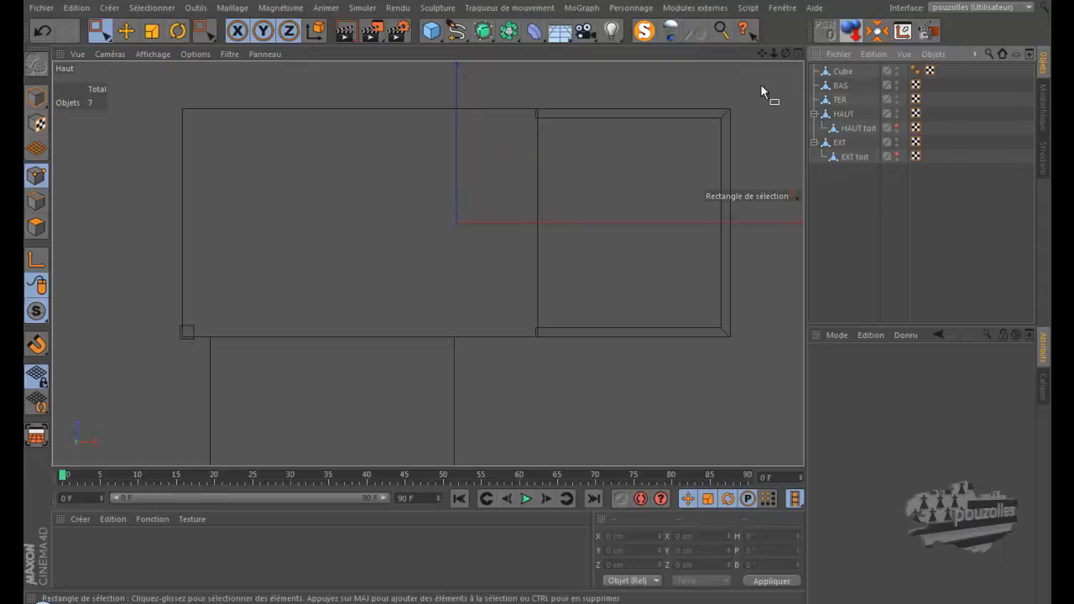
- Duplicate the corner post and place the copy at the opposite corner of the same end wall, at Z 119.705 cm
{"action": "left_click", "coordinate": [840, 72]}
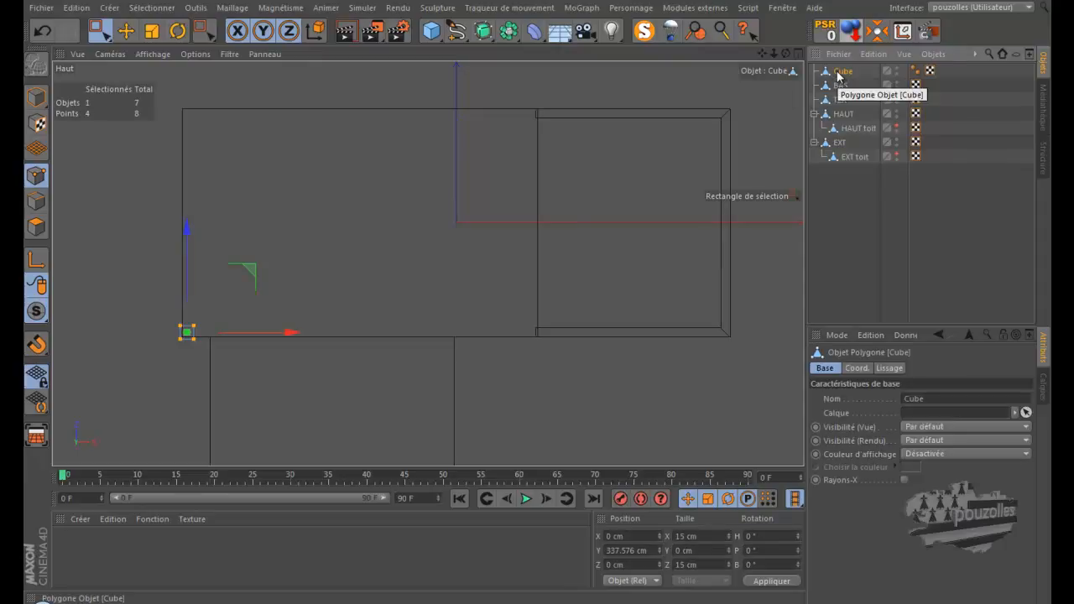
{"action": "left_click_drag", "start_coordinate": [837, 74], "coordinate": [843, 69]}
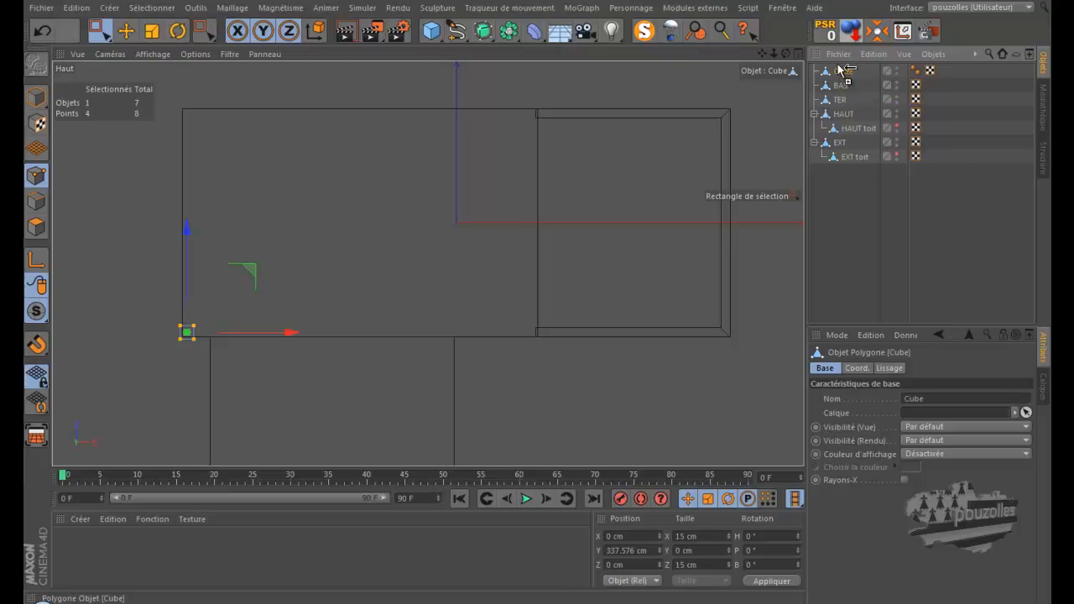
{"action": "left_click_drag", "start_coordinate": [840, 67], "coordinate": [839, 72], "text": "ctrl"}
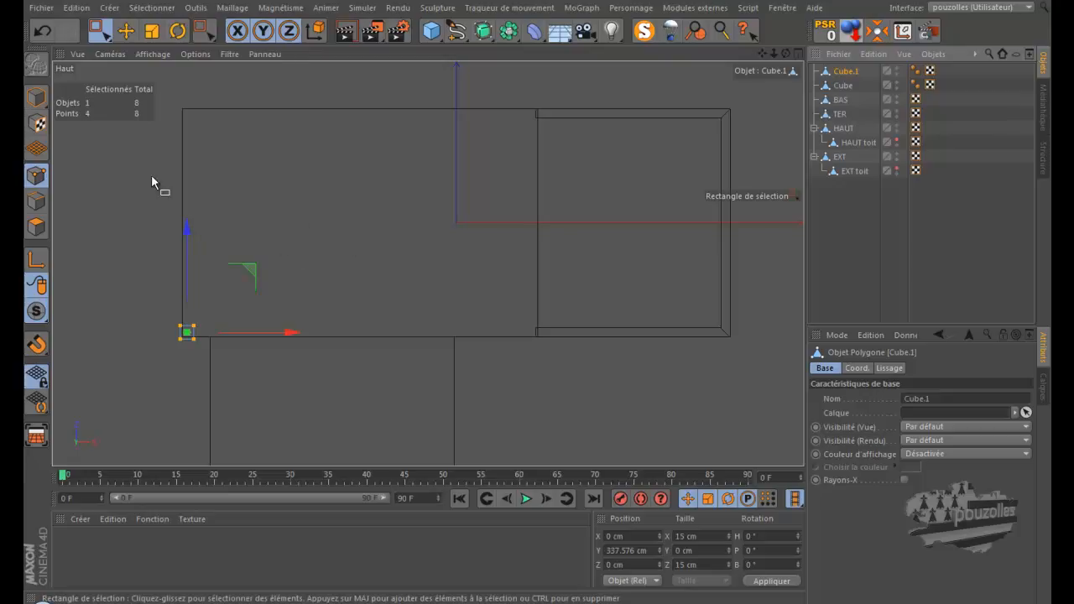
{"action": "left_click", "coordinate": [35, 97]}
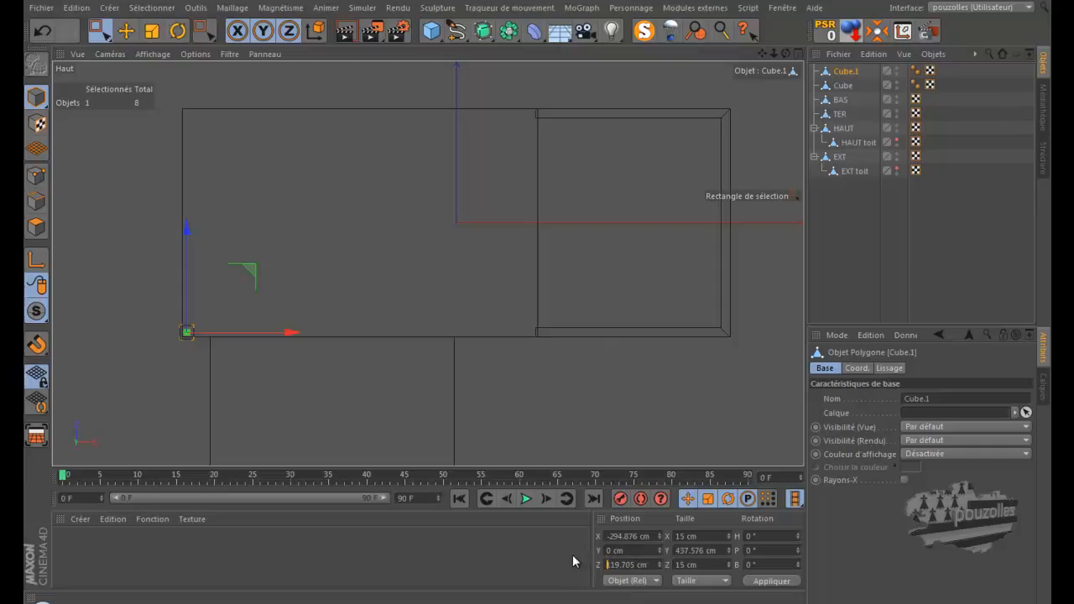
{"action": "left_click", "coordinate": [787, 584]}
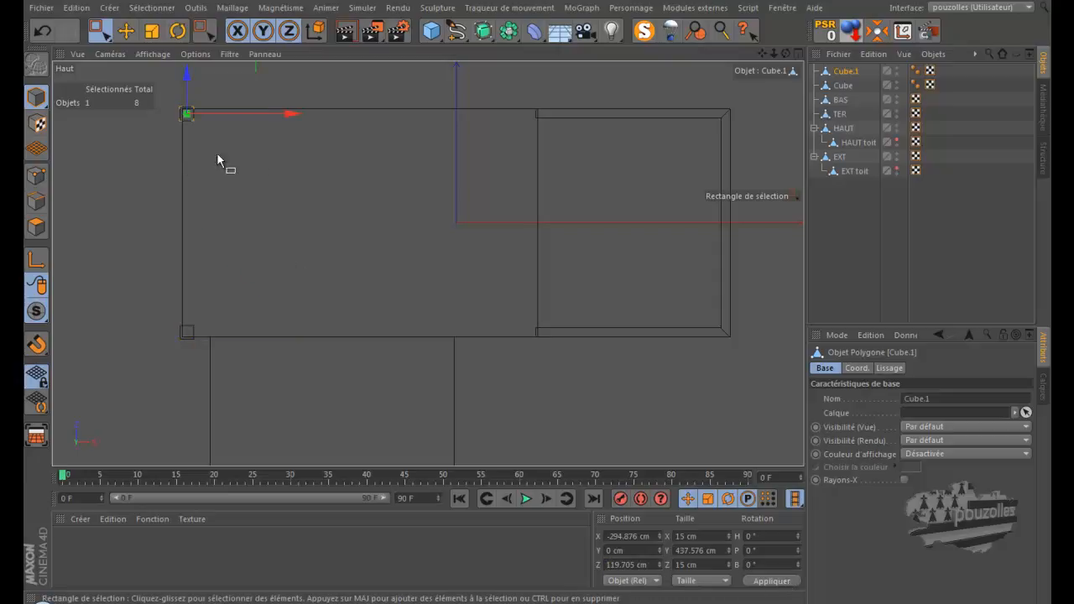
- Duplicate both corner posts together and place the copies at the opposite end of the house, at X 294.876 cm
{"action": "left_click_drag", "start_coordinate": [956, 70], "coordinate": [839, 94]}
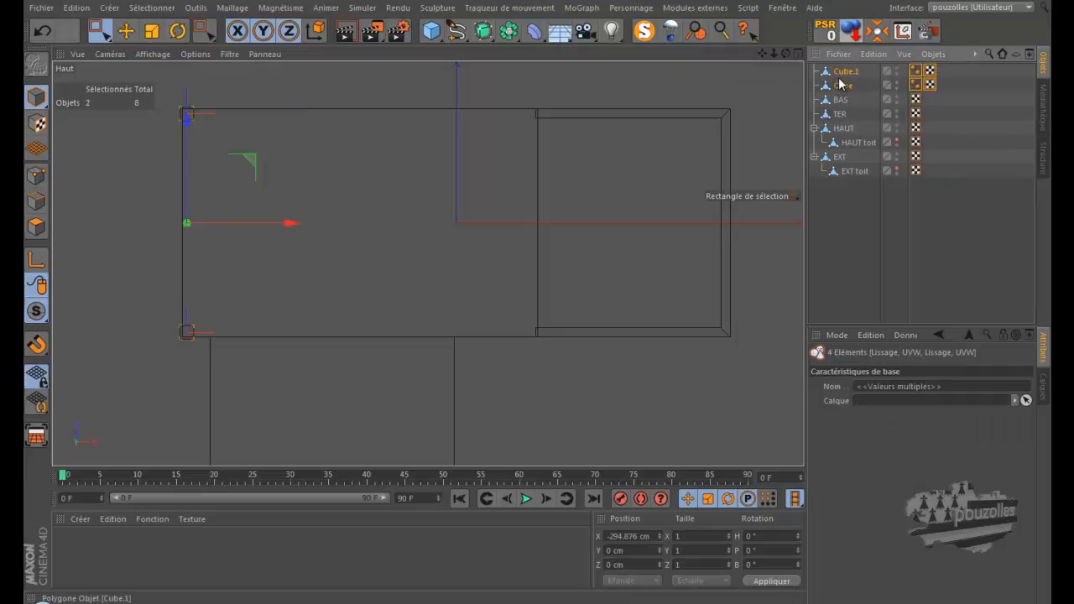
{"action": "left_click_drag", "start_coordinate": [844, 77], "coordinate": [843, 72], "text": "ctrl"}
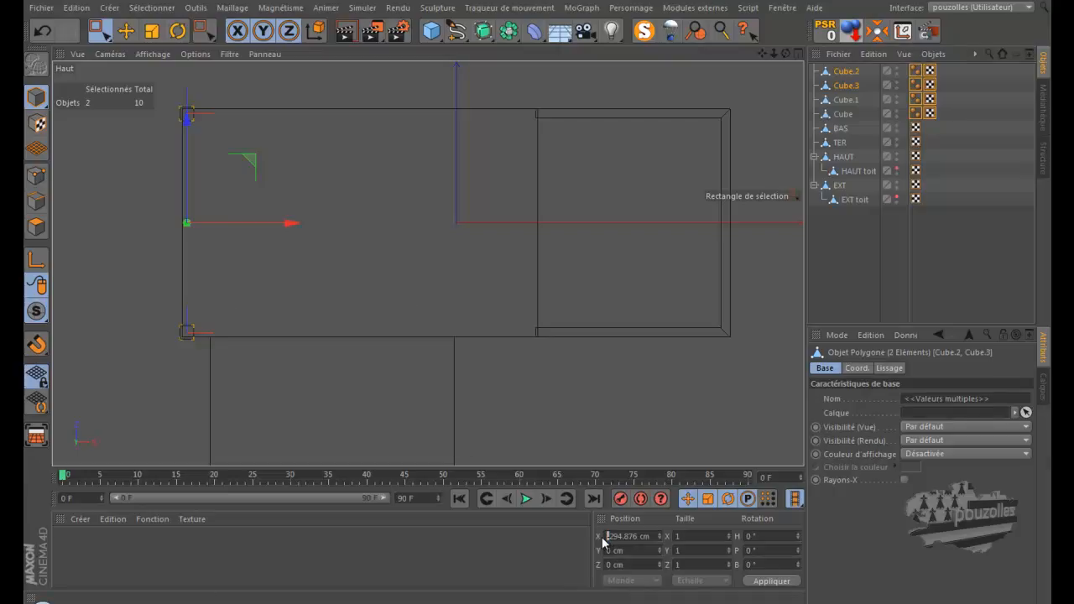
{"action": "left_click", "coordinate": [773, 582]}
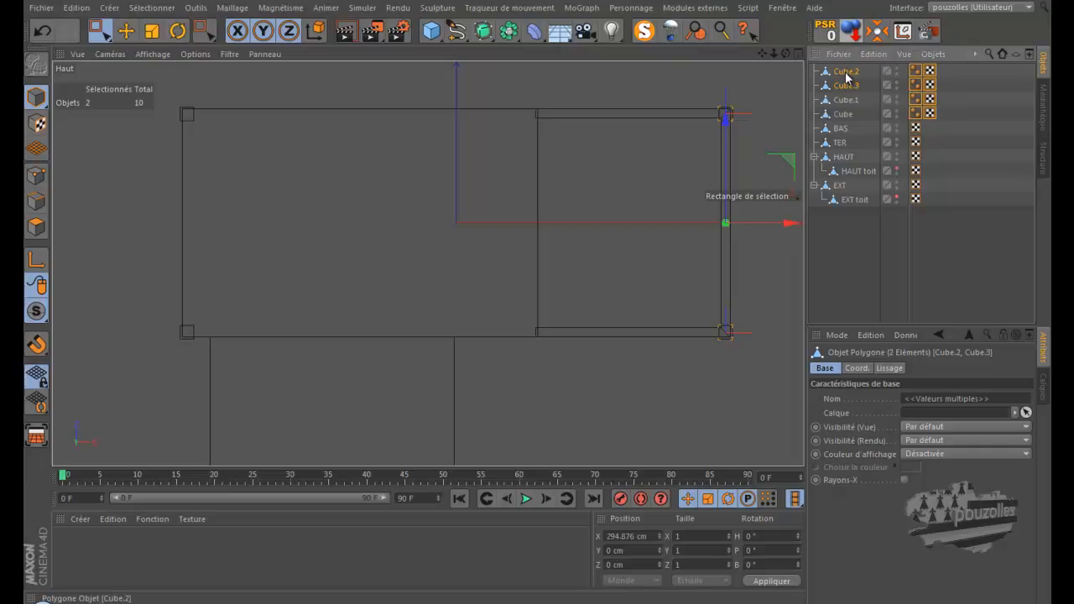
- Copy and paste the posts Cube.2 and Cube.3 and move the new pair along X to the upper storey's inner end wall, about 83.95 cm
{"action": "key", "text": "ctrl+c"}
{"action": "key", "text": "ctrl+v"}
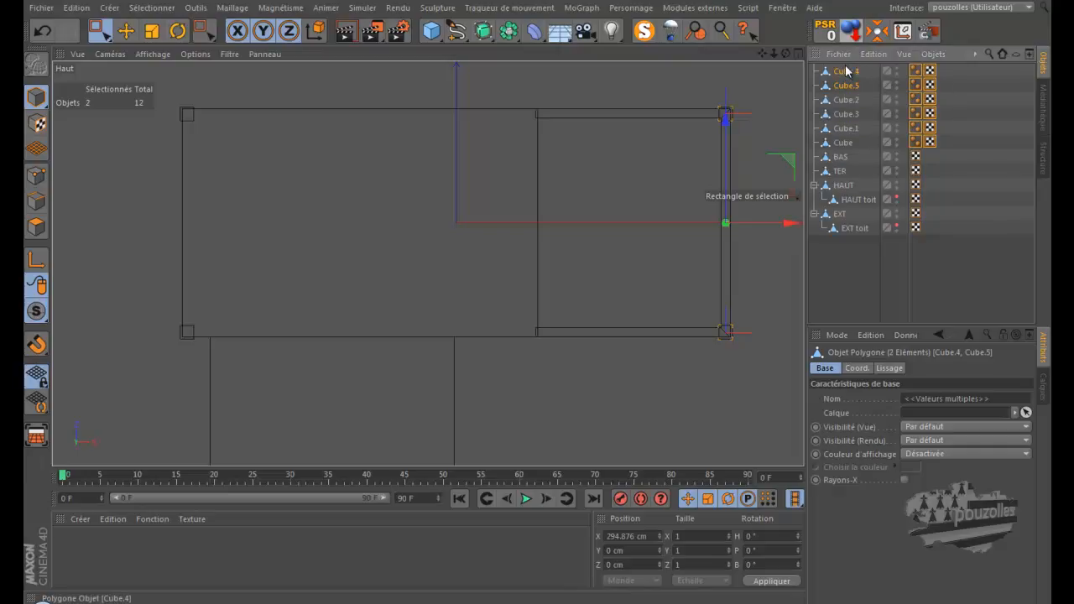
{"action": "left_click_drag", "start_coordinate": [789, 225], "coordinate": [597, 234]}
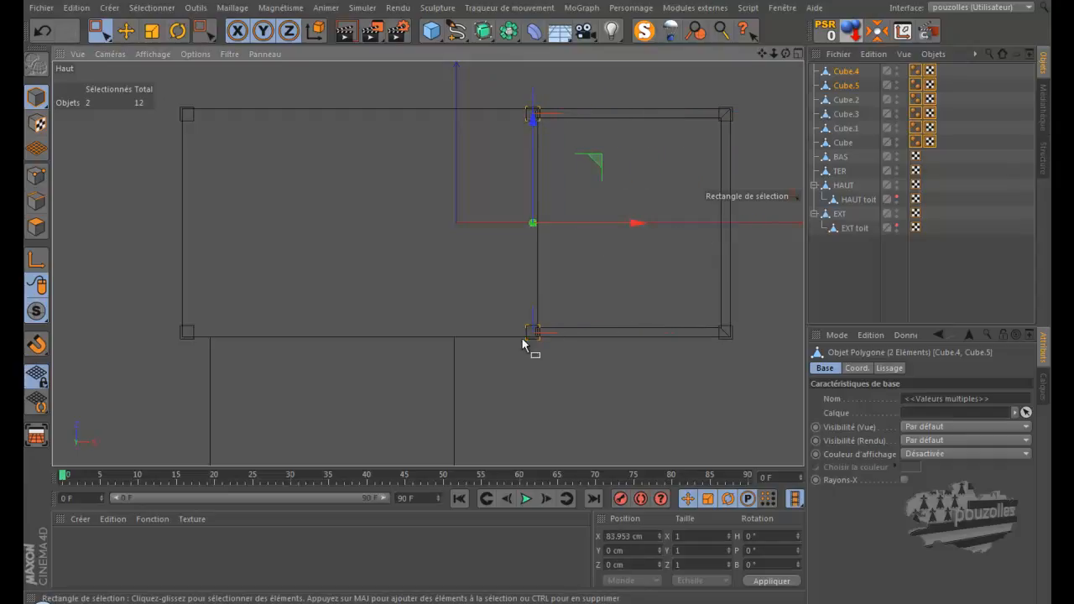
{"action": "scroll", "coordinate": [532, 331], "scroll_direction": "up", "scroll_amount": 10}
{"action": "scroll", "coordinate": [543, 320], "scroll_direction": "up", "scroll_amount": 6}
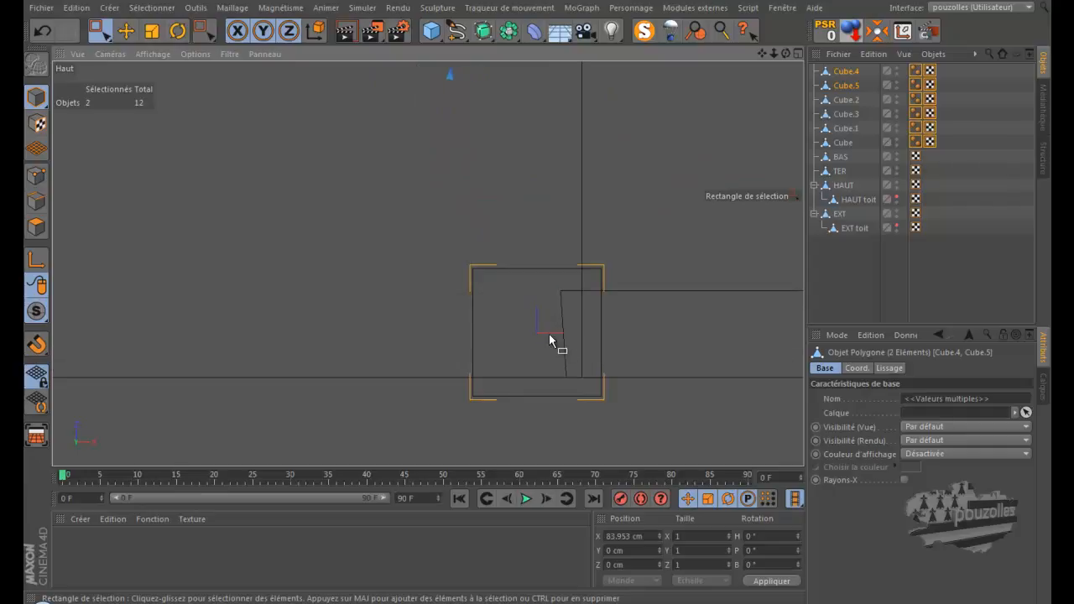
{"action": "scroll", "coordinate": [558, 337], "scroll_direction": "down", "scroll_amount": 2}
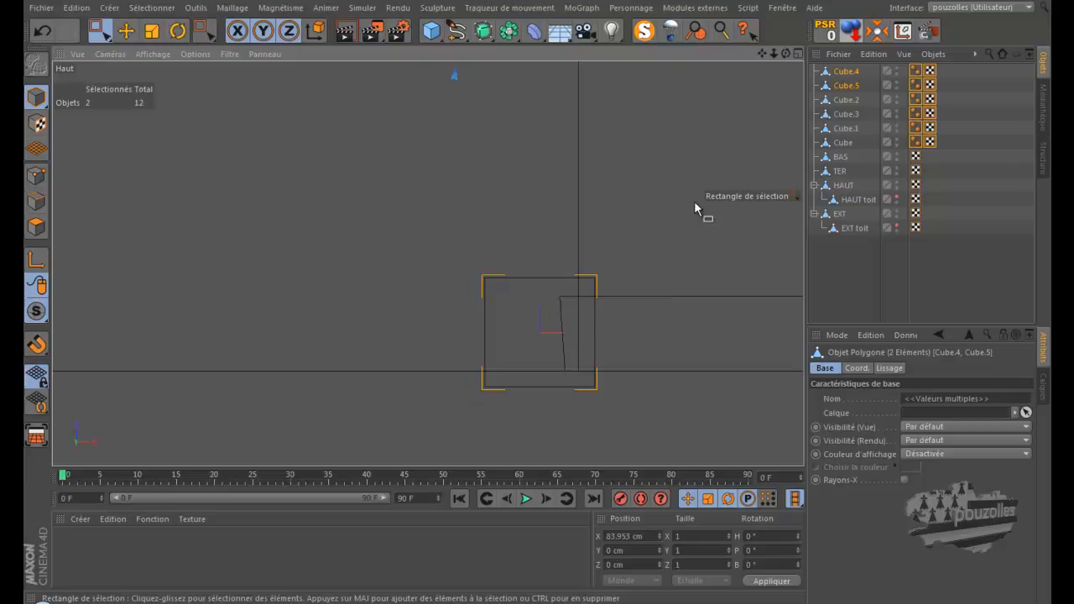
- Enable axis modification and shift the axes of Cube.4 and Cube.5 along Z to about -119.15 cm, leaving their geometry in place
{"action": "left_click_drag", "start_coordinate": [763, 56], "coordinate": [539, 289]}
{"action": "scroll", "coordinate": [699, 169], "scroll_direction": "down", "scroll_amount": 5}
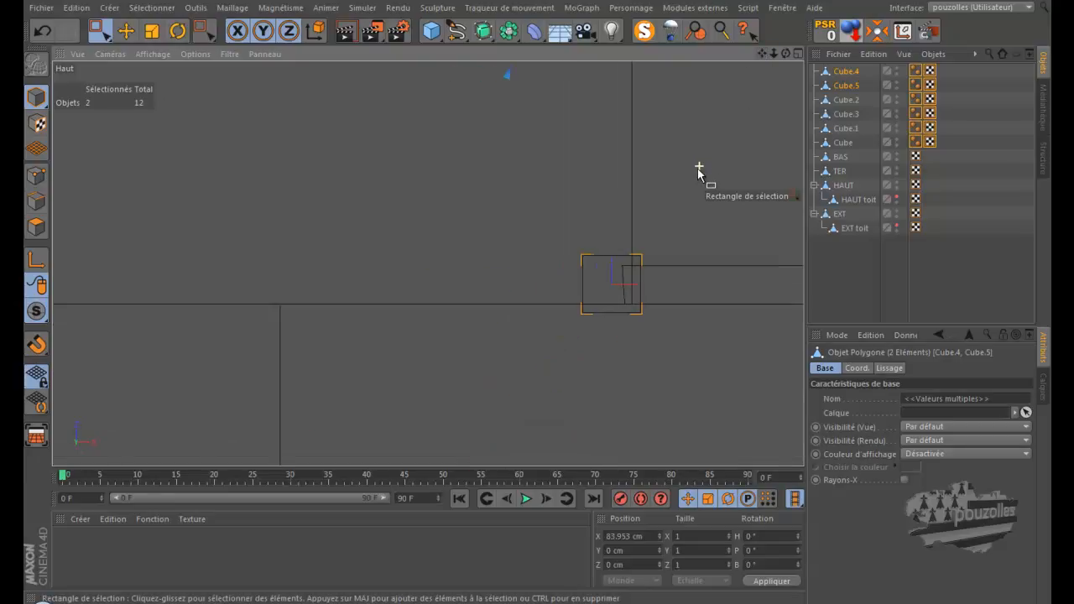
{"action": "left_click_drag", "start_coordinate": [759, 53], "coordinate": [537, 294]}
{"action": "scroll", "coordinate": [706, 106], "scroll_direction": "down", "scroll_amount": 5}
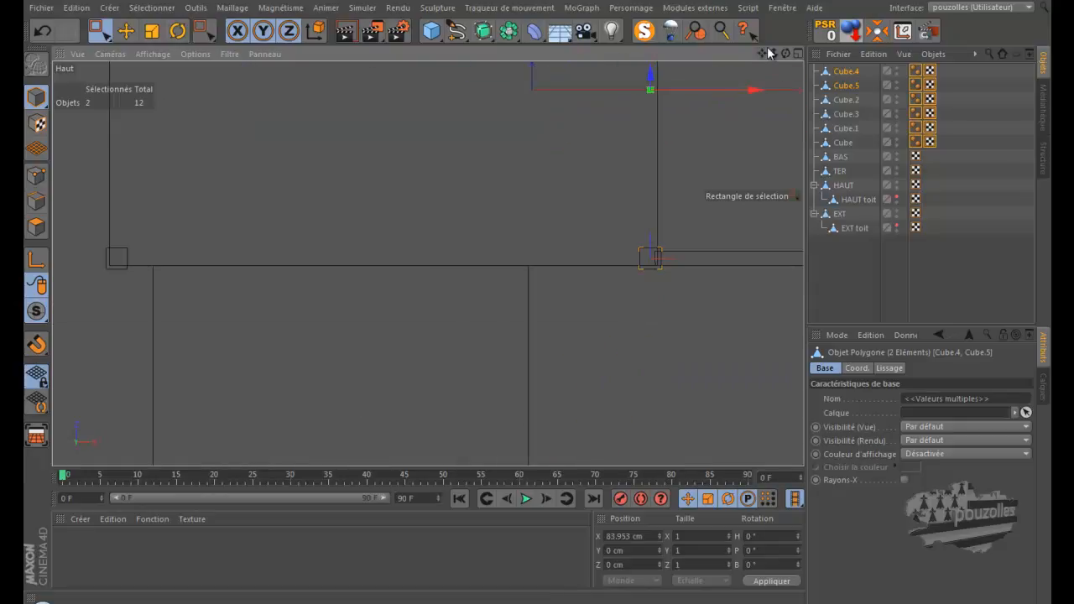
{"action": "left_click_drag", "start_coordinate": [761, 53], "coordinate": [633, 271]}
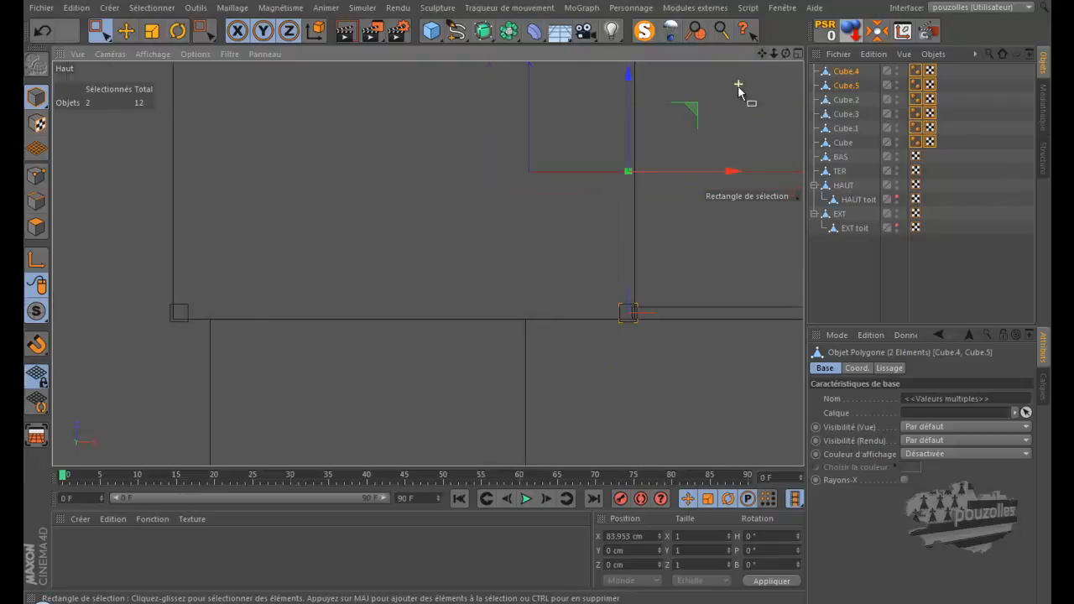
{"action": "left_click", "coordinate": [36, 261]}
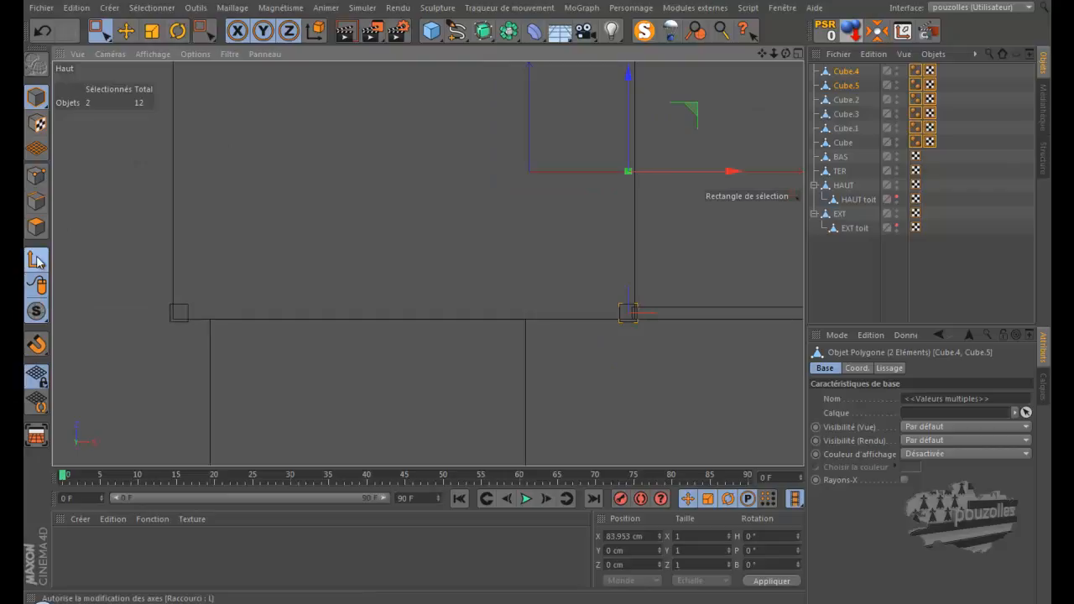
{"action": "left_click_drag", "start_coordinate": [627, 74], "coordinate": [628, 215]}
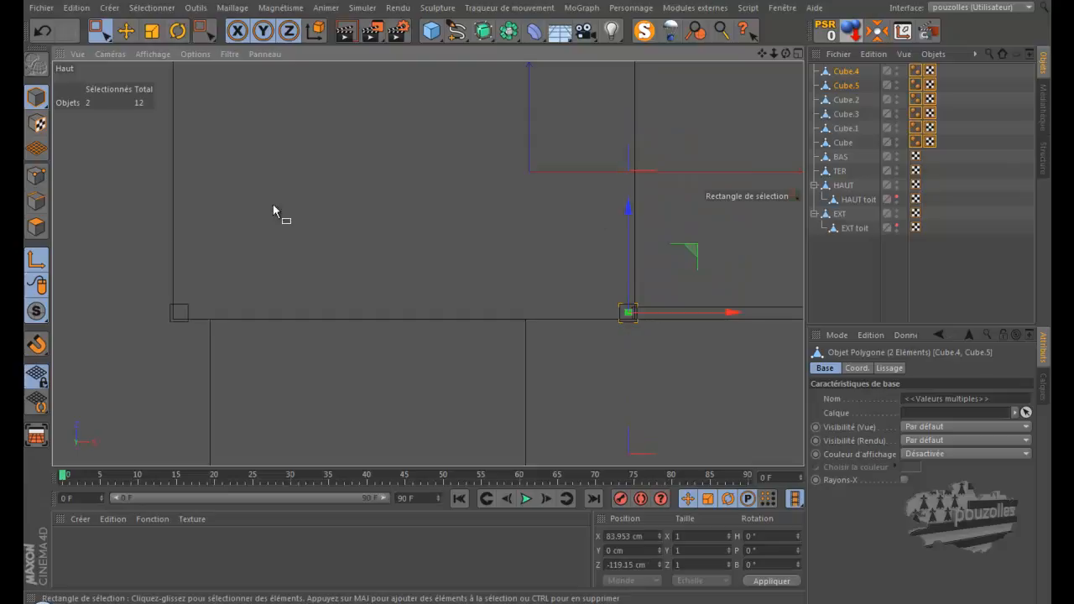
- Turn off axis modification and check how the posts Cube.4 and Cube.5 fit at the upper storey's inner end wall
{"action": "left_click", "coordinate": [32, 261]}
{"action": "middle_click_drag", "start_coordinate": [642, 321], "coordinate": [784, 351], "text": "alt"}
{"action": "scroll", "coordinate": [784, 351], "scroll_direction": "up", "scroll_amount": 5}
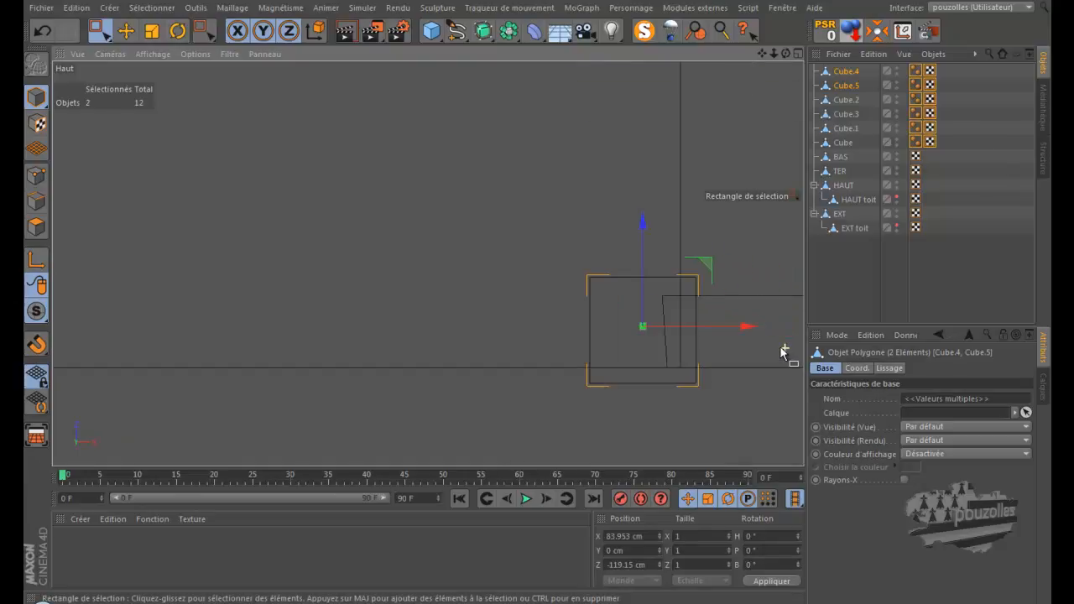
{"action": "left_click_drag", "start_coordinate": [750, 327], "coordinate": [745, 330]}
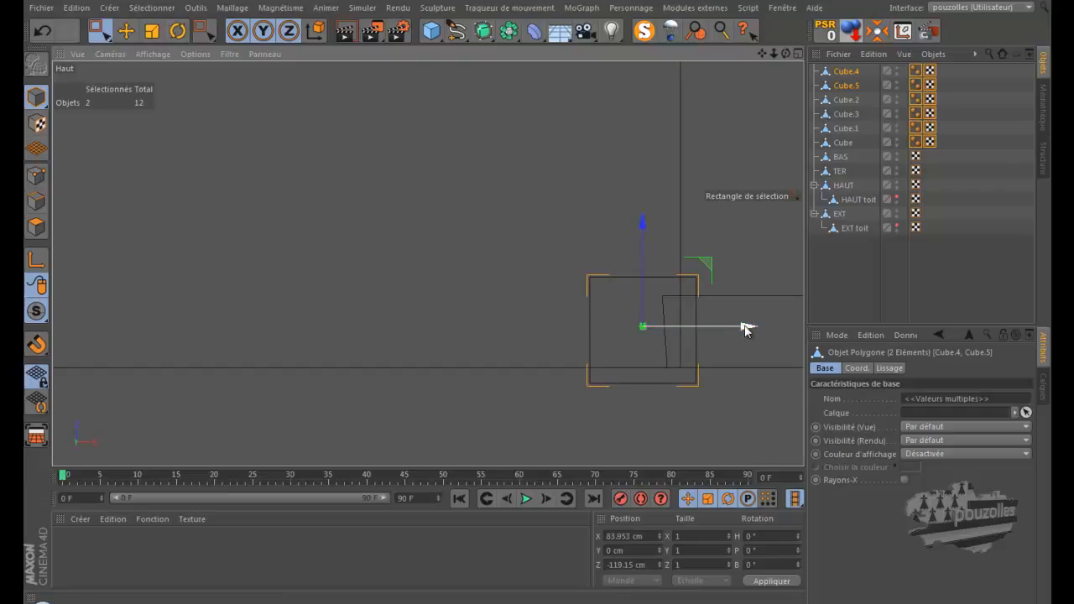
{"action": "scroll", "coordinate": [554, 287], "scroll_direction": "down", "scroll_amount": 6}
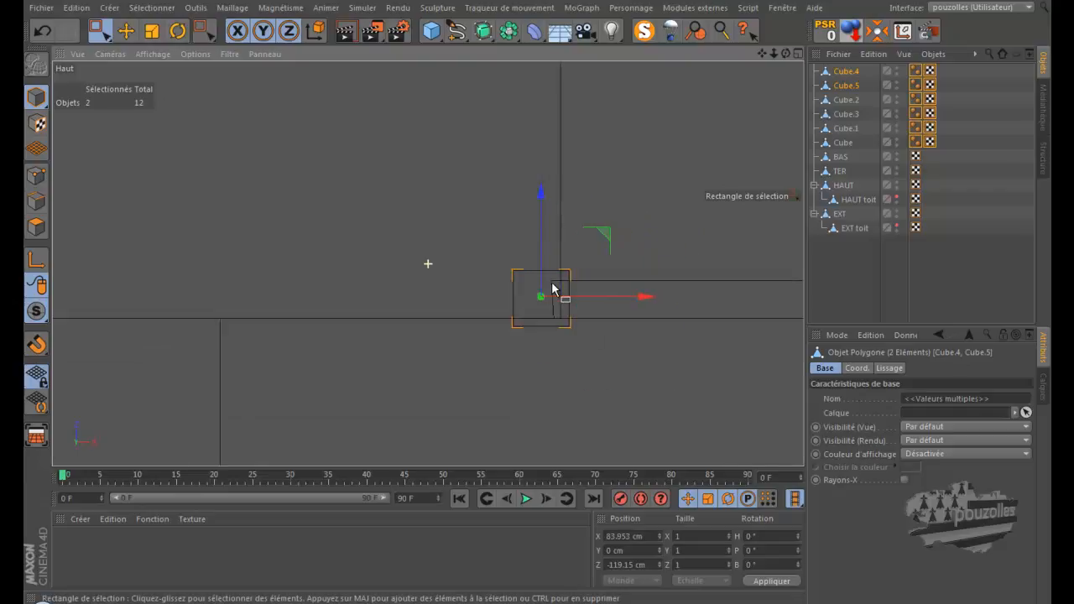
{"action": "scroll", "coordinate": [550, 288], "scroll_direction": "up", "scroll_amount": 6}
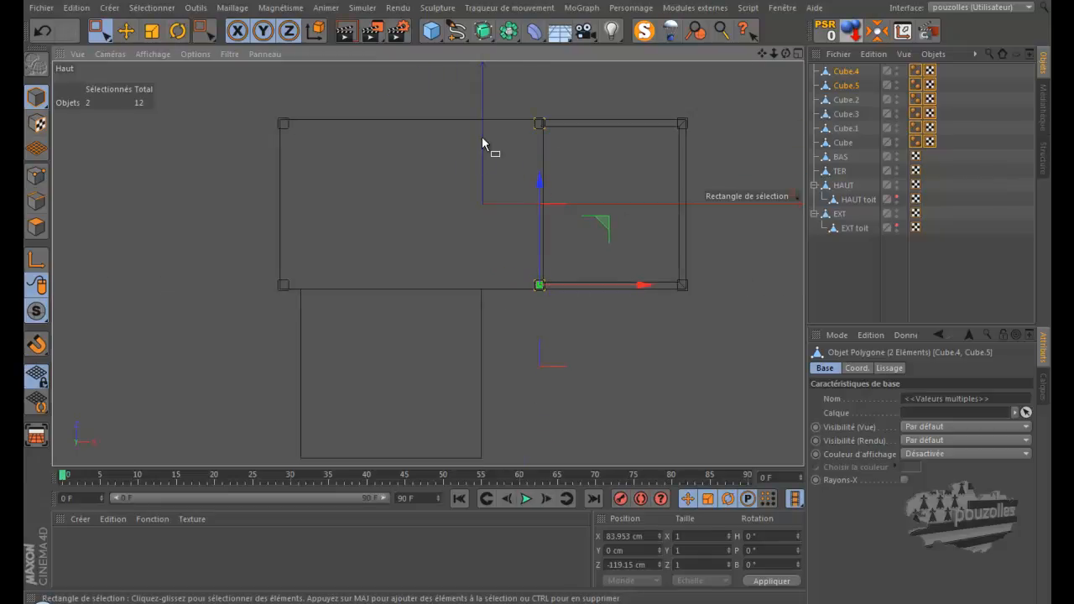
{"action": "middle_click", "coordinate": [231, 249]}
{"action": "middle_click", "coordinate": [251, 210]}
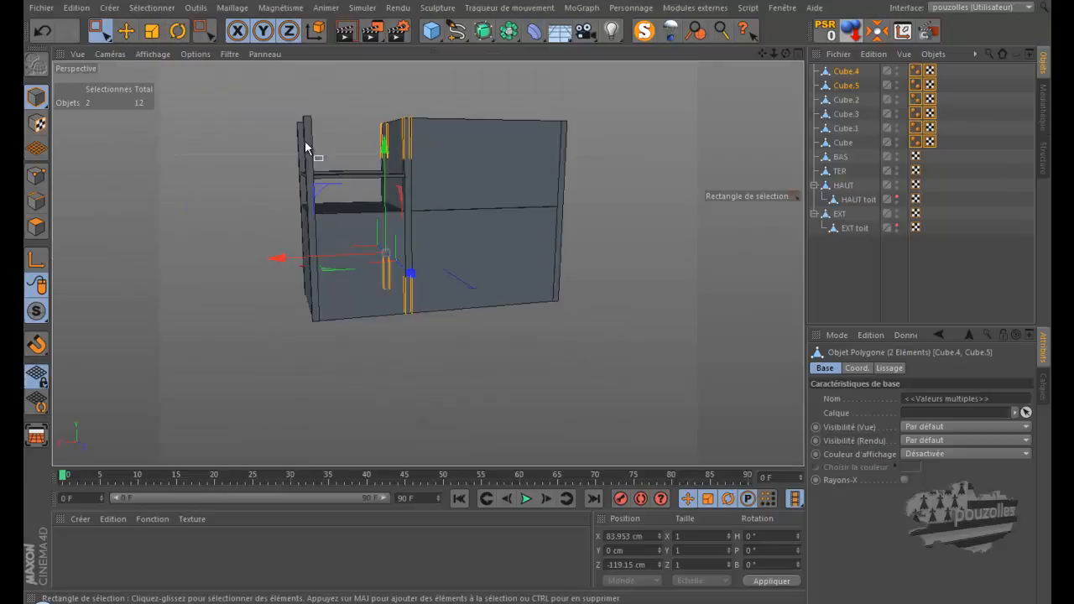
- Select the top points of the outer end posts Cube.2 and Cube.3 and lower them close to the ground-floor wall's upper edge
{"action": "left_click_drag", "start_coordinate": [954, 94], "coordinate": [818, 120]}
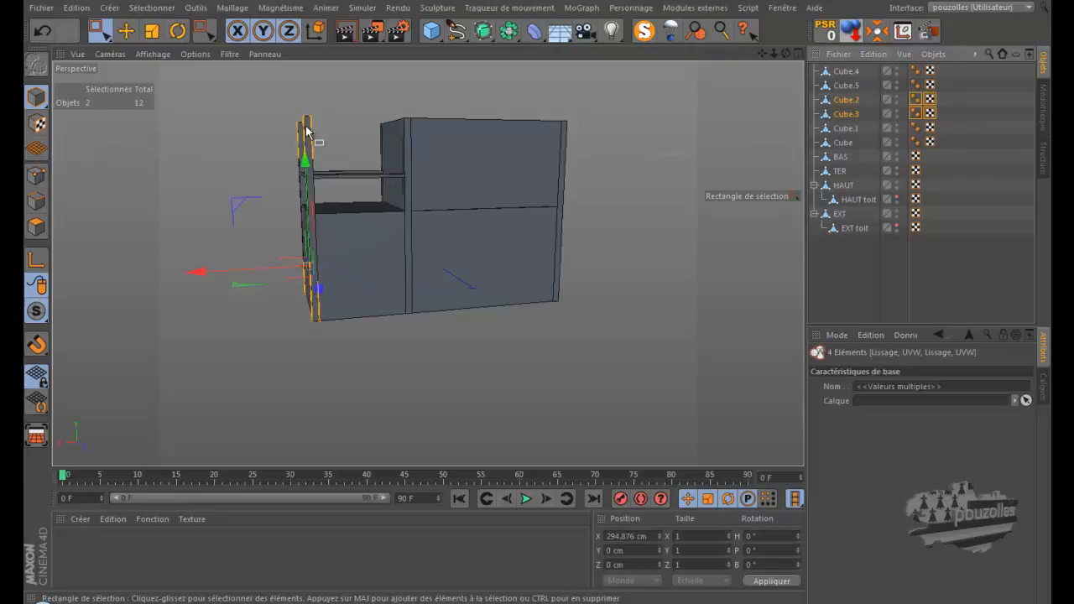
{"action": "middle_click", "coordinate": [352, 377]}
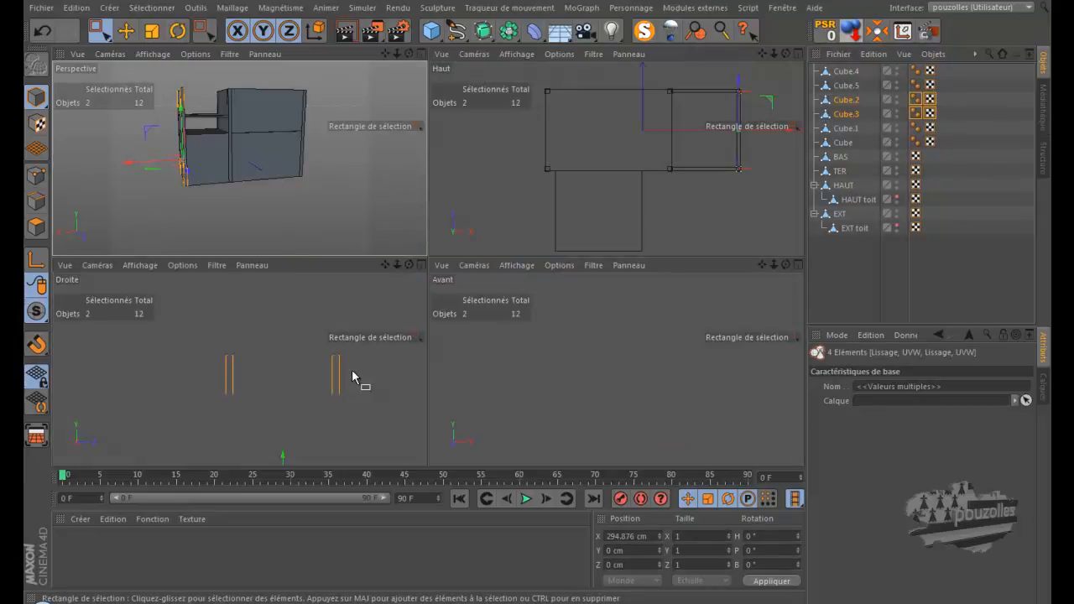
{"action": "scroll", "coordinate": [616, 334], "scroll_direction": "down", "scroll_amount": 5}
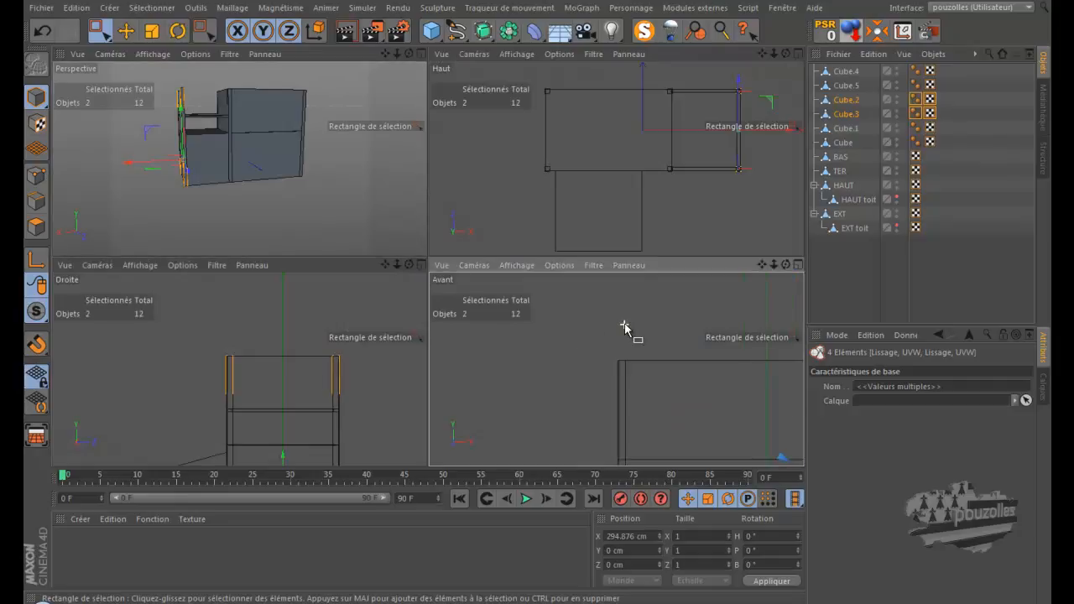
{"action": "middle_click", "coordinate": [574, 345]}
{"action": "scroll", "coordinate": [742, 311], "scroll_direction": "up", "scroll_amount": 5}
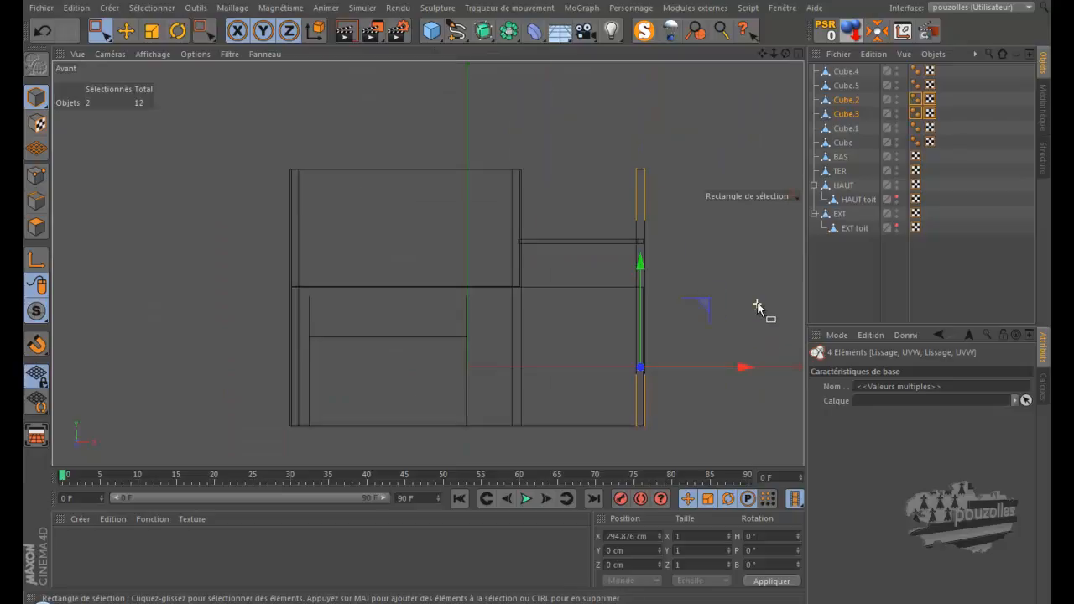
{"action": "left_click", "coordinate": [36, 175]}
{"action": "left_click_drag", "start_coordinate": [642, 97], "coordinate": [552, 138]}
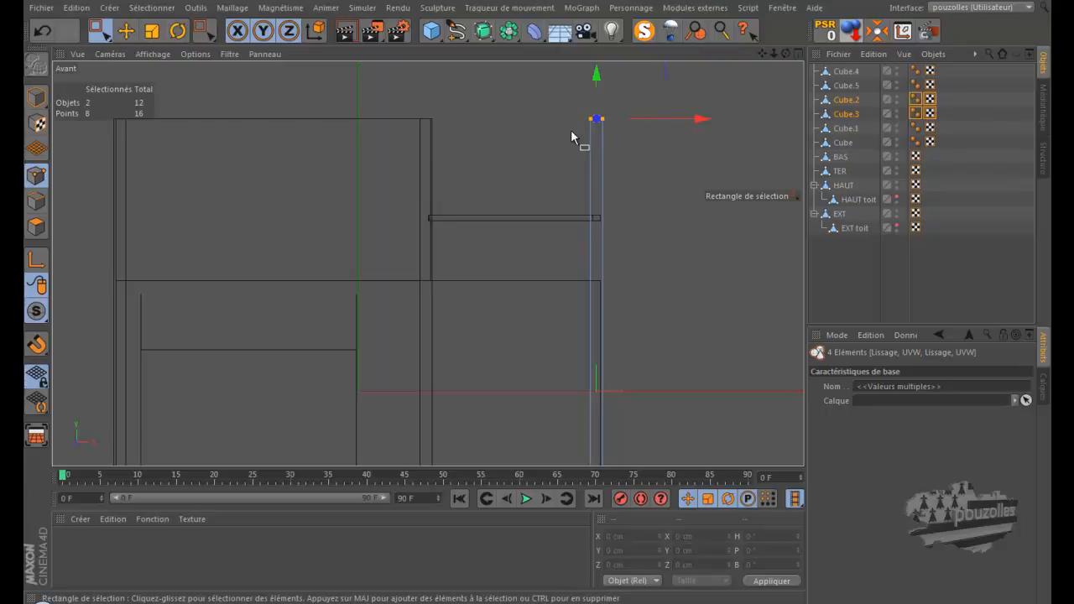
{"action": "left_click_drag", "start_coordinate": [598, 77], "coordinate": [603, 234]}
- Fine-tune the height of the selected post points until they sit flush with the ground-floor wall's upper edge
{"action": "scroll", "coordinate": [602, 293], "scroll_direction": "up", "scroll_amount": 4}
{"action": "scroll", "coordinate": [602, 291], "scroll_direction": "up", "scroll_amount": 3}
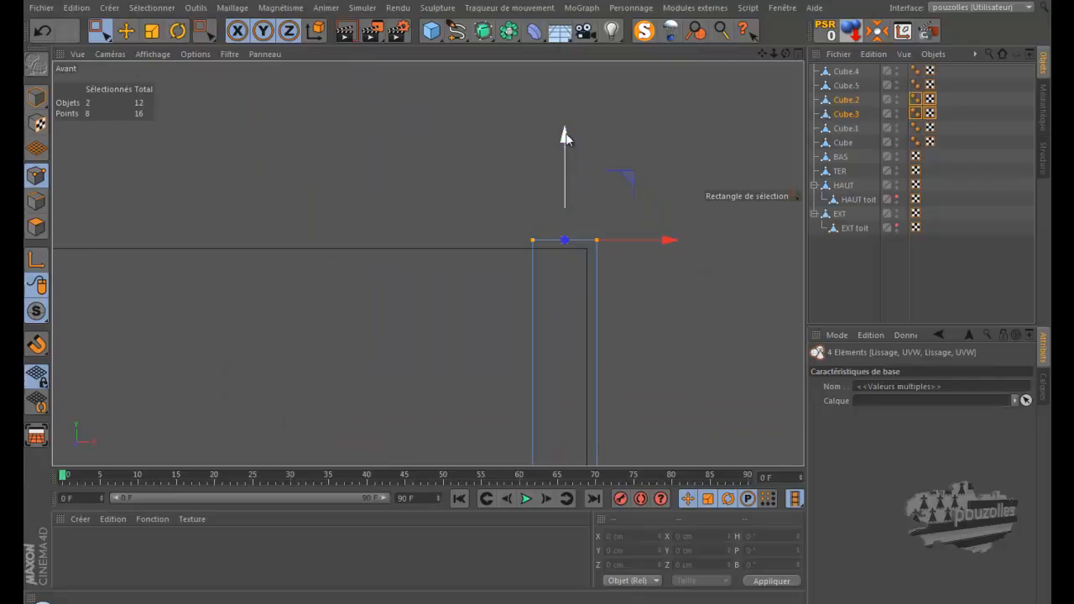
{"action": "left_click_drag", "start_coordinate": [564, 137], "coordinate": [567, 149]}
{"action": "left_click_drag", "start_coordinate": [566, 146], "coordinate": [566, 146]}
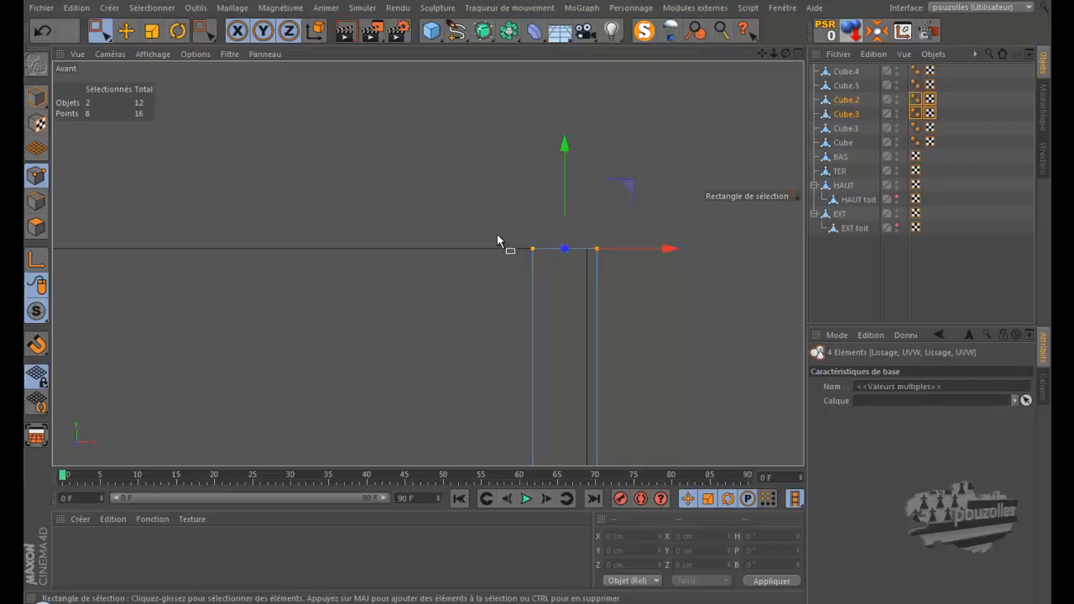
{"action": "scroll", "coordinate": [493, 239], "scroll_direction": "down", "scroll_amount": 5}
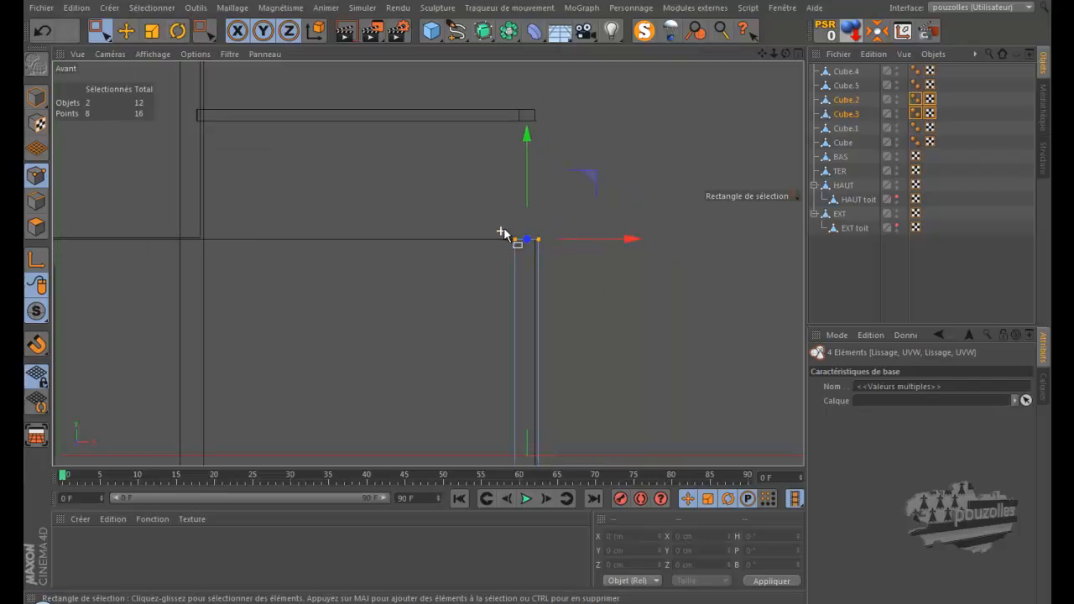
{"action": "scroll", "coordinate": [520, 233], "scroll_direction": "down", "scroll_amount": 4}
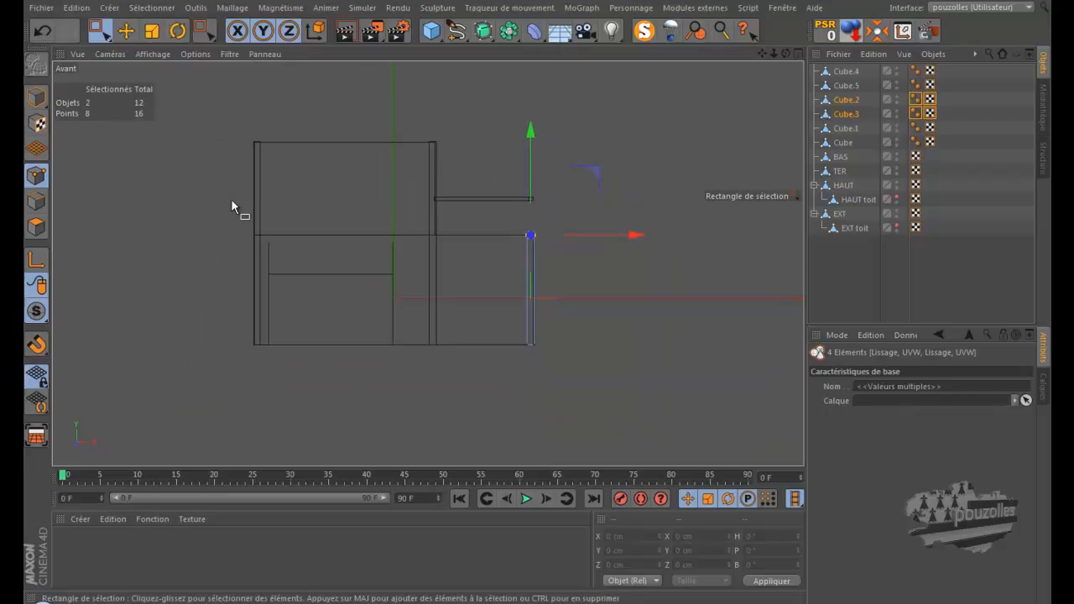
{"action": "middle_click", "coordinate": [231, 198]}
{"action": "middle_click", "coordinate": [394, 181]}
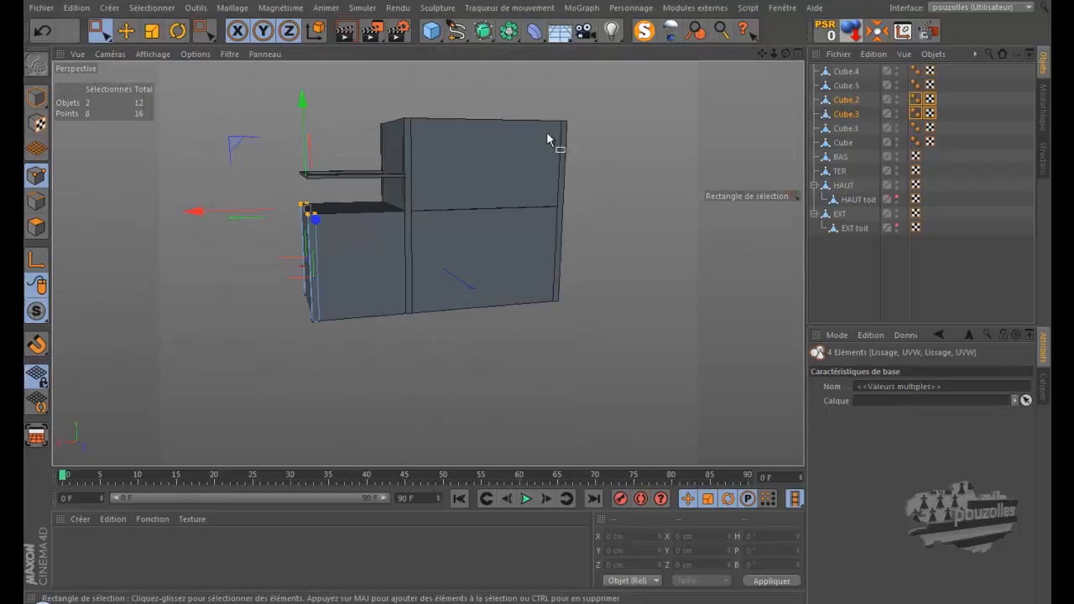
- Duplicate the shortened posts Cube.2 and Cube.3 and move the pair to the front extension's side wall, about X 0.777 cm, Z -250.092 cm
{"action": "left_click_drag", "start_coordinate": [787, 54], "coordinate": [542, 294]}
{"action": "left_click", "coordinate": [626, 142]}
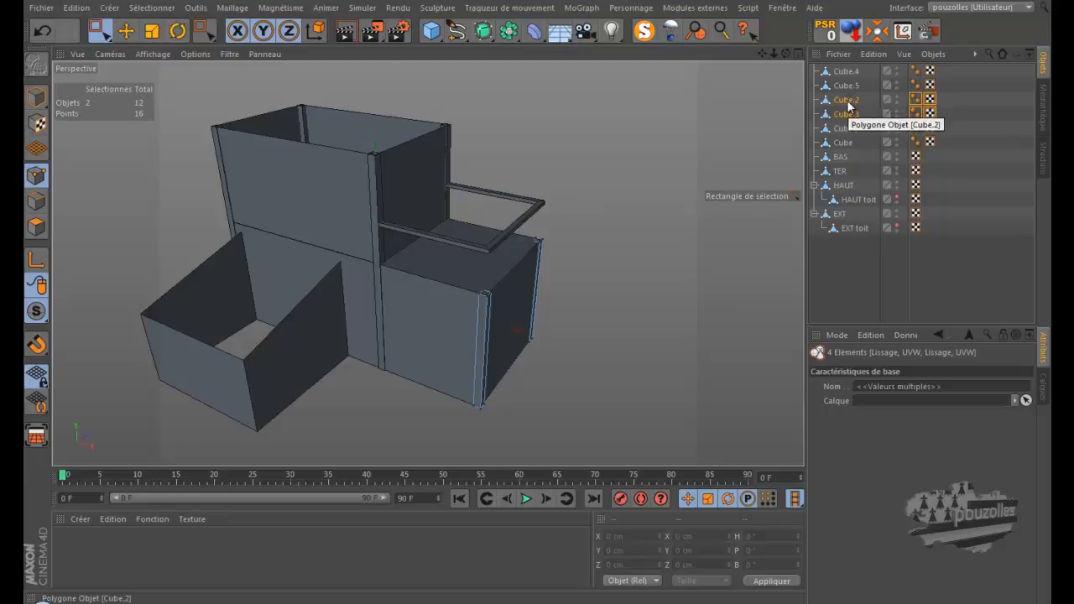
{"action": "left_click_drag", "start_coordinate": [847, 105], "coordinate": [847, 71]}
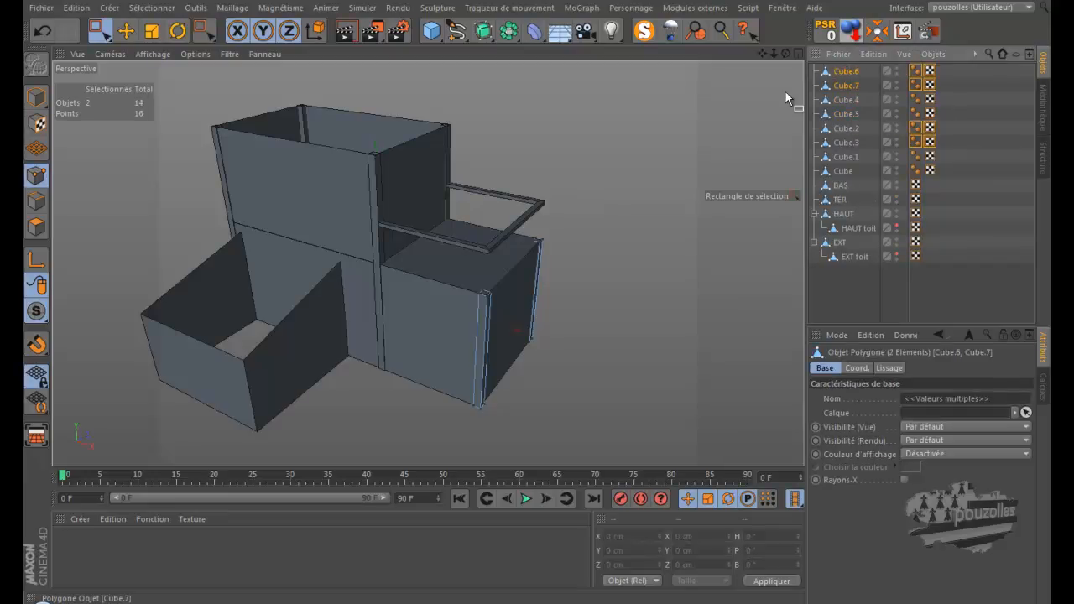
{"action": "middle_click", "coordinate": [510, 410]}
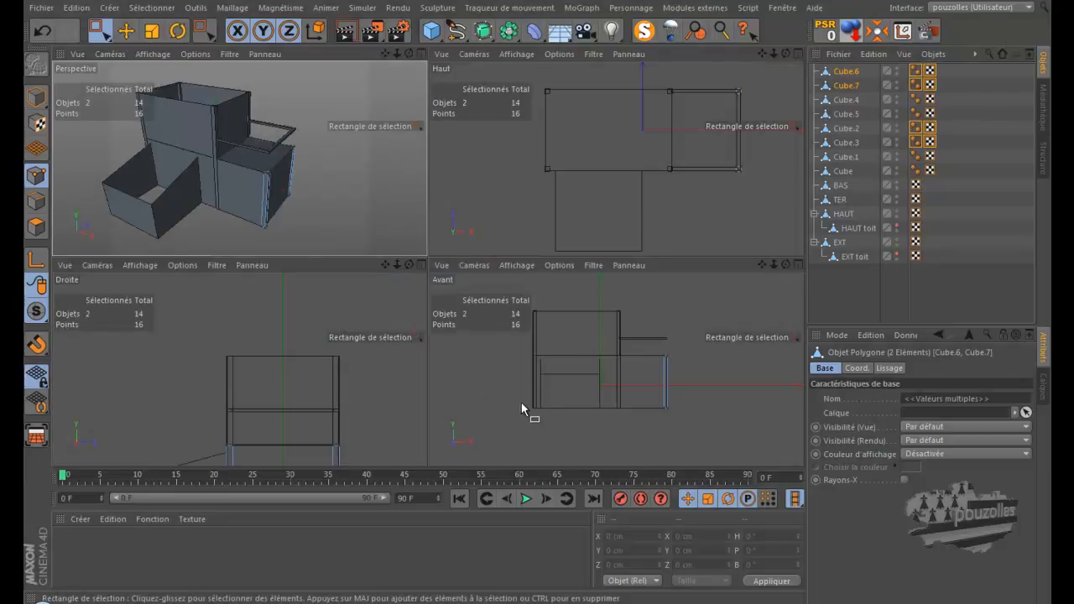
{"action": "middle_click", "coordinate": [698, 225]}
{"action": "scroll", "coordinate": [698, 223], "scroll_direction": "down", "scroll_amount": 1}
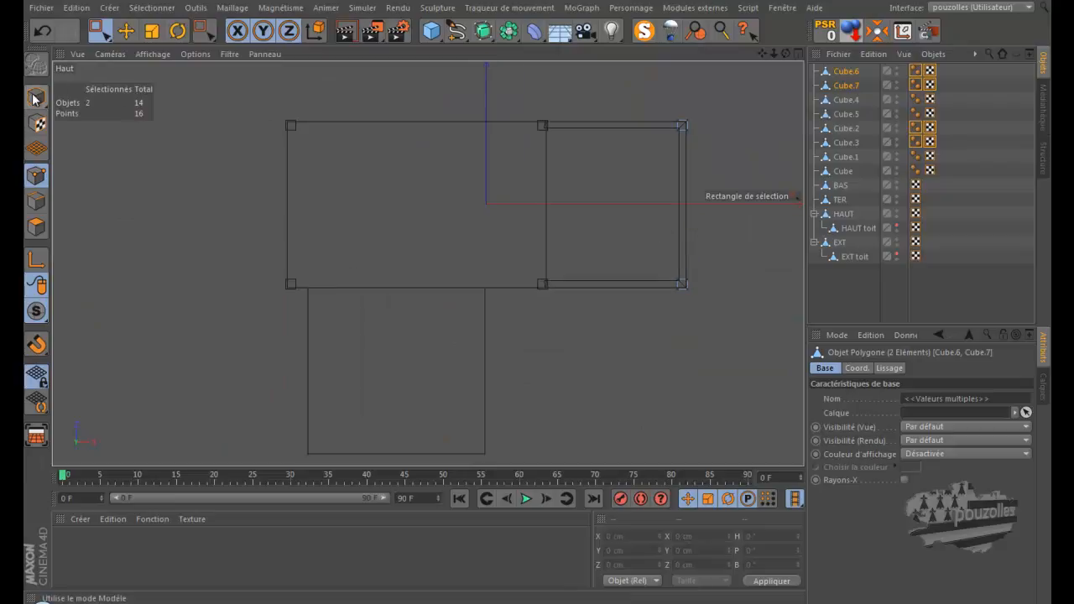
{"action": "left_click", "coordinate": [35, 99]}
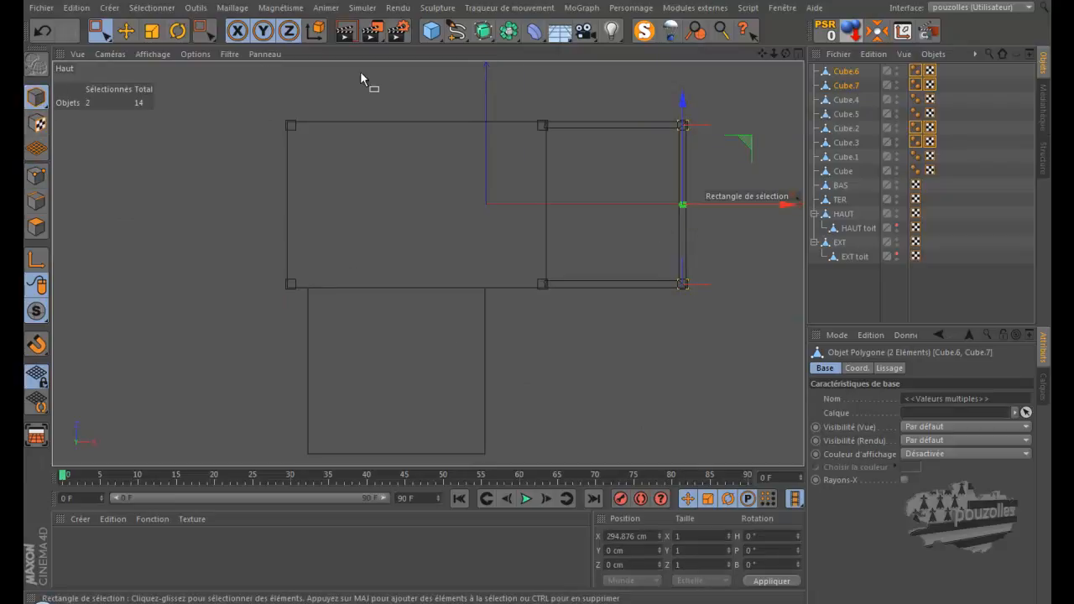
{"action": "left_click_drag", "start_coordinate": [746, 144], "coordinate": [552, 311]}
- Align the copied pair with the extension's side wall and outer corner at X -6.567 cm, Z -251.56 cm
{"action": "scroll", "coordinate": [476, 464], "scroll_direction": "up", "scroll_amount": 1}
{"action": "scroll", "coordinate": [476, 464], "scroll_direction": "up", "scroll_amount": 2}
{"action": "scroll", "coordinate": [474, 458], "scroll_direction": "up", "scroll_amount": 2}
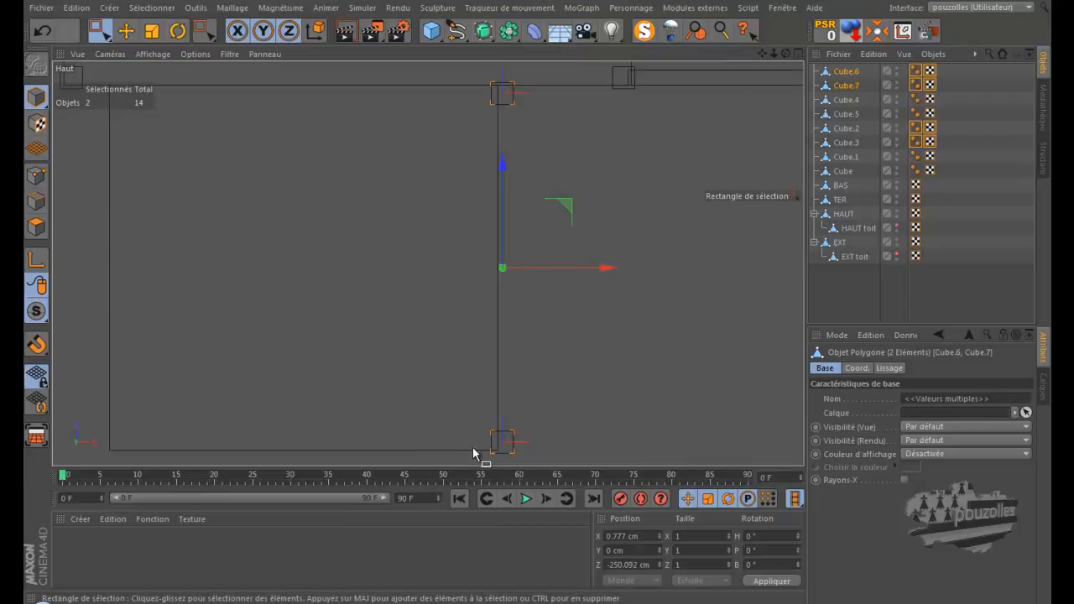
{"action": "left_click_drag", "start_coordinate": [607, 269], "coordinate": [592, 269]}
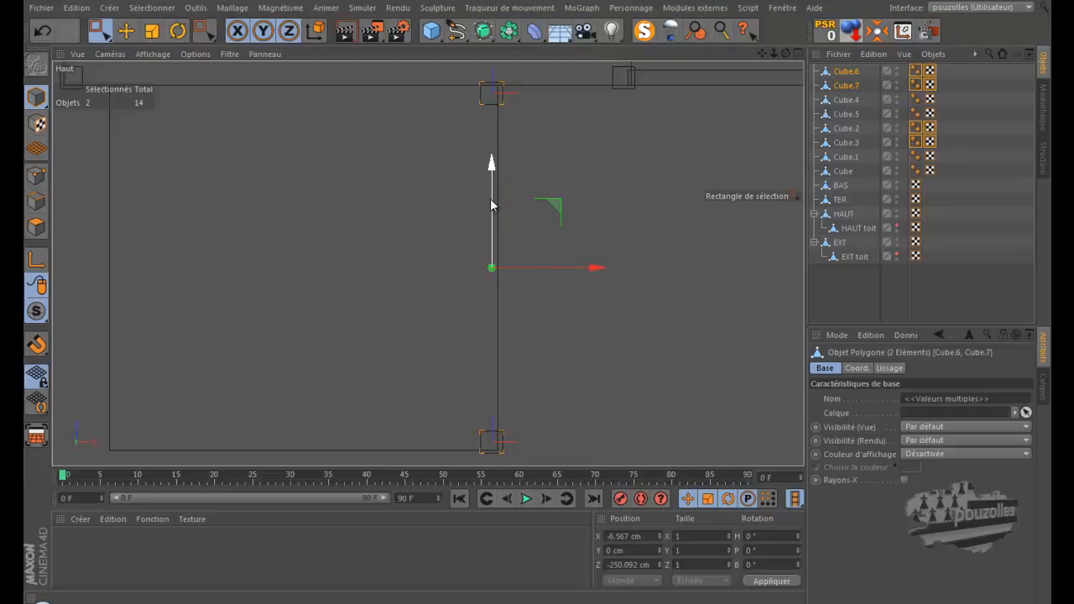
{"action": "left_click_drag", "start_coordinate": [493, 165], "coordinate": [495, 168]}
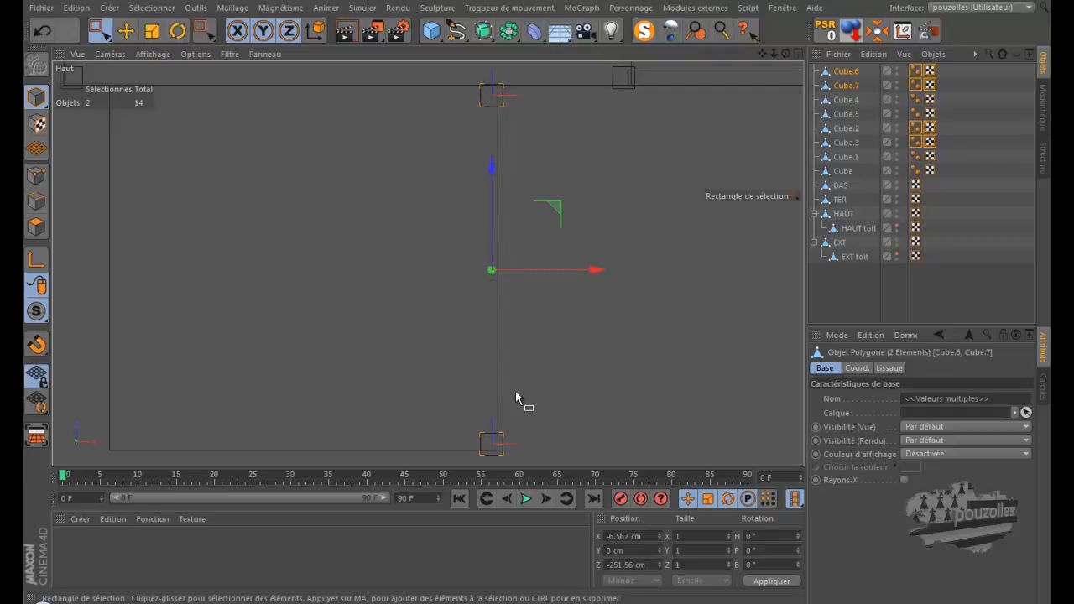
- Move only Cube.6 along Z to -127.228 cm, where the extension's side wall meets the house
{"action": "left_click", "coordinate": [846, 85]}
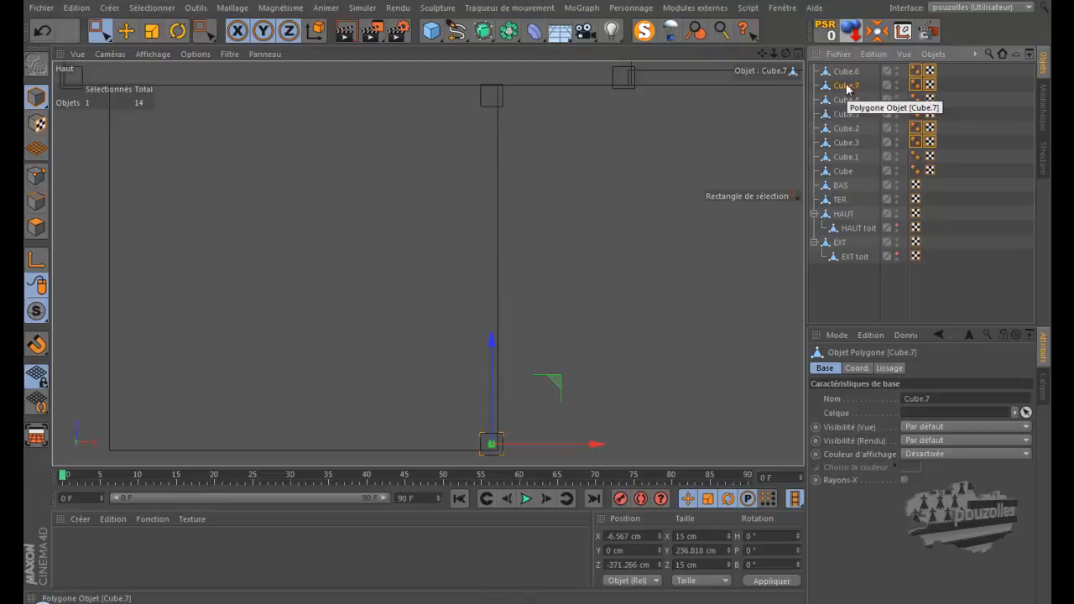
{"action": "left_click", "coordinate": [846, 71]}
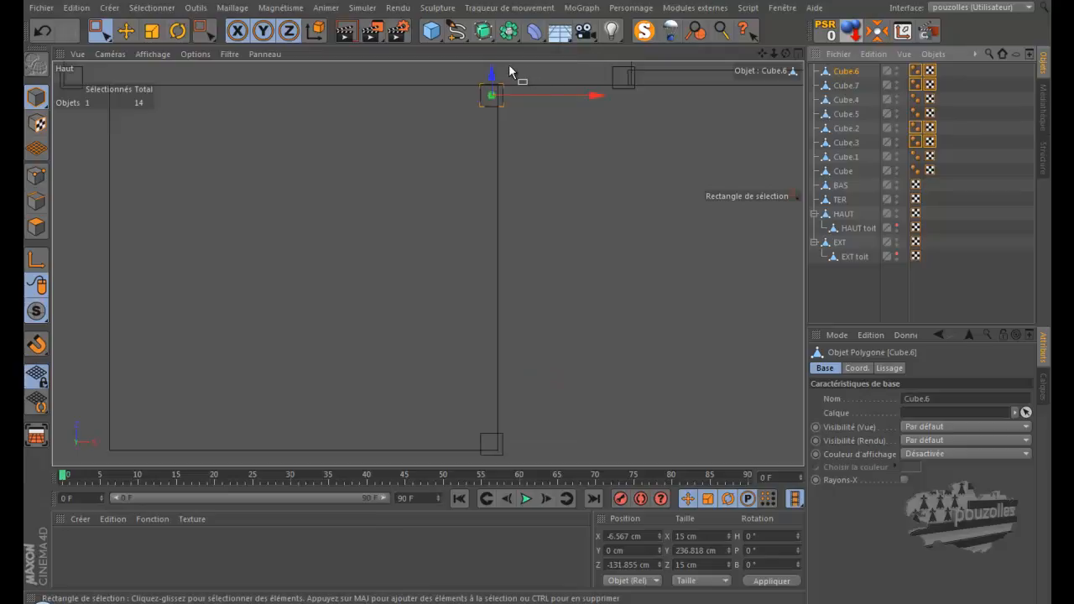
{"action": "scroll", "coordinate": [512, 68], "scroll_direction": "up", "scroll_amount": 6}
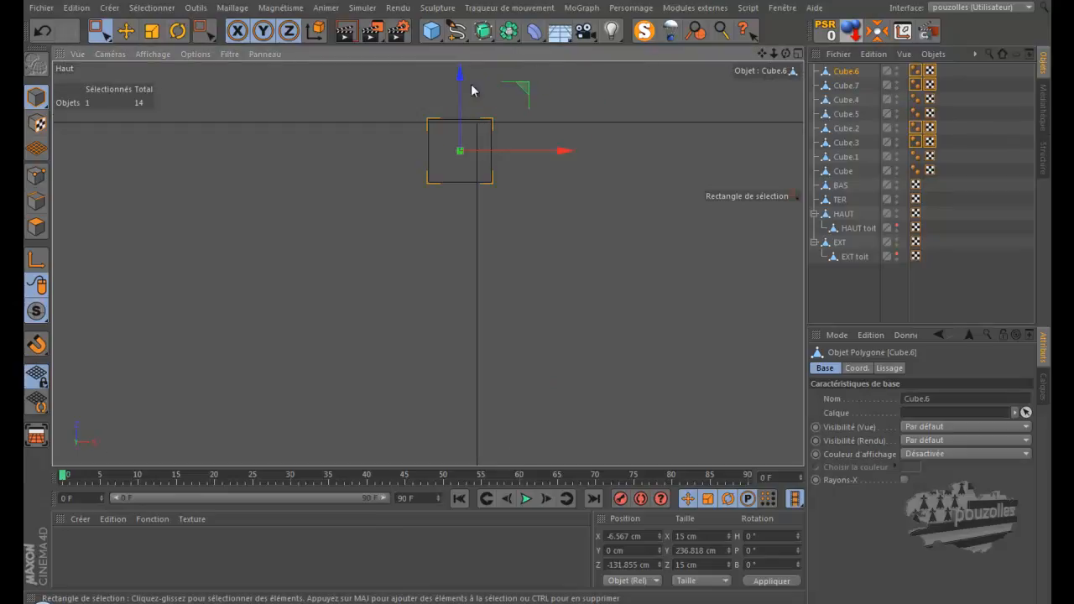
{"action": "mouse_move", "coordinate": [461, 76]}
{"action": "left_mouse_down"}
{"action": "mouse_move", "coordinate": [463, 65]}
{"action": "mouse_move", "coordinate": [537, 293]}
{"action": "mouse_move", "coordinate": [461, 81]}
{"action": "left_mouse_up"}
{"action": "scroll", "coordinate": [531, 170], "scroll_direction": "down", "scroll_amount": 8}
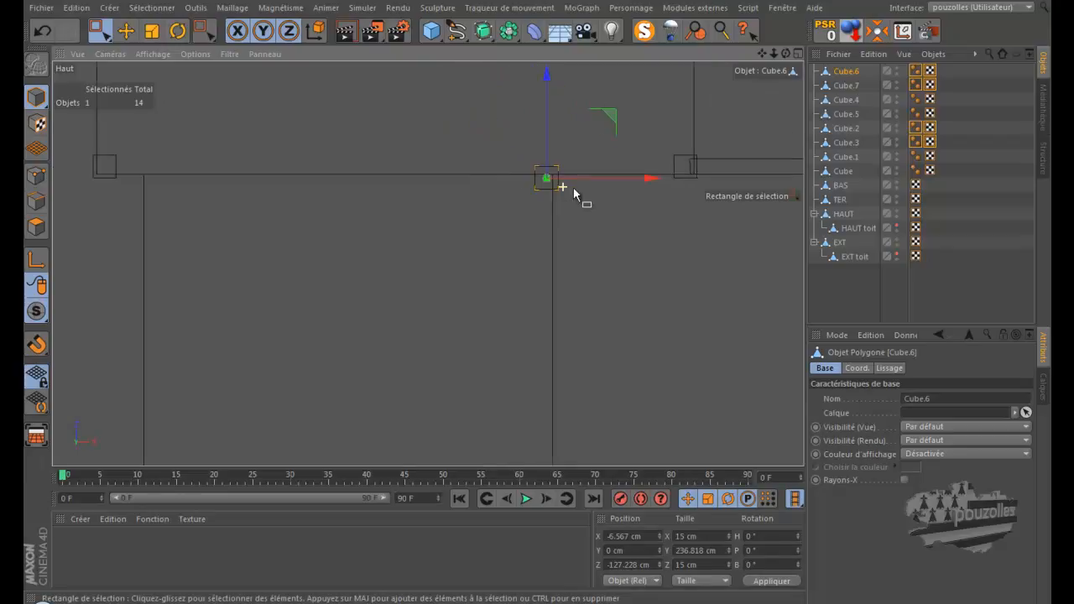
{"action": "scroll", "coordinate": [600, 197], "scroll_direction": "down", "scroll_amount": 2}
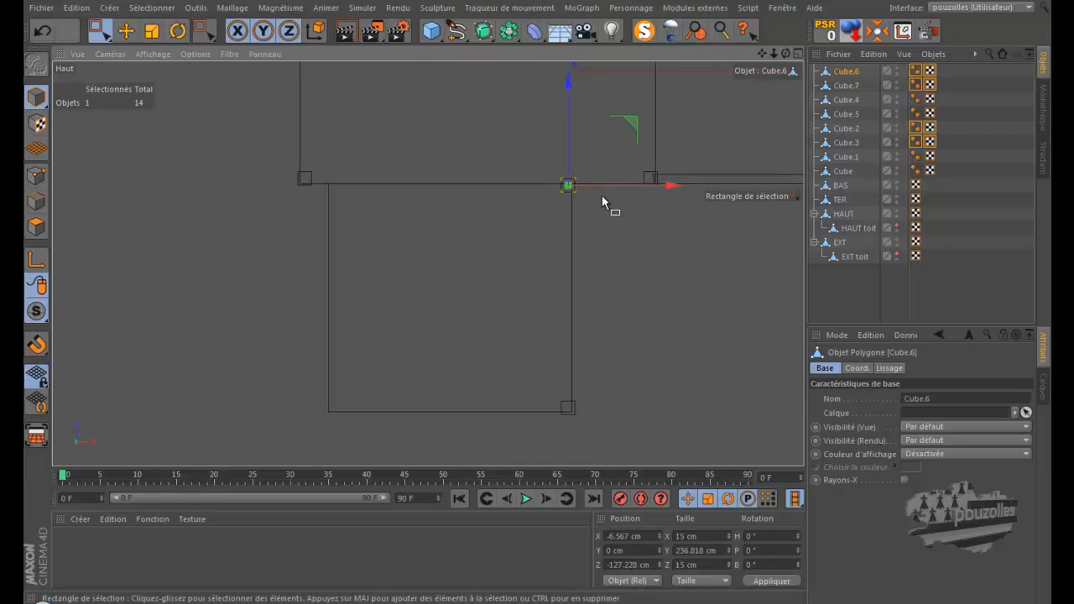
- Copy and paste the posts Cube.6 and Cube.7 and move the new pair along X to the extension's opposite side wall, about -265.924 cm
{"action": "left_click_drag", "start_coordinate": [953, 69], "coordinate": [842, 87]}
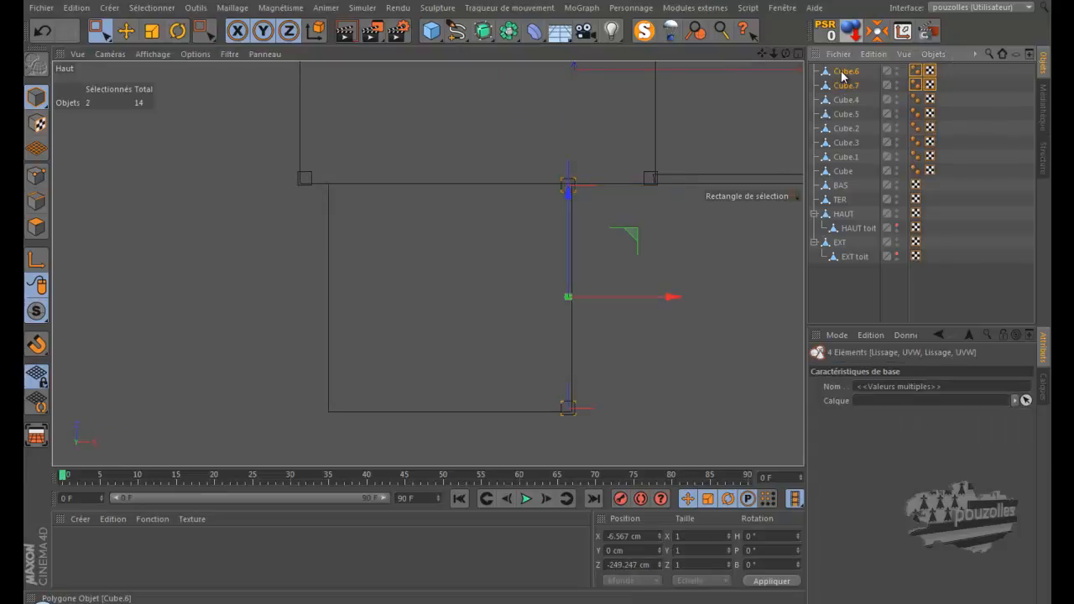
{"action": "key", "text": "ctrl+c"}
{"action": "key", "text": "ctrl+v"}
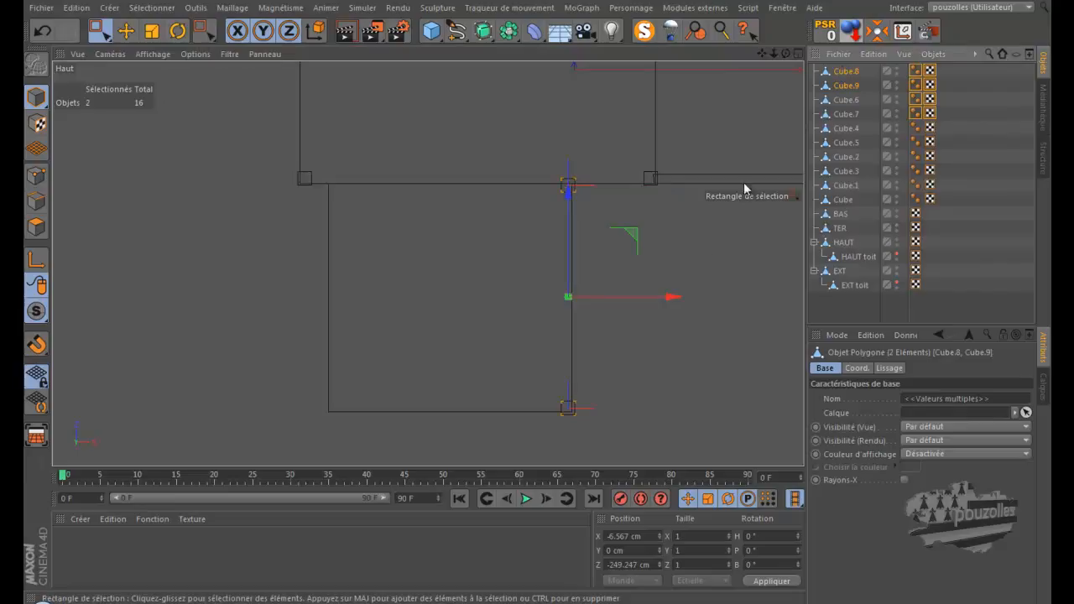
{"action": "left_click_drag", "start_coordinate": [674, 297], "coordinate": [436, 299]}
{"action": "scroll", "coordinate": [317, 423], "scroll_direction": "up", "scroll_amount": 2}
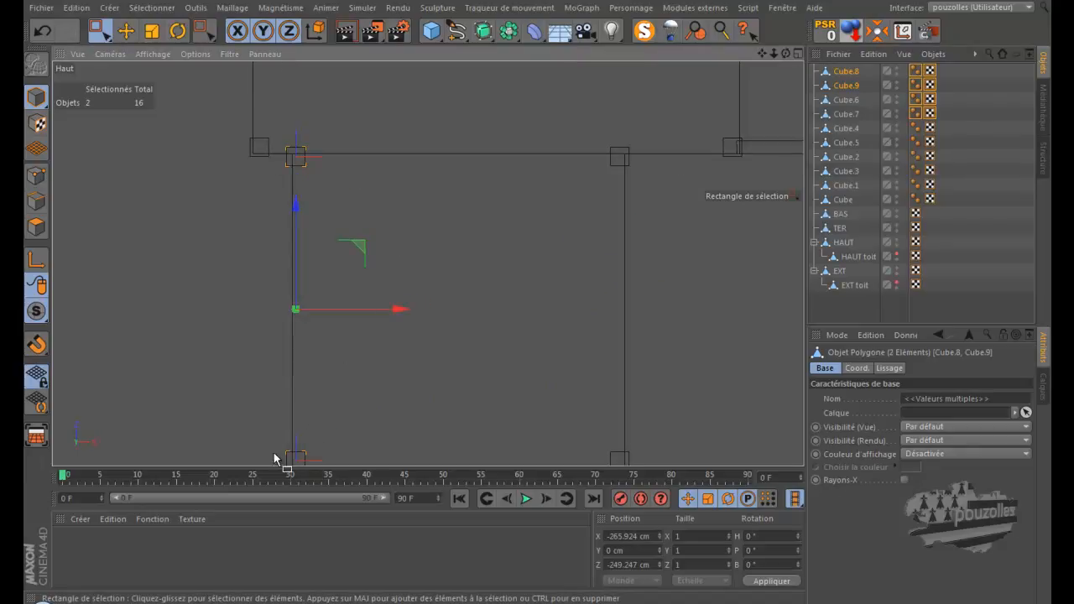
{"action": "scroll", "coordinate": [280, 297], "scroll_direction": "up", "scroll_amount": 1}
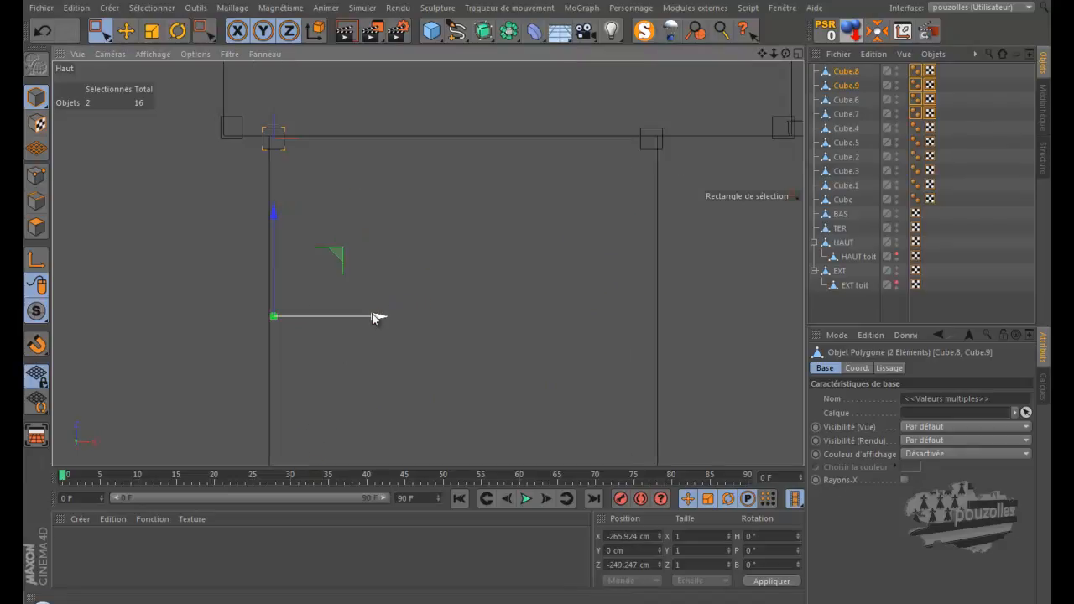
- Fine-tune the extension's post pairs along X, placing Cube.8 and Cube.9 at -264.945 cm and Cube.6 and Cube.7 at -7.056 cm
{"action": "left_click_drag", "start_coordinate": [377, 318], "coordinate": [376, 317]}
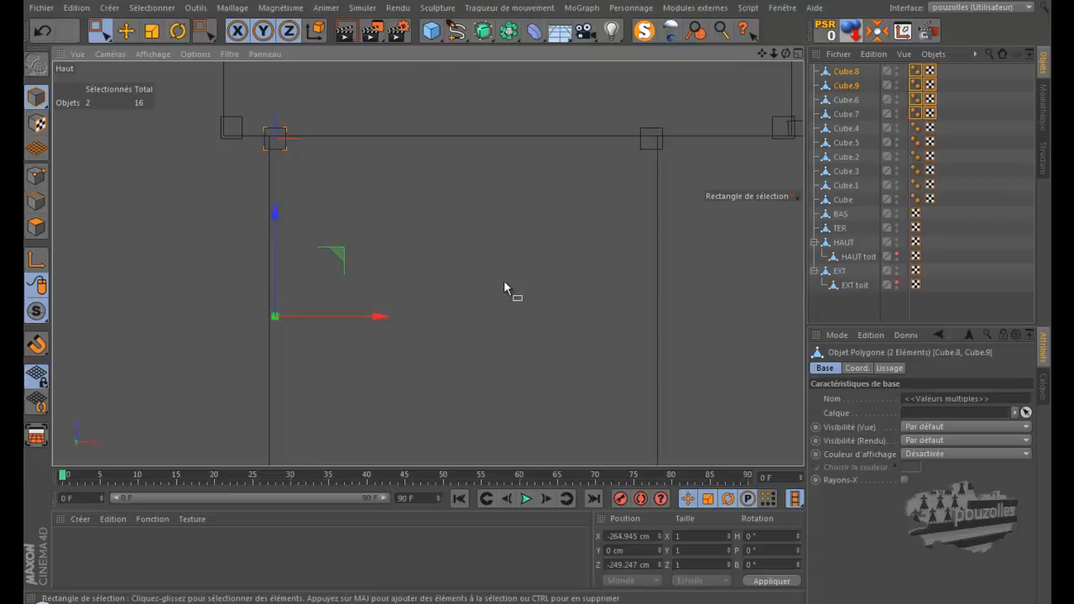
{"action": "left_click_drag", "start_coordinate": [958, 99], "coordinate": [849, 125]}
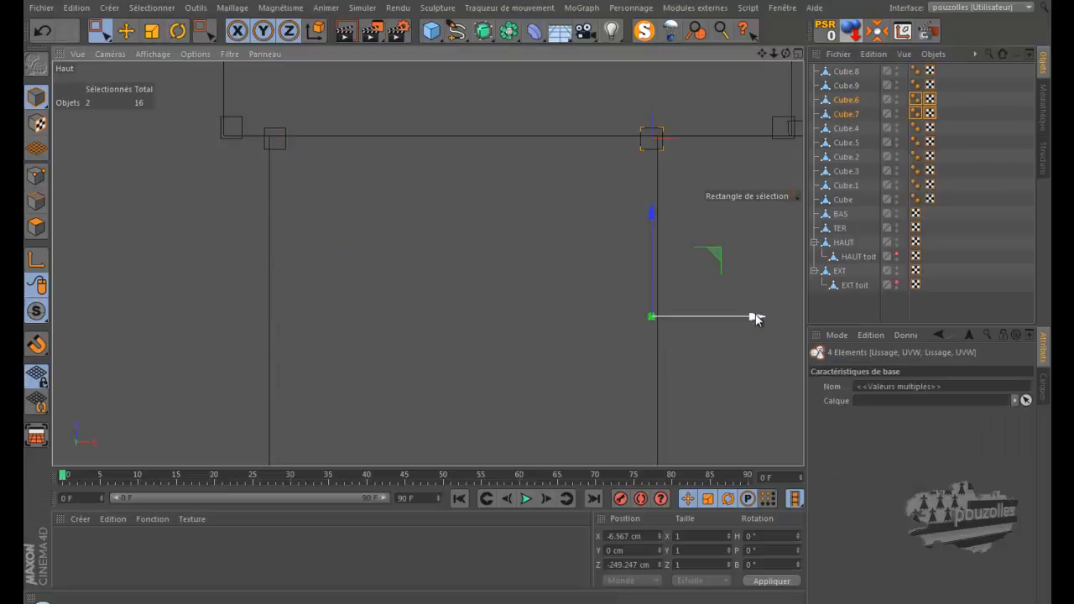
{"action": "left_click_drag", "start_coordinate": [756, 319], "coordinate": [755, 318]}
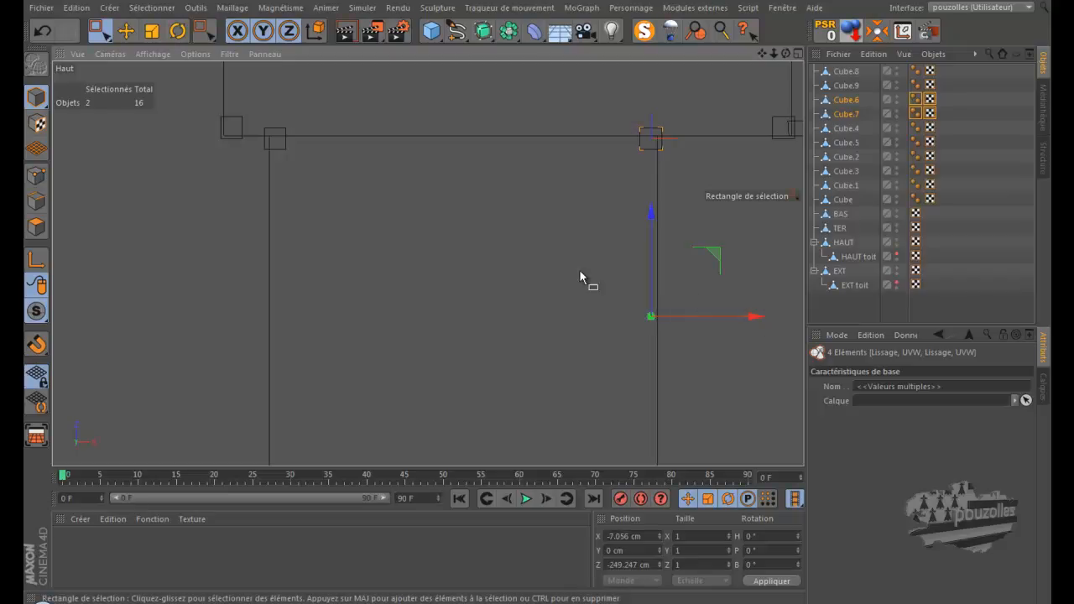
{"action": "scroll", "coordinate": [564, 264], "scroll_direction": "down", "scroll_amount": 4}
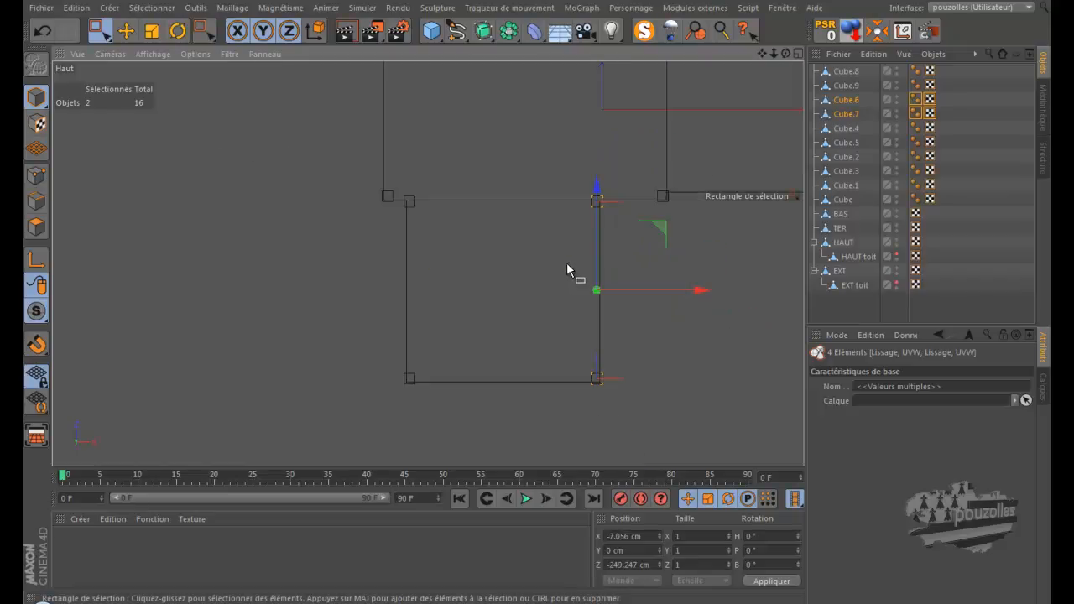
{"action": "middle_click", "coordinate": [311, 251]}
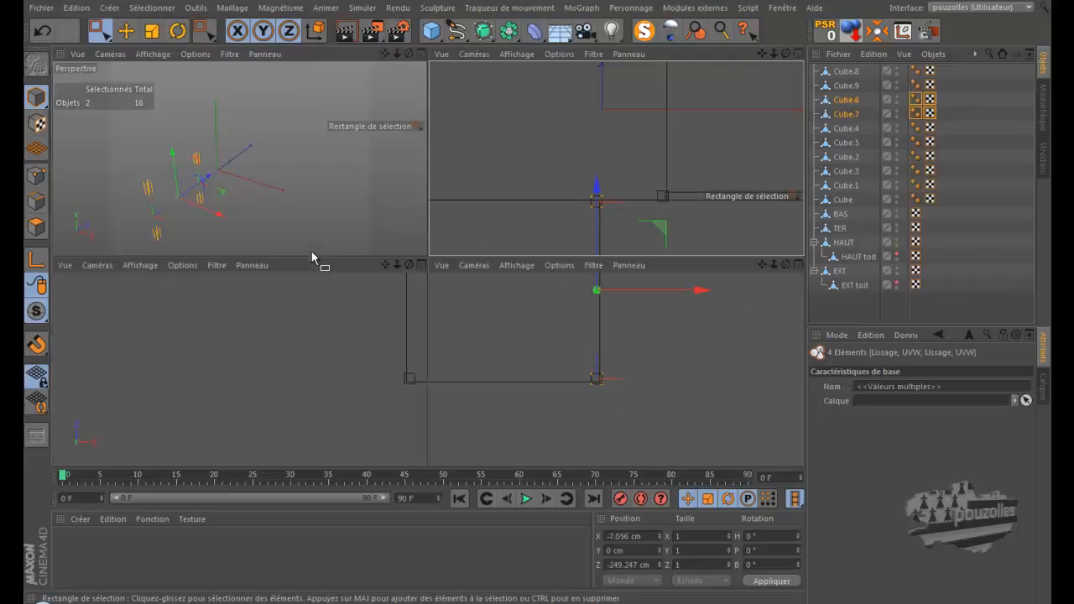
{"action": "middle_click", "coordinate": [272, 374]}
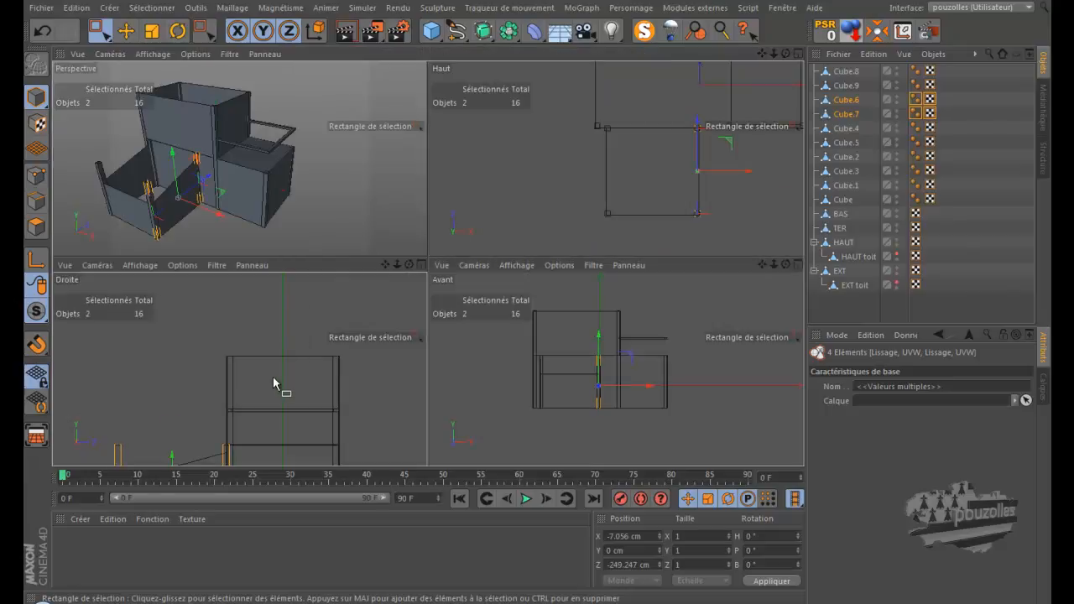
{"action": "left_click_drag", "start_coordinate": [763, 55], "coordinate": [537, 295]}
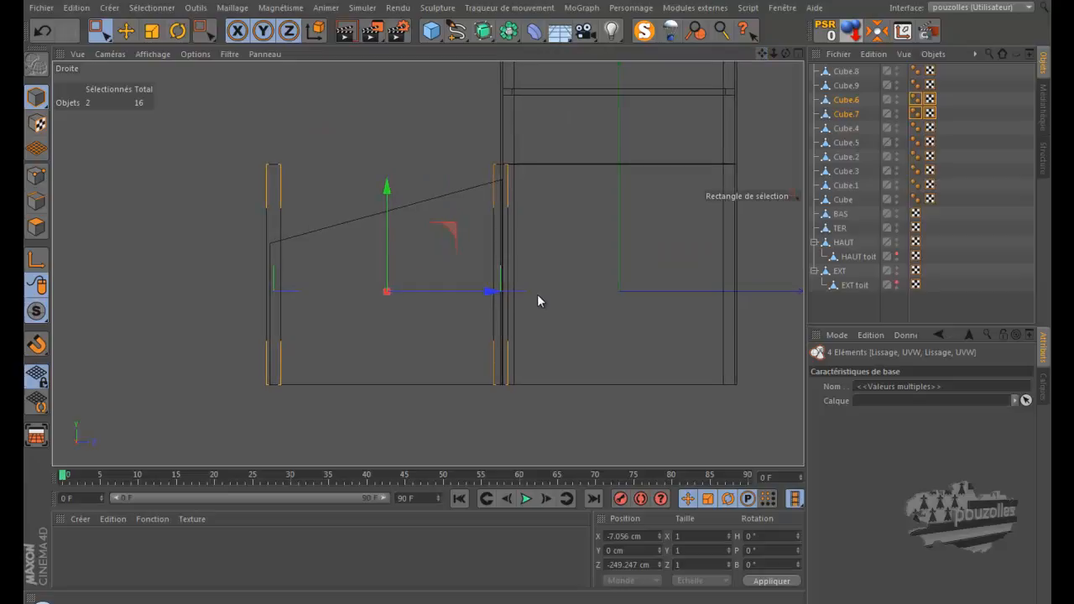
{"action": "left_click", "coordinate": [841, 72]}
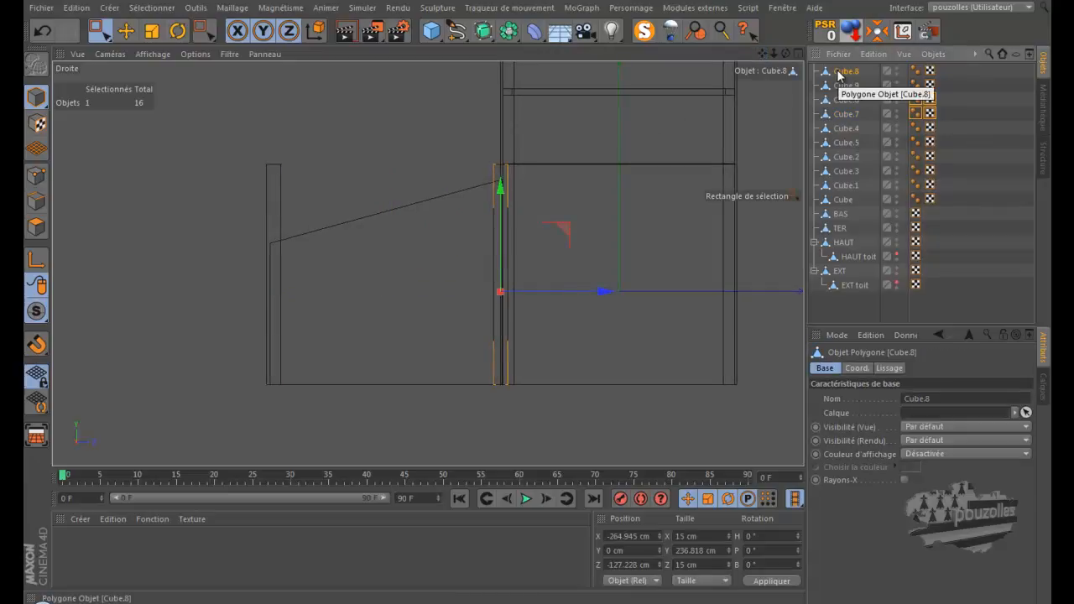
{"action": "middle_click", "coordinate": [262, 156]}
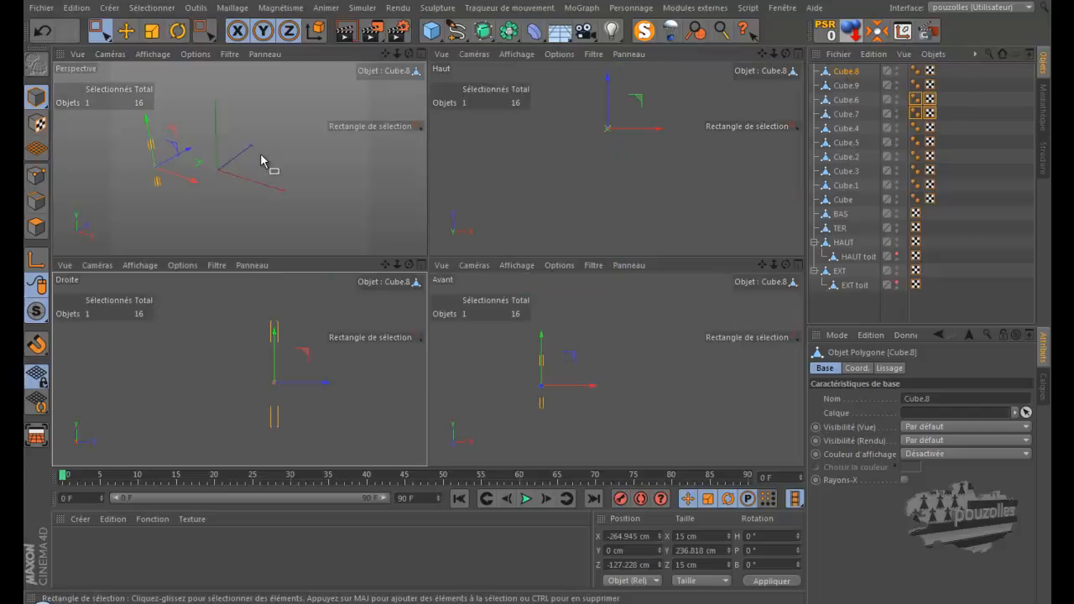
{"action": "left_click", "coordinate": [125, 31]}
{"action": "left_click", "coordinate": [126, 31]}
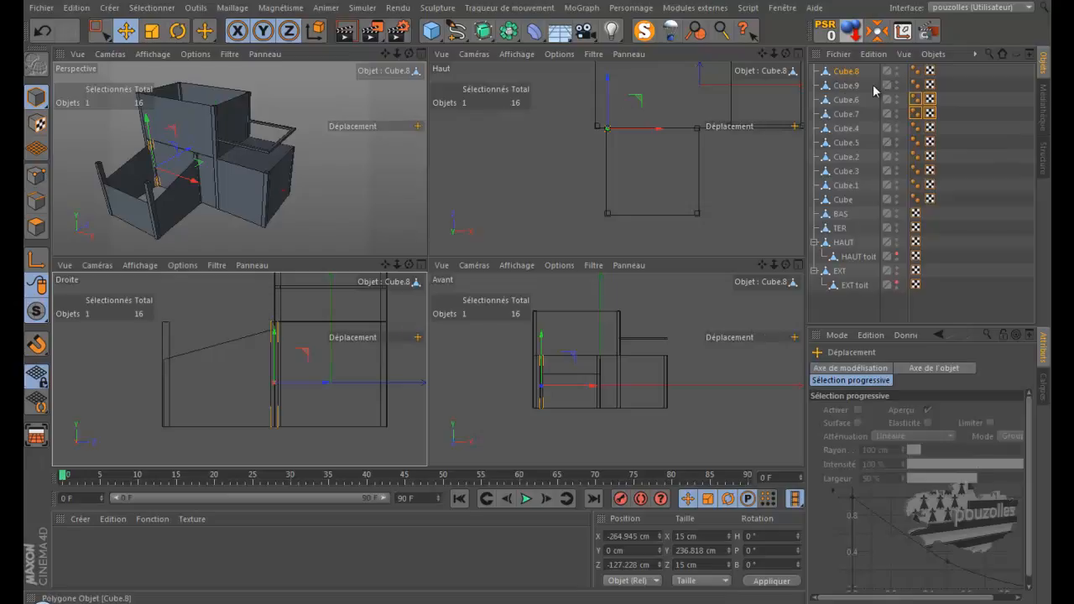
{"action": "left_click", "coordinate": [846, 100], "text": "ctrl"}
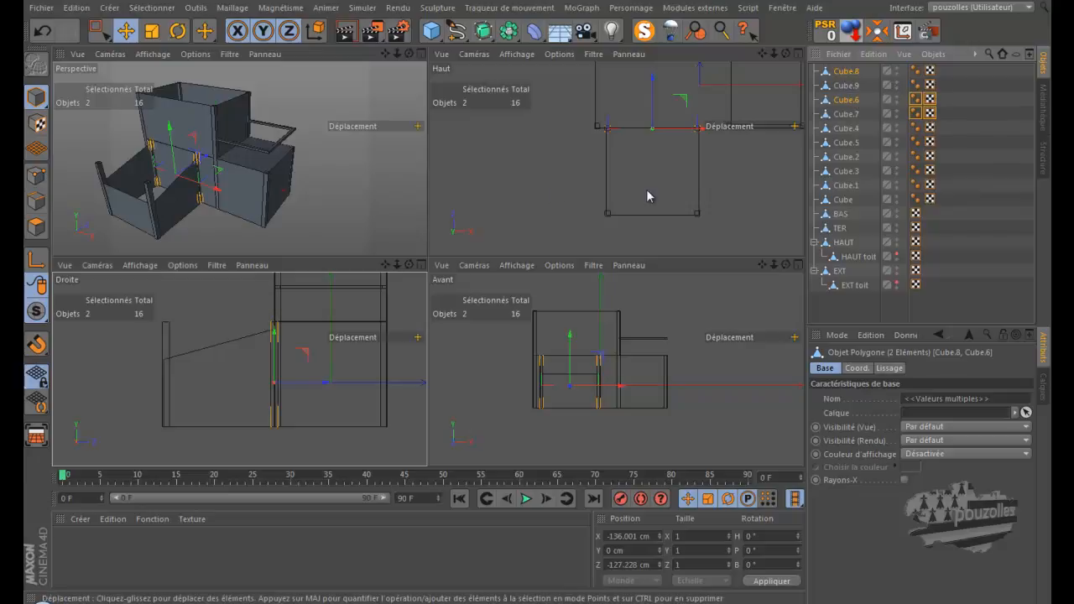
{"action": "left_click", "coordinate": [386, 187]}
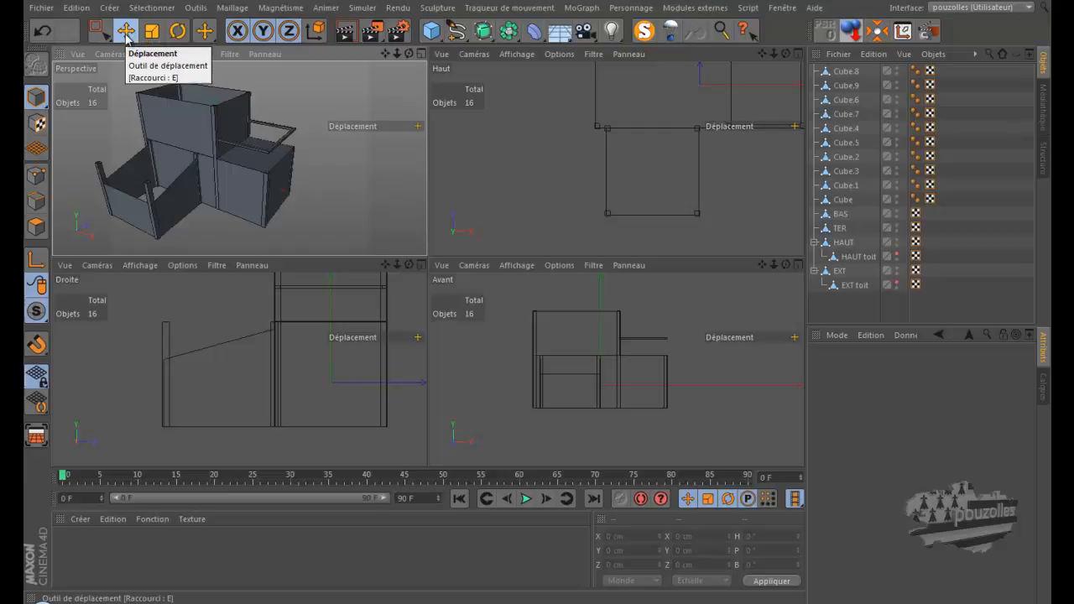
- Lower the top points of posts Cube.8 and Cube.6, where the extension meets the house, to just above the side wall's sloped edge
{"action": "left_click", "coordinate": [154, 164]}
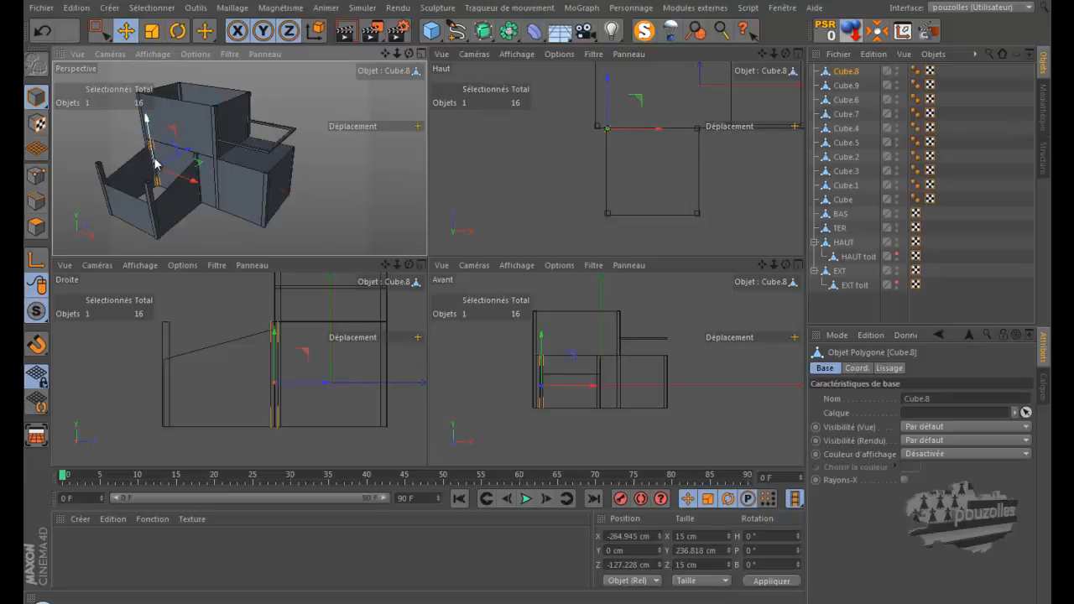
{"action": "scroll", "coordinate": [190, 188], "scroll_direction": "up", "scroll_amount": 4}
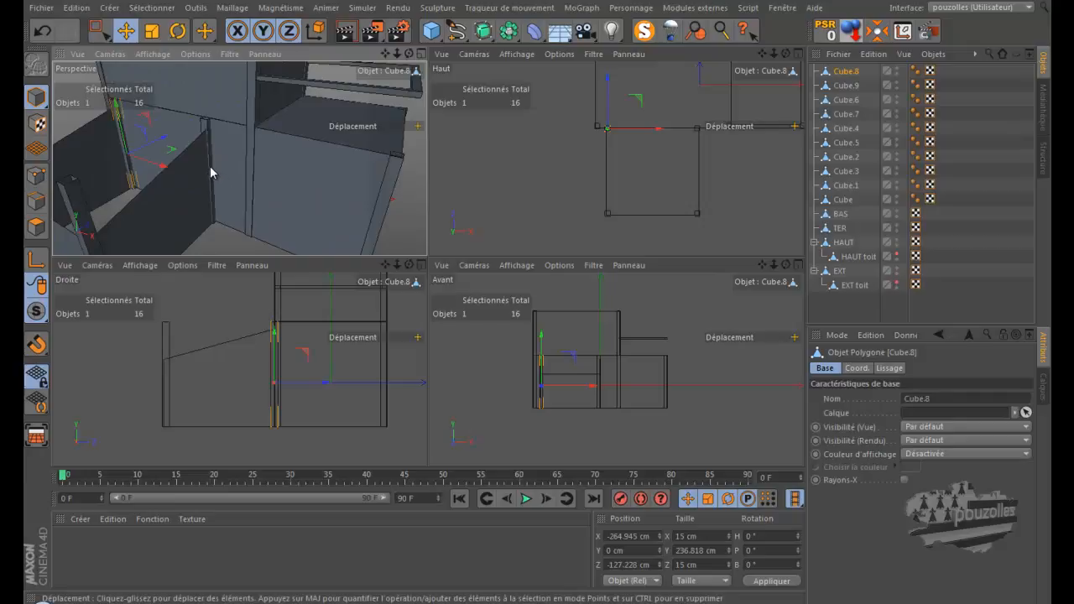
{"action": "left_click", "coordinate": [210, 168], "text": "shift"}
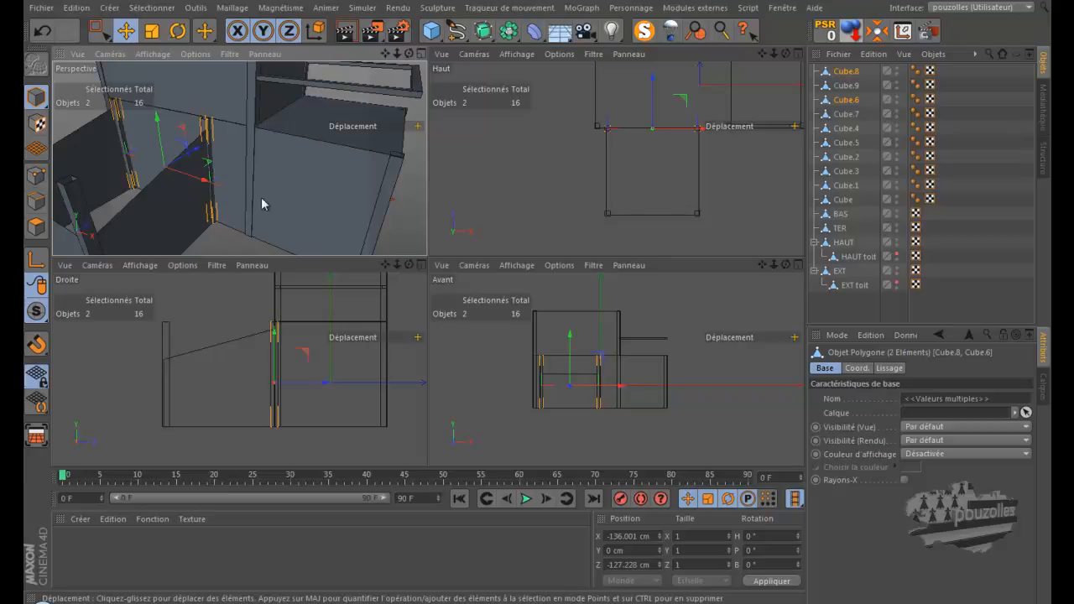
{"action": "middle_click", "coordinate": [335, 374]}
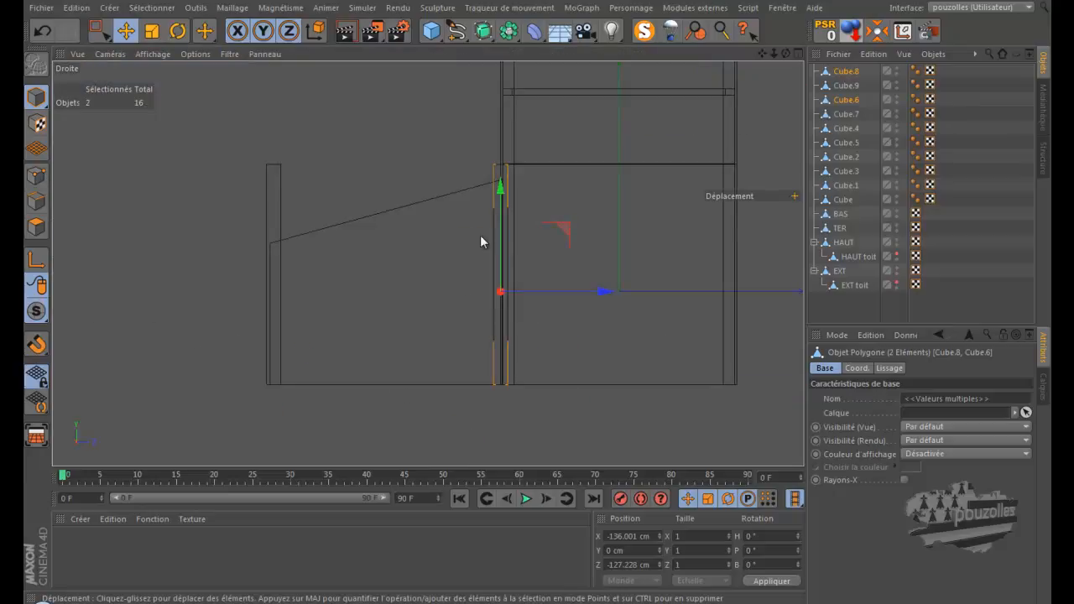
{"action": "middle_click", "coordinate": [487, 204]}
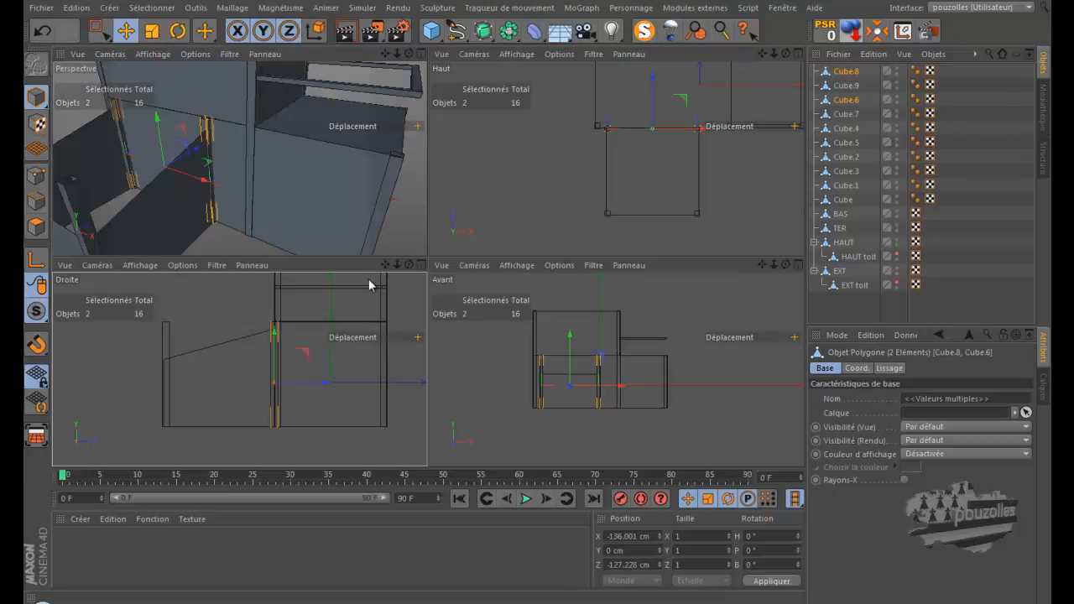
{"action": "middle_click", "coordinate": [327, 351]}
{"action": "scroll", "coordinate": [502, 226], "scroll_direction": "up", "scroll_amount": 3}
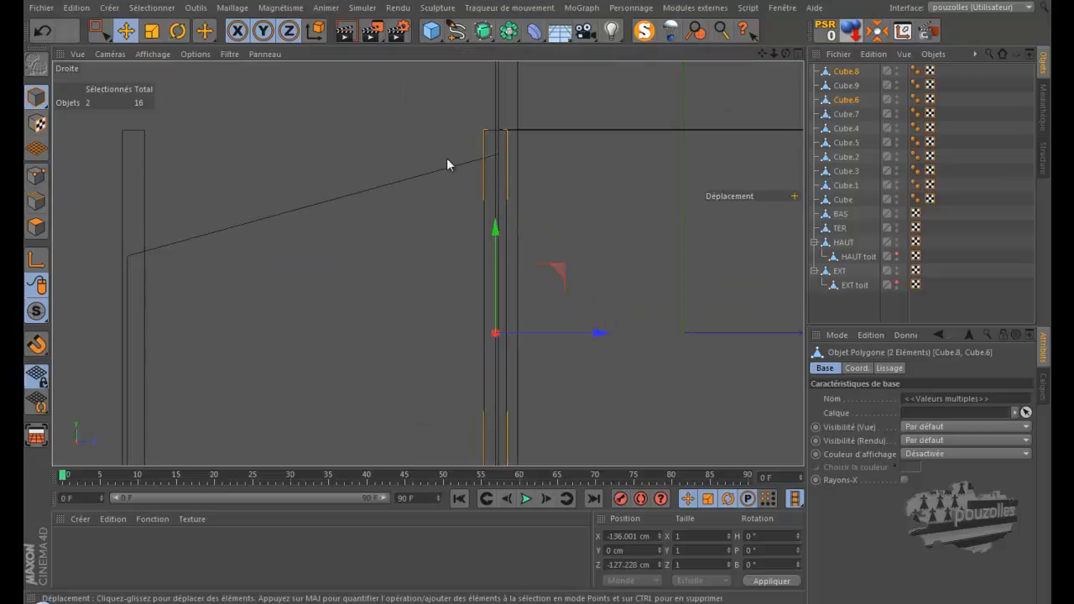
{"action": "left_click", "coordinate": [36, 175]}
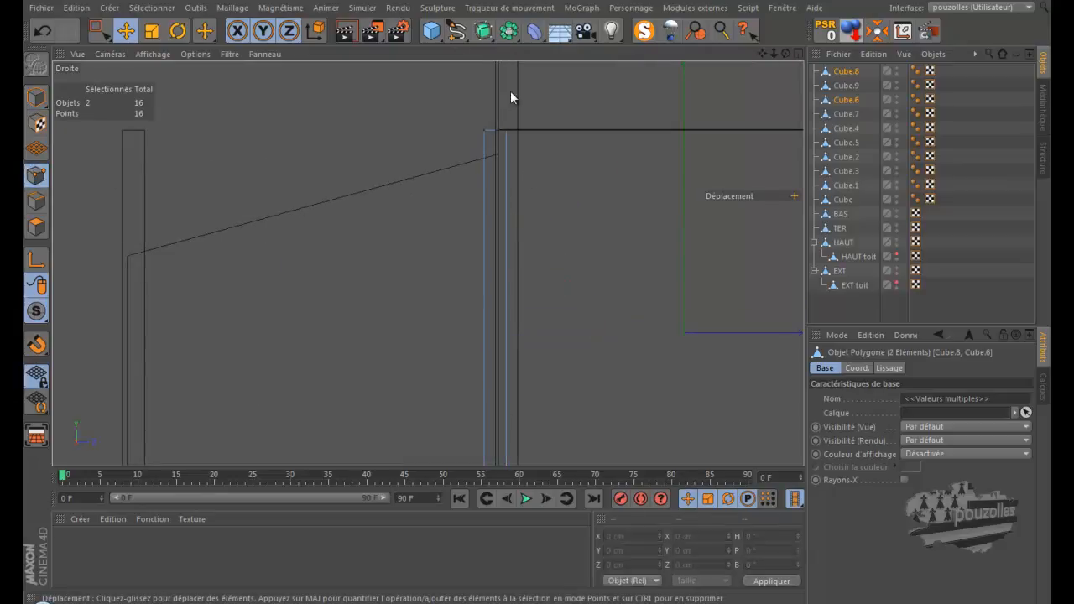
{"action": "left_click", "coordinate": [99, 31]}
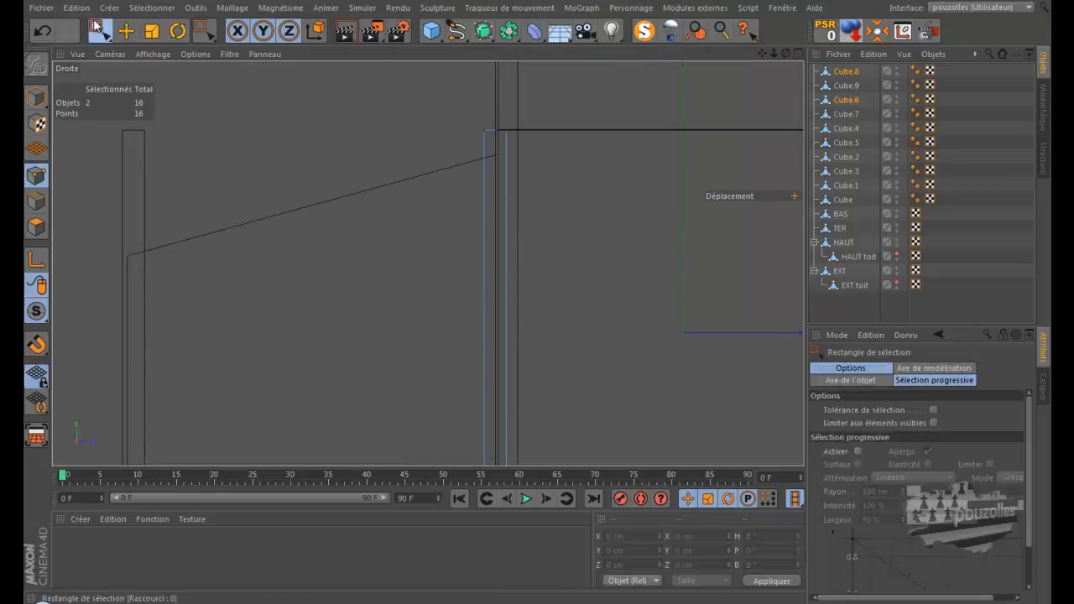
{"action": "left_click_drag", "start_coordinate": [462, 125], "coordinate": [587, 172]}
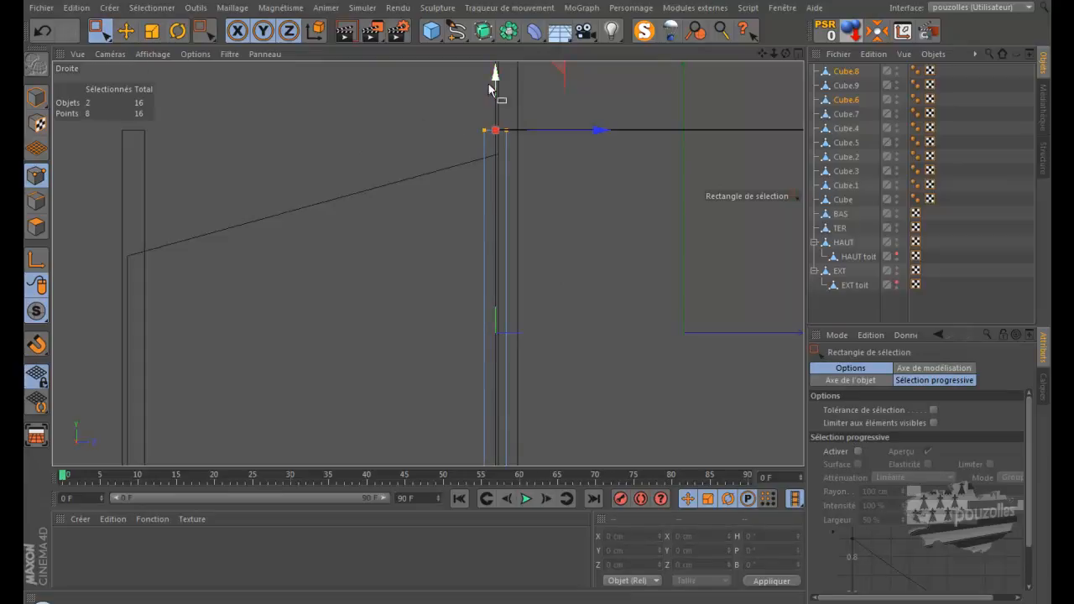
{"action": "left_click_drag", "start_coordinate": [494, 83], "coordinate": [493, 93]}
- Slope the tops of Cube.8 and Cube.6 by lowering their outer points, and show EXT toit to fit them within the roof's thickness
{"action": "left_click_drag", "start_coordinate": [478, 156], "coordinate": [493, 172]}
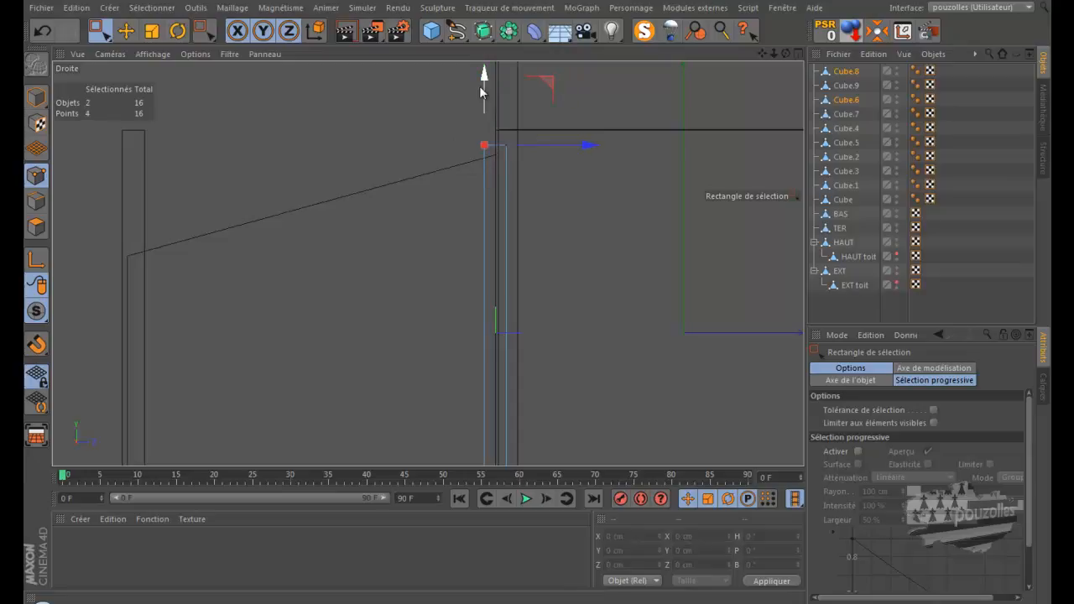
{"action": "left_click_drag", "start_coordinate": [482, 73], "coordinate": [484, 82]}
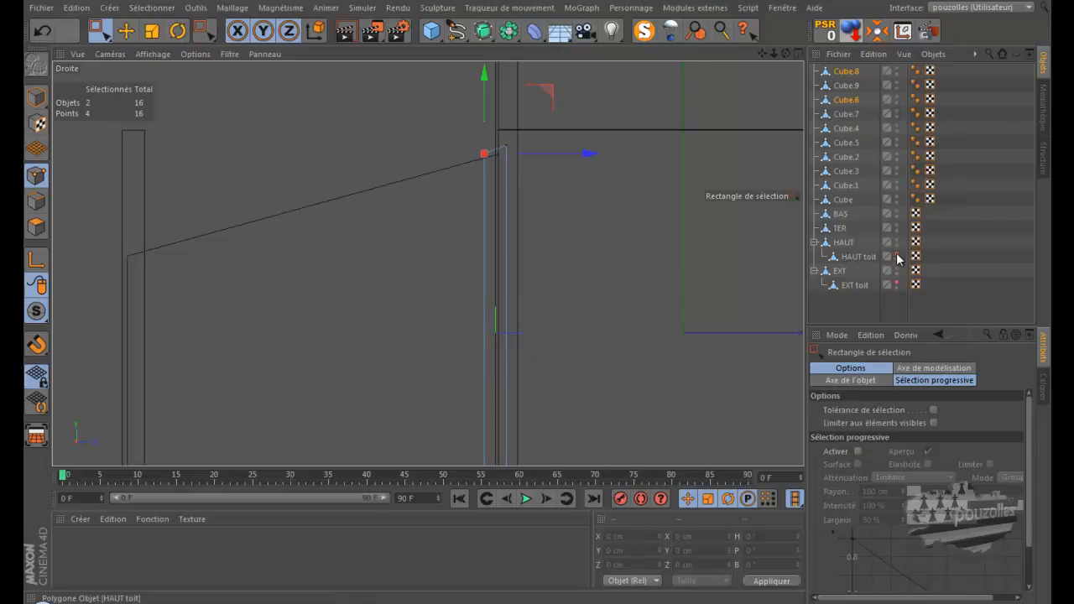
{"action": "left_click", "coordinate": [896, 285]}
{"action": "scroll", "coordinate": [504, 130], "scroll_direction": "up", "scroll_amount": 3}
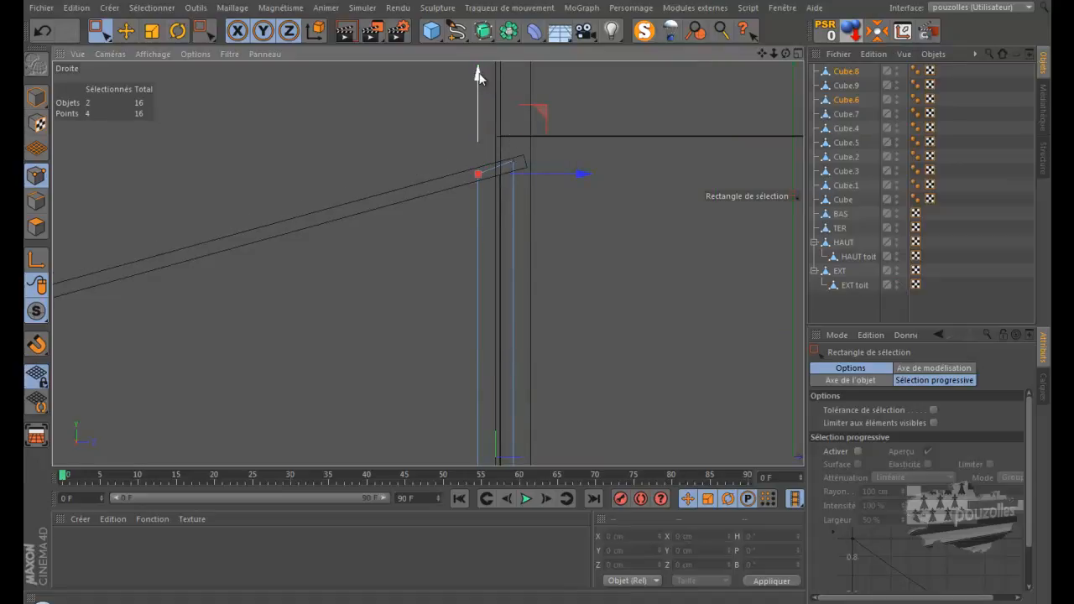
{"action": "left_click_drag", "start_coordinate": [478, 75], "coordinate": [479, 78]}
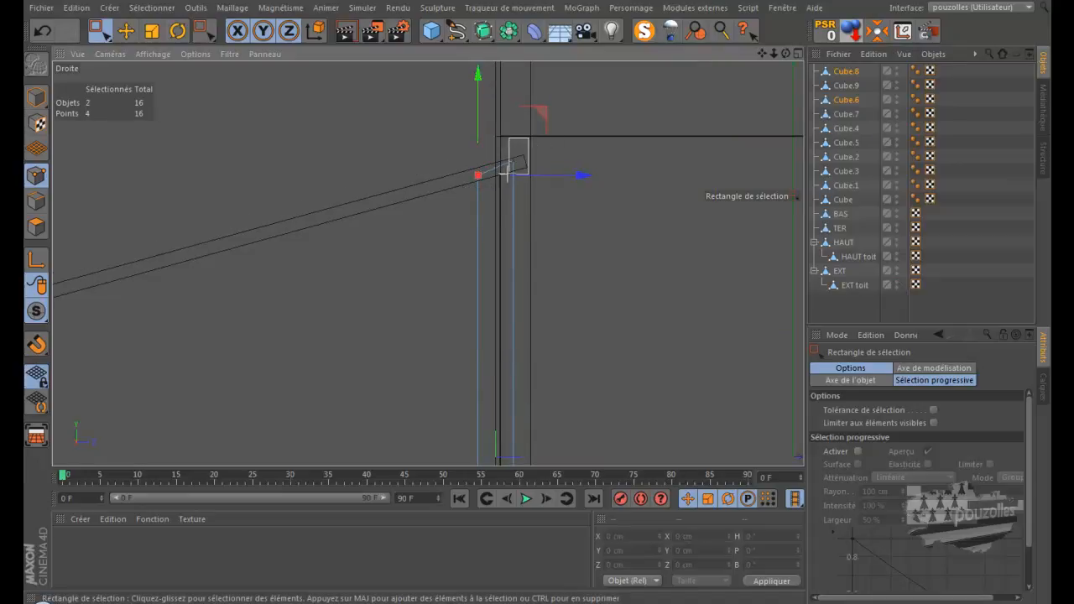
{"action": "left_click_drag", "start_coordinate": [515, 135], "coordinate": [507, 170]}
{"action": "left_click_drag", "start_coordinate": [512, 76], "coordinate": [512, 81]}
- Lower the top points of the extension's outer corner posts, Cube.9 and Cube.7, into the low end of the sloping roof
{"action": "left_click_drag", "start_coordinate": [763, 53], "coordinate": [536, 310]}
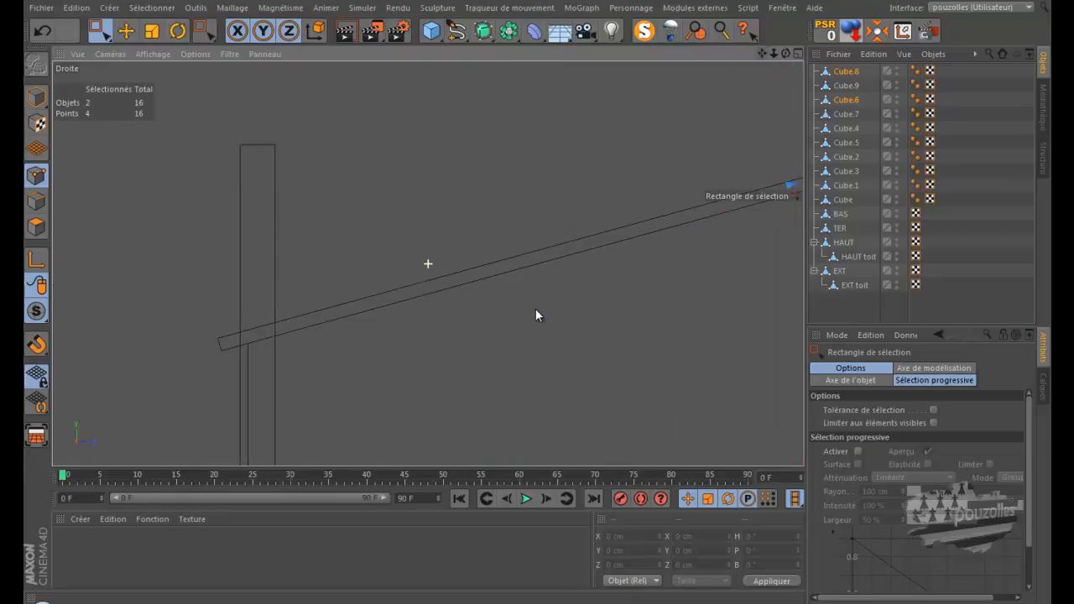
{"action": "left_click", "coordinate": [846, 85]}
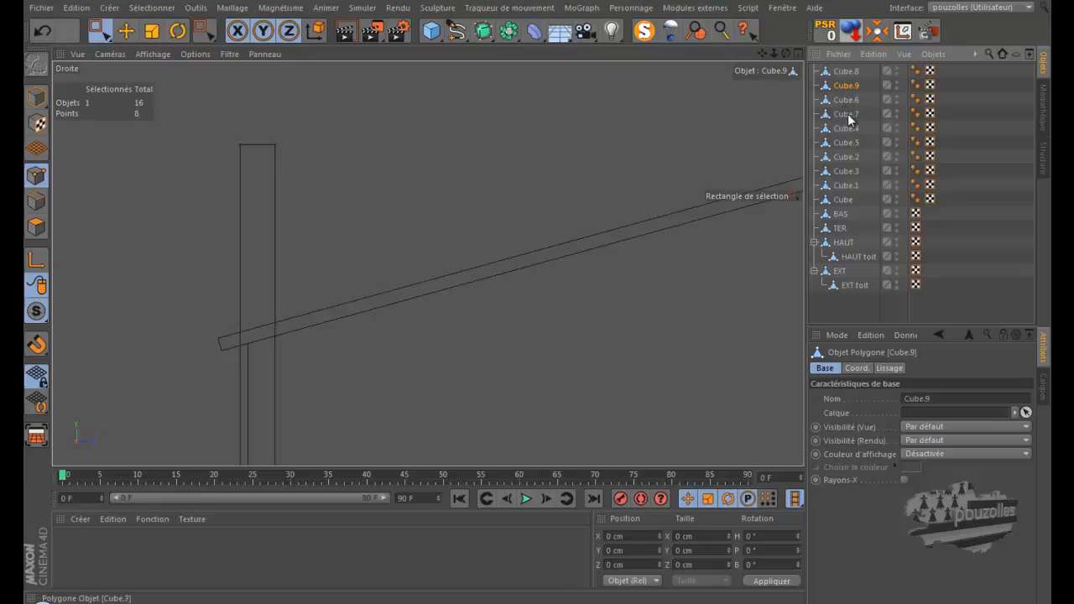
{"action": "left_click", "coordinate": [849, 116], "text": "ctrl"}
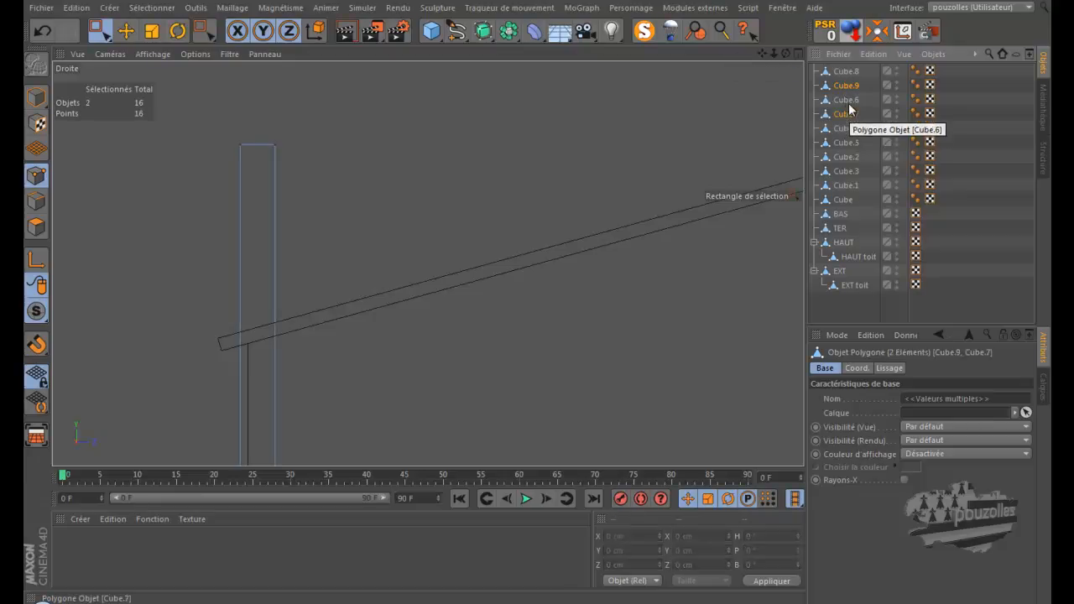
{"action": "left_click", "coordinate": [847, 87]}
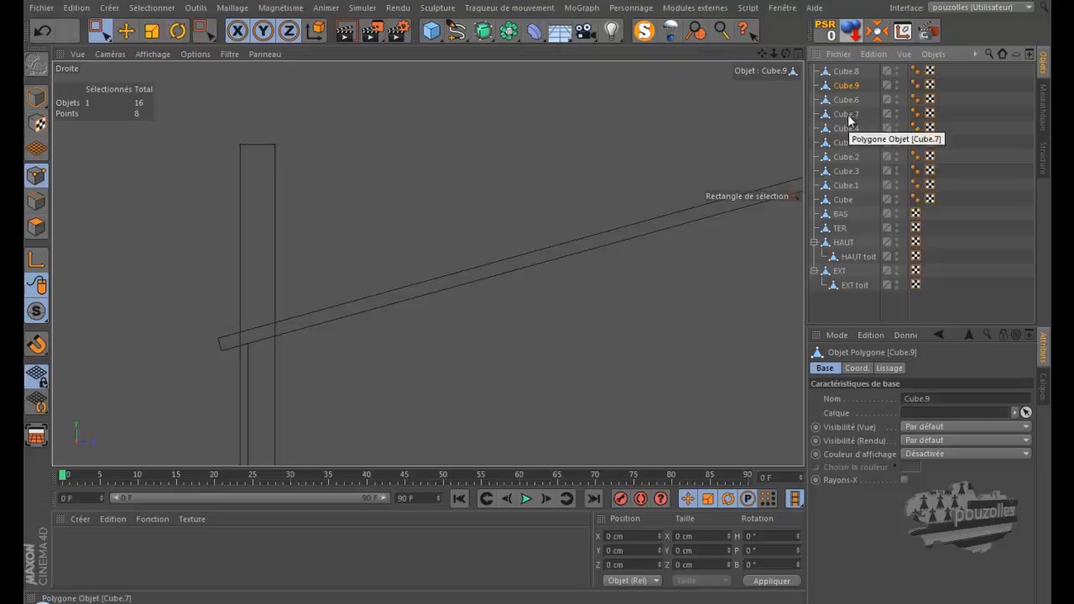
{"action": "left_click", "coordinate": [847, 114], "text": "ctrl"}
{"action": "left_click", "coordinate": [847, 88]}
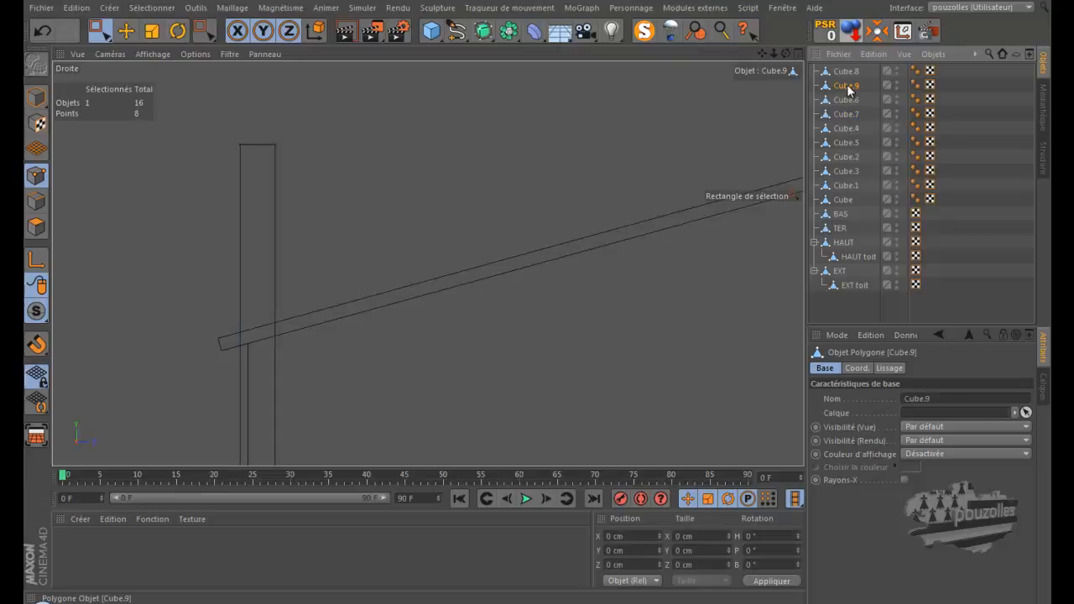
{"action": "left_click", "coordinate": [848, 114], "text": "shift"}
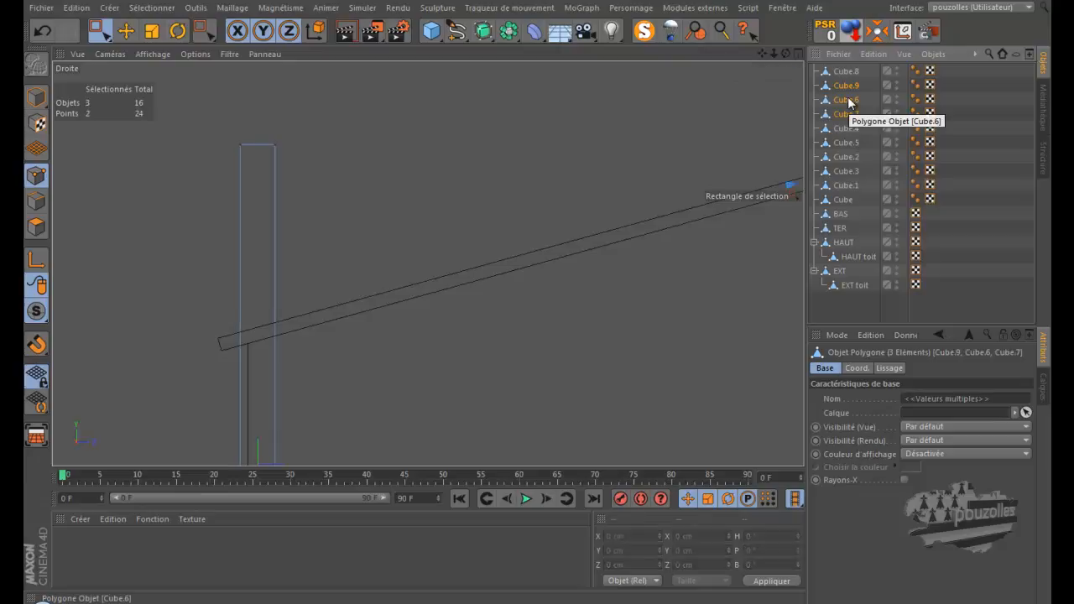
{"action": "left_click", "coordinate": [846, 86]}
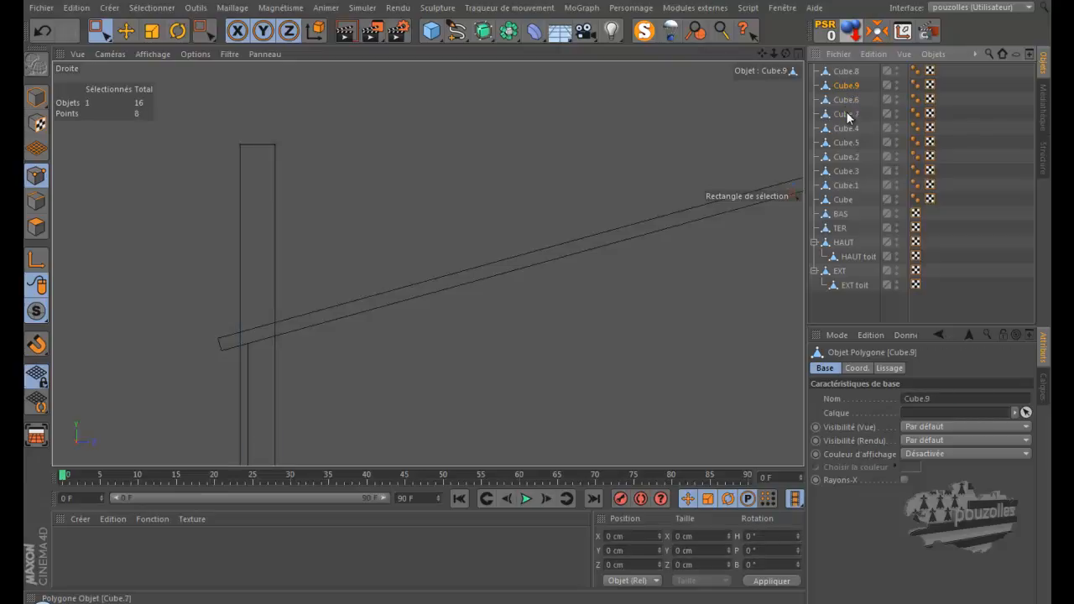
{"action": "left_click", "coordinate": [846, 114], "text": "ctrl"}
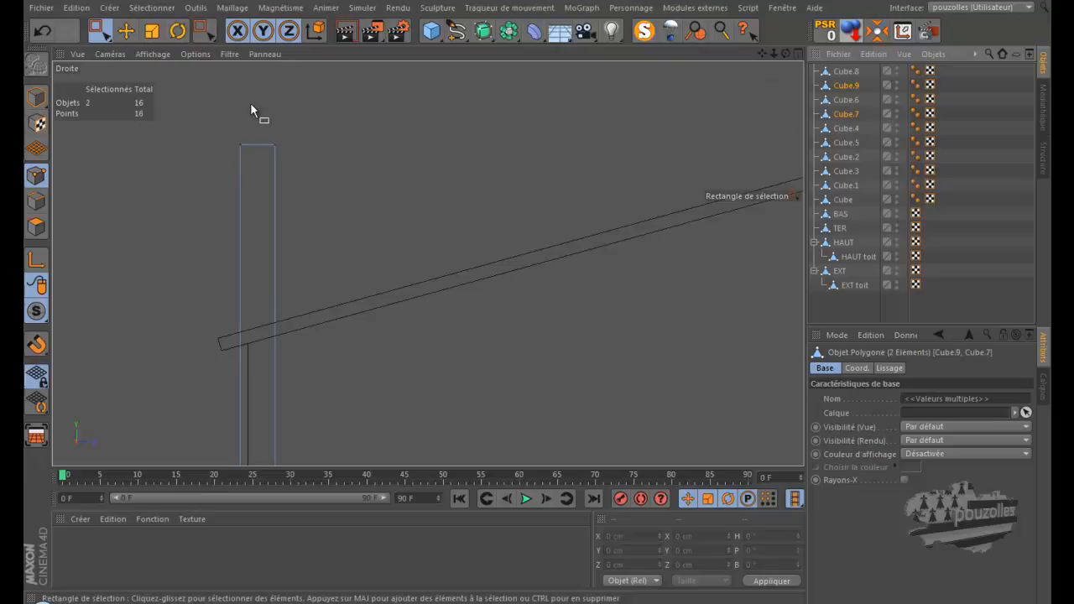
{"action": "left_click_drag", "start_coordinate": [208, 110], "coordinate": [305, 171]}
{"action": "left_click_drag", "start_coordinate": [257, 78], "coordinate": [249, 273]}
- Lower the outer top points of Cube.9 and Cube.7 slightly to follow the roof slope, and check the house in perspective in object mode
{"action": "left_click_drag", "start_coordinate": [235, 327], "coordinate": [244, 343]}
{"action": "left_click_drag", "start_coordinate": [240, 232], "coordinate": [240, 233]}
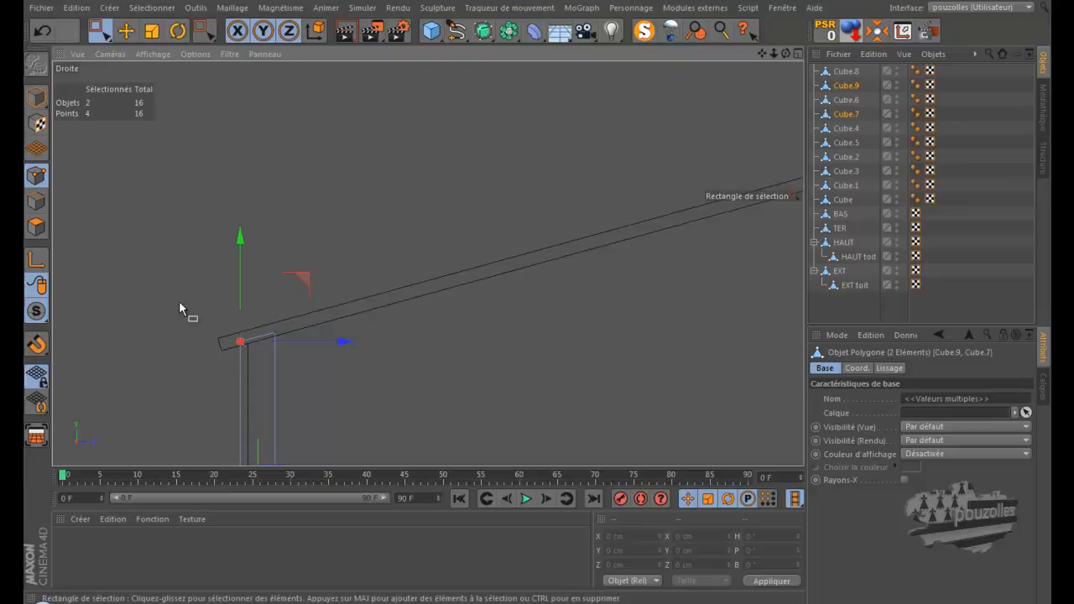
{"action": "middle_click", "coordinate": [179, 299]}
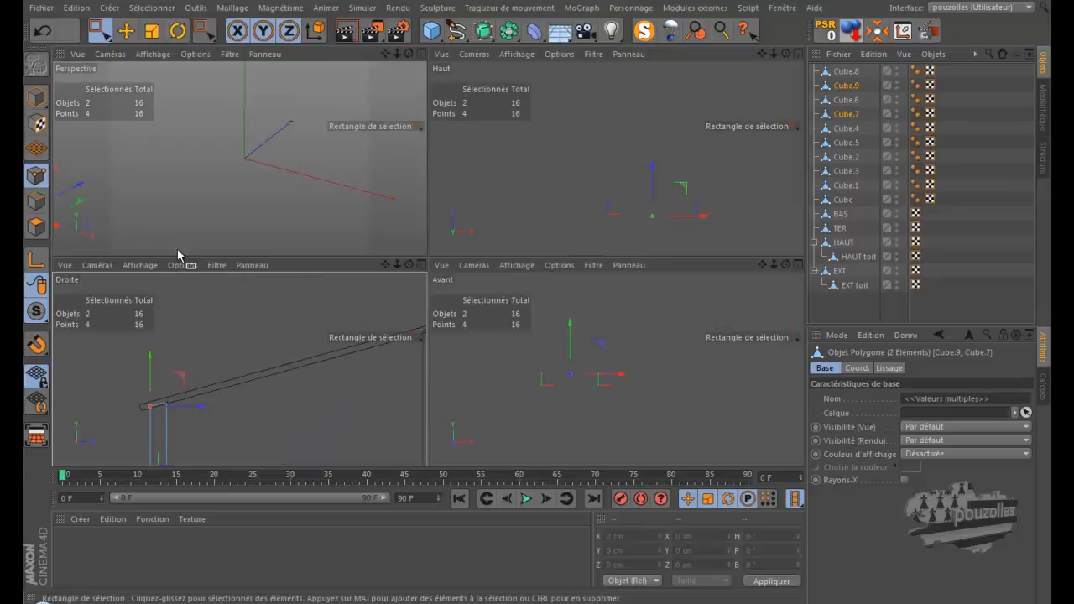
{"action": "left_click", "coordinate": [36, 99]}
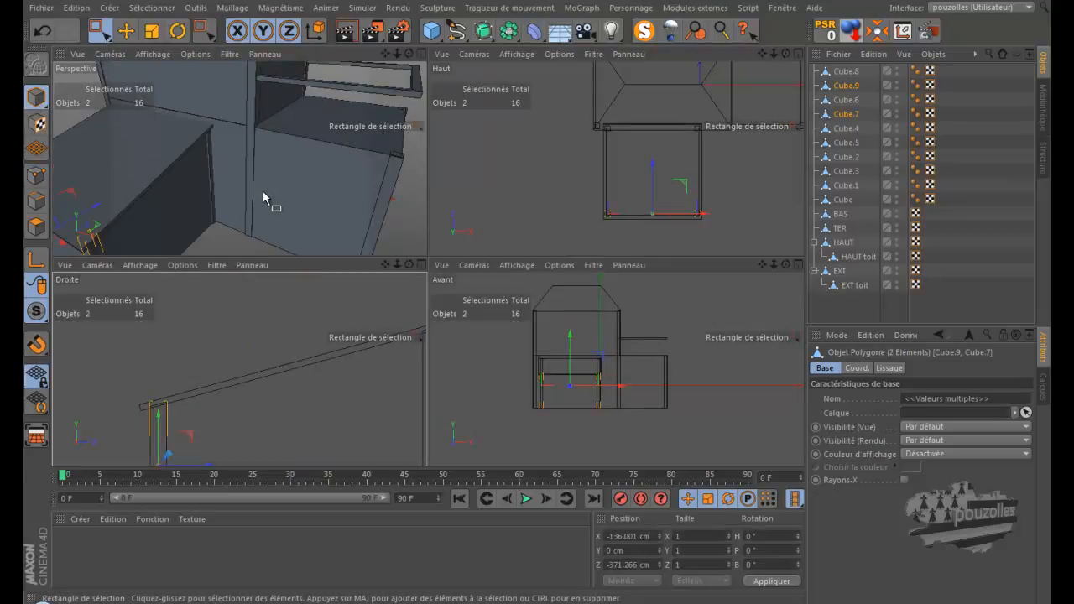
{"action": "middle_click", "coordinate": [218, 187]}
{"action": "scroll", "coordinate": [326, 182], "scroll_direction": "down", "scroll_amount": 5}
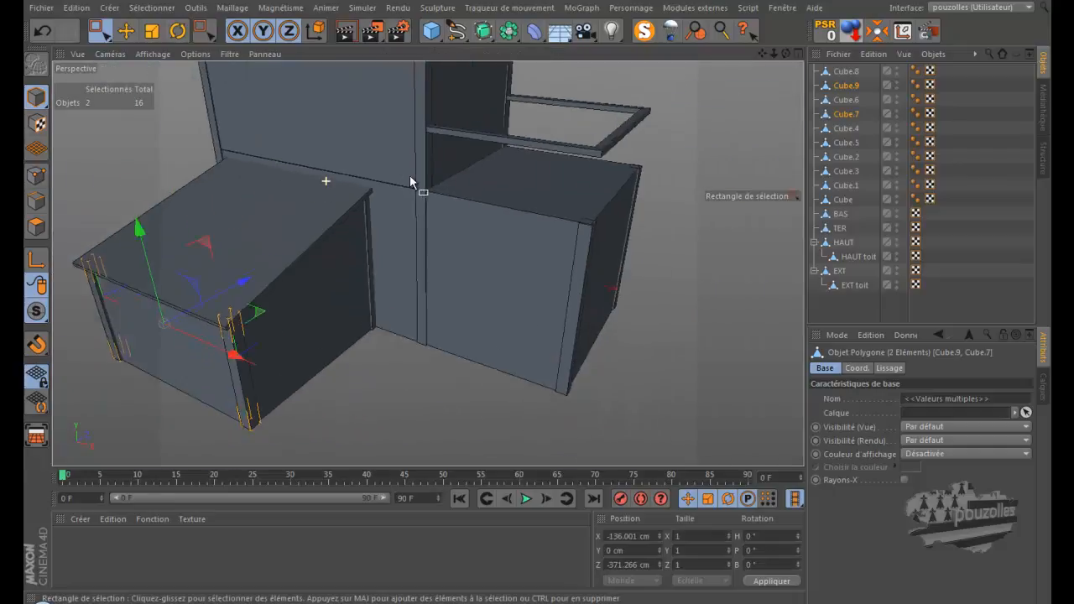
{"action": "left_click_drag", "start_coordinate": [761, 54], "coordinate": [539, 294]}
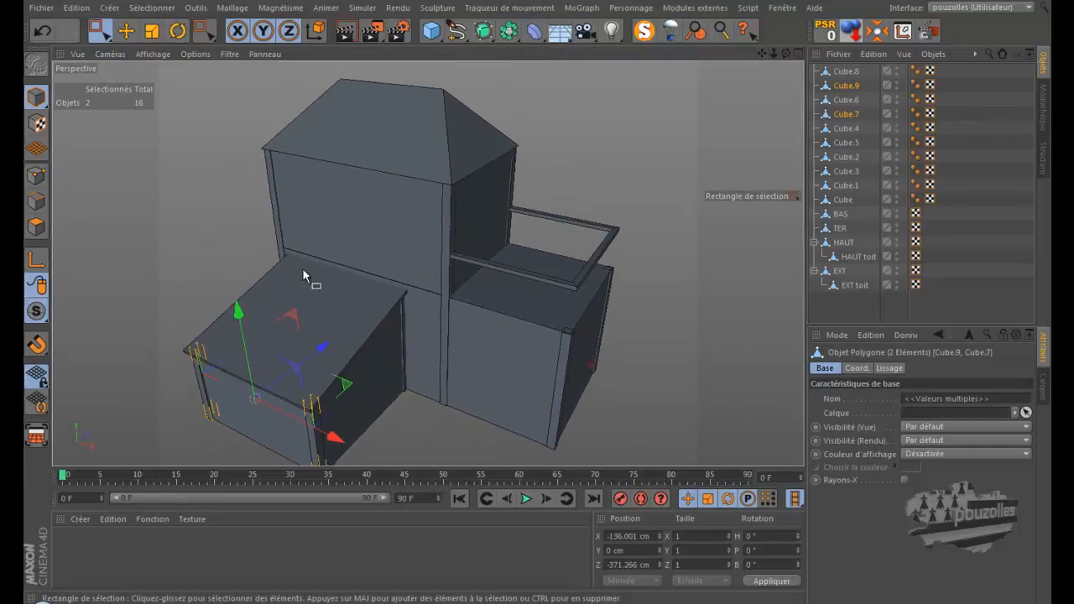
- Deselect the extension posts and consult the reference picture maison 0ad (003).png for the timber beams around the house
{"action": "left_click_drag", "start_coordinate": [786, 54], "coordinate": [664, 132]}
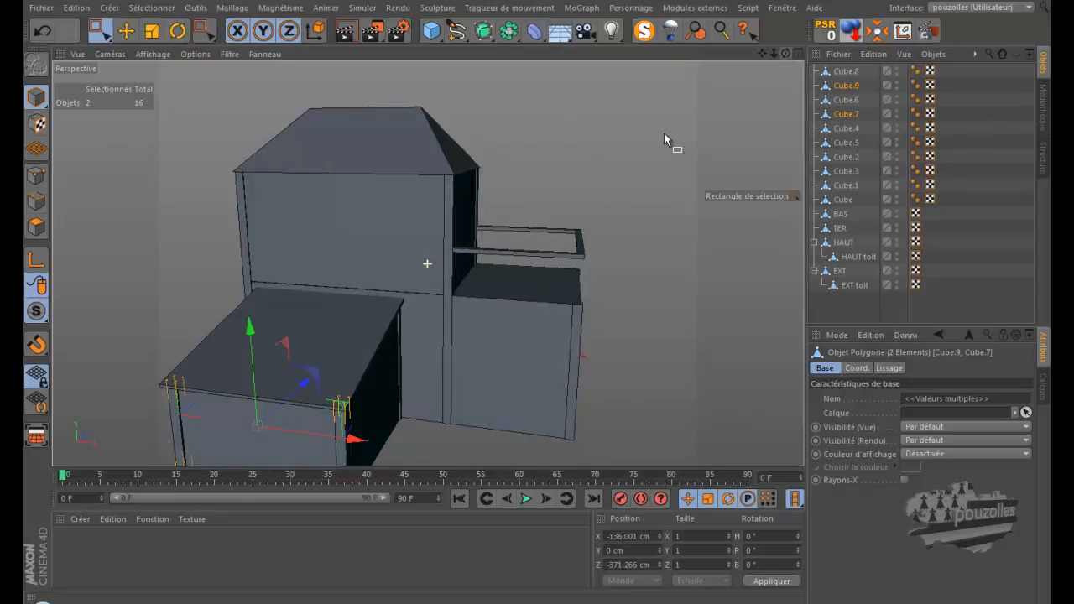
{"action": "left_click", "coordinate": [593, 164]}
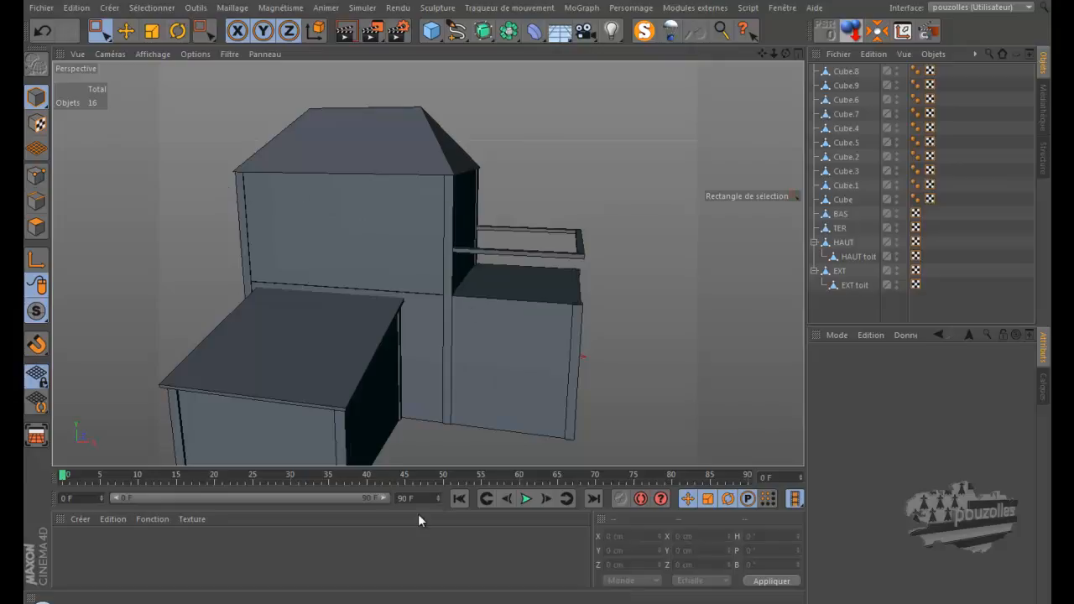
{"action": "left_click", "coordinate": [336, 603]}
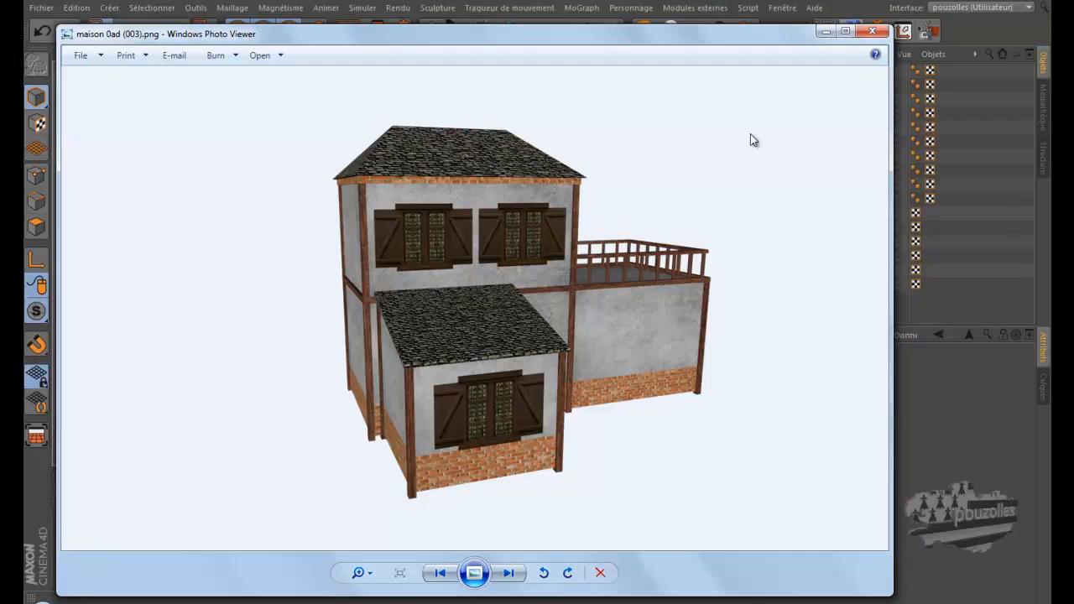
{"action": "left_click", "coordinate": [826, 32]}
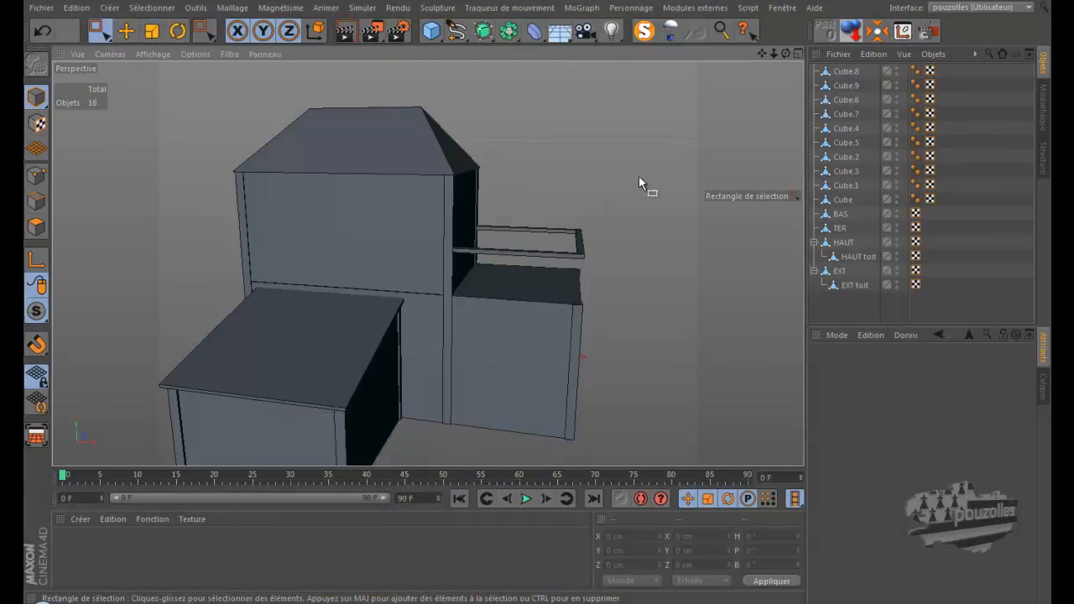
- Add a new cube primitive at the scene origin and show it in the top view, ready to move
{"action": "left_click", "coordinate": [431, 31]}
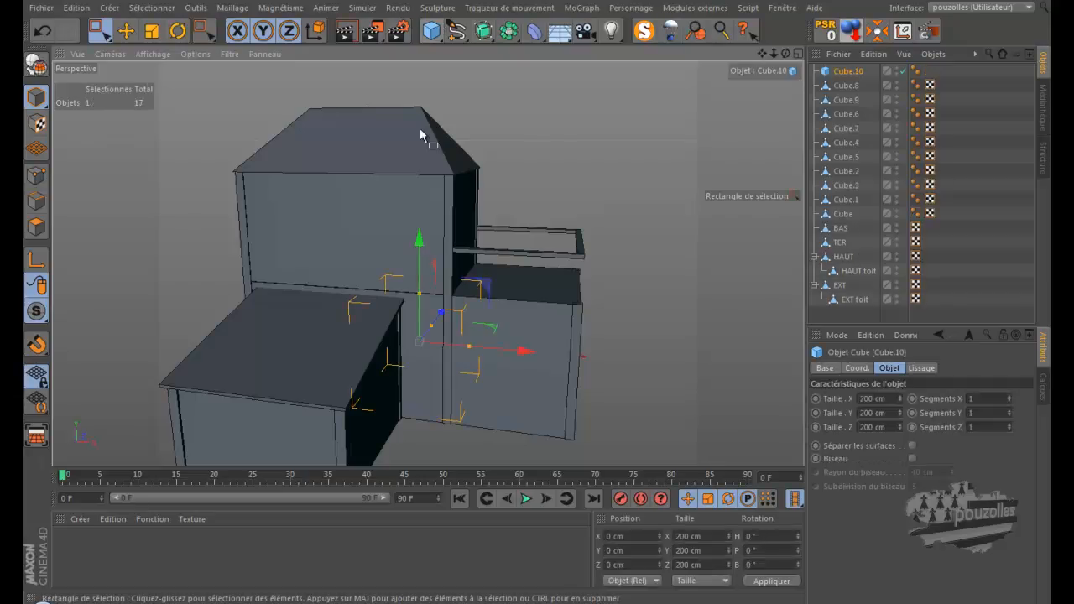
{"action": "left_click", "coordinate": [126, 32]}
{"action": "middle_click", "coordinate": [596, 306]}
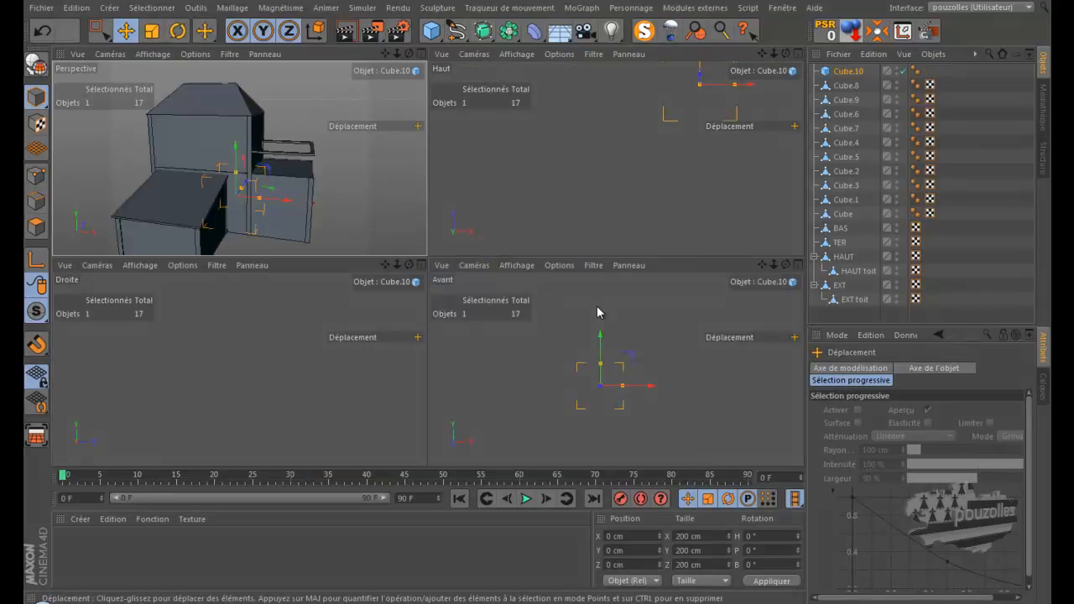
{"action": "middle_click", "coordinate": [563, 226]}
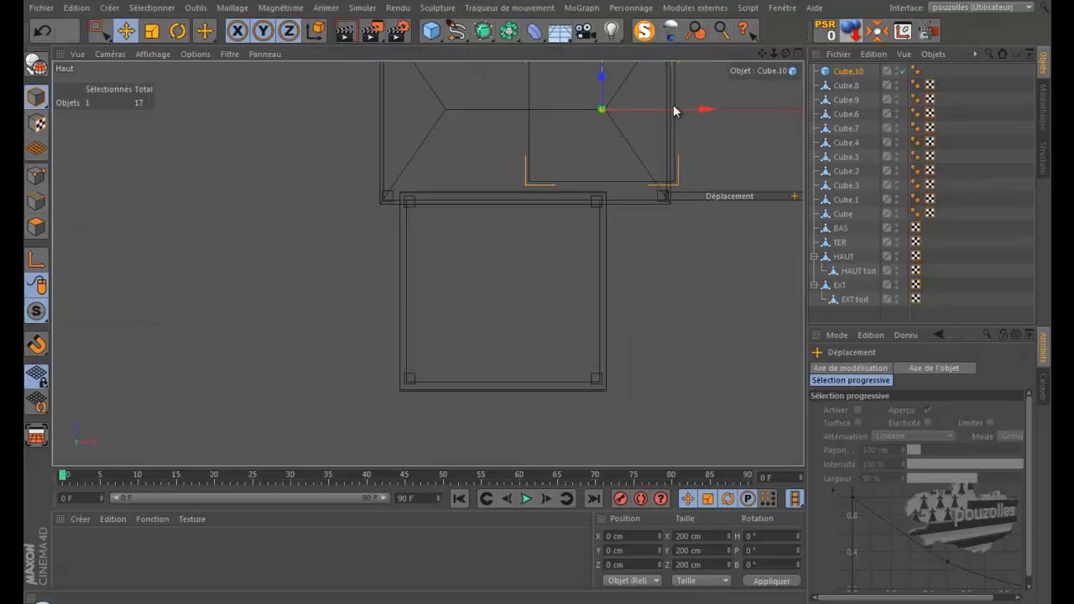
{"action": "left_click_drag", "start_coordinate": [760, 56], "coordinate": [537, 294]}
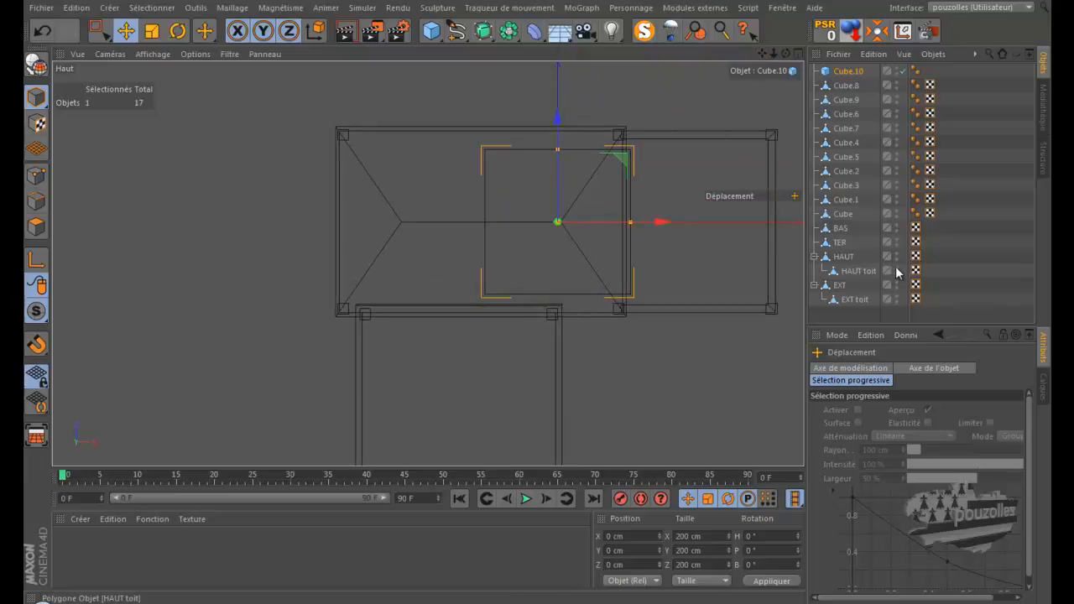
- Group the ten corner post objects, Cube through Cube.9, under a null and rename it bois
{"action": "left_click_drag", "start_coordinate": [959, 81], "coordinate": [836, 219]}
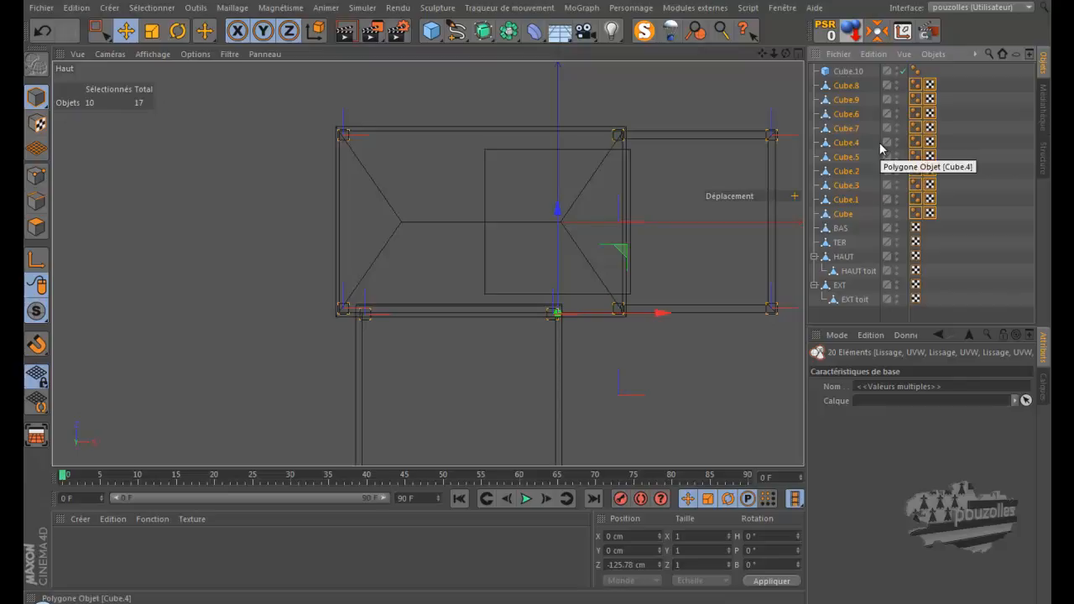
{"action": "key", "text": "alt+g"}
{"action": "double_click", "coordinate": [845, 86]}
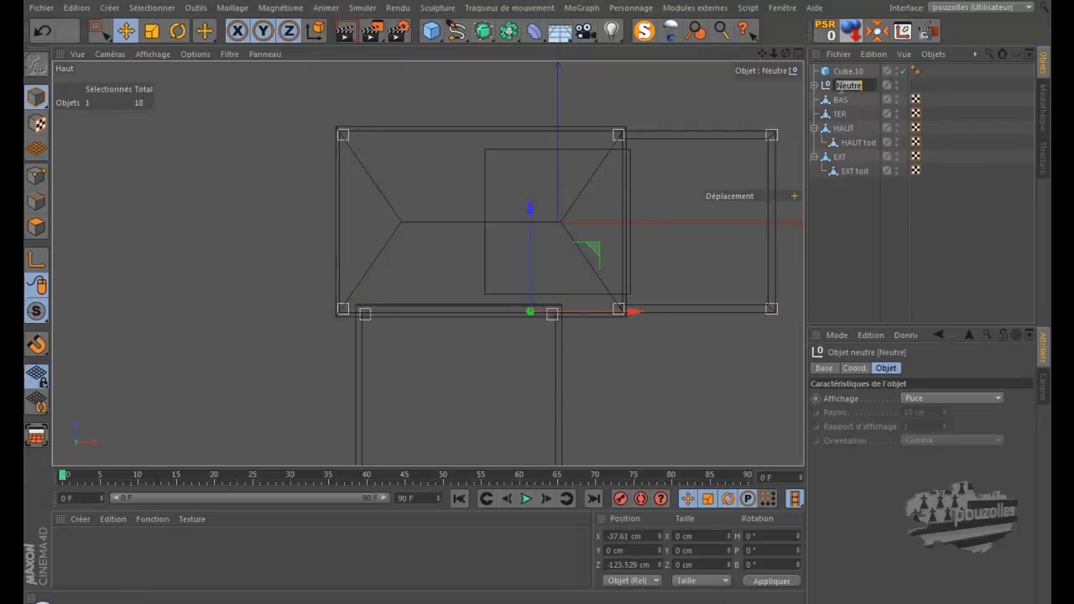
{"action": "type", "text": "be"}
{"action": "type", "text": "is"}
{"action": "left_click", "coordinate": [851, 213]}
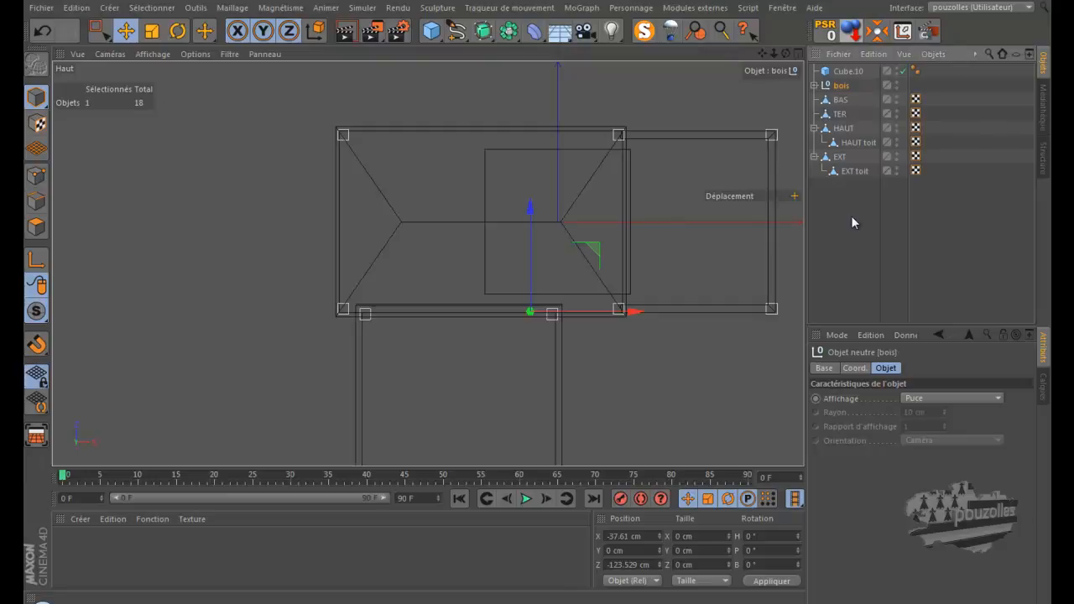
- Select Cube.10 and hide HAUT toit in the viewport to clear the view of the walls and posts
{"action": "left_click", "coordinate": [846, 72]}
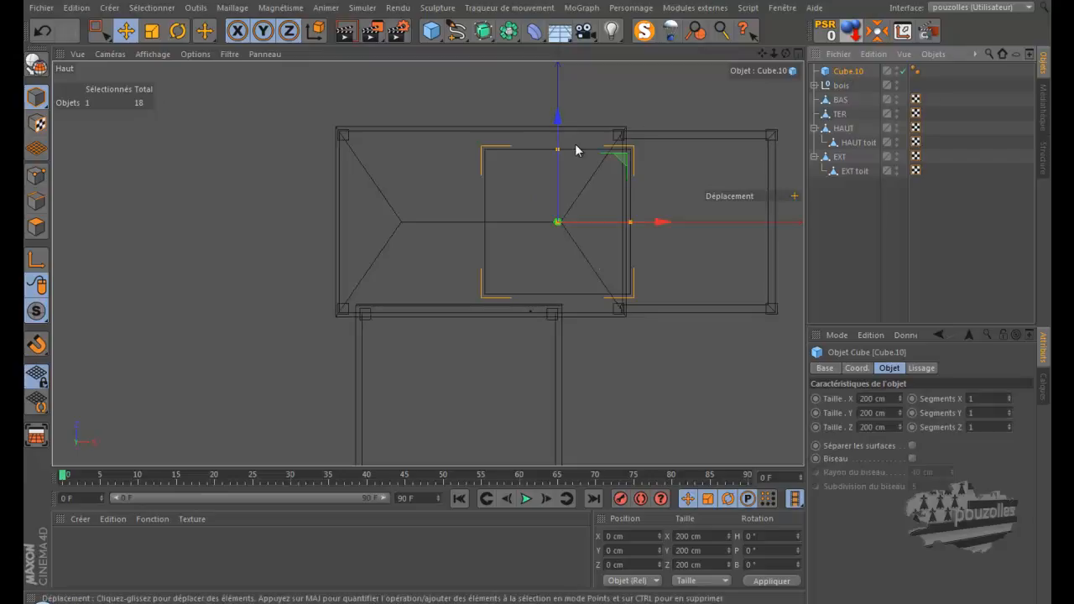
{"action": "scroll", "coordinate": [571, 150], "scroll_direction": "up", "scroll_amount": 5}
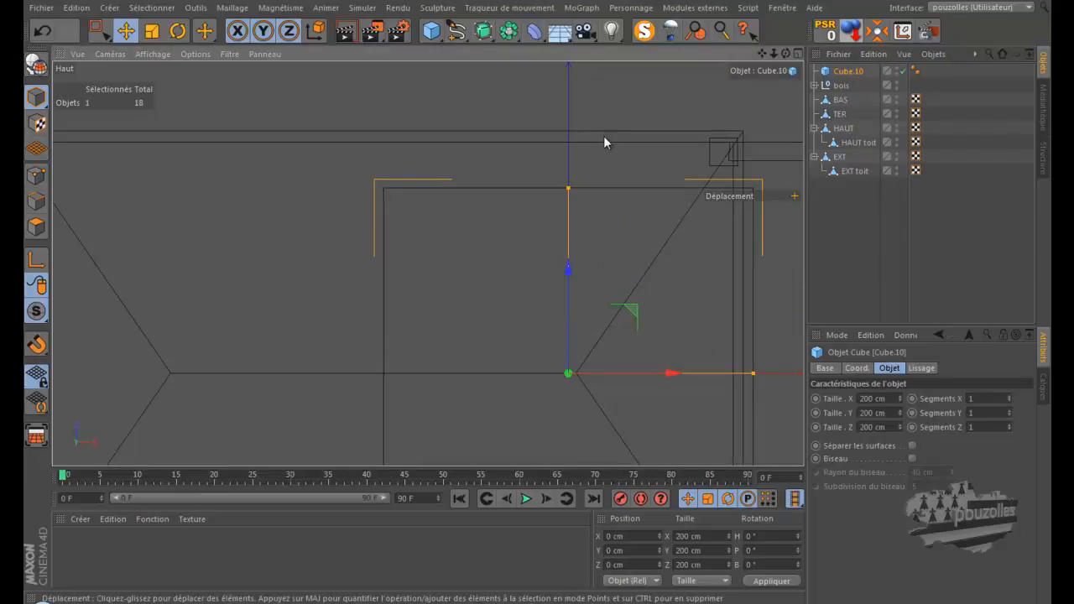
{"action": "scroll", "coordinate": [620, 153], "scroll_direction": "up", "scroll_amount": 4}
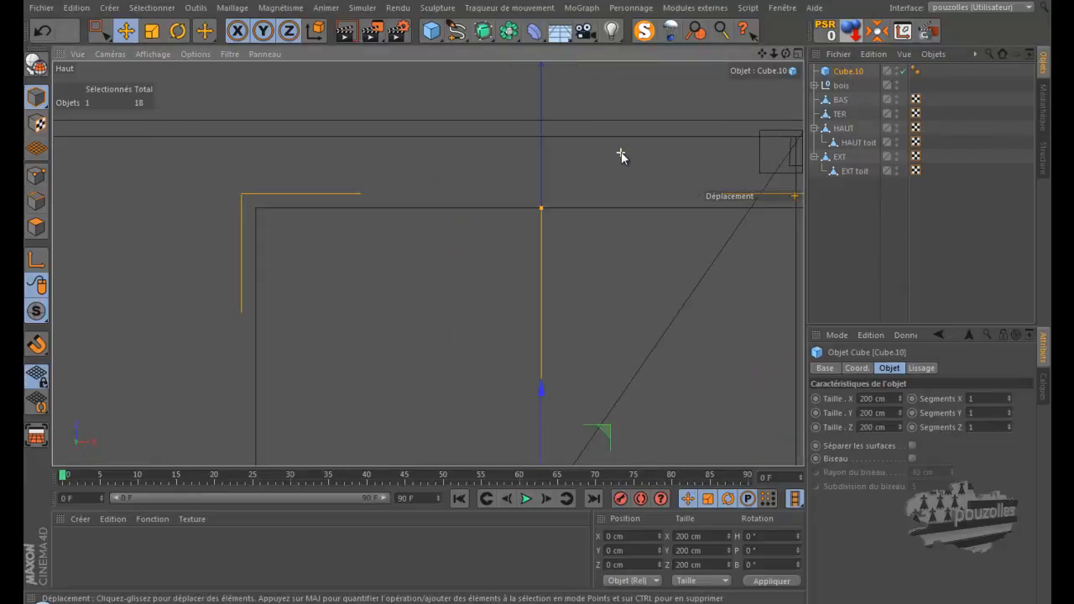
{"action": "left_click", "coordinate": [897, 142]}
{"action": "scroll", "coordinate": [705, 239], "scroll_direction": "down", "scroll_amount": 4}
{"action": "scroll", "coordinate": [714, 235], "scroll_direction": "down", "scroll_amount": 4}
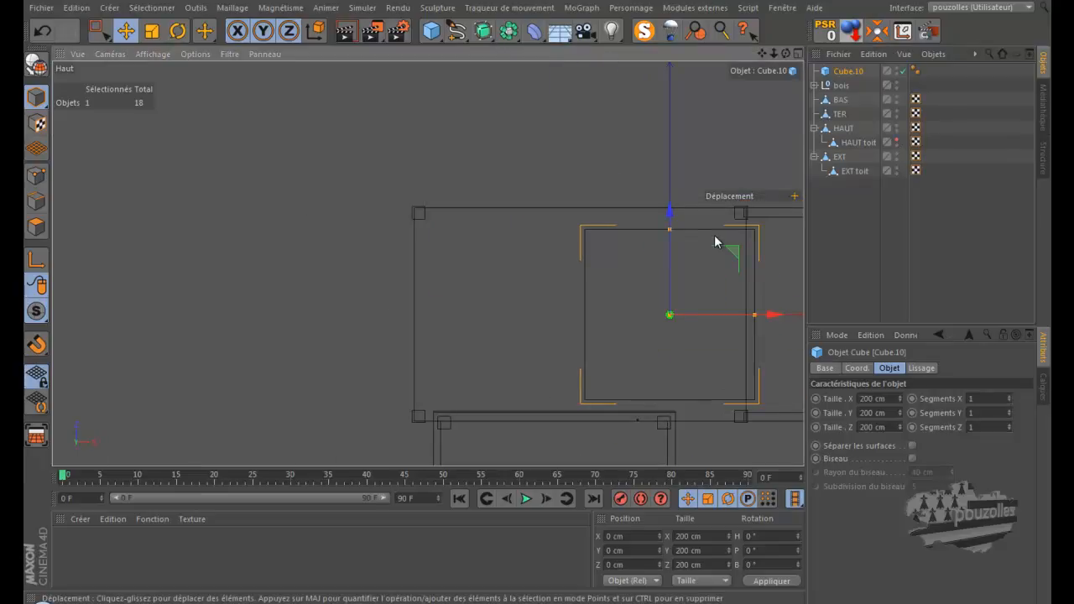
- Stretch Cube.10 along Z to about 254 cm so its edges align with the outer faces of the house's corner posts
{"action": "scroll", "coordinate": [714, 235], "scroll_direction": "up", "scroll_amount": 8}
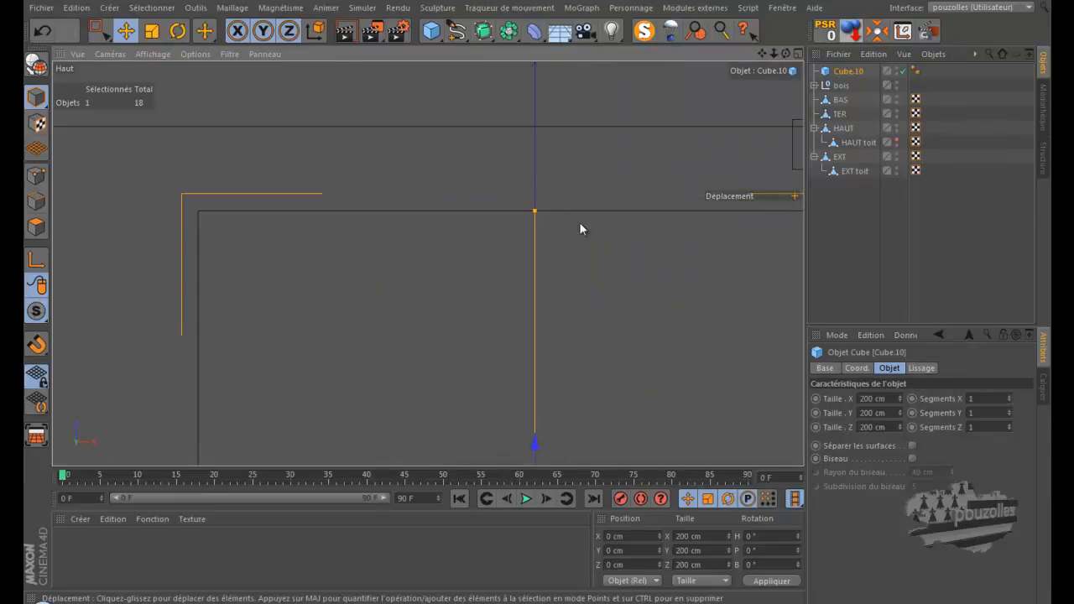
{"action": "left_click_drag", "start_coordinate": [534, 210], "coordinate": [534, 120]}
{"action": "left_click_drag", "start_coordinate": [761, 52], "coordinate": [627, 72]}
{"action": "scroll", "coordinate": [714, 131], "scroll_direction": "up", "scroll_amount": 5}
{"action": "scroll", "coordinate": [669, 140], "scroll_direction": "down", "scroll_amount": 3}
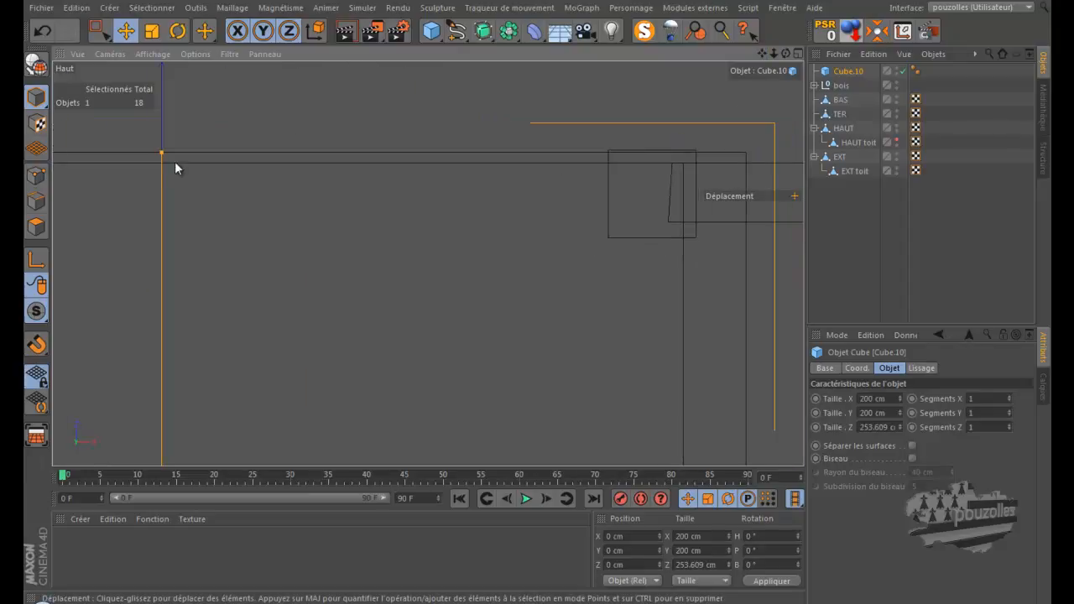
{"action": "left_click_drag", "start_coordinate": [162, 152], "coordinate": [162, 152]}
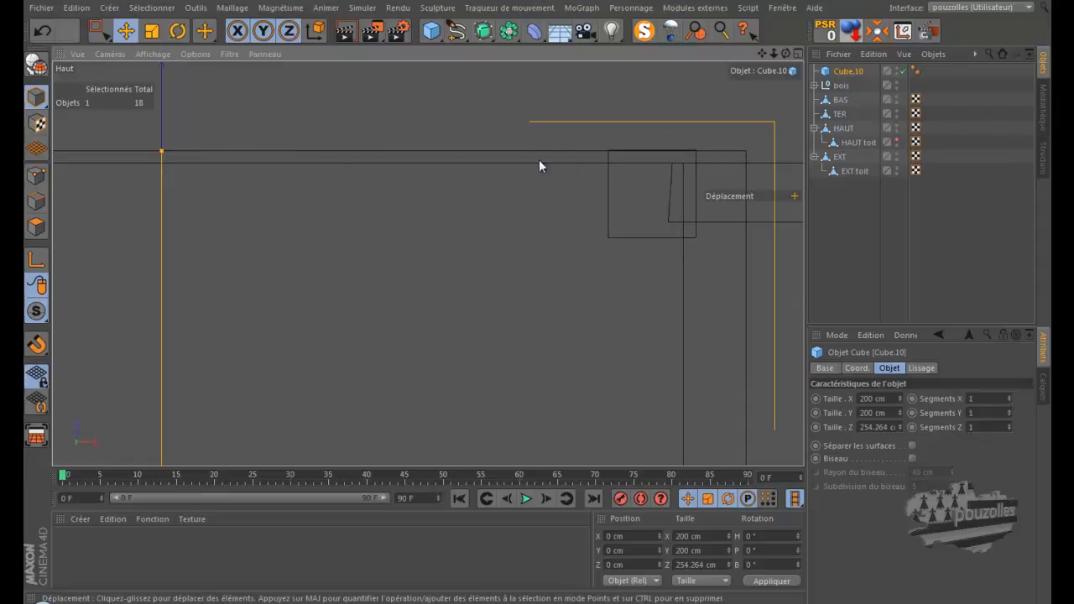
{"action": "scroll", "coordinate": [622, 156], "scroll_direction": "up", "scroll_amount": 5}
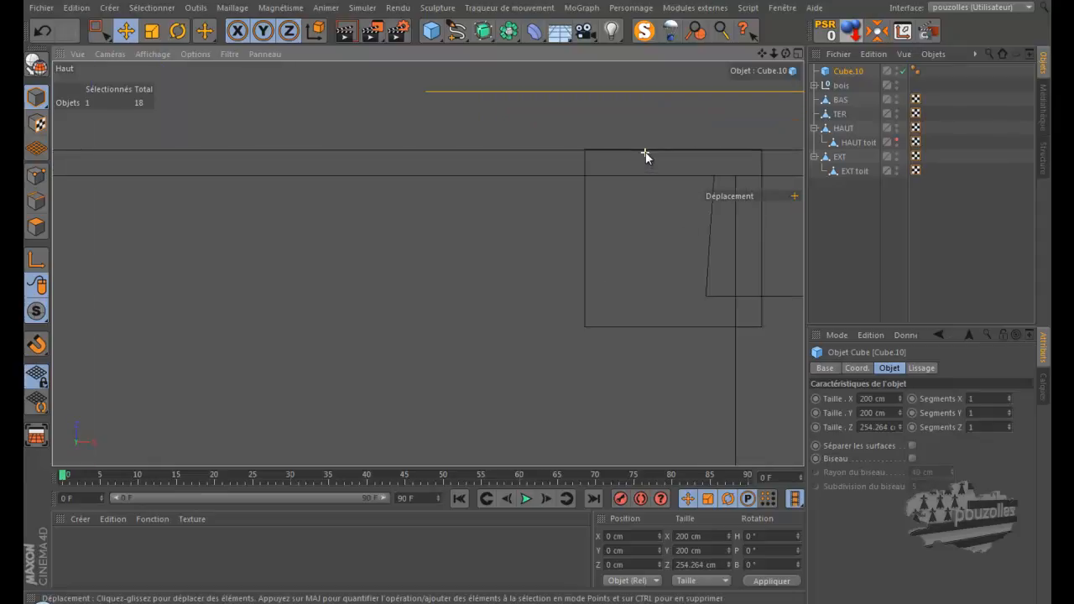
{"action": "scroll", "coordinate": [645, 158], "scroll_direction": "up", "scroll_amount": 2}
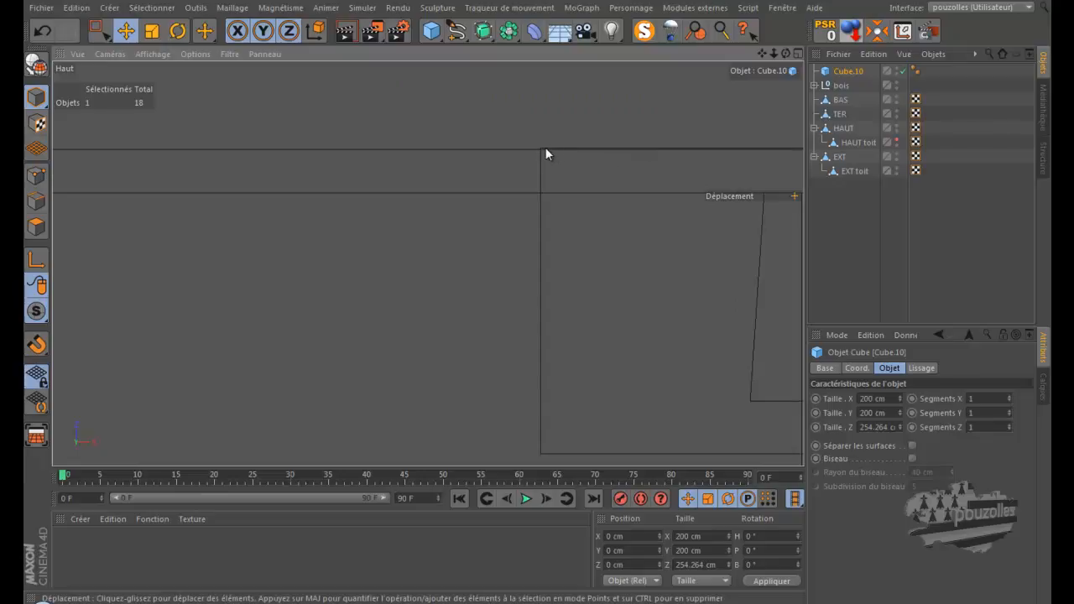
{"action": "scroll", "coordinate": [485, 165], "scroll_direction": "down", "scroll_amount": 5}
{"action": "scroll", "coordinate": [506, 180], "scroll_direction": "down", "scroll_amount": 4}
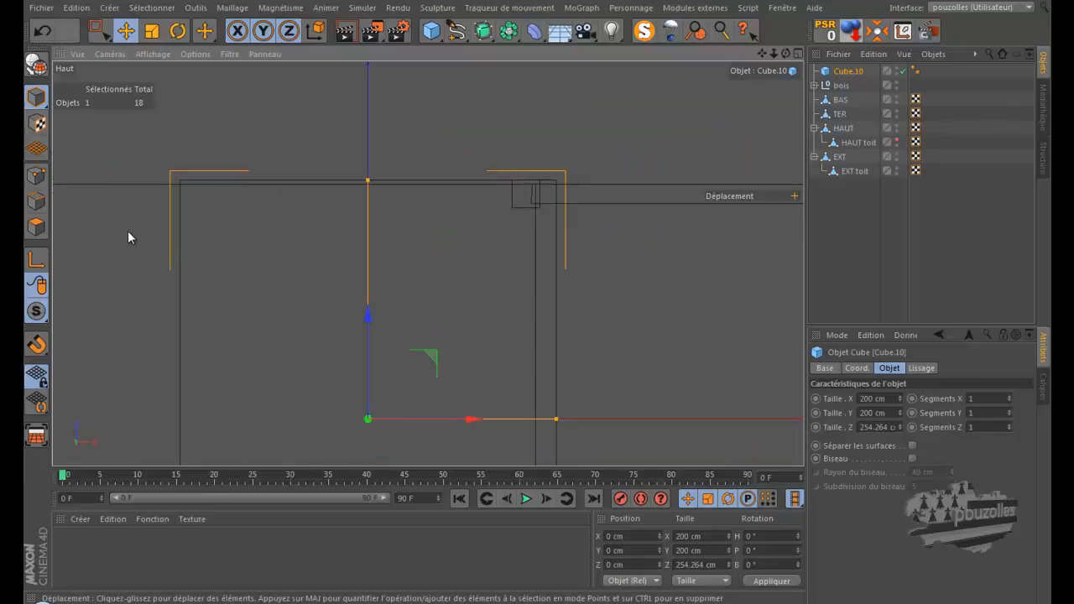
- Check Cube.10 in perspective, and widen it along X in the top view to about 597 cm, toward the terrace's outer wall
{"action": "middle_click", "coordinate": [130, 239]}
{"action": "middle_click", "coordinate": [182, 198]}
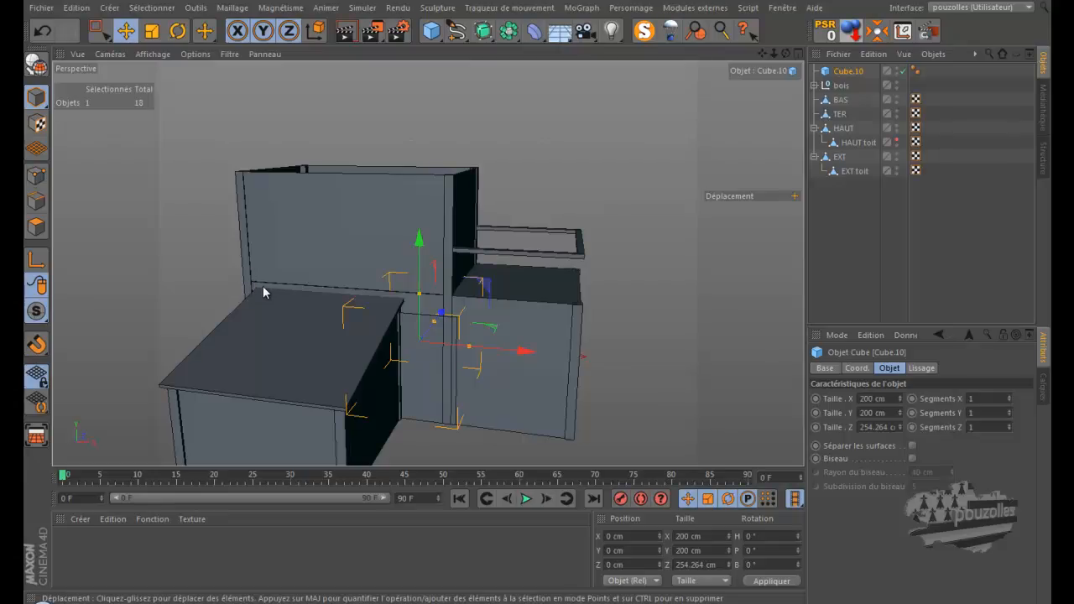
{"action": "middle_click", "coordinate": [400, 310]}
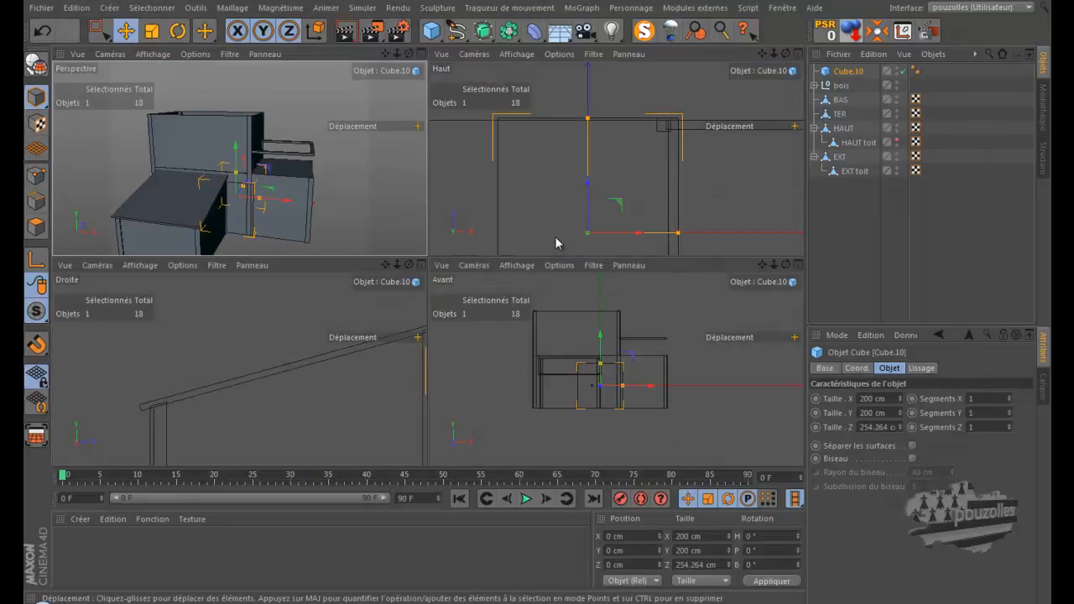
{"action": "middle_click", "coordinate": [546, 225]}
{"action": "scroll", "coordinate": [605, 203], "scroll_direction": "down", "scroll_amount": 3}
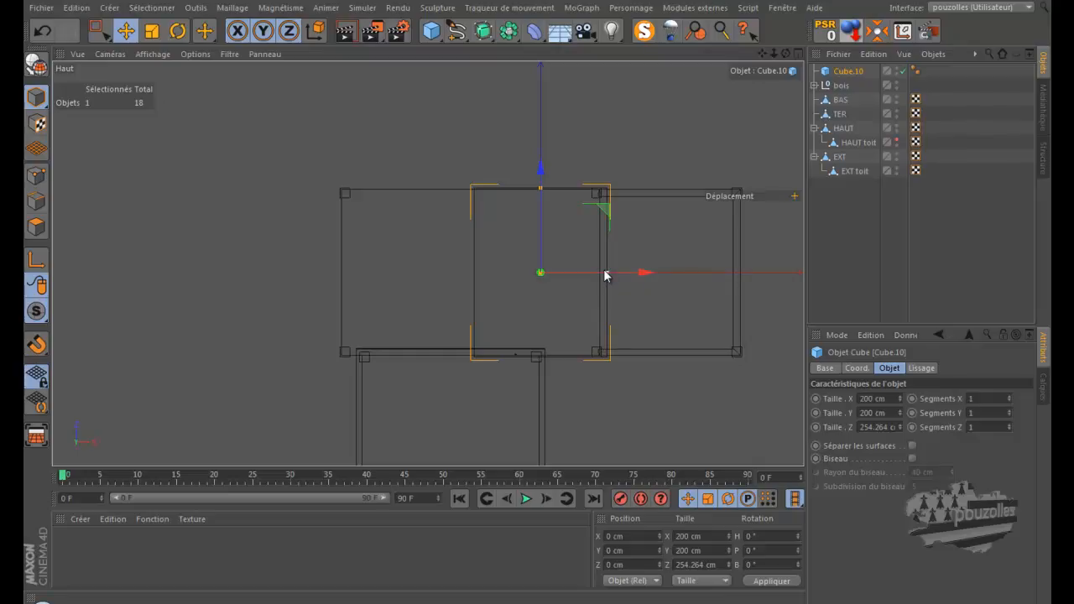
{"action": "left_click_drag", "start_coordinate": [607, 273], "coordinate": [740, 289]}
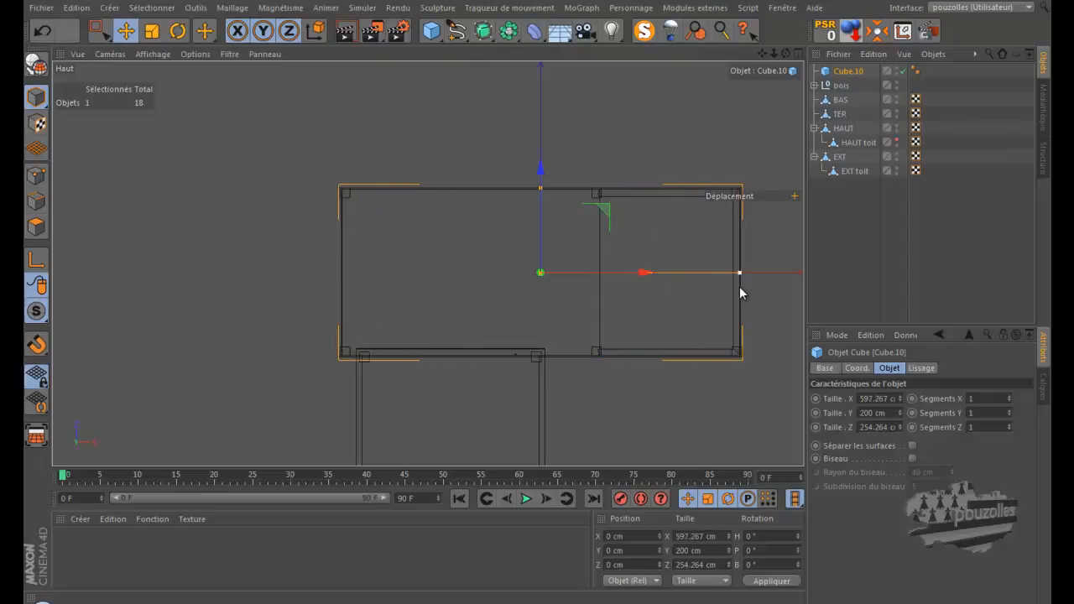
- Extend Cube.10's X size to about 604 cm to meet the outer face of the terrace corner posts, and check it in perspective
{"action": "scroll", "coordinate": [778, 280], "scroll_direction": "up", "scroll_amount": 3}
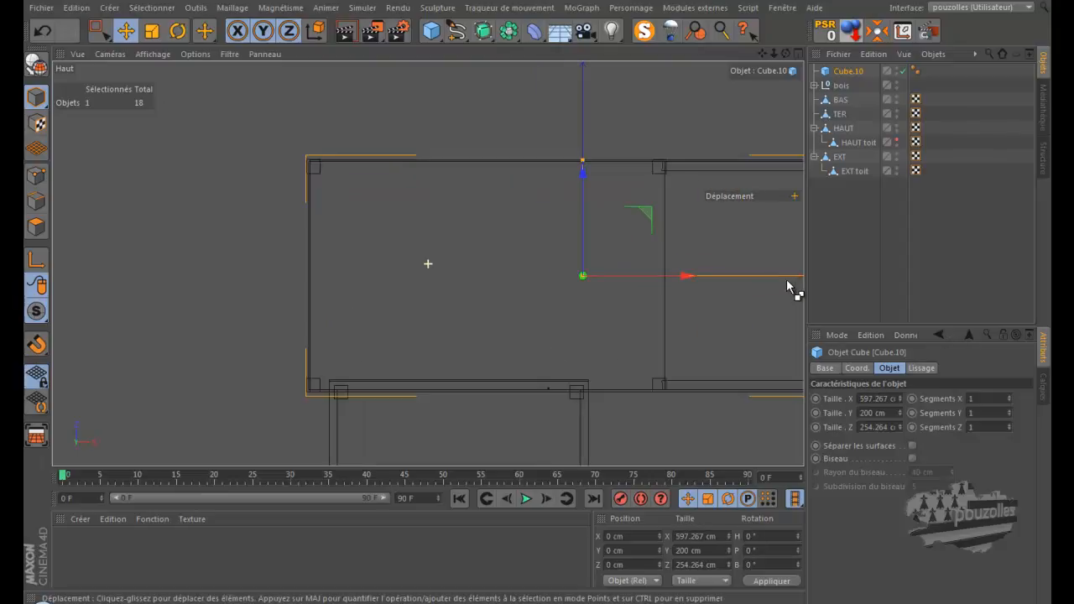
{"action": "left_click_drag", "start_coordinate": [762, 54], "coordinate": [428, 294]}
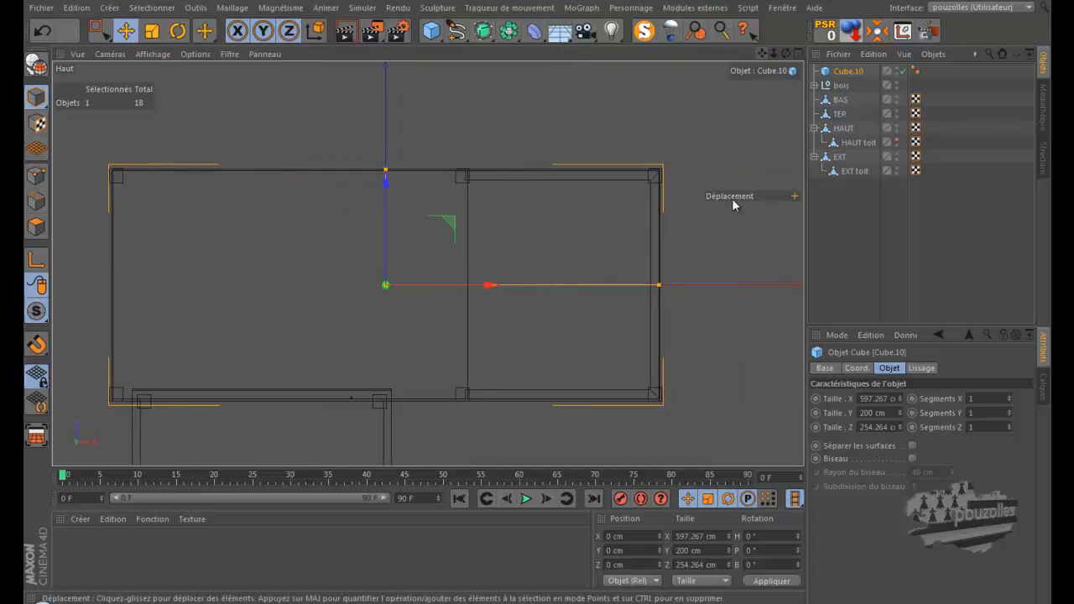
{"action": "scroll", "coordinate": [684, 282], "scroll_direction": "up", "scroll_amount": 3}
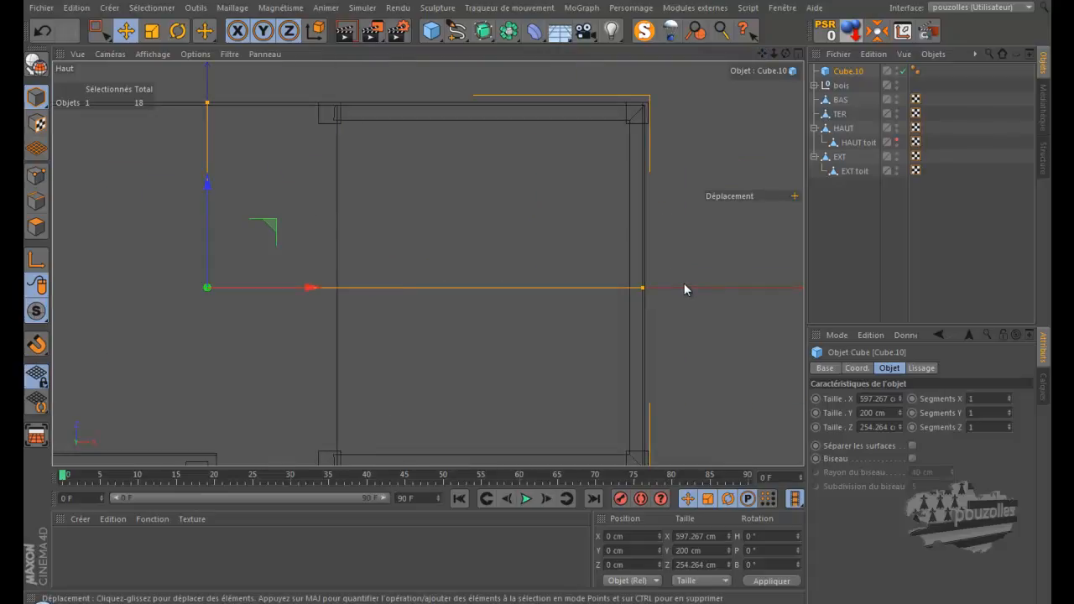
{"action": "scroll", "coordinate": [684, 288], "scroll_direction": "up", "scroll_amount": 3}
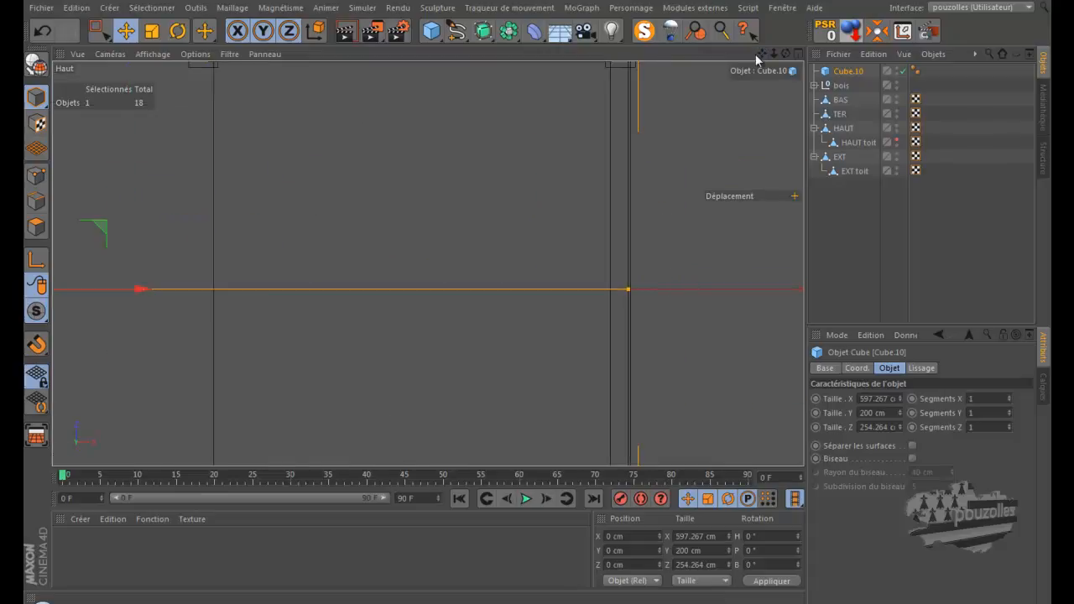
{"action": "left_click_drag", "start_coordinate": [763, 54], "coordinate": [613, 385]}
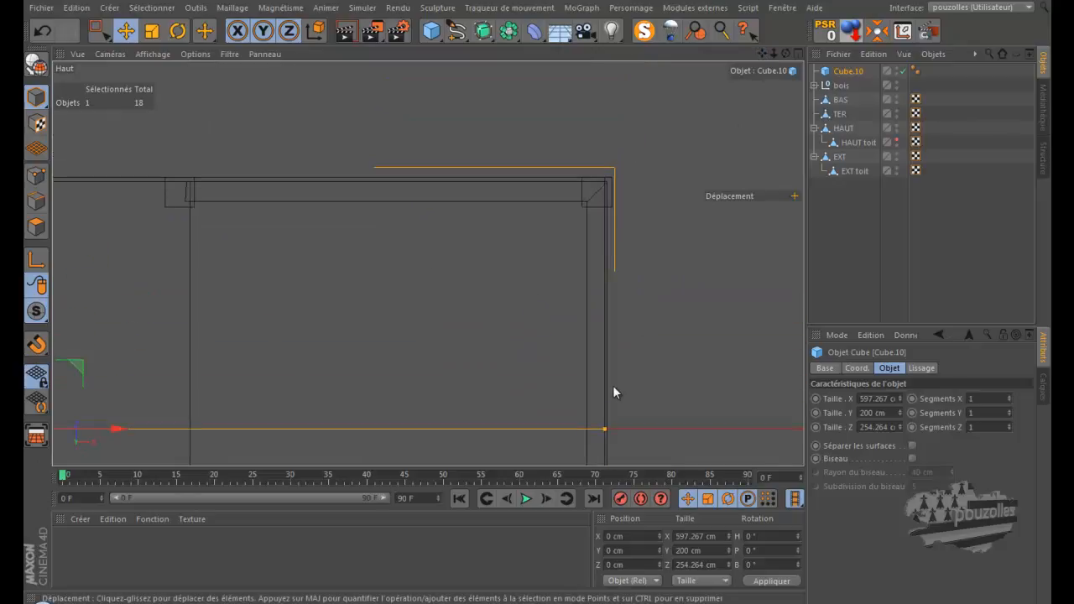
{"action": "scroll", "coordinate": [620, 388], "scroll_direction": "up", "scroll_amount": 3}
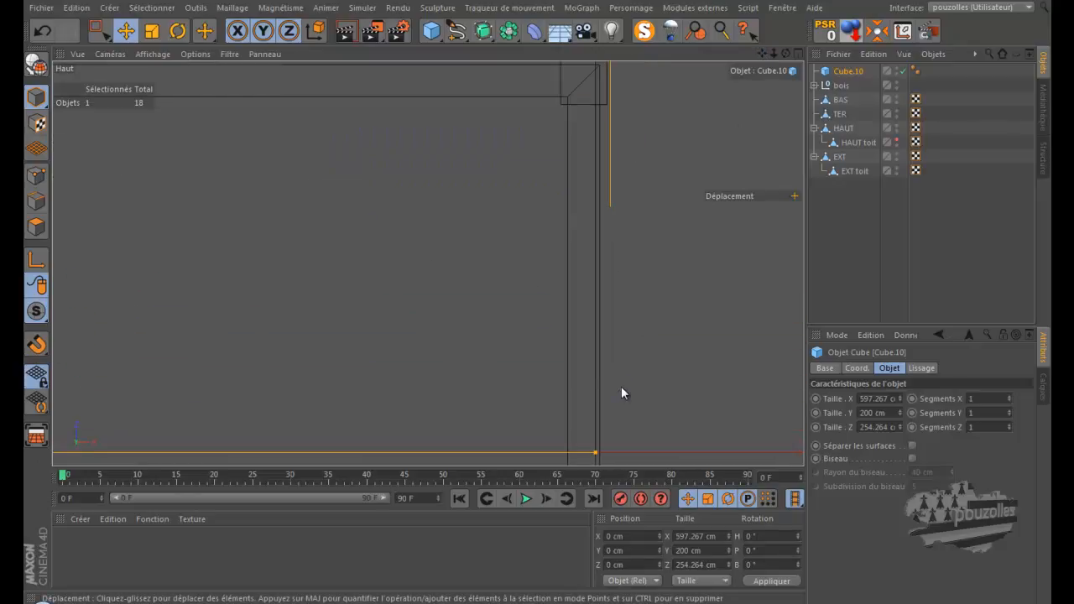
{"action": "left_click_drag", "start_coordinate": [595, 456], "coordinate": [607, 462]}
{"action": "scroll", "coordinate": [620, 394], "scroll_direction": "down", "scroll_amount": 4}
{"action": "scroll", "coordinate": [688, 327], "scroll_direction": "down", "scroll_amount": 10}
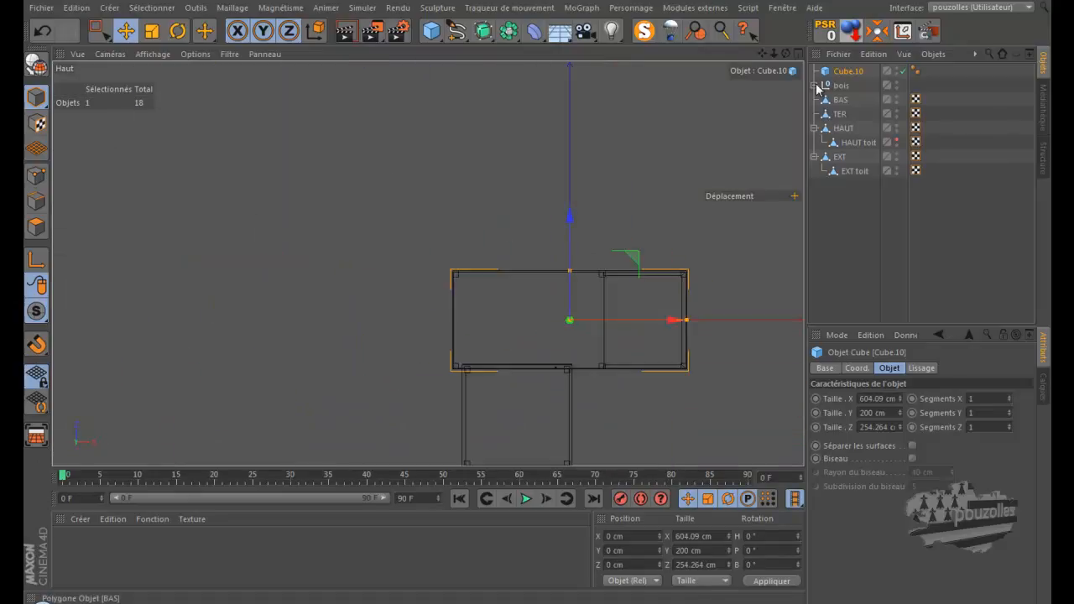
{"action": "left_click_drag", "start_coordinate": [761, 54], "coordinate": [532, 268]}
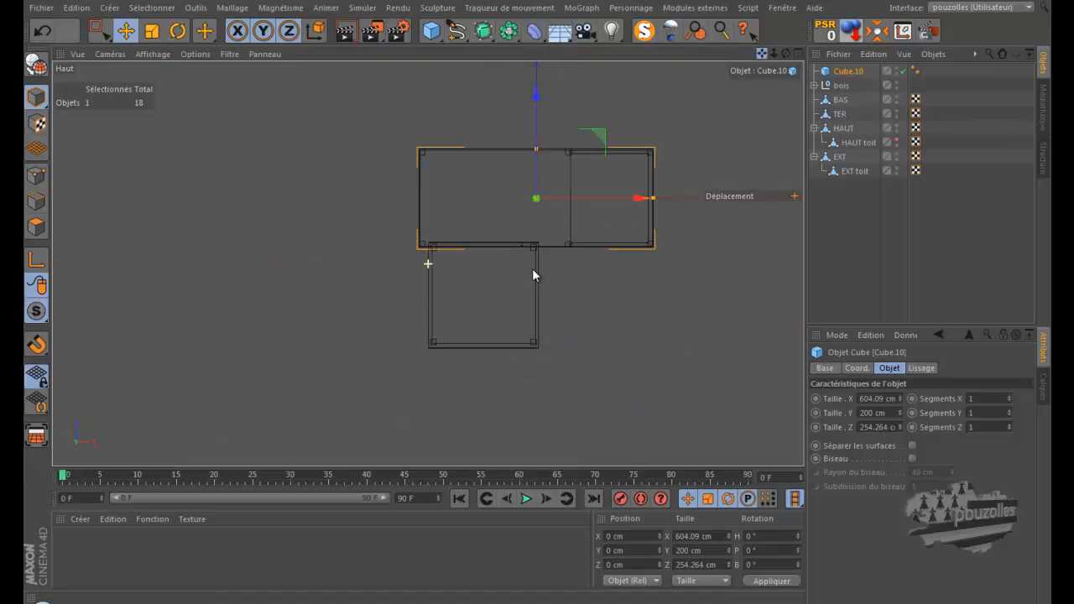
{"action": "middle_click", "coordinate": [298, 245]}
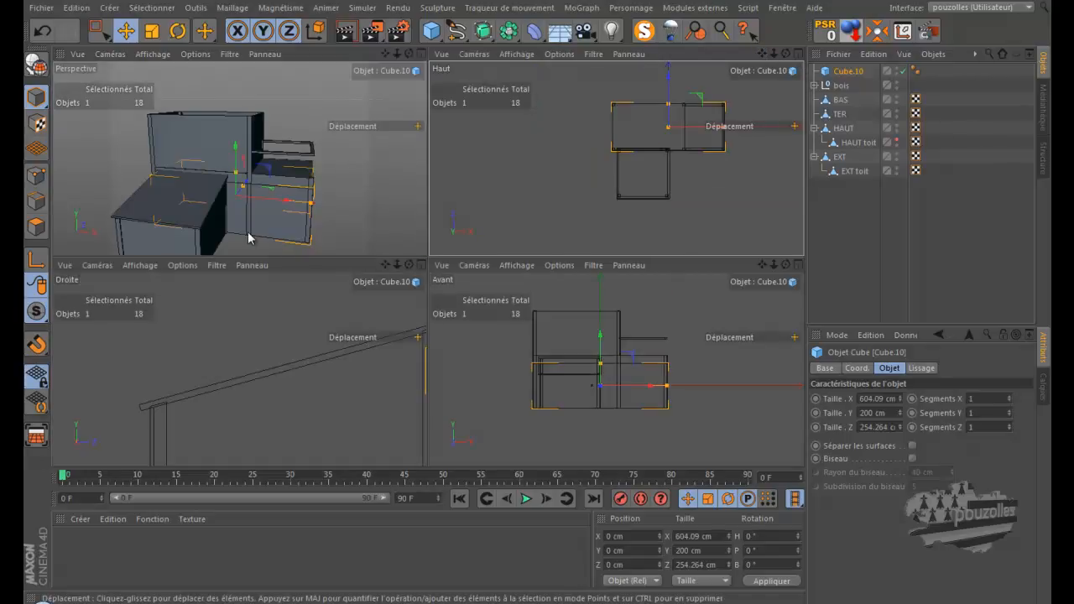
{"action": "middle_click", "coordinate": [252, 237]}
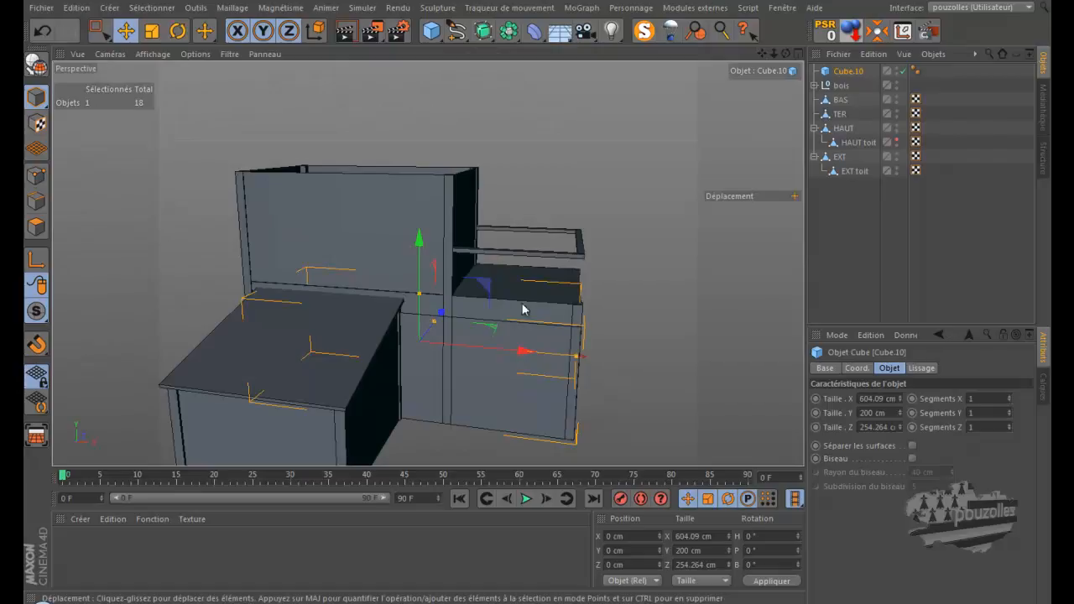
- Flatten Cube.10 to about 15.5 cm high in the front view and raise it to about Y 135.4 cm, between the two storeys
{"action": "middle_click", "coordinate": [502, 446]}
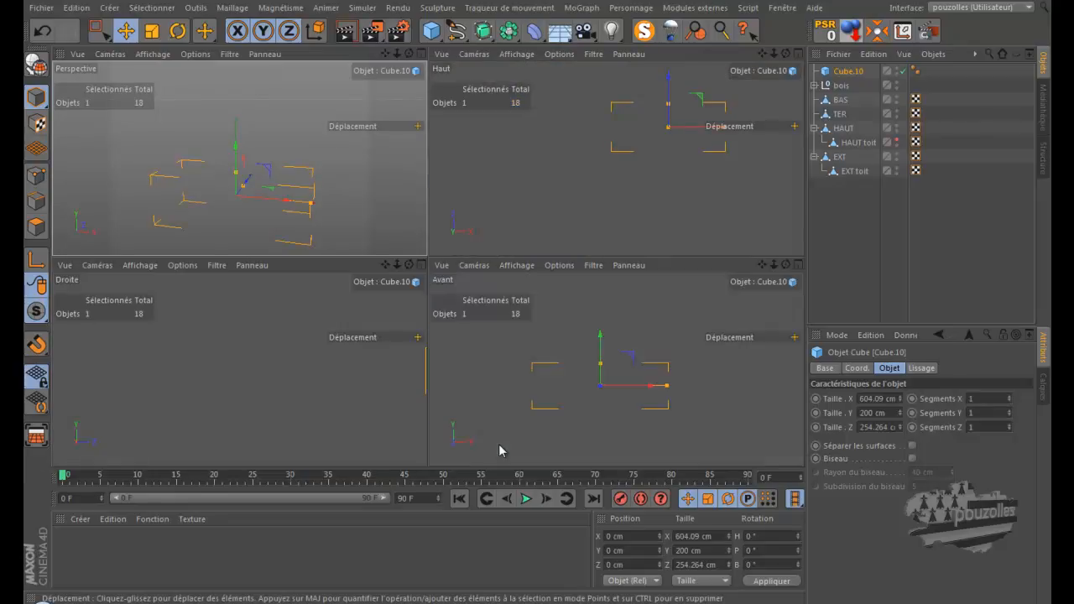
{"action": "middle_click", "coordinate": [505, 408]}
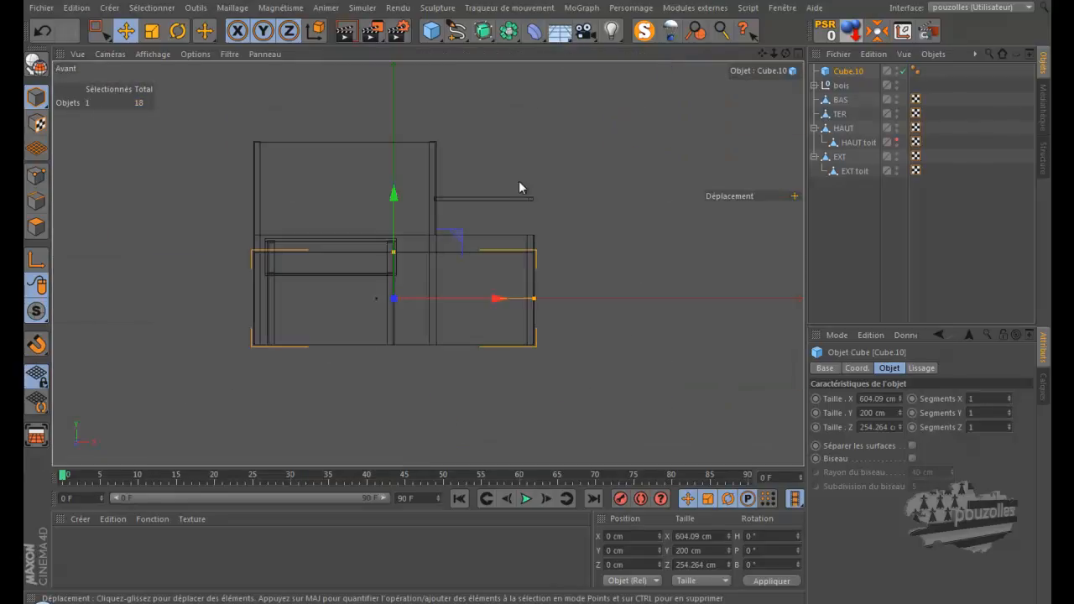
{"action": "scroll", "coordinate": [344, 259], "scroll_direction": "up", "scroll_amount": 5}
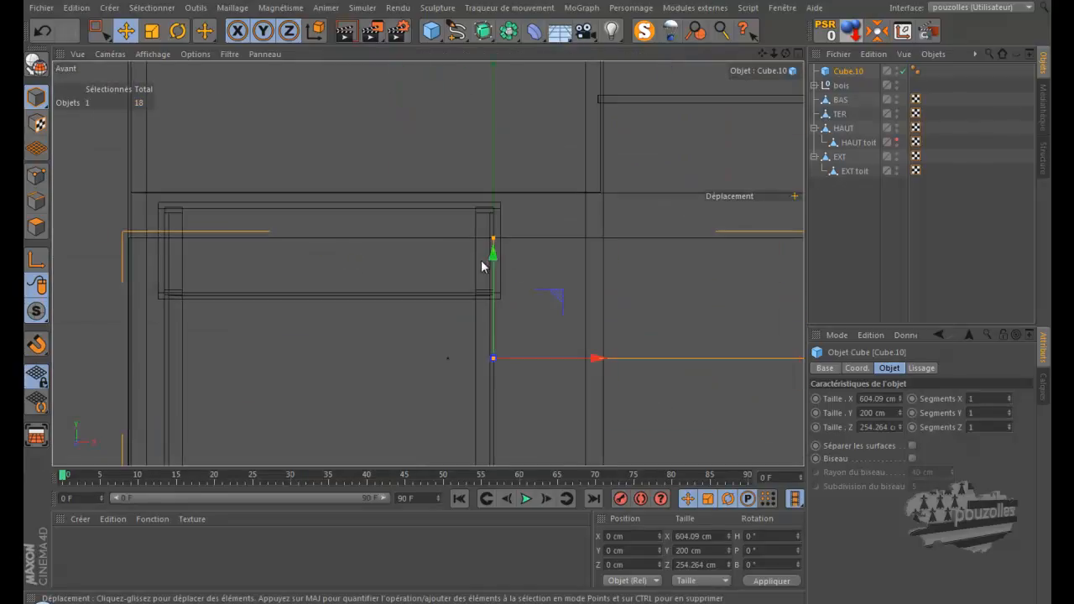
{"action": "left_click_drag", "start_coordinate": [494, 237], "coordinate": [496, 355]}
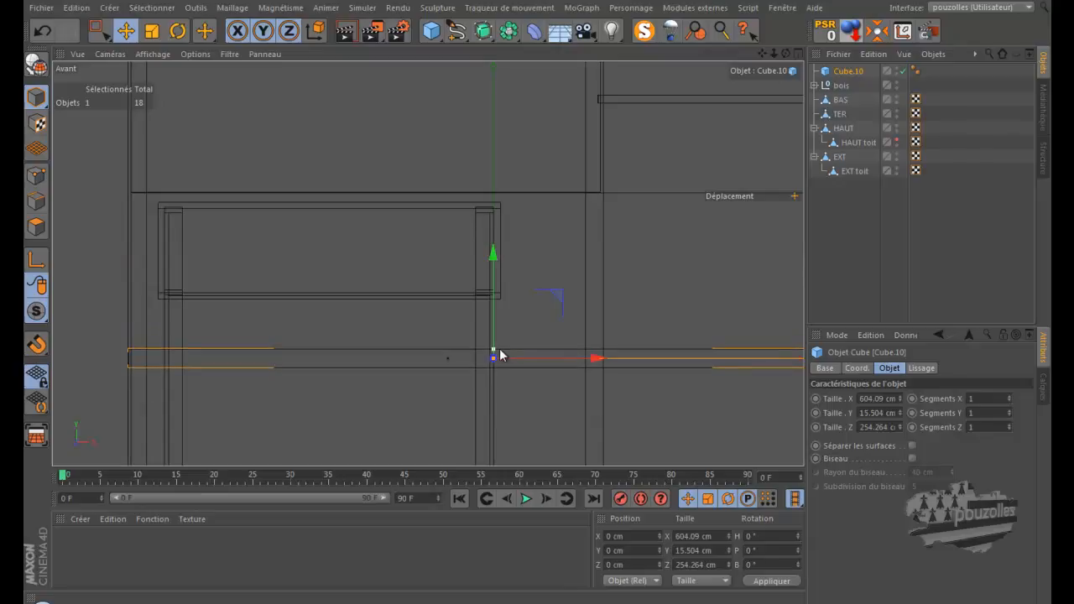
{"action": "left_click_drag", "start_coordinate": [493, 250], "coordinate": [519, 93]}
- Raise Cube.10 slightly in the right view, to about Y 136.8 cm, aligning its underside with the extension roof's upper edge
{"action": "middle_click", "coordinate": [330, 274]}
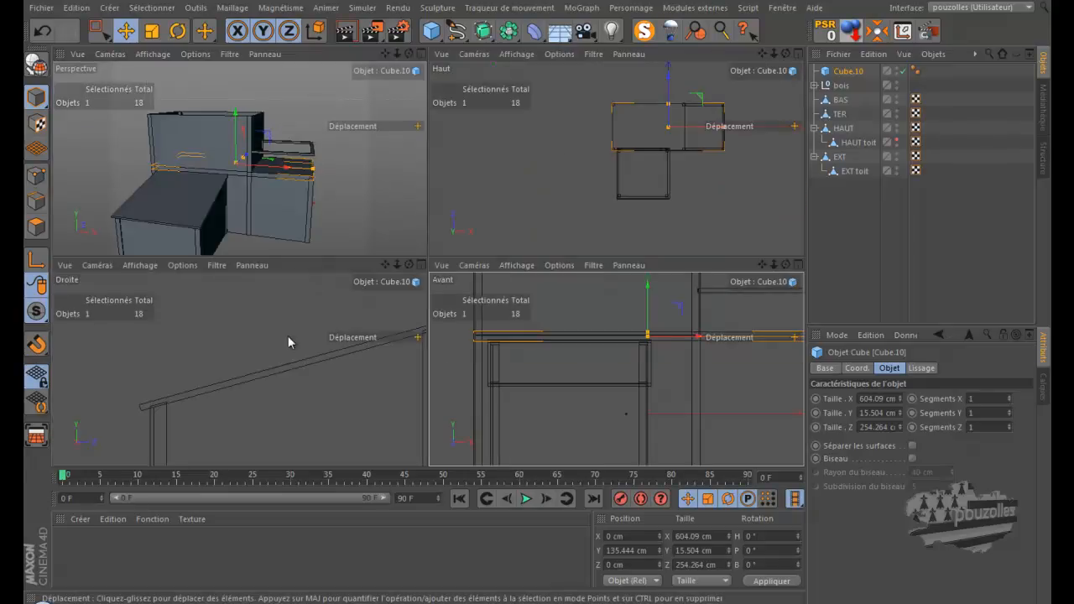
{"action": "middle_click", "coordinate": [254, 391]}
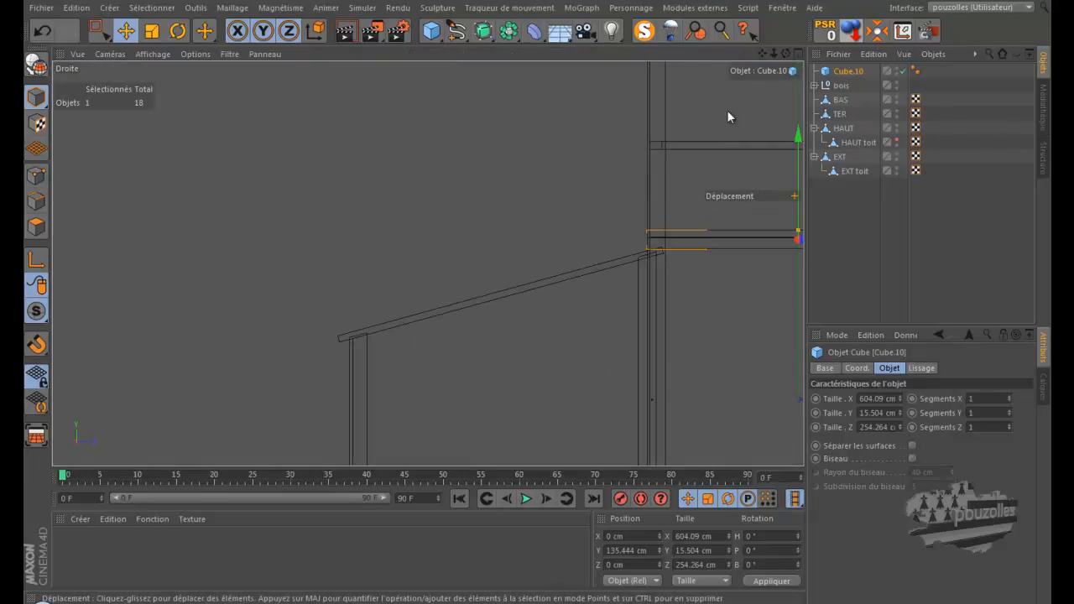
{"action": "left_click_drag", "start_coordinate": [758, 51], "coordinate": [517, 297]}
{"action": "scroll", "coordinate": [631, 247], "scroll_direction": "up", "scroll_amount": 1}
{"action": "scroll", "coordinate": [632, 249], "scroll_direction": "up", "scroll_amount": 3}
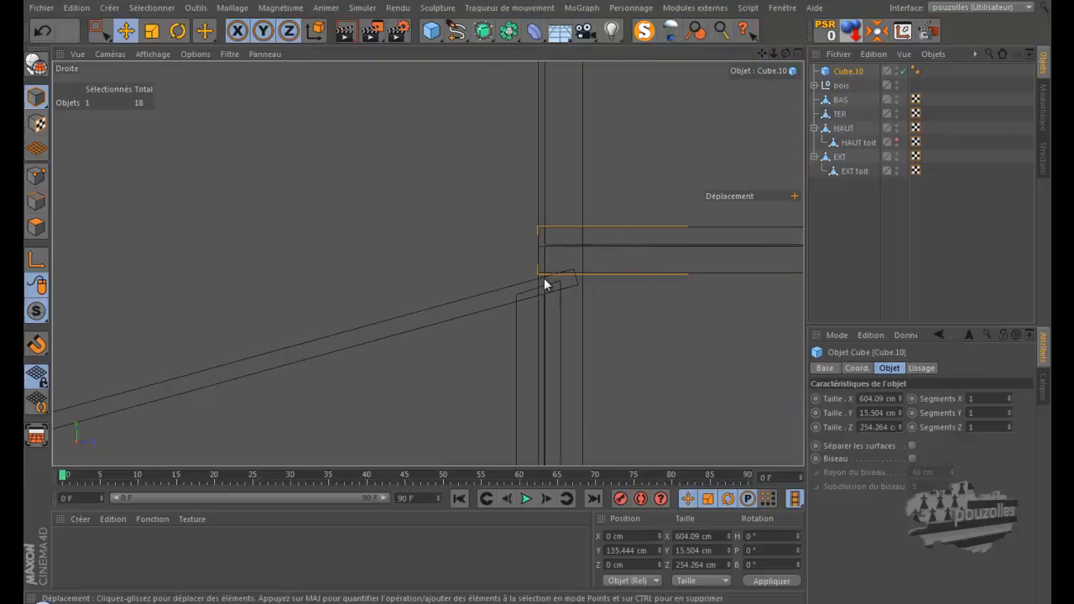
{"action": "scroll", "coordinate": [550, 268], "scroll_direction": "up", "scroll_amount": 3}
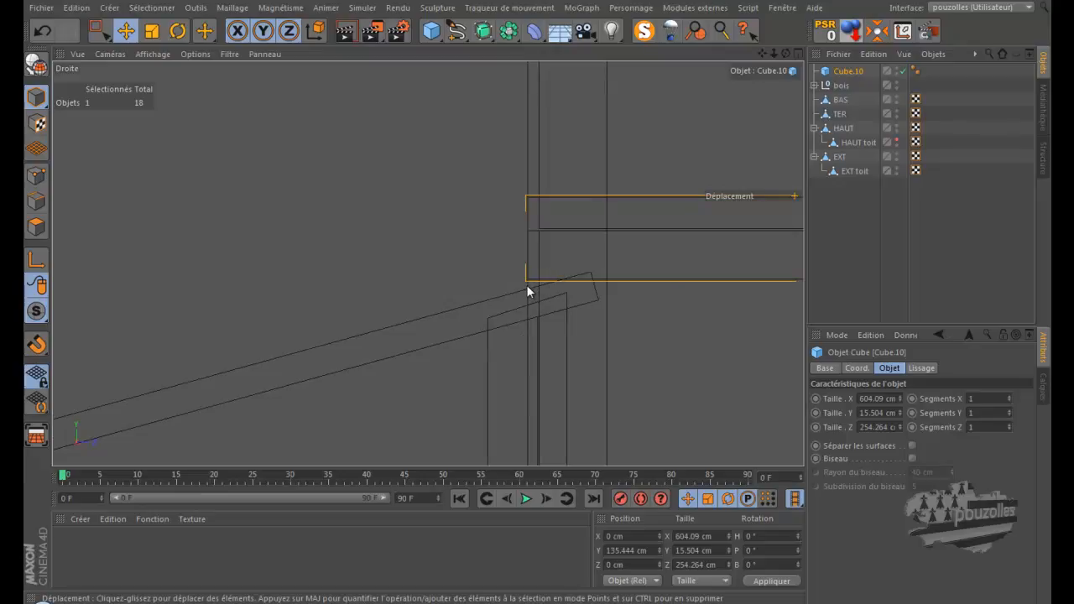
{"action": "scroll", "coordinate": [579, 263], "scroll_direction": "down", "scroll_amount": 3}
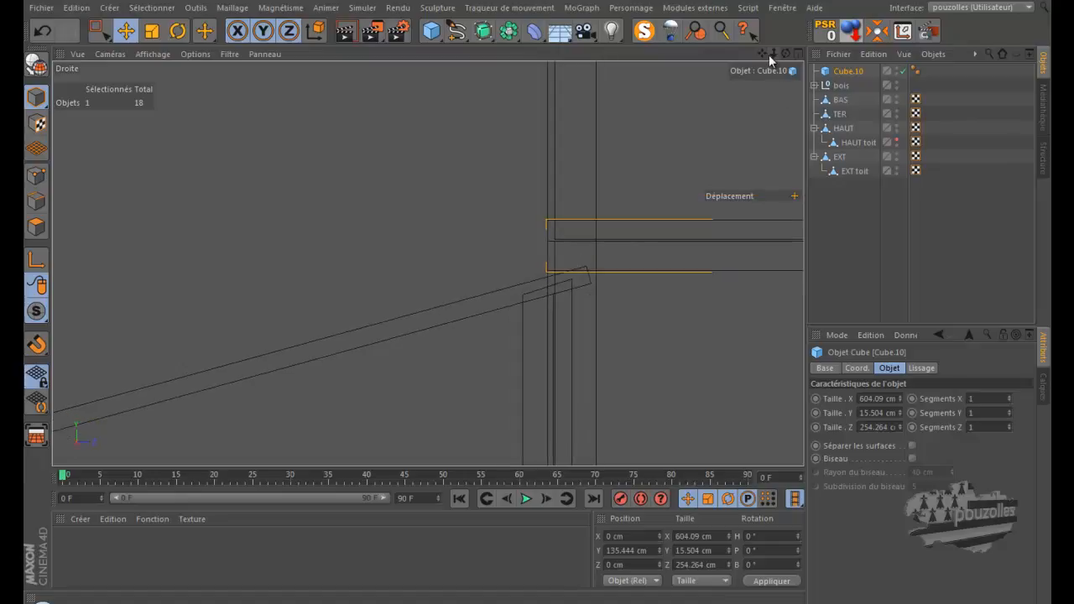
{"action": "mouse_move", "coordinate": [530, 293]}
{"action": "left_mouse_down"}
{"action": "mouse_move", "coordinate": [466, 294]}
{"action": "mouse_move", "coordinate": [548, 298]}
{"action": "left_mouse_up"}
{"action": "left_click_drag", "start_coordinate": [543, 158], "coordinate": [514, 155]}
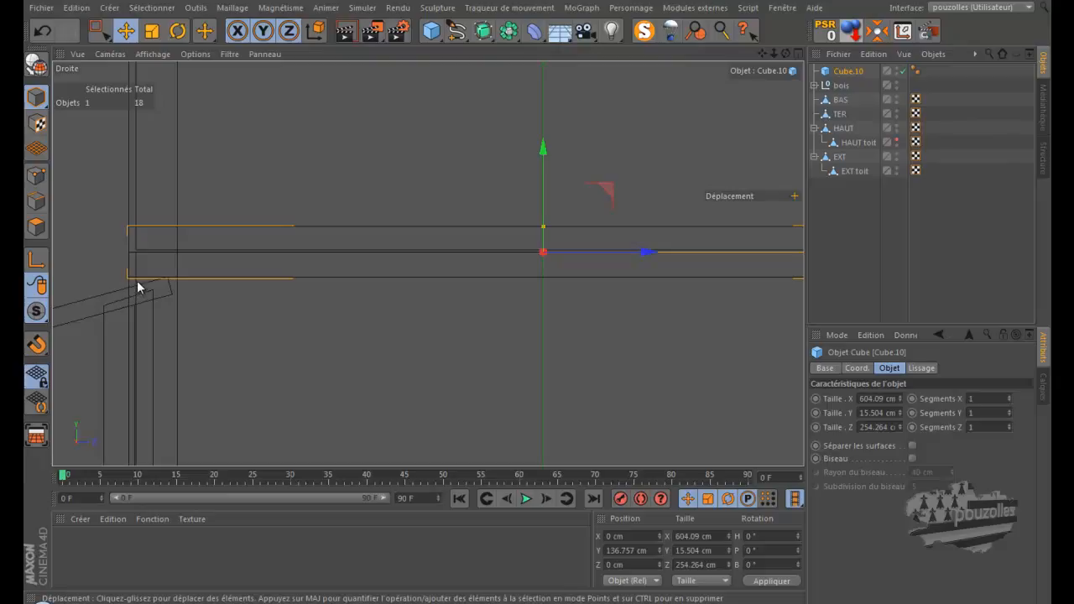
- Raise the house-side top points of EXT and EXT toit together so the roof's upper end overlaps the horizontal beam
{"action": "left_click", "coordinate": [842, 157]}
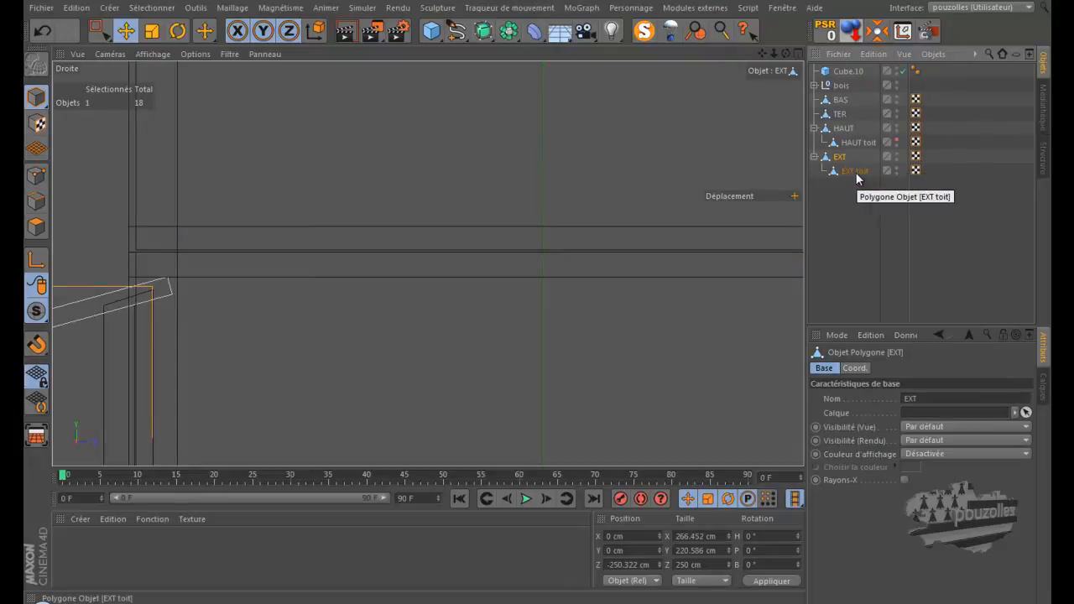
{"action": "left_click", "coordinate": [856, 172], "text": "ctrl"}
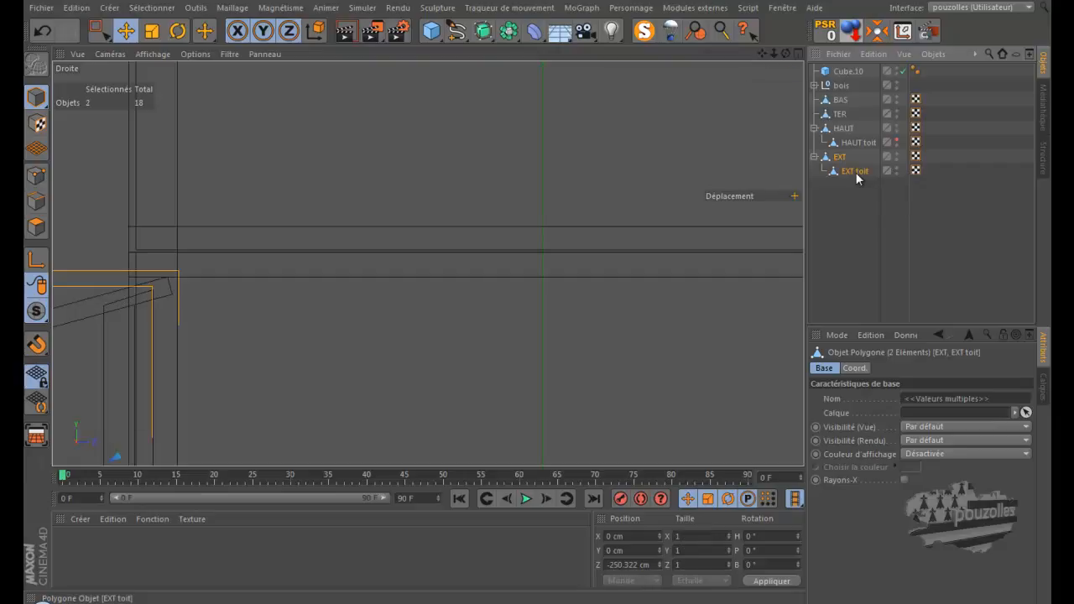
{"action": "key", "text": "o"}
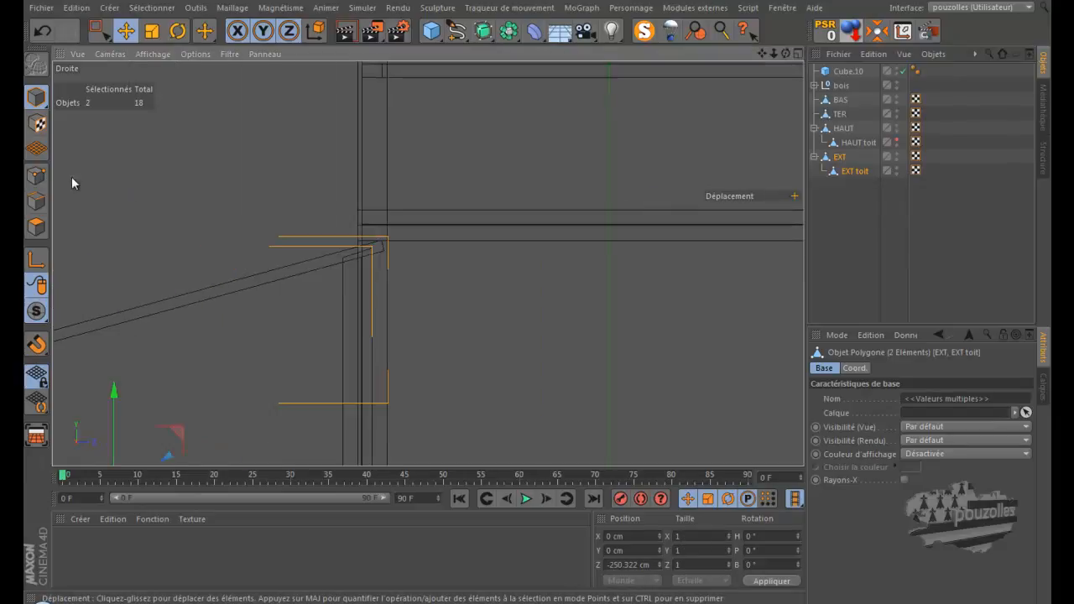
{"action": "left_click", "coordinate": [36, 176]}
{"action": "left_click", "coordinate": [97, 31]}
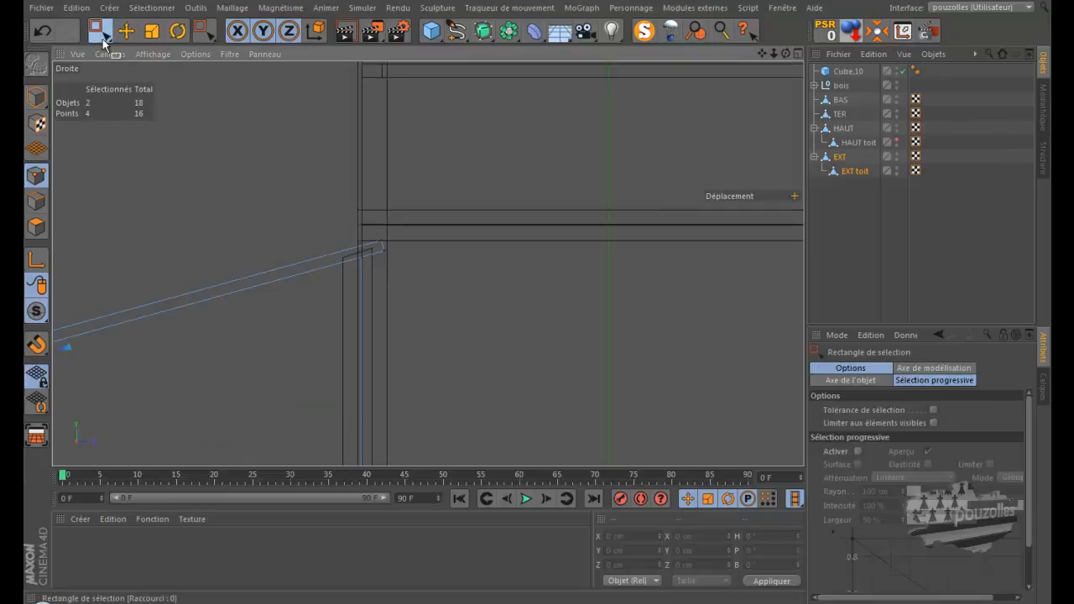
{"action": "left_click_drag", "start_coordinate": [316, 216], "coordinate": [406, 291]}
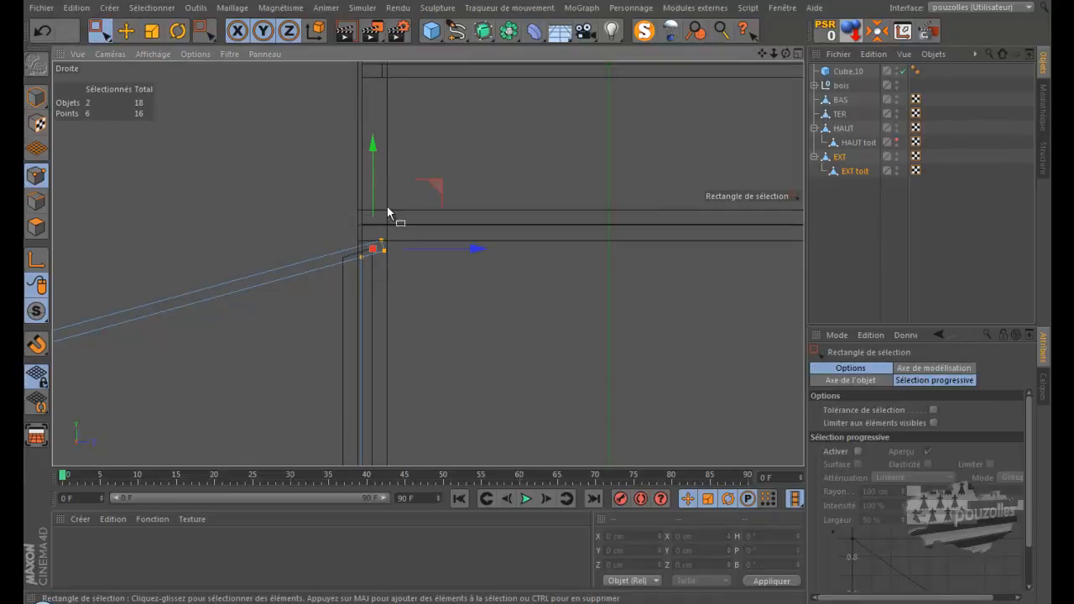
{"action": "scroll", "coordinate": [373, 237], "scroll_direction": "up", "scroll_amount": 5}
{"action": "scroll", "coordinate": [347, 283], "scroll_direction": "up", "scroll_amount": 3}
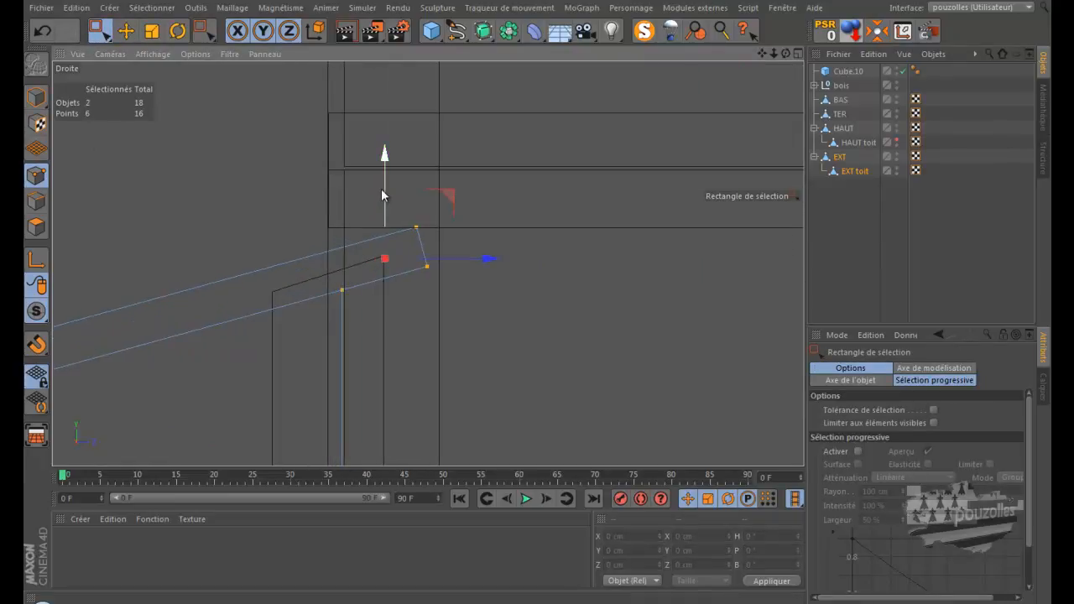
{"action": "left_click_drag", "start_coordinate": [385, 168], "coordinate": [385, 141]}
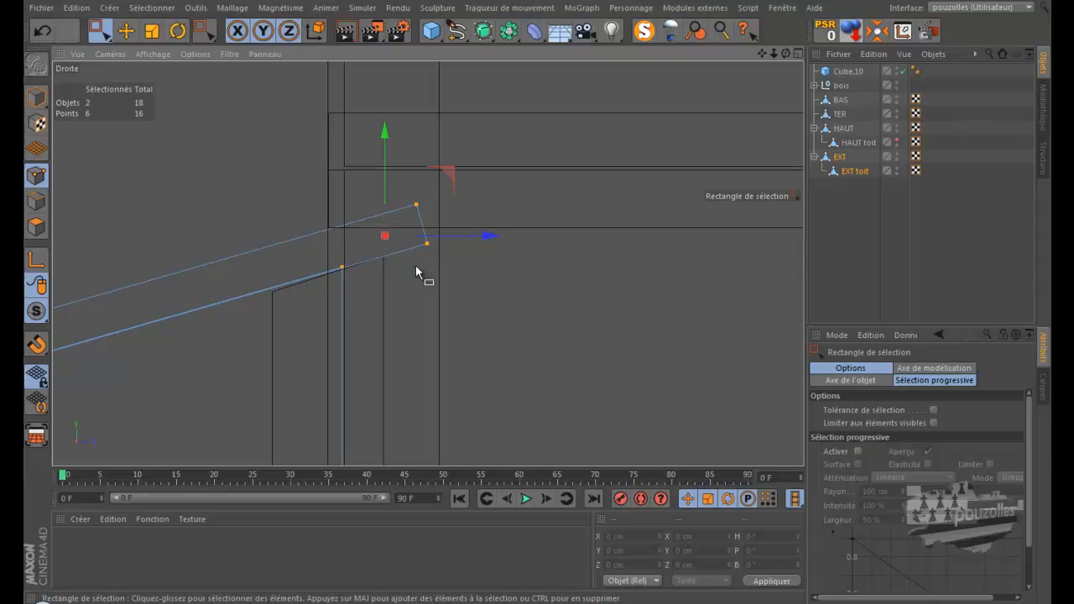
{"action": "left_click", "coordinate": [36, 97]}
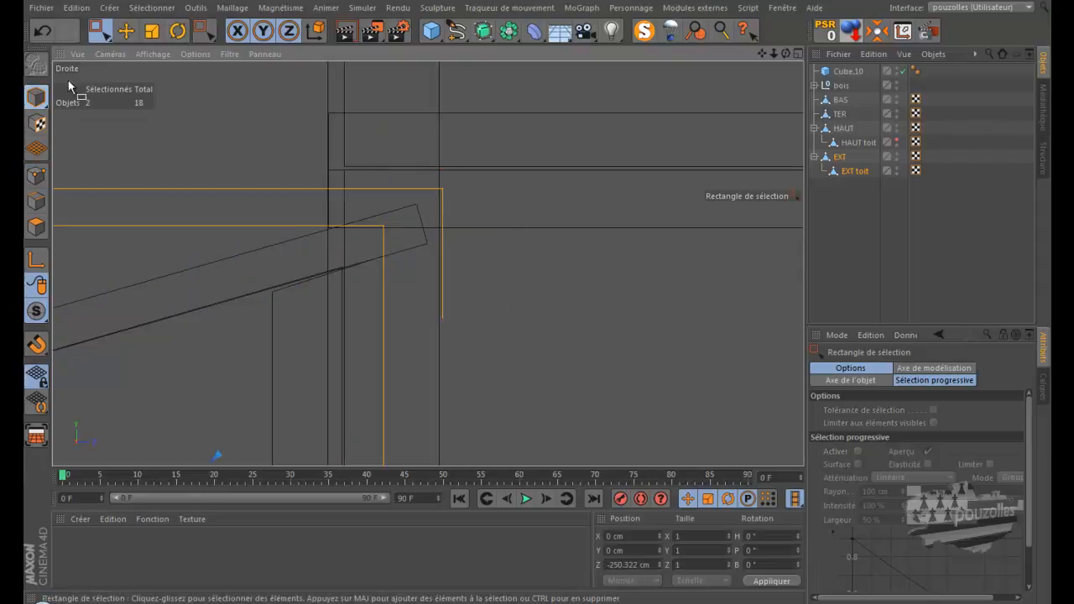
{"action": "left_click", "coordinate": [125, 32]}
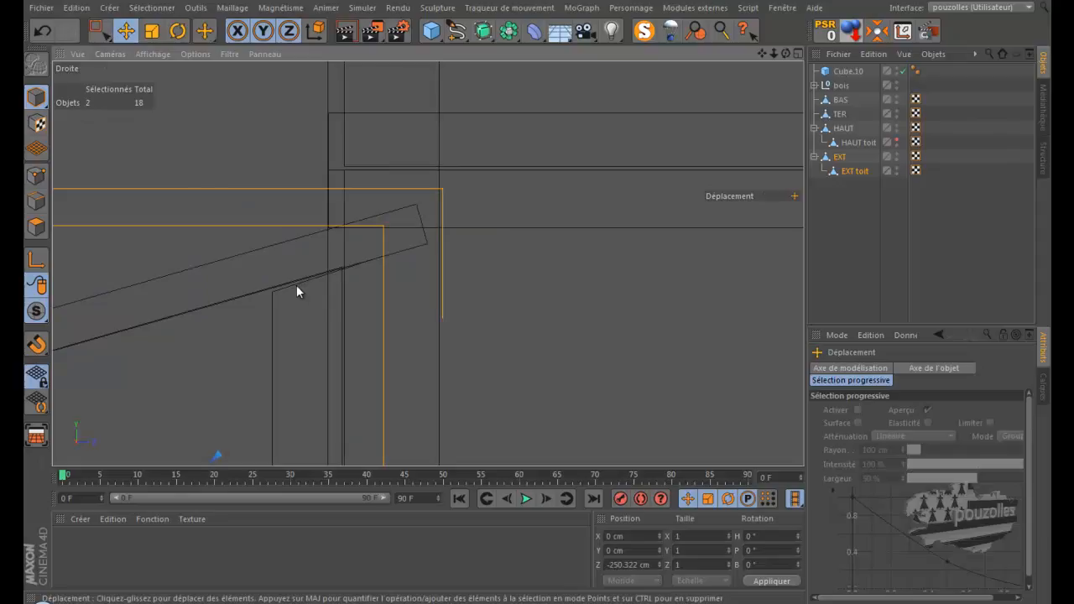
- Check the roof junction in perspective and select the extension's two house-side posts, Cube.6 and Cube.8
{"action": "middle_click", "coordinate": [271, 287]}
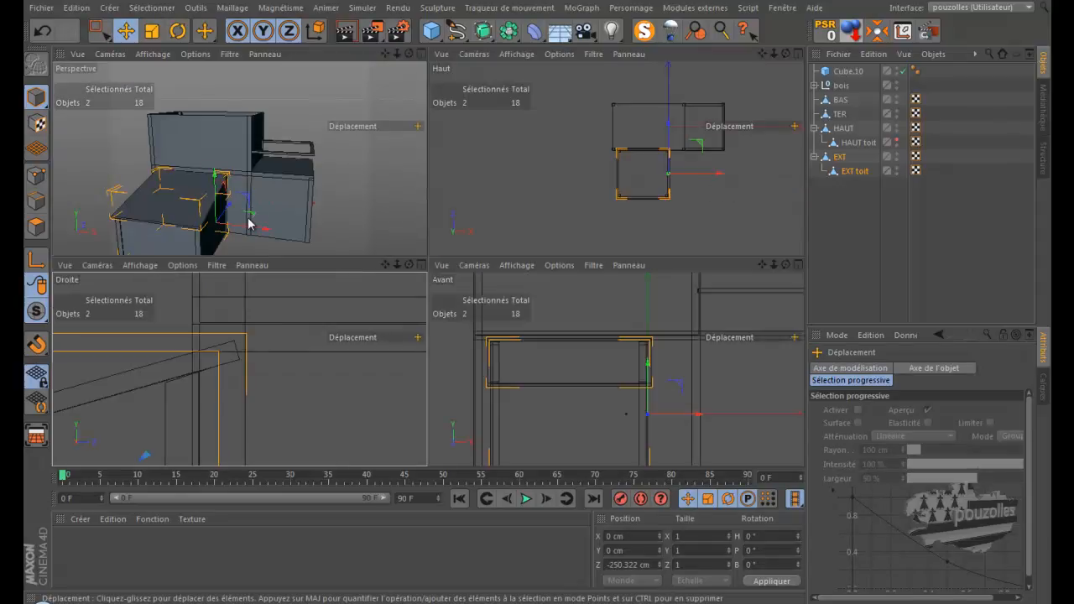
{"action": "middle_click", "coordinate": [250, 224]}
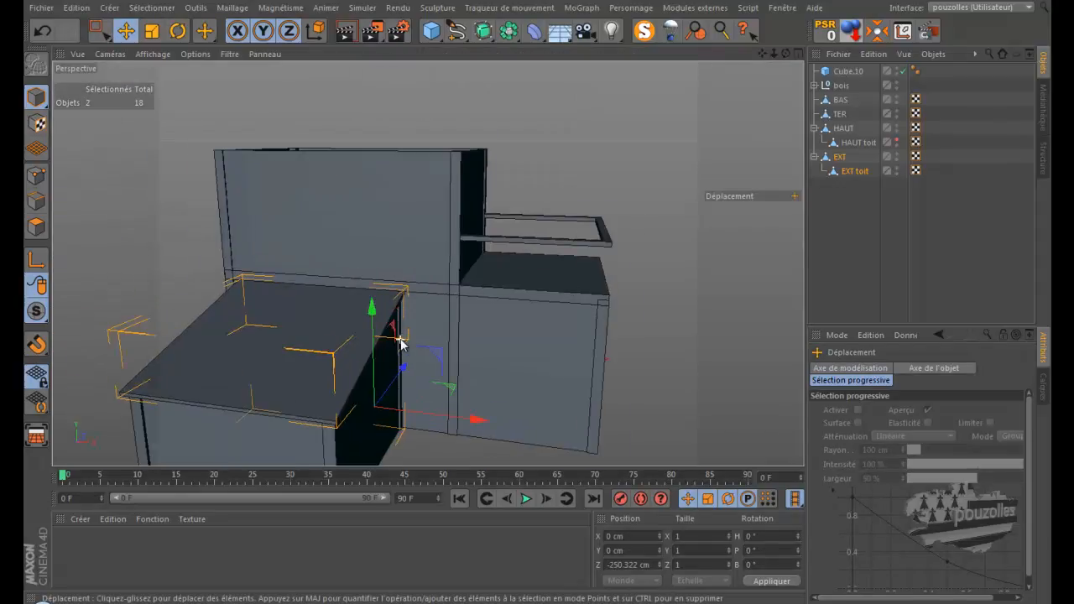
{"action": "scroll", "coordinate": [401, 344], "scroll_direction": "up", "scroll_amount": 5}
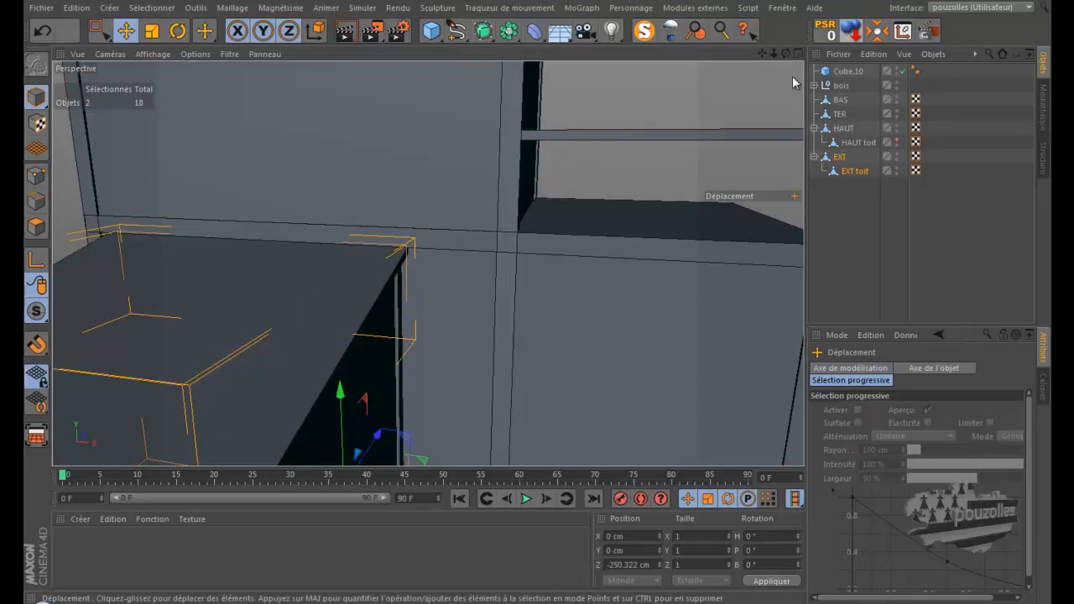
{"action": "left_click_drag", "start_coordinate": [787, 53], "coordinate": [542, 294]}
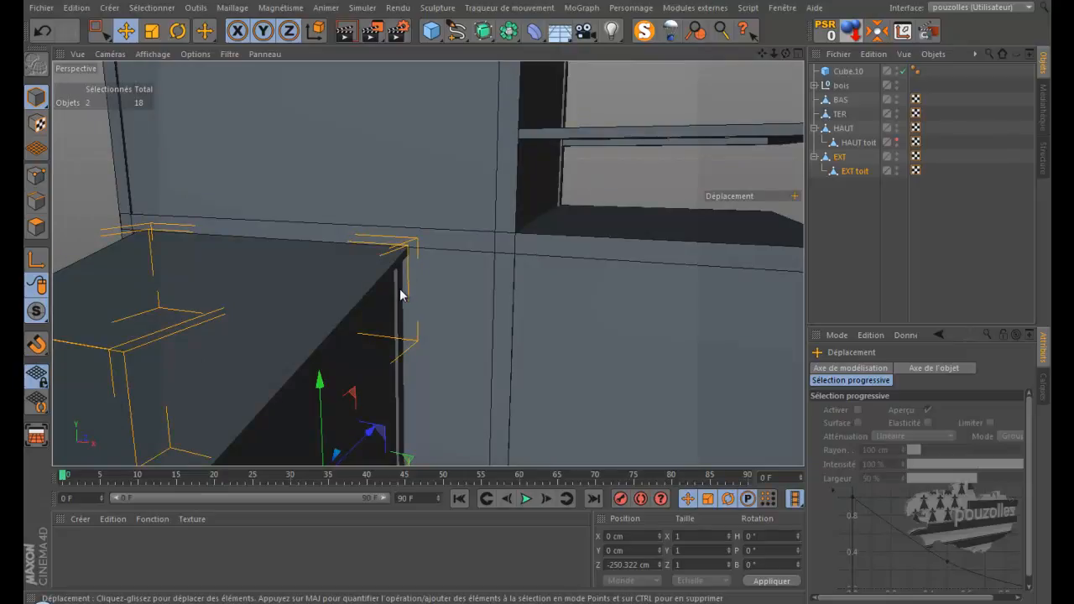
{"action": "left_click", "coordinate": [397, 291]}
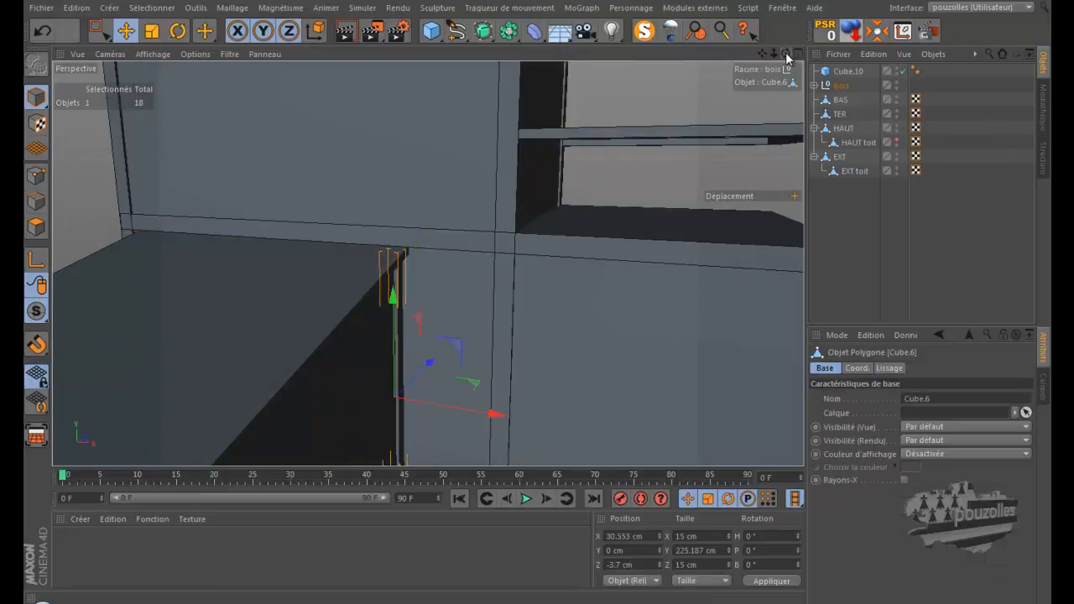
{"action": "left_click_drag", "start_coordinate": [539, 294], "coordinate": [549, 293], "text": "alt"}
{"action": "scroll", "coordinate": [784, 107], "scroll_direction": "down", "scroll_amount": 4}
{"action": "left_click_drag", "start_coordinate": [785, 108], "coordinate": [555, 181], "text": "alt"}
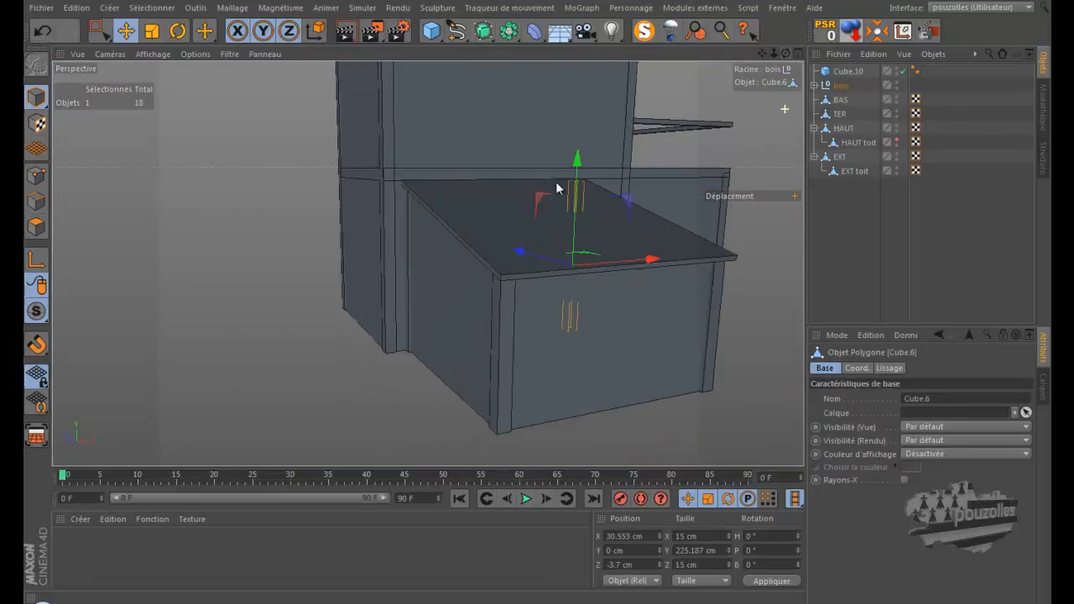
{"action": "left_click", "coordinate": [407, 236], "text": "shift"}
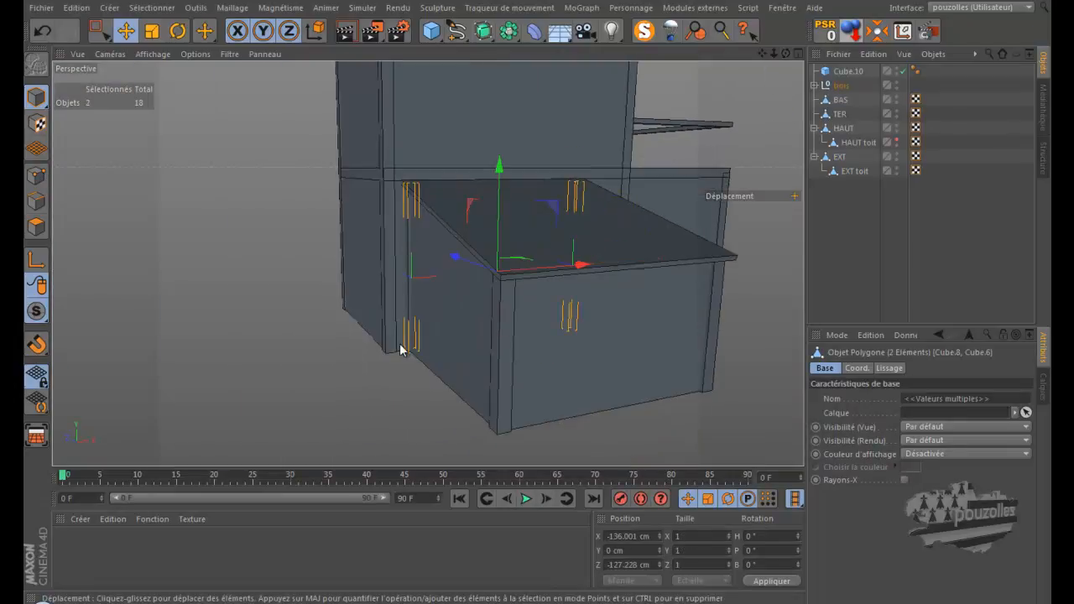
- Raise the upper points of posts Cube.6 and Cube.8 in the right view to meet the underside of the extension roof
{"action": "middle_click", "coordinate": [381, 354]}
{"action": "left_click", "coordinate": [36, 175]}
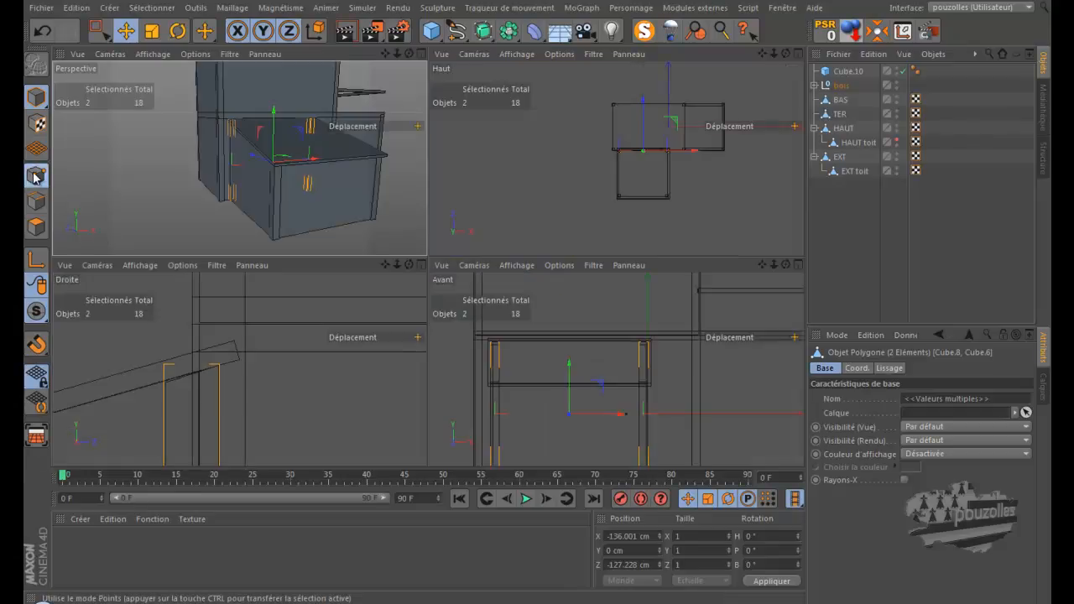
{"action": "scroll", "coordinate": [180, 422], "scroll_direction": "up", "scroll_amount": 4}
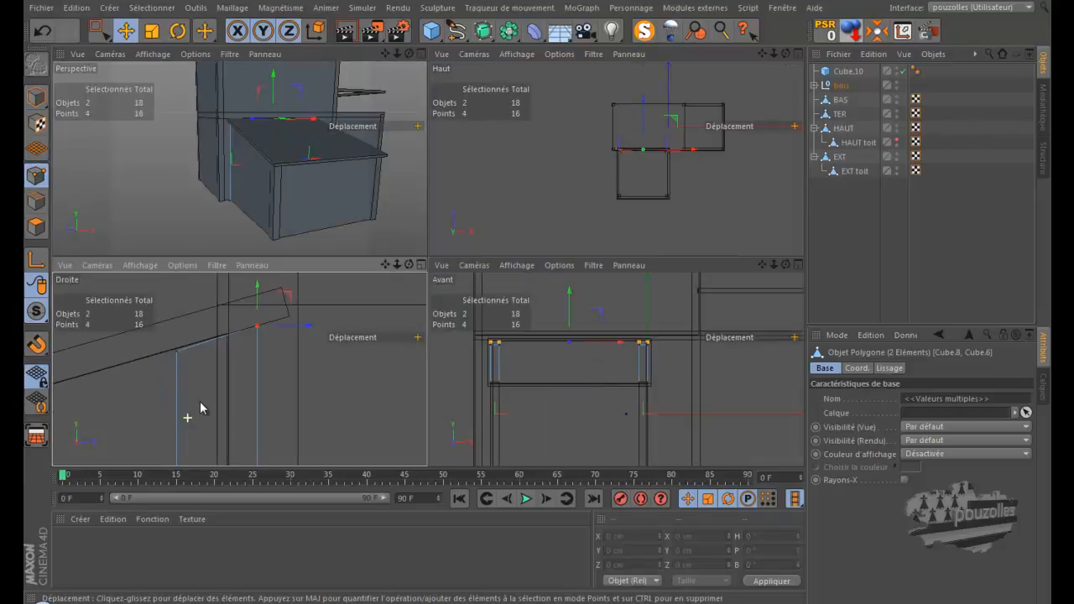
{"action": "left_click", "coordinate": [99, 31]}
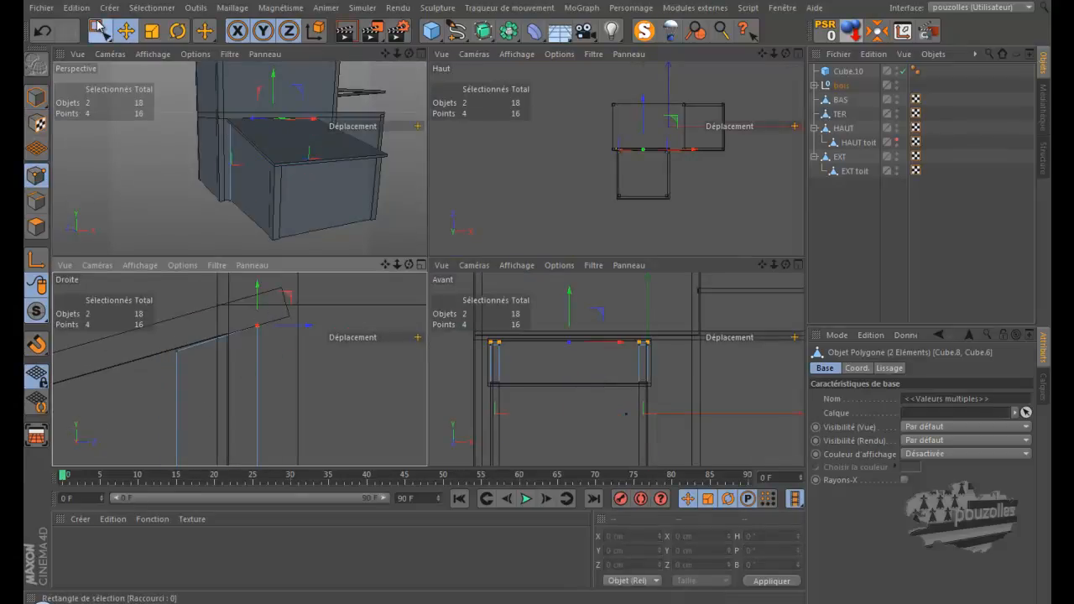
{"action": "left_click_drag", "start_coordinate": [258, 288], "coordinate": [260, 281]}
{"action": "left_click_drag", "start_coordinate": [194, 339], "coordinate": [166, 367]}
{"action": "left_click_drag", "start_coordinate": [179, 308], "coordinate": [179, 302]}
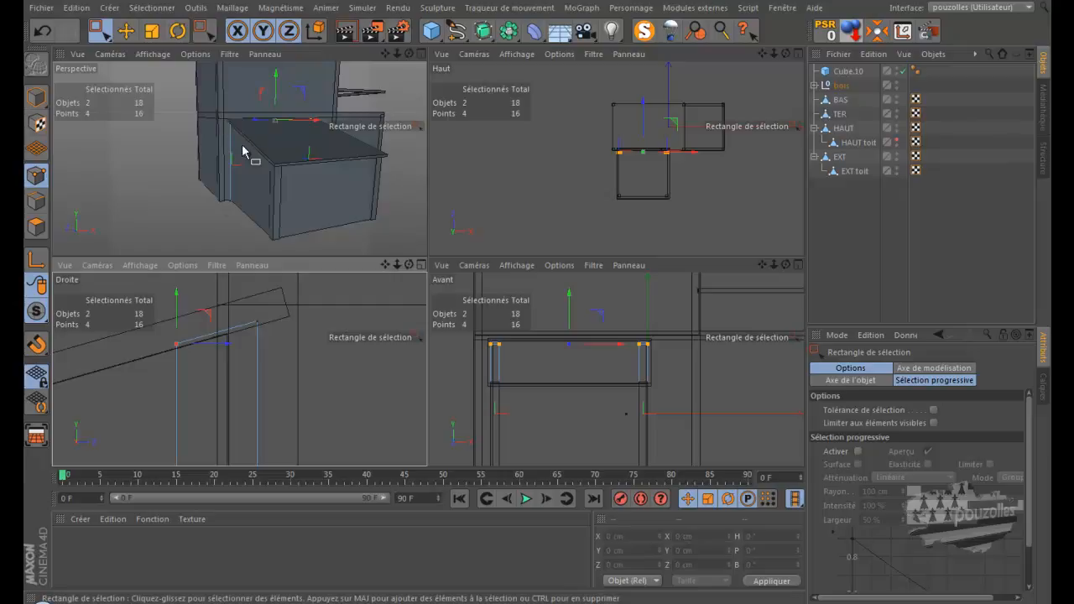
- Inspect the extension roof, beam and terrace junctions in perspective, and select Cube.10
{"action": "middle_click", "coordinate": [197, 211]}
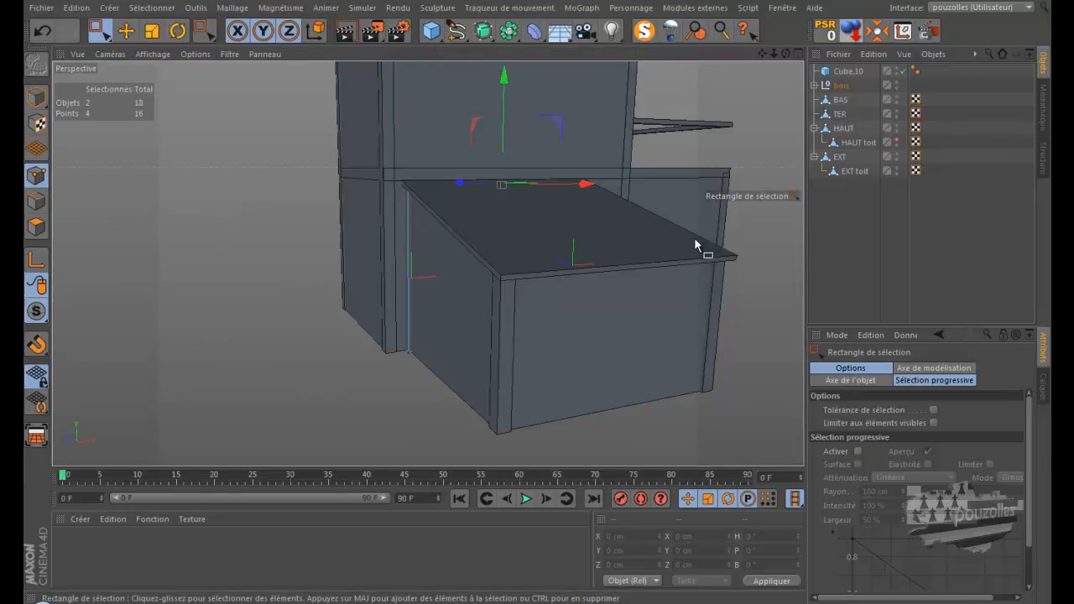
{"action": "scroll", "coordinate": [756, 159], "scroll_direction": "down", "scroll_amount": 2}
{"action": "left_click_drag", "start_coordinate": [762, 53], "coordinate": [544, 293]}
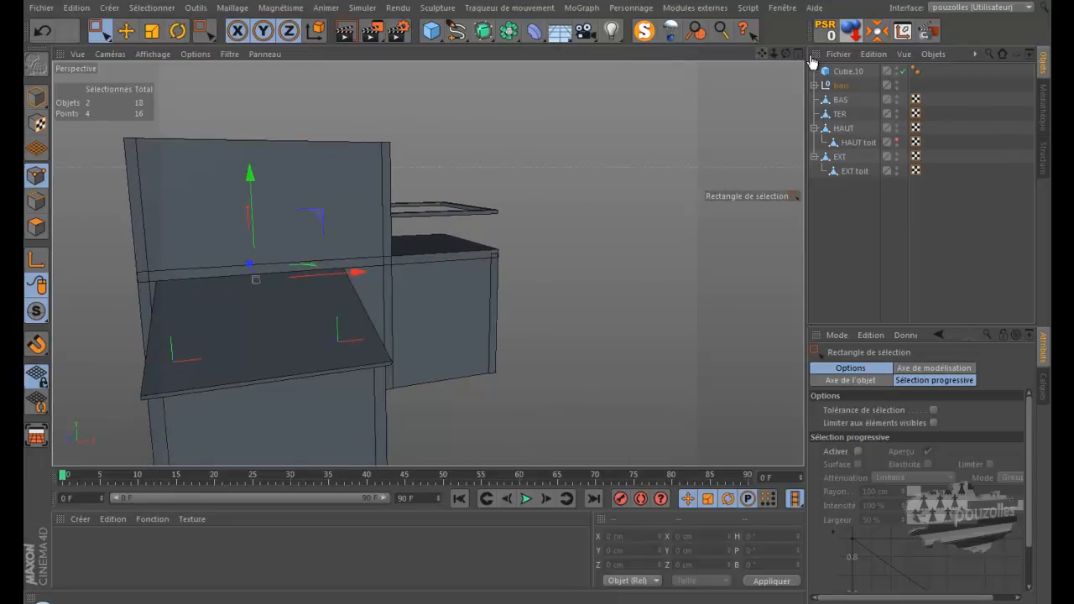
{"action": "left_click_drag", "start_coordinate": [785, 54], "coordinate": [537, 293]}
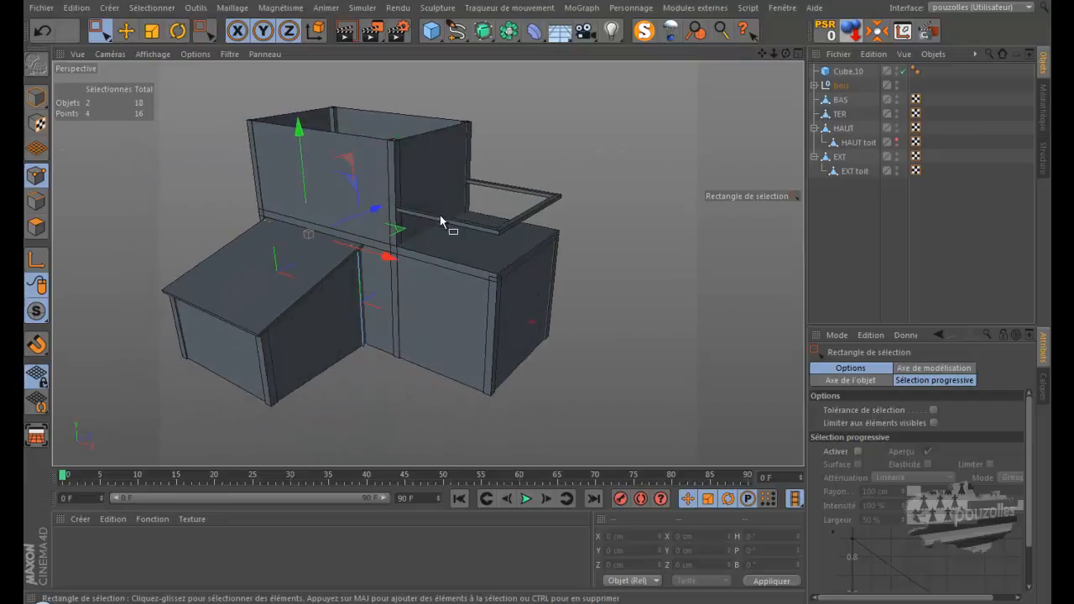
{"action": "scroll", "coordinate": [442, 241], "scroll_direction": "up", "scroll_amount": 5}
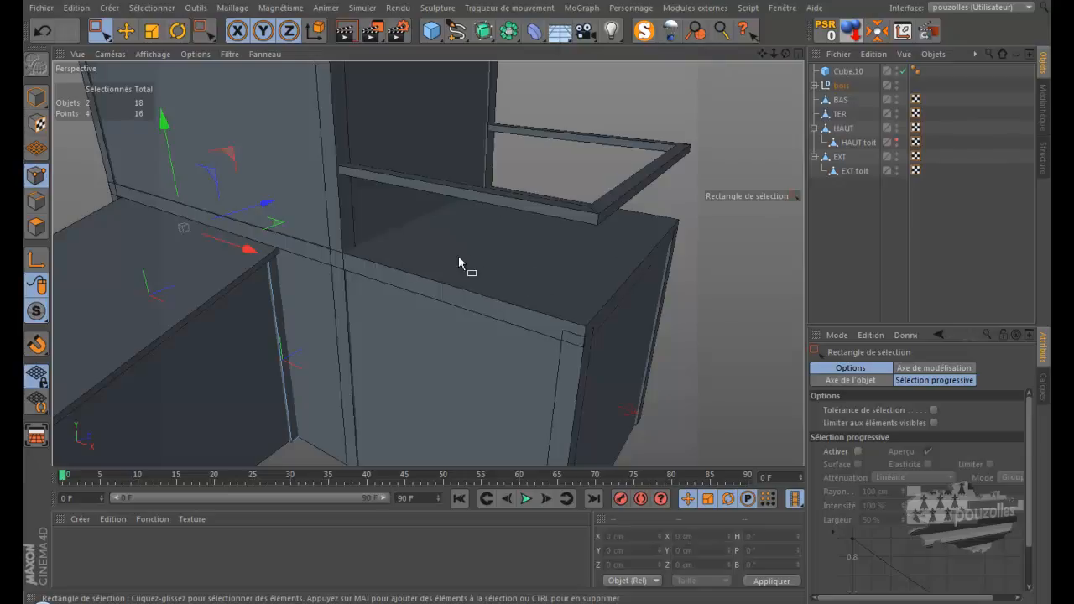
{"action": "left_click", "coordinate": [847, 72]}
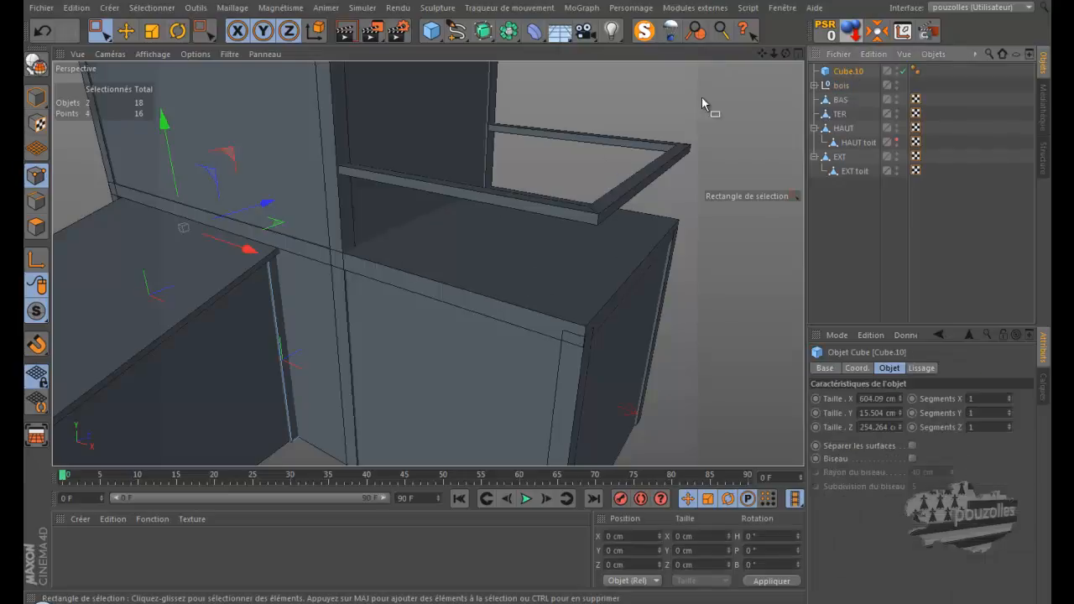
- Convert the horizontal beam Cube.10 to an editable polygon object and switch to polygon editing
{"action": "left_click", "coordinate": [36, 65]}
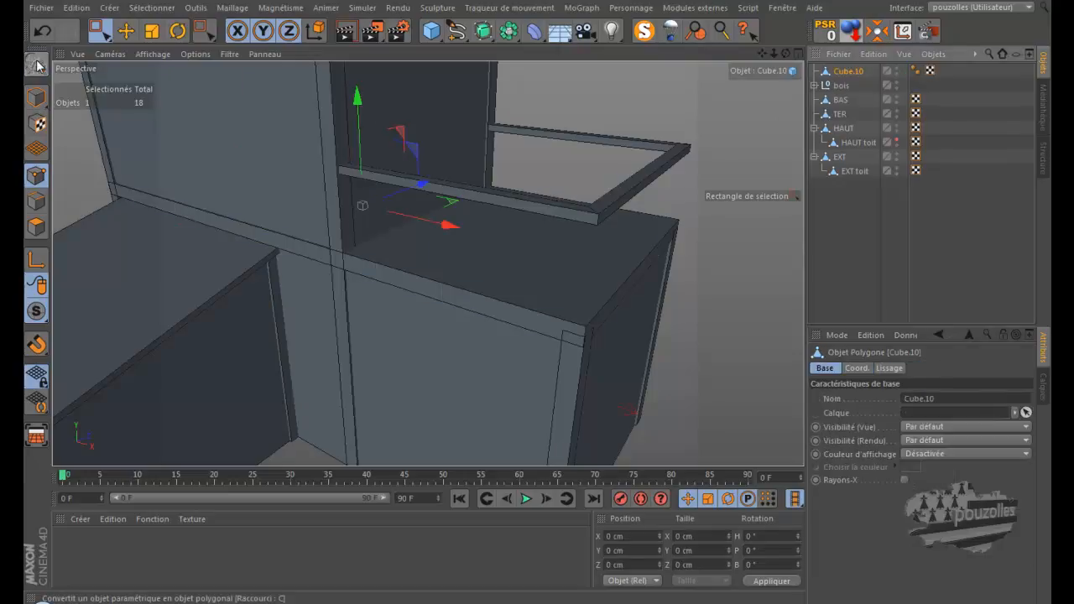
{"action": "left_click", "coordinate": [37, 227]}
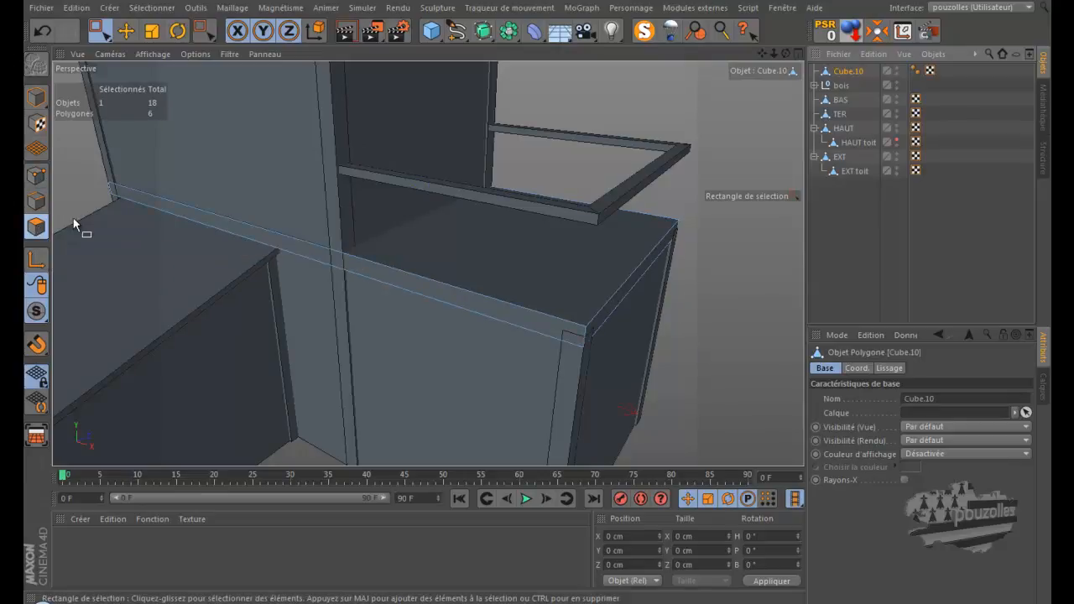
{"action": "left_click", "coordinate": [126, 31]}
{"action": "left_click", "coordinate": [443, 241]}
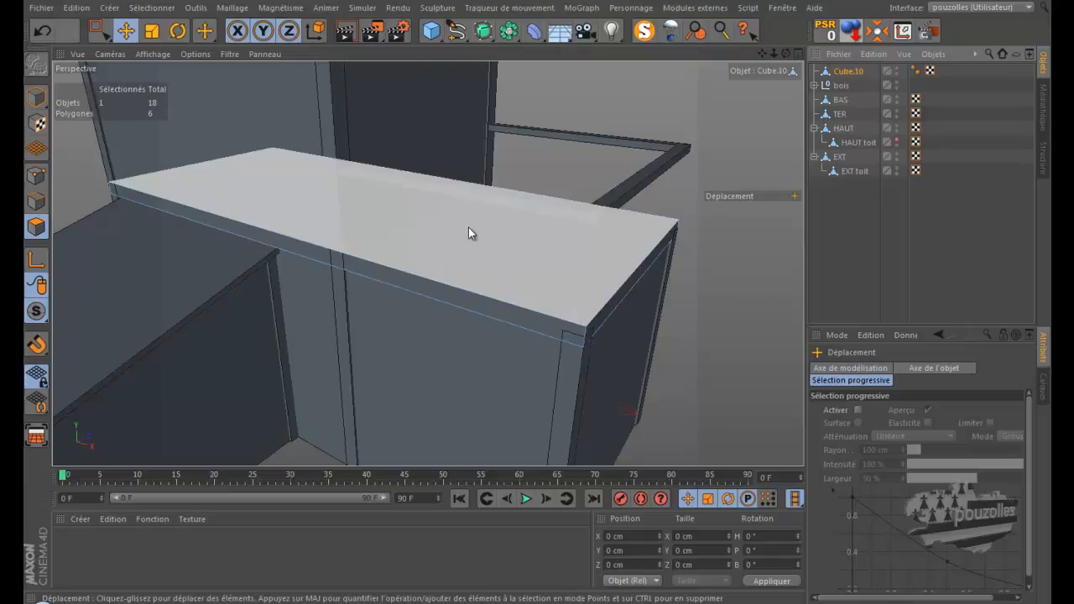
- Select the upper and lower faces of Cube.10 with the selection brush, with the limit to visible elements turned off
{"action": "left_click", "coordinate": [99, 31]}
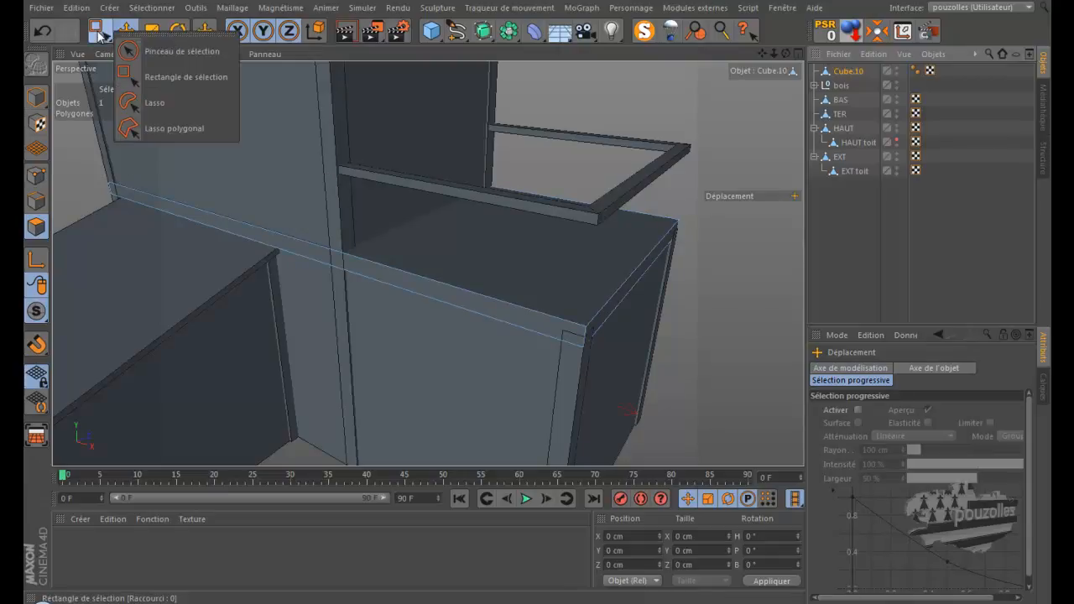
{"action": "left_click", "coordinate": [161, 53]}
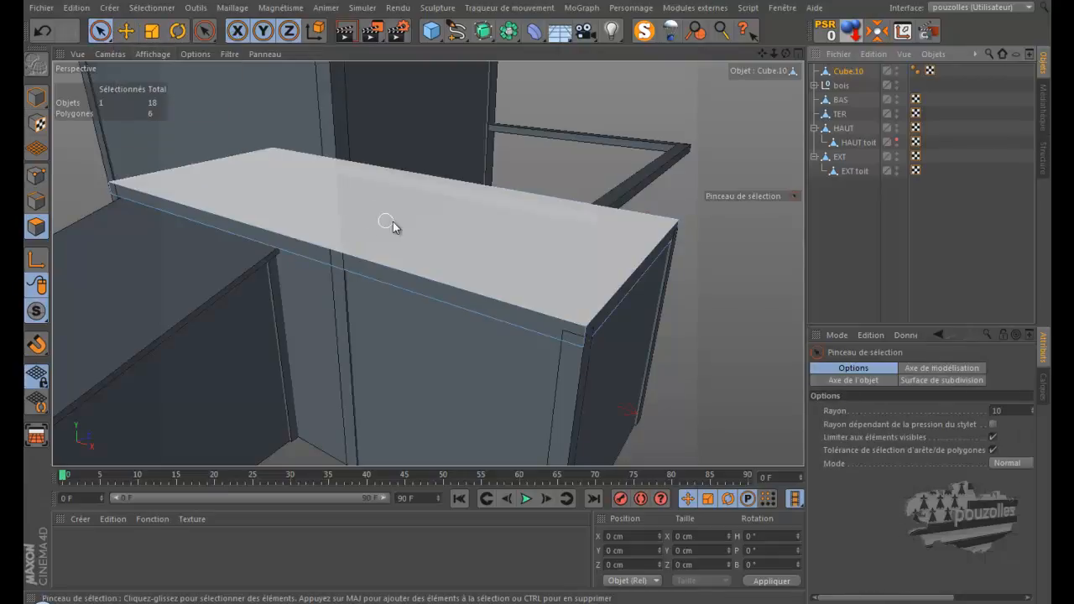
{"action": "left_click", "coordinate": [994, 437]}
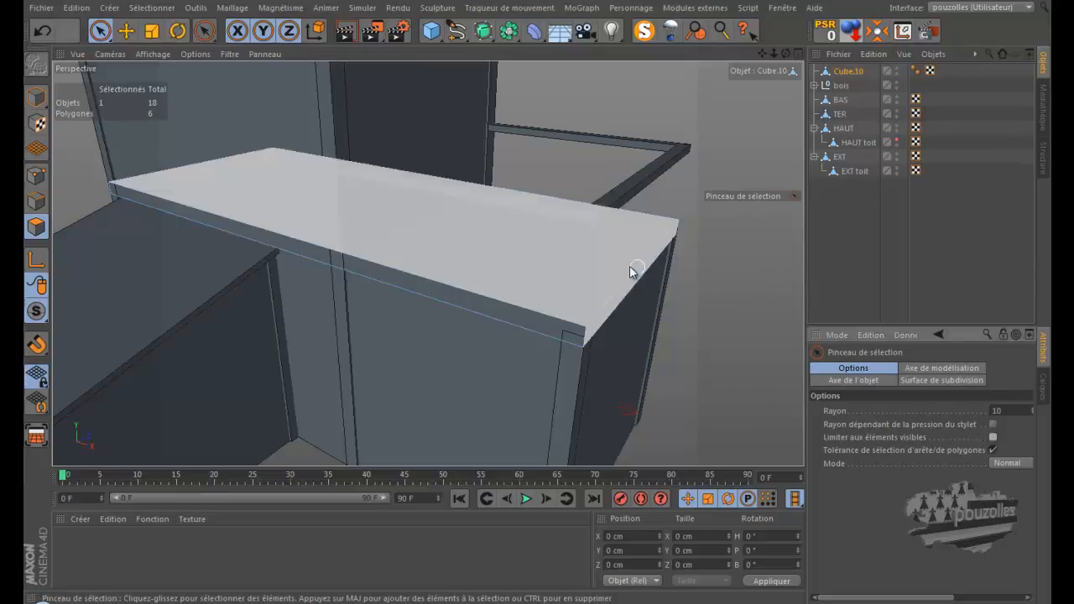
{"action": "left_click", "coordinate": [515, 269]}
{"action": "left_click", "coordinate": [506, 260]}
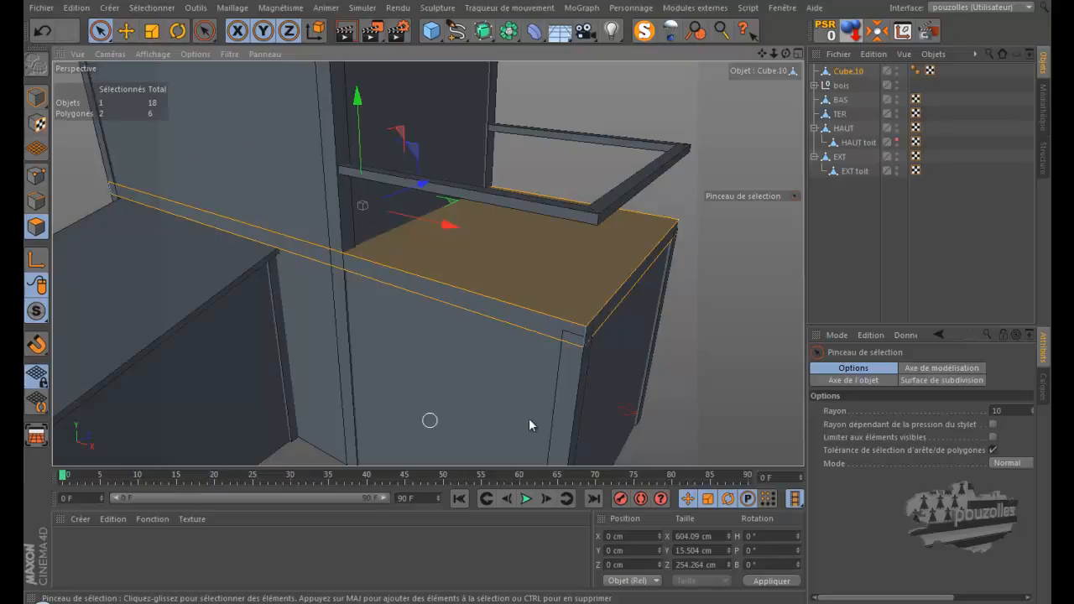
- Try an inner extrusion with a 10.2 cm offset on the upper and lower faces of Cube.10, and undo it
{"action": "right_click", "coordinate": [710, 314]}
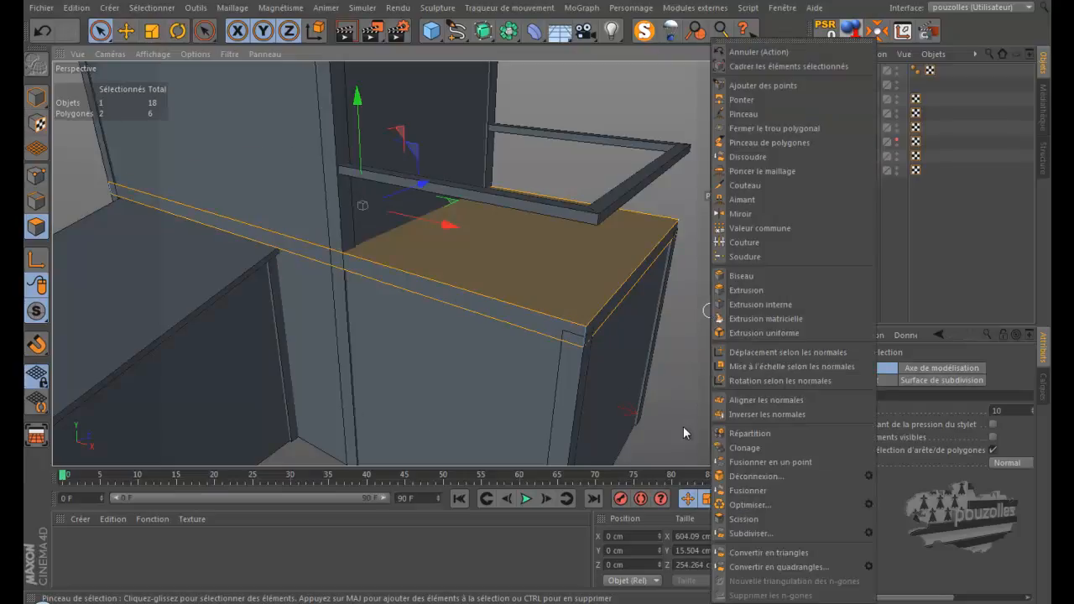
{"action": "left_click", "coordinate": [755, 307]}
{"action": "left_click_drag", "start_coordinate": [540, 296], "coordinate": [538, 296]}
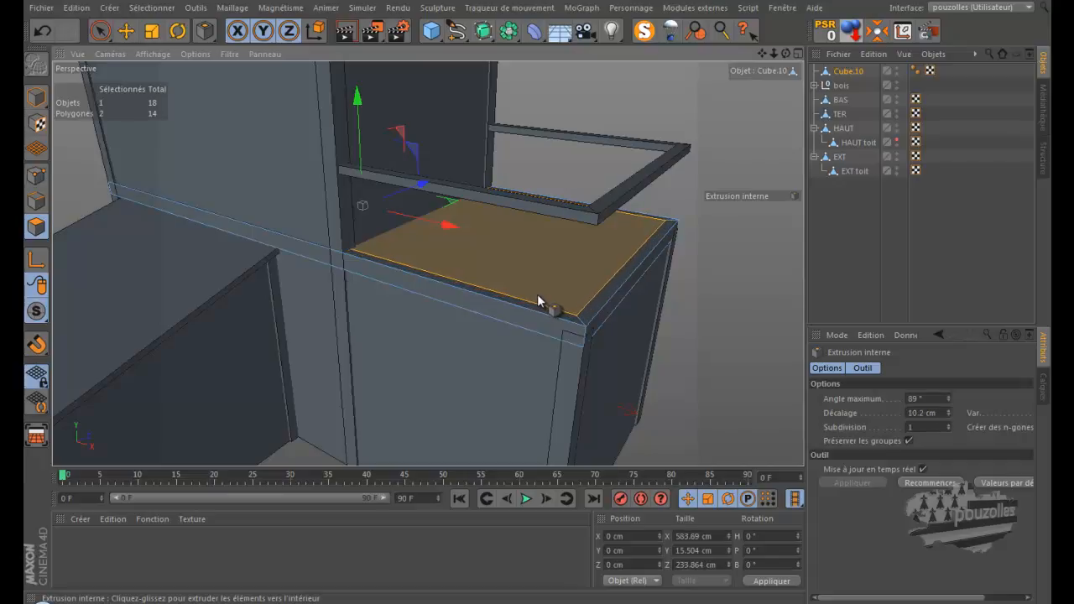
{"action": "left_click", "coordinate": [42, 35]}
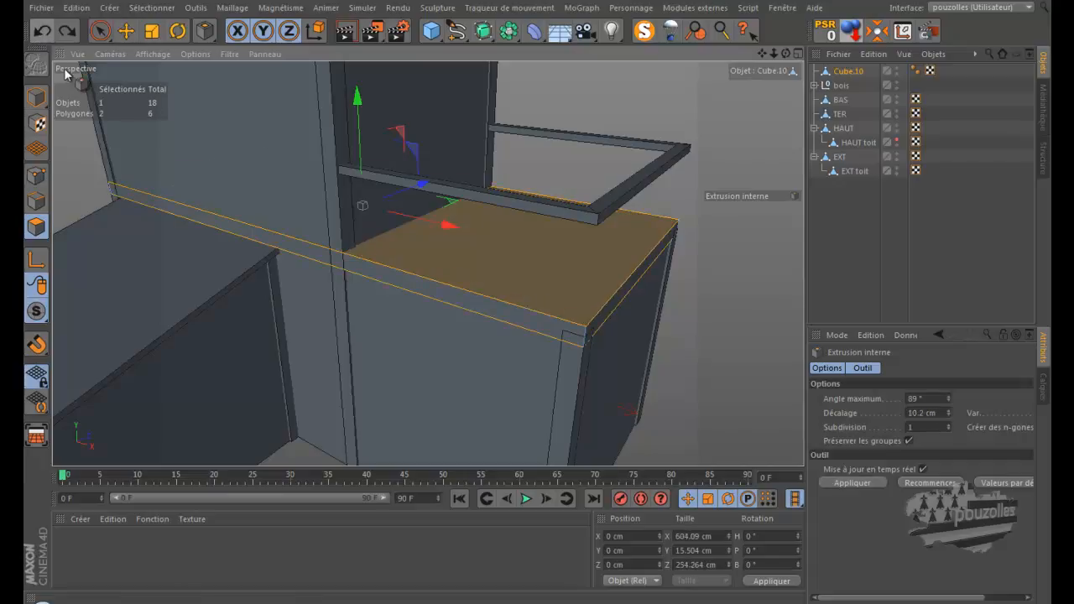
- Inset the selected top and bottom faces of Cube.10 by about 11.3 cm with an inner extrusion
{"action": "middle_click", "coordinate": [400, 256]}
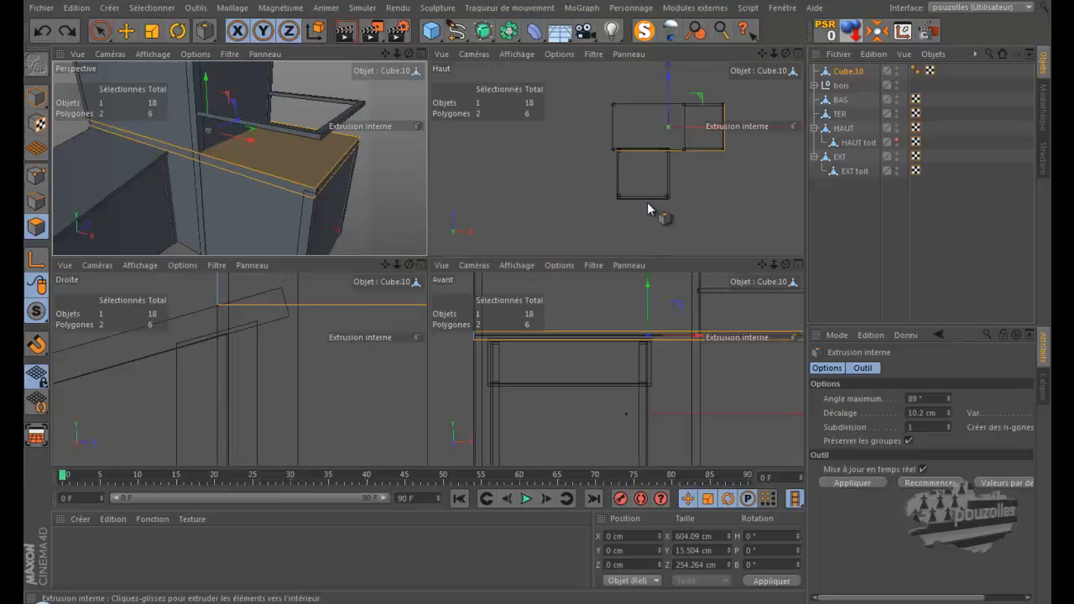
{"action": "middle_click", "coordinate": [738, 160]}
{"action": "scroll", "coordinate": [709, 174], "scroll_direction": "up", "scroll_amount": 3}
{"action": "scroll", "coordinate": [703, 183], "scroll_direction": "up", "scroll_amount": 5}
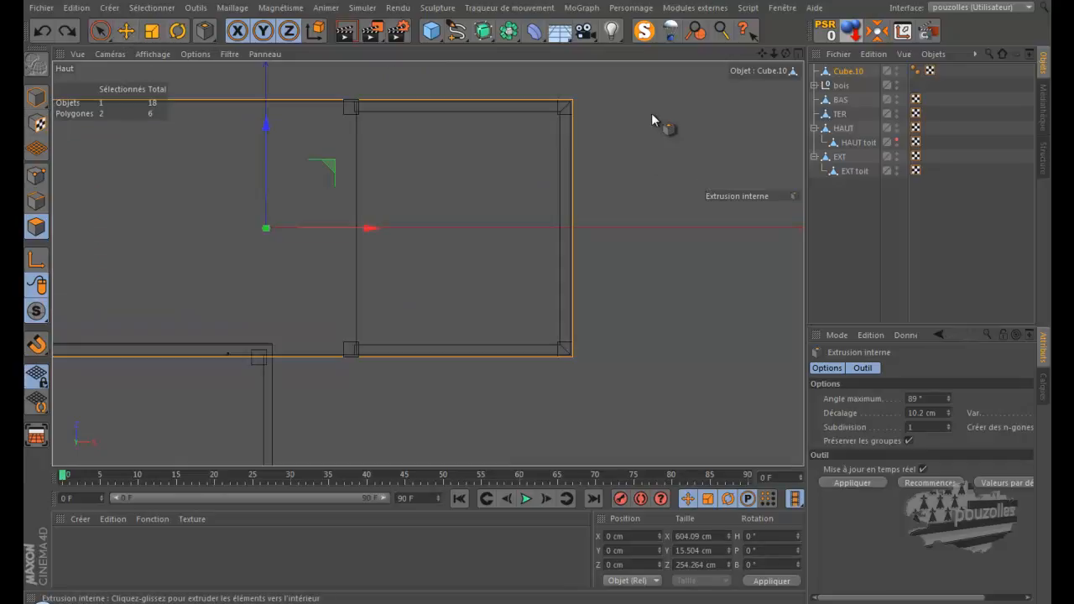
{"action": "left_click_drag", "start_coordinate": [657, 116], "coordinate": [537, 301]}
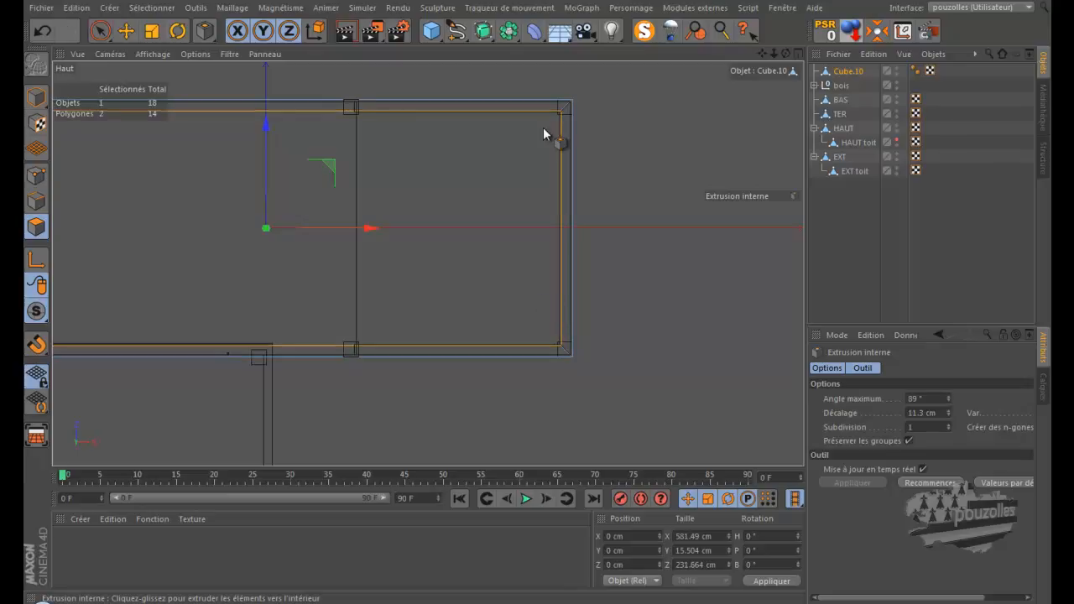
{"action": "middle_click", "coordinate": [186, 183]}
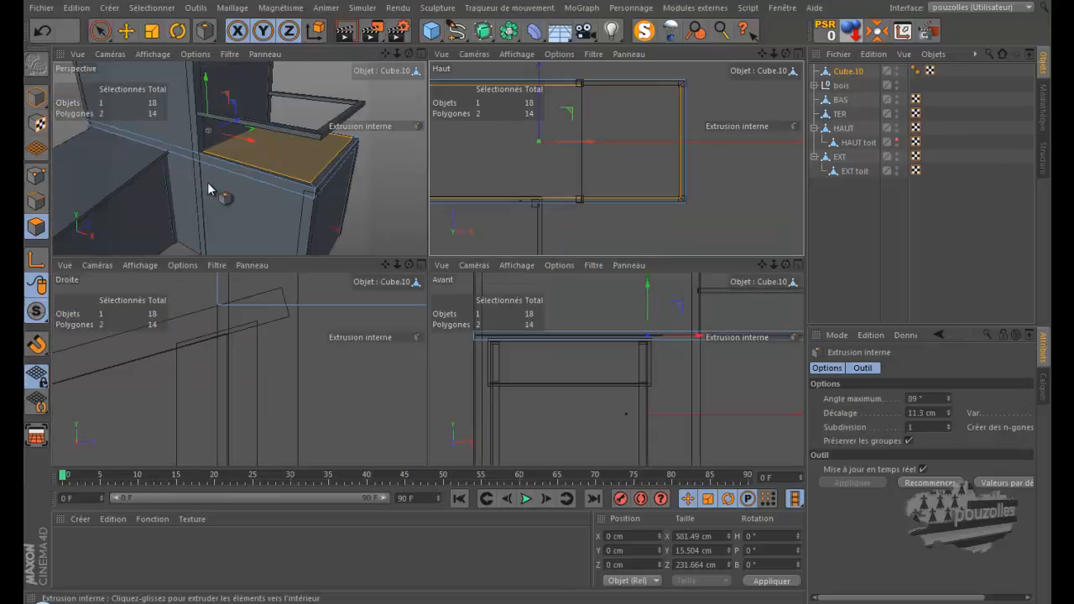
{"action": "middle_click", "coordinate": [224, 182]}
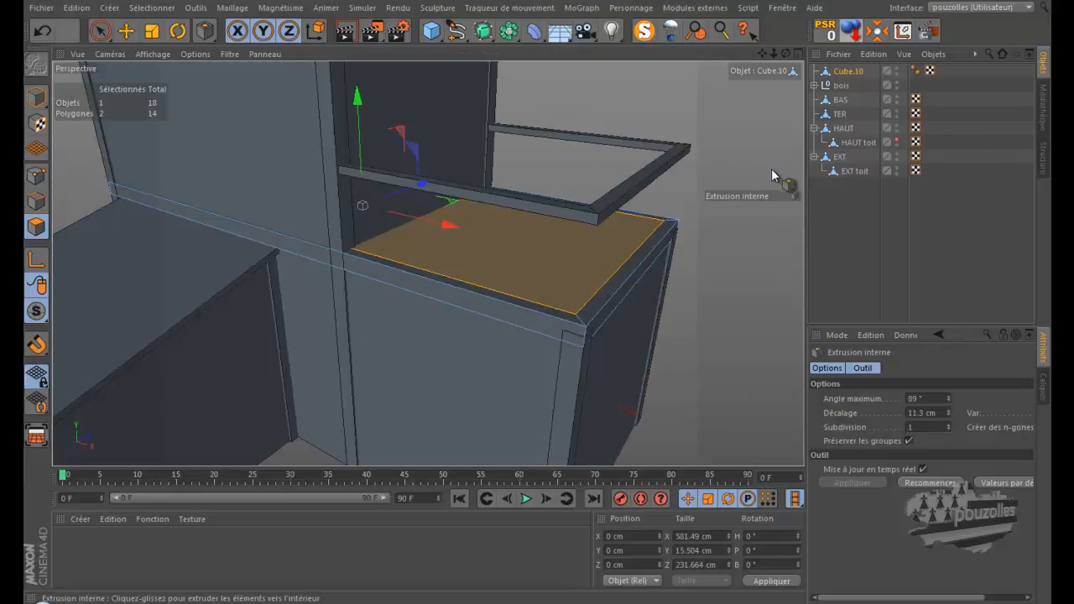
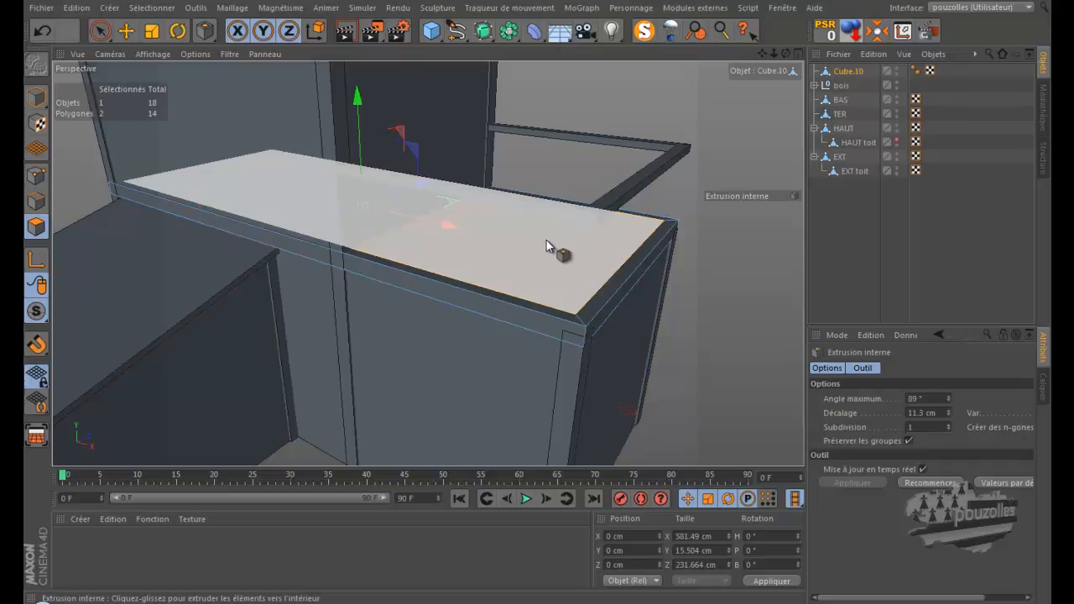
- Try to recess the slab's inset top face by extruding it -5 cm
{"action": "left_click", "coordinate": [546, 243]}
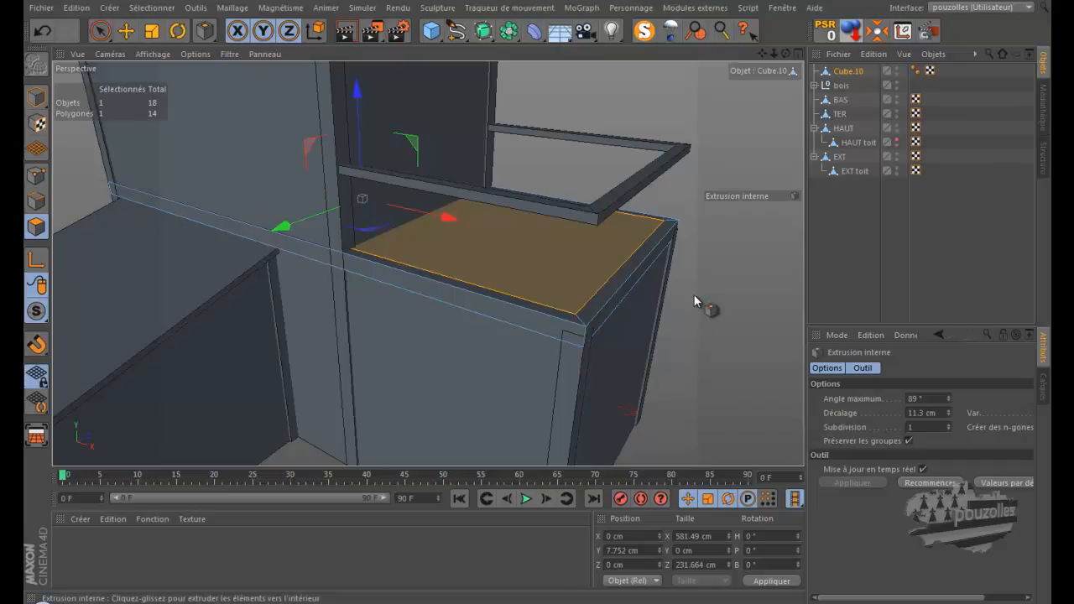
{"action": "right_click", "coordinate": [673, 309]}
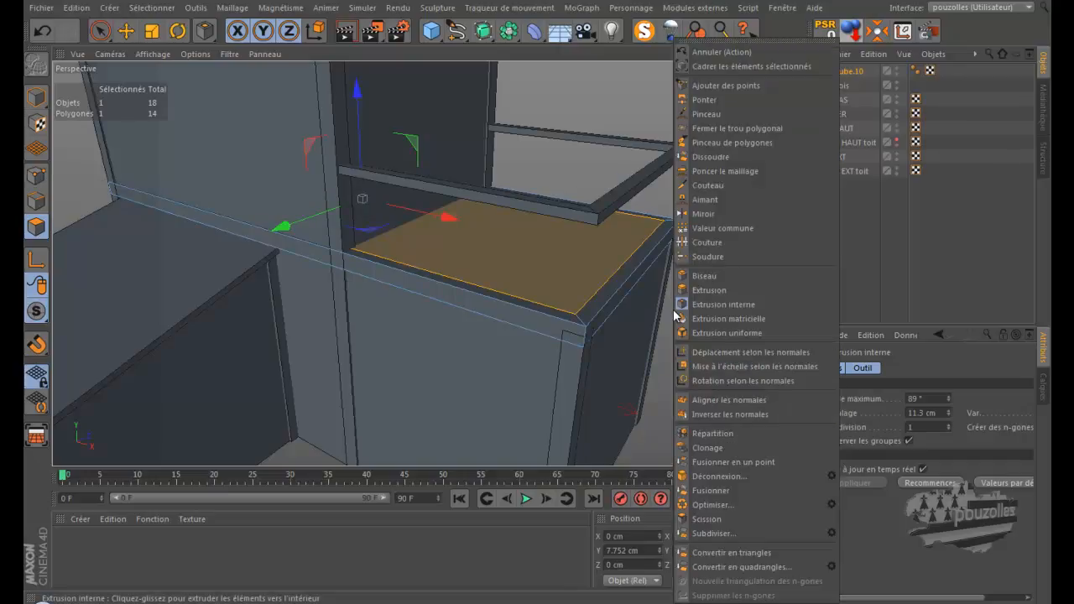
{"action": "left_click", "coordinate": [709, 291]}
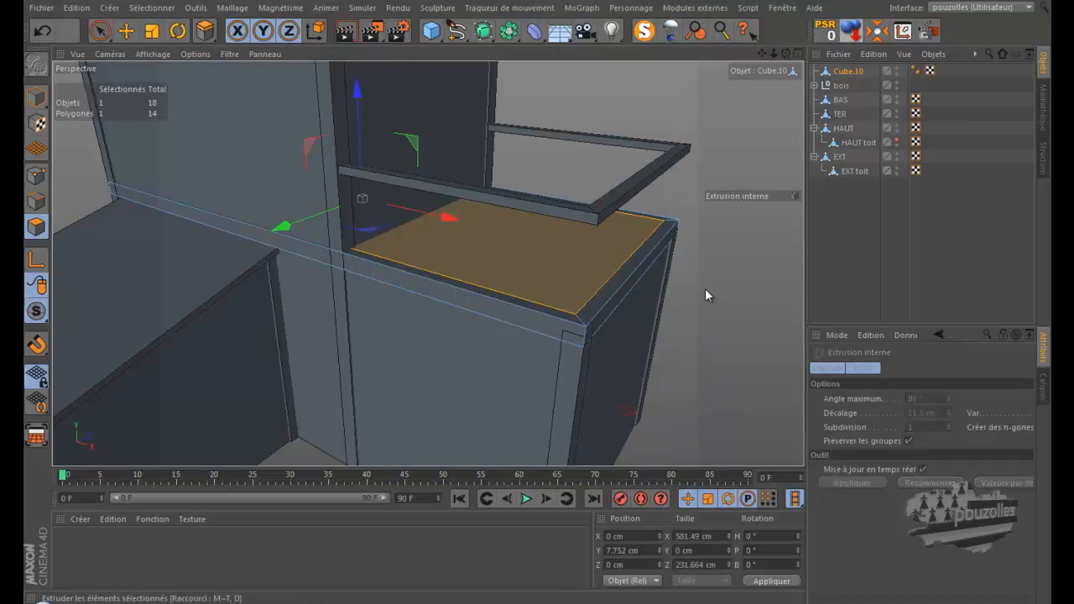
{"action": "middle_click", "coordinate": [646, 344]}
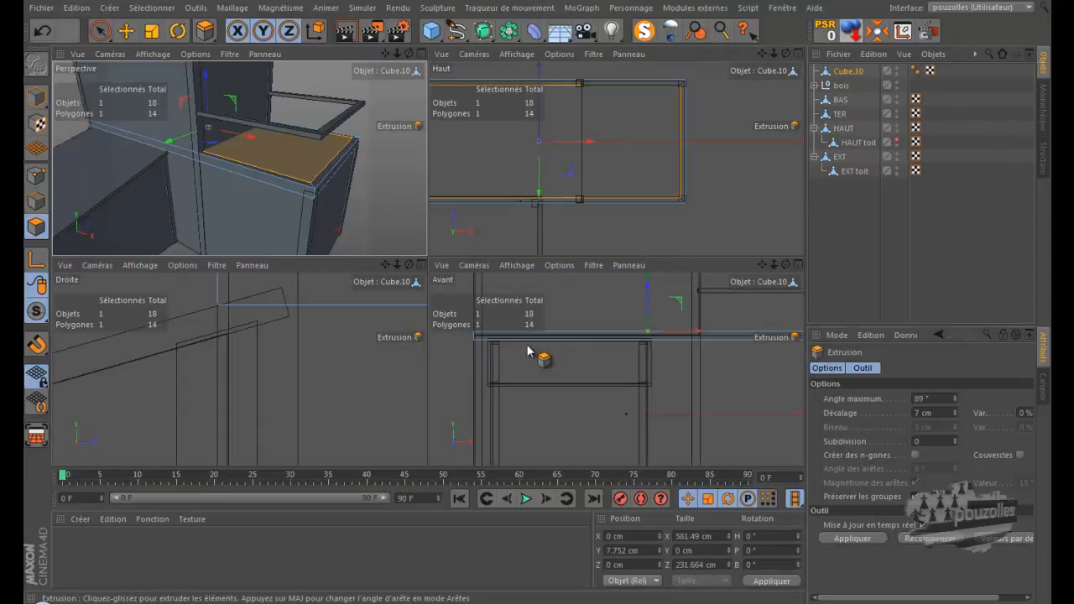
{"action": "middle_click", "coordinate": [589, 350]}
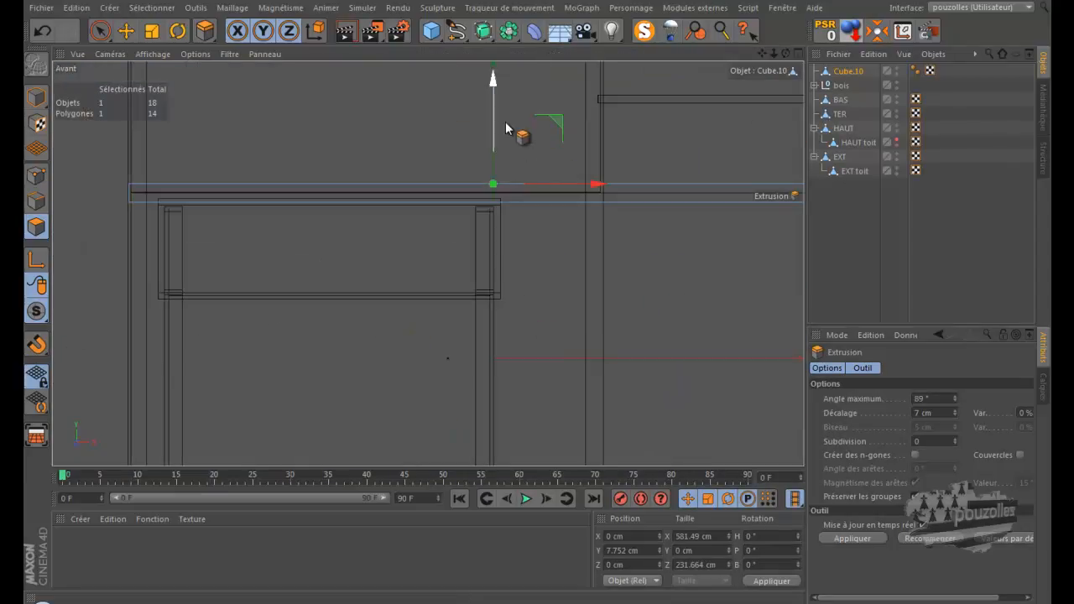
{"action": "left_click_drag", "start_coordinate": [445, 113], "coordinate": [536, 293]}
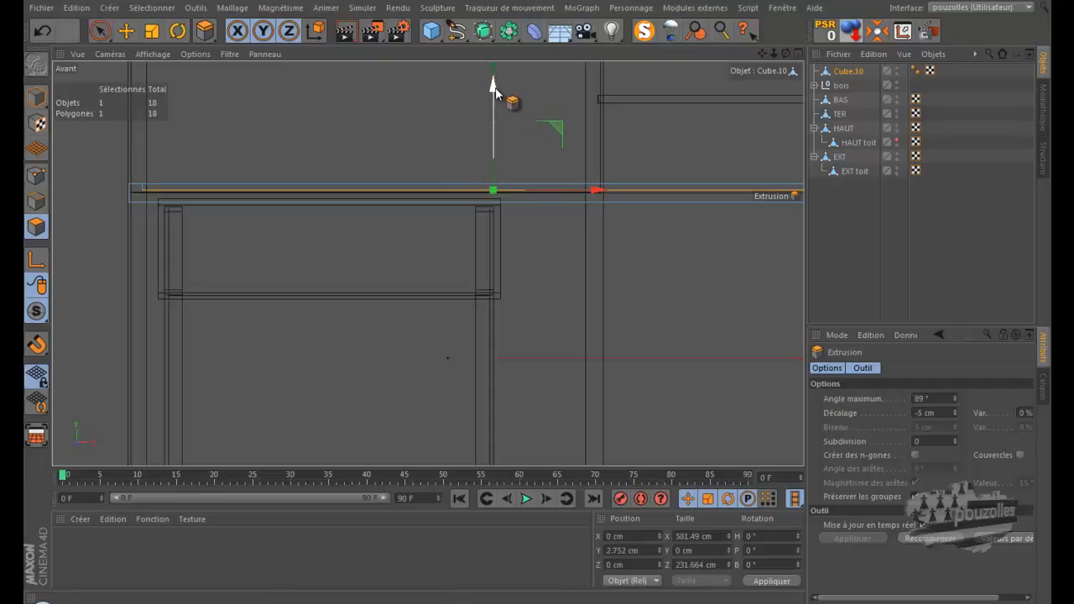
- Try to lower the recessed top face by about 9.5 cm more along the vertical axis
{"action": "left_click_drag", "start_coordinate": [493, 89], "coordinate": [494, 103]}
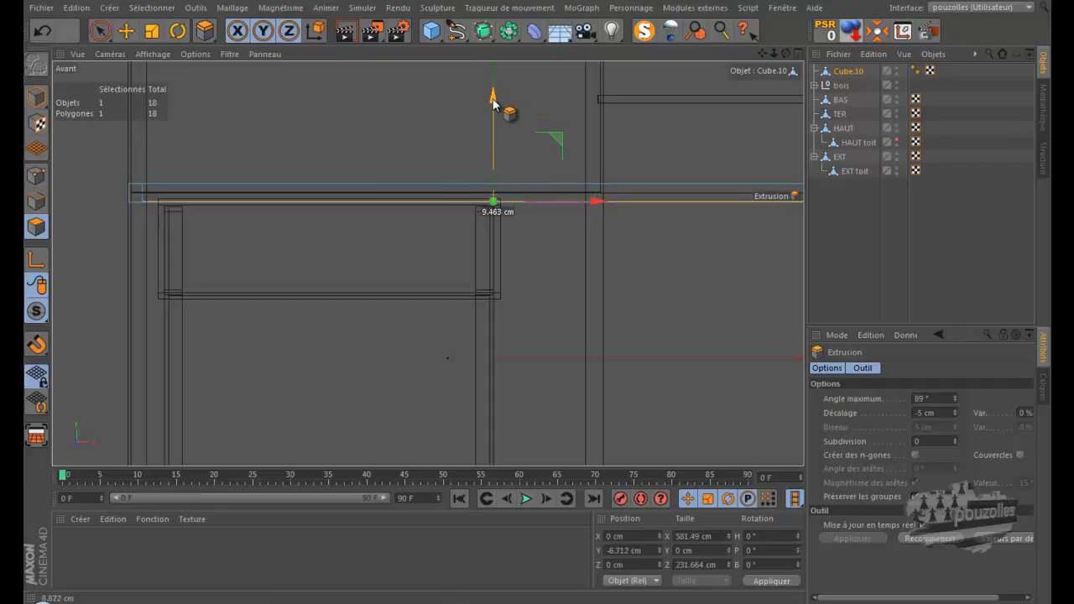
{"action": "left_click_drag", "start_coordinate": [494, 100], "coordinate": [494, 102]}
{"action": "middle_click", "coordinate": [77, 212]}
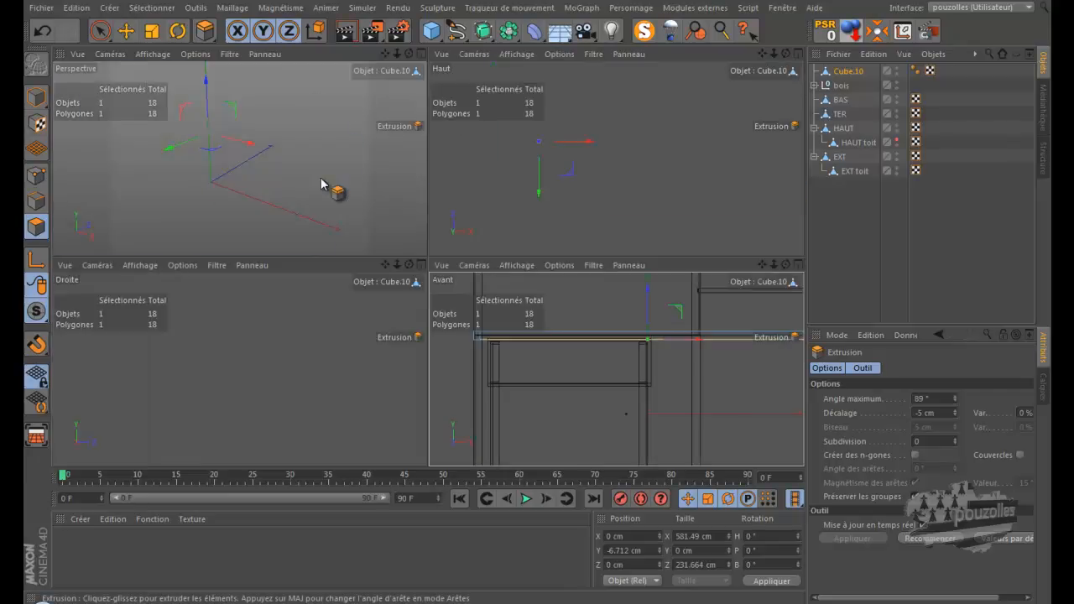
{"action": "middle_click", "coordinate": [319, 176]}
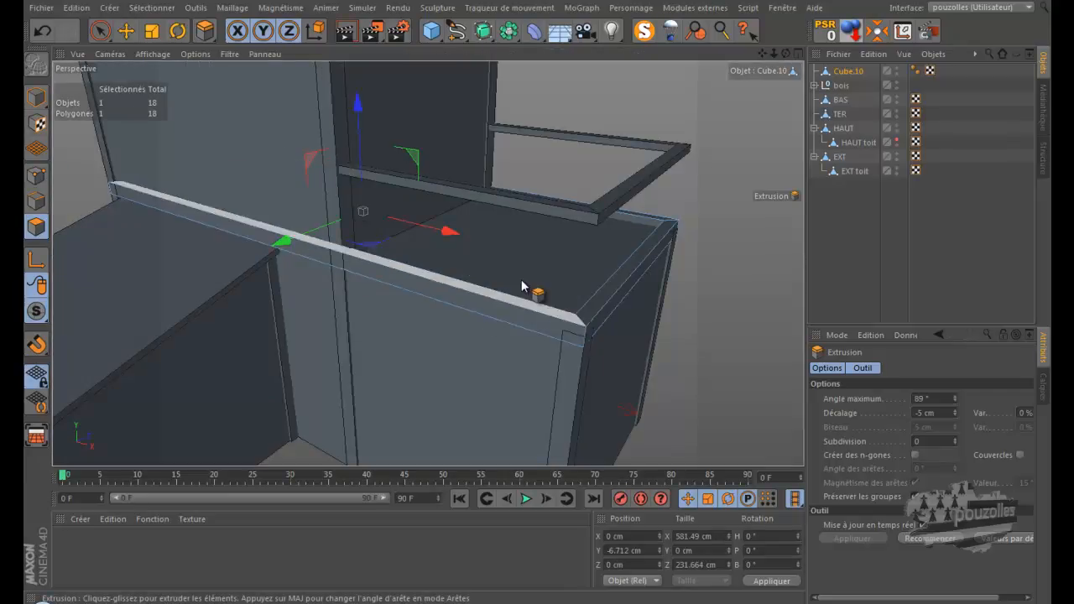
- Check the recessed slab as a whole object, and undo the top face's extrusion and lowering
{"action": "left_click", "coordinate": [130, 33]}
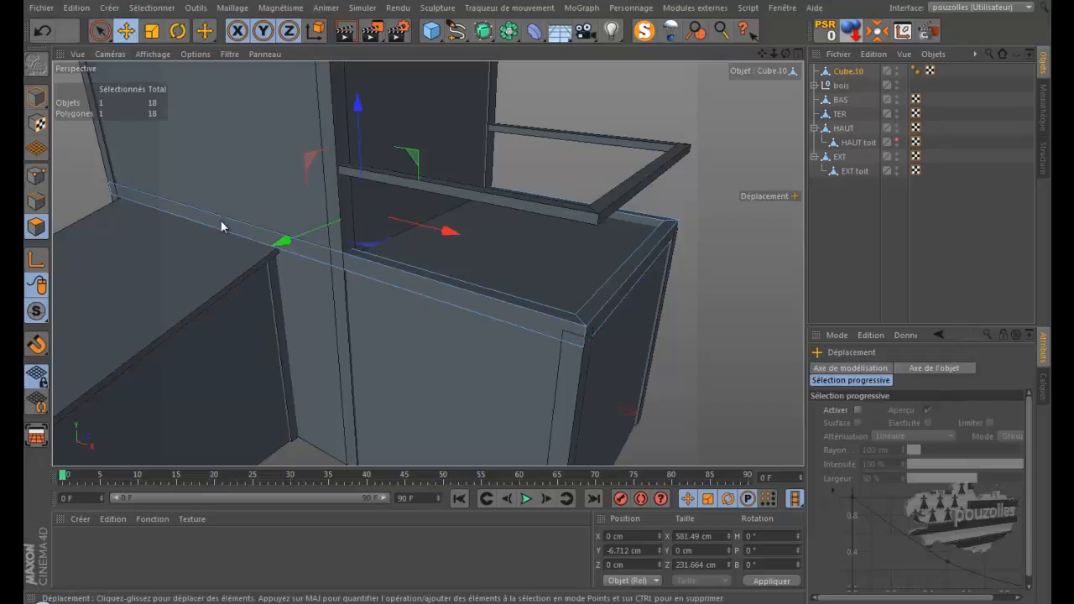
{"action": "left_click", "coordinate": [37, 97]}
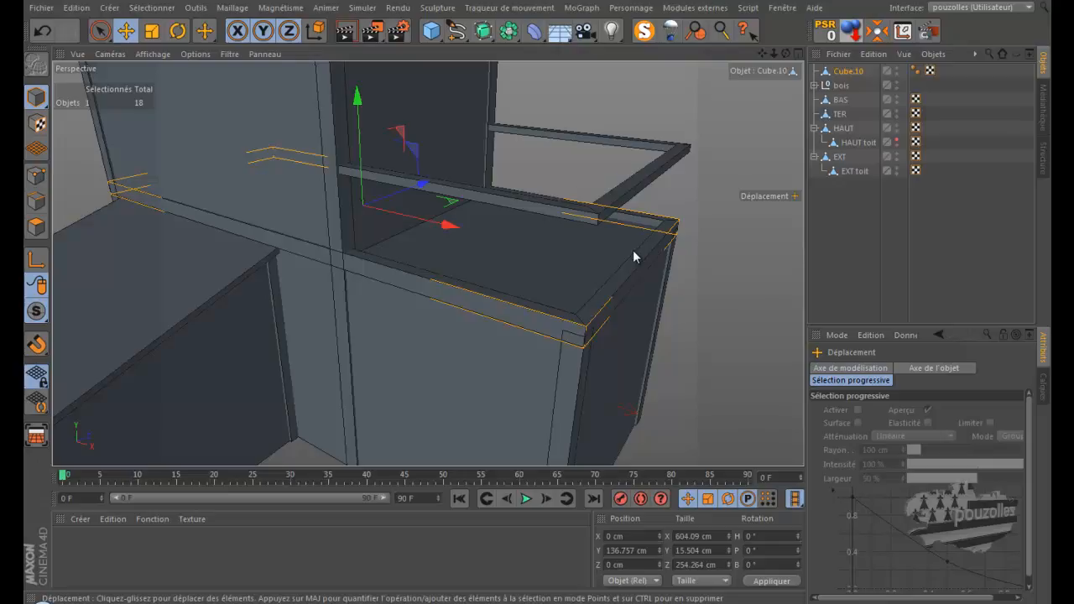
{"action": "left_click", "coordinate": [45, 32]}
{"action": "left_click", "coordinate": [44, 32]}
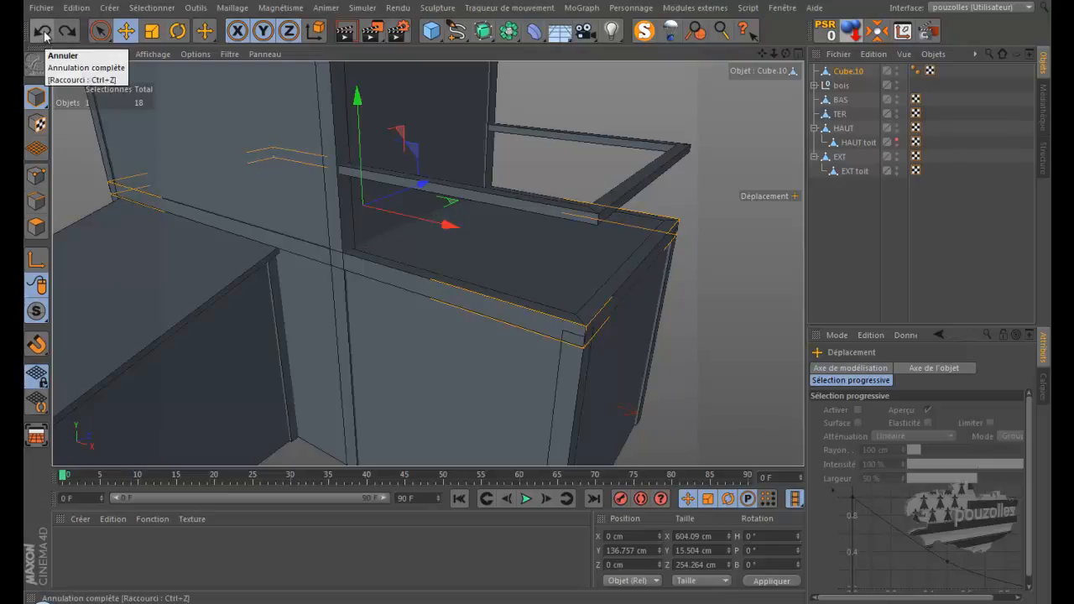
- Select both the top and bottom inset faces of Cube.10 and delete them
{"action": "left_click", "coordinate": [36, 227]}
{"action": "key", "text": "9"}
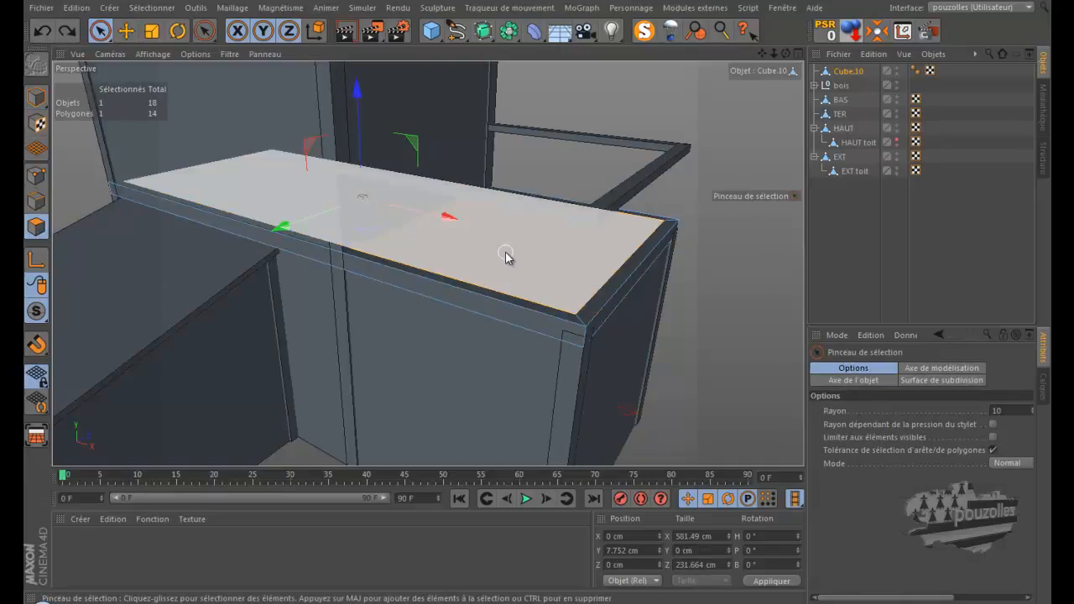
{"action": "left_click", "coordinate": [505, 252], "text": "shift"}
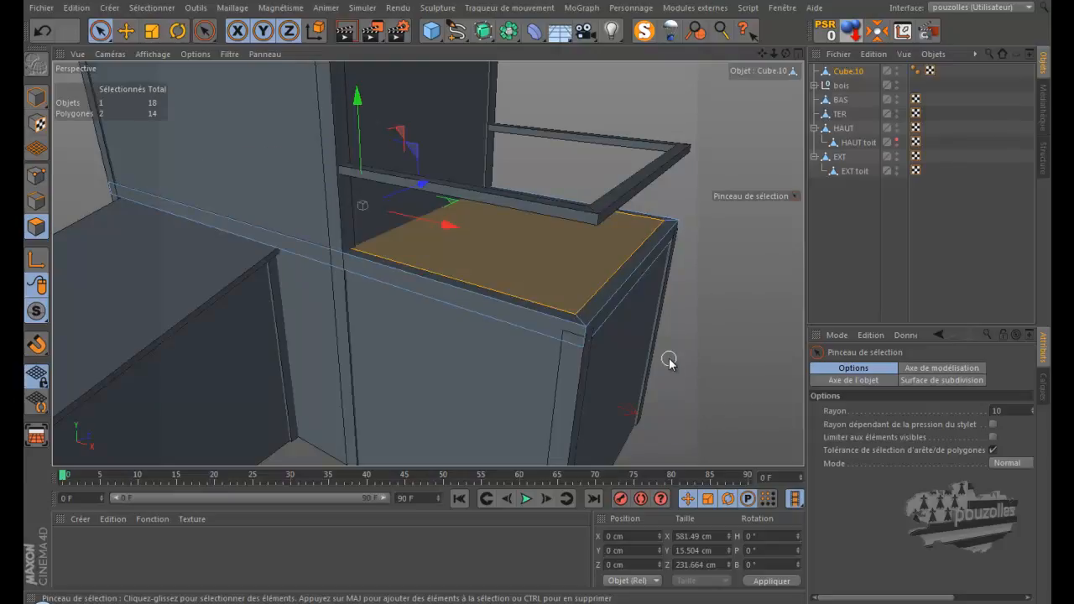
{"action": "key", "text": "Delete"}
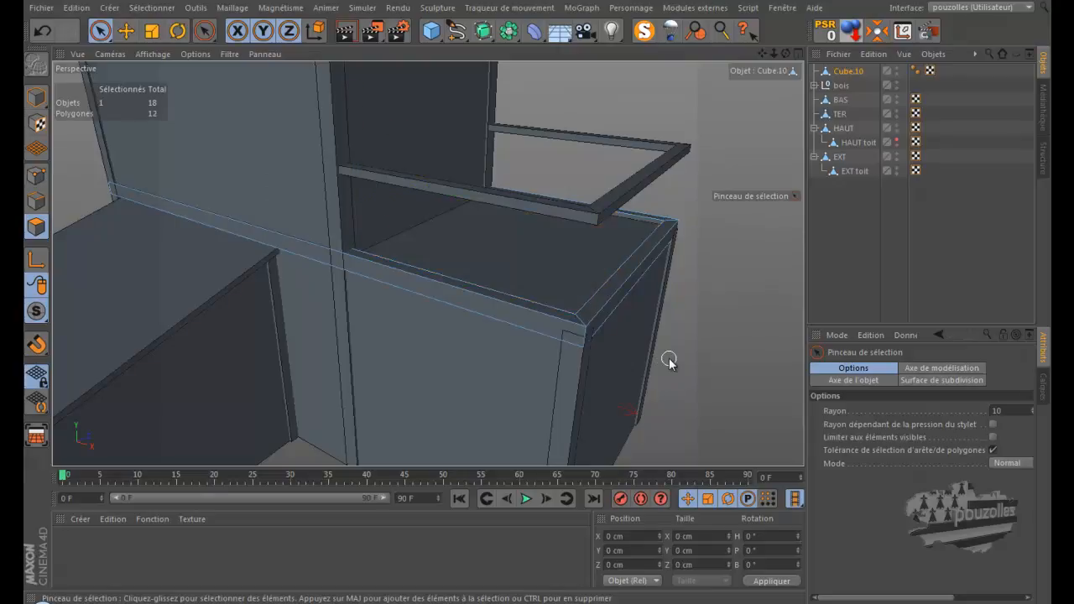
- Isolate Cube.10 so that only the open frame is displayed
{"action": "left_click", "coordinate": [644, 30]}
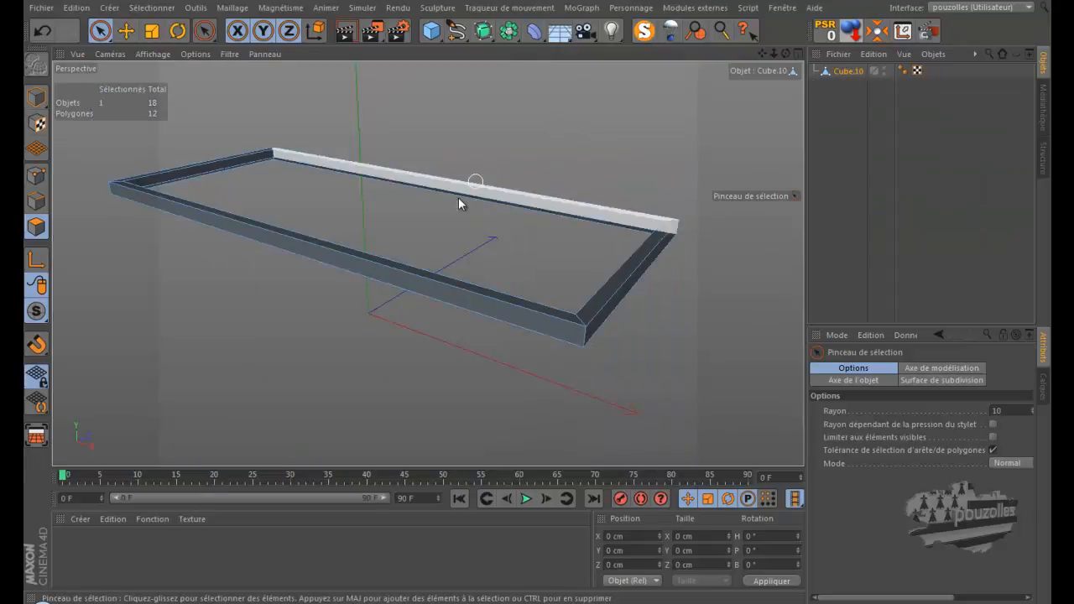
{"action": "scroll", "coordinate": [462, 199], "scroll_direction": "up", "scroll_amount": 3}
{"action": "scroll", "coordinate": [450, 204], "scroll_direction": "up", "scroll_amount": 2}
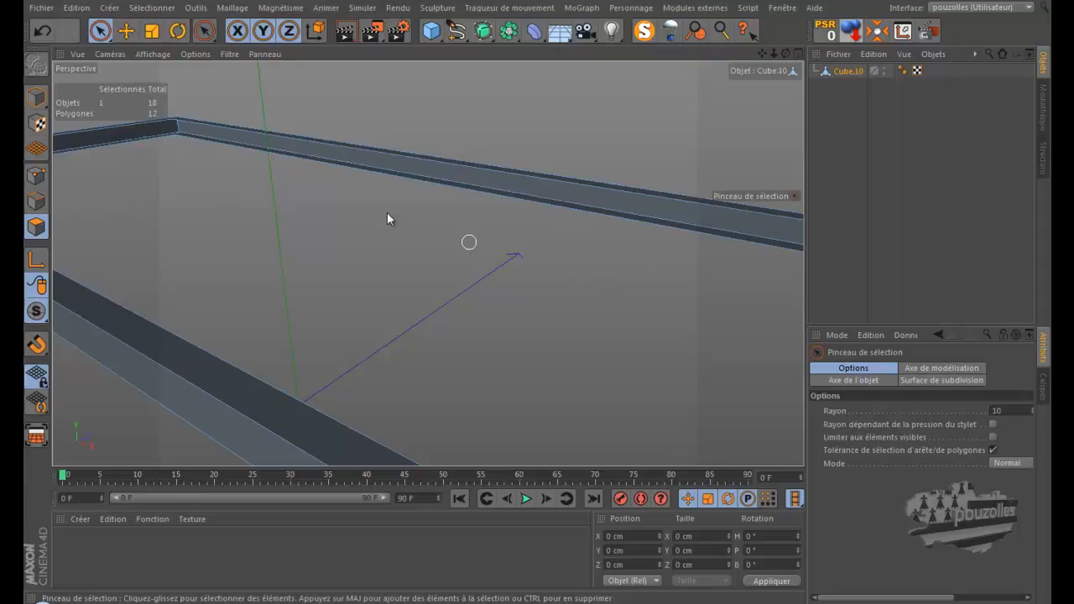
{"action": "scroll", "coordinate": [436, 184], "scroll_direction": "down", "scroll_amount": 3}
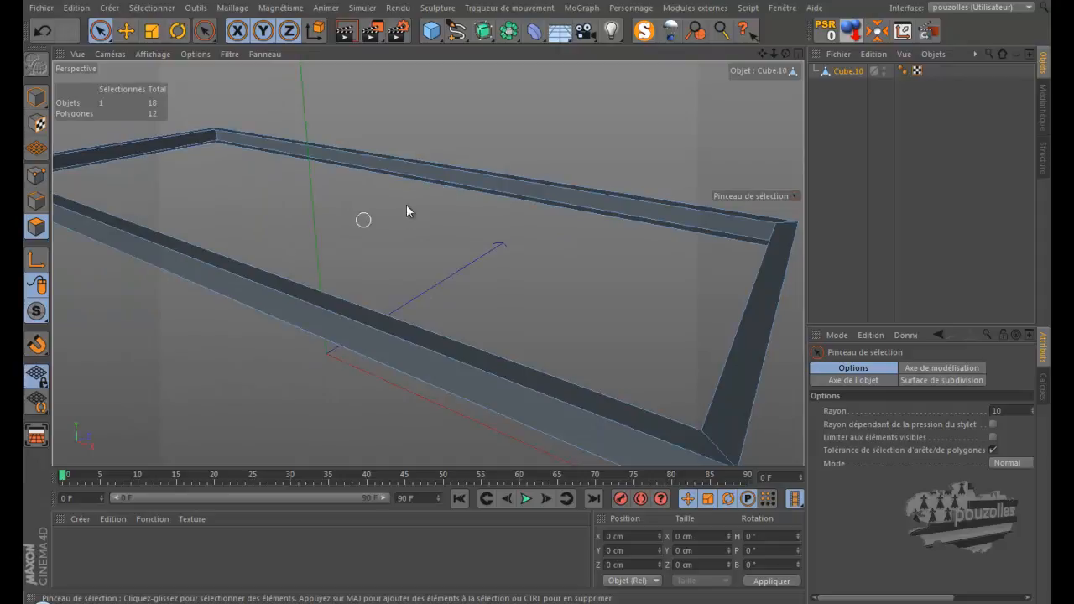
- Bridge the upper and lower inner edges along the frame's back long side to form its inner wall
{"action": "right_click", "coordinate": [439, 101]}
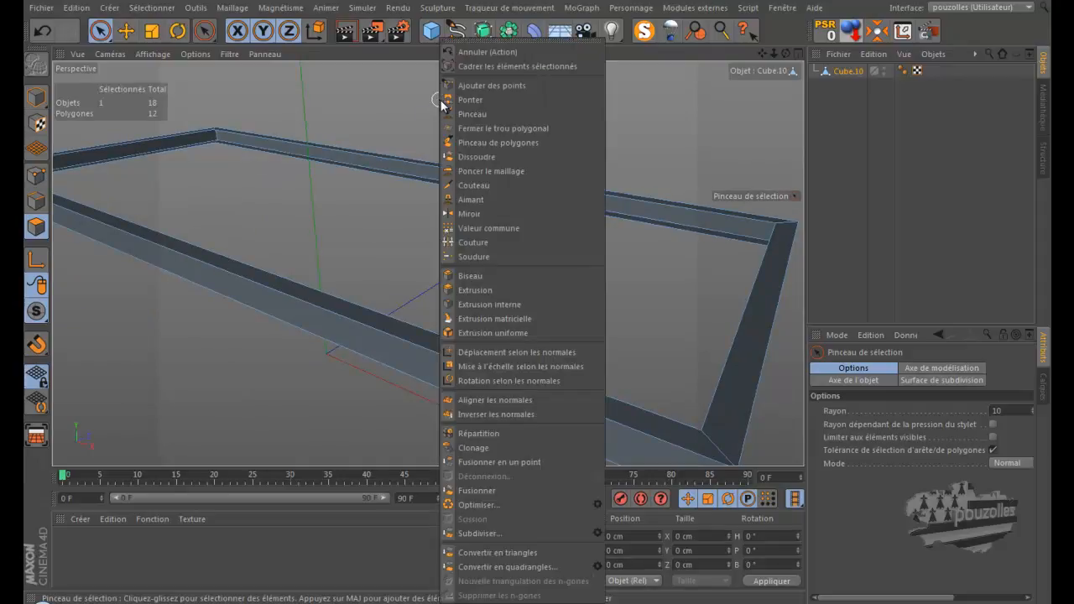
{"action": "left_click", "coordinate": [484, 99]}
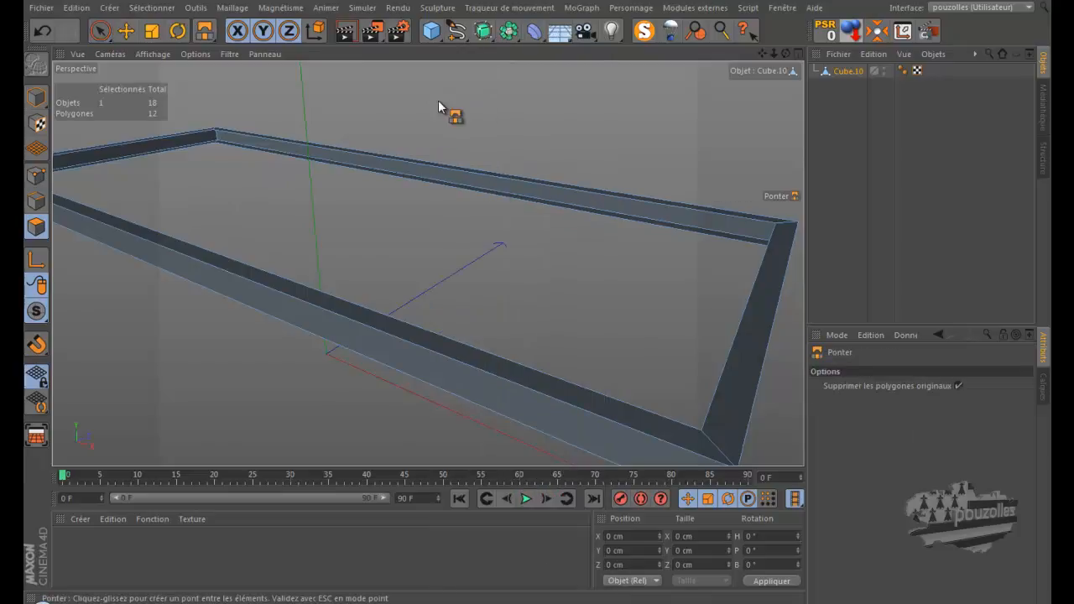
{"action": "left_click", "coordinate": [36, 201]}
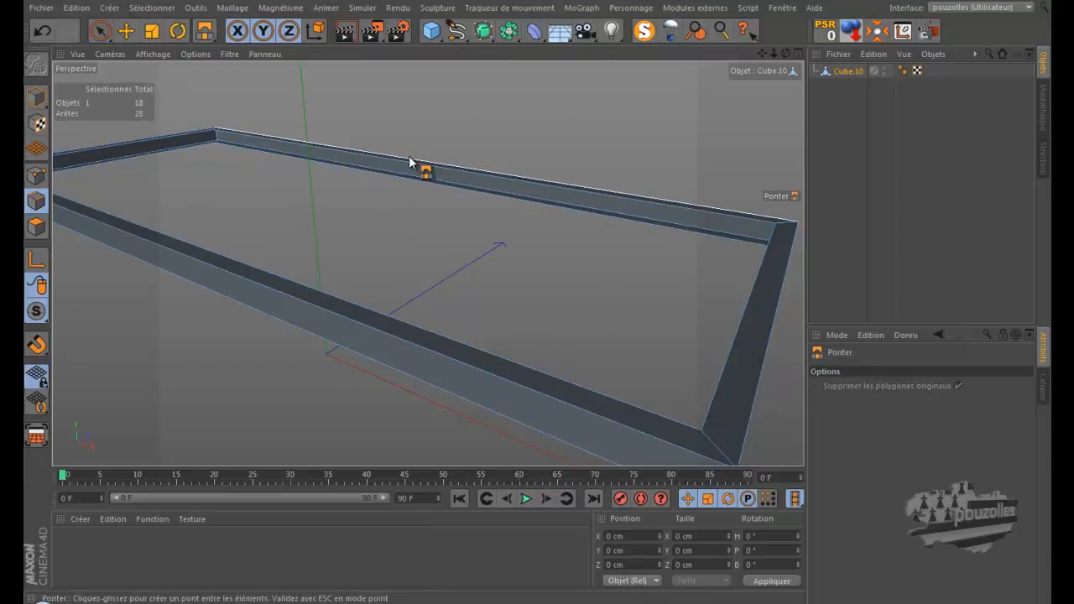
{"action": "scroll", "coordinate": [409, 164], "scroll_direction": "up", "scroll_amount": 4}
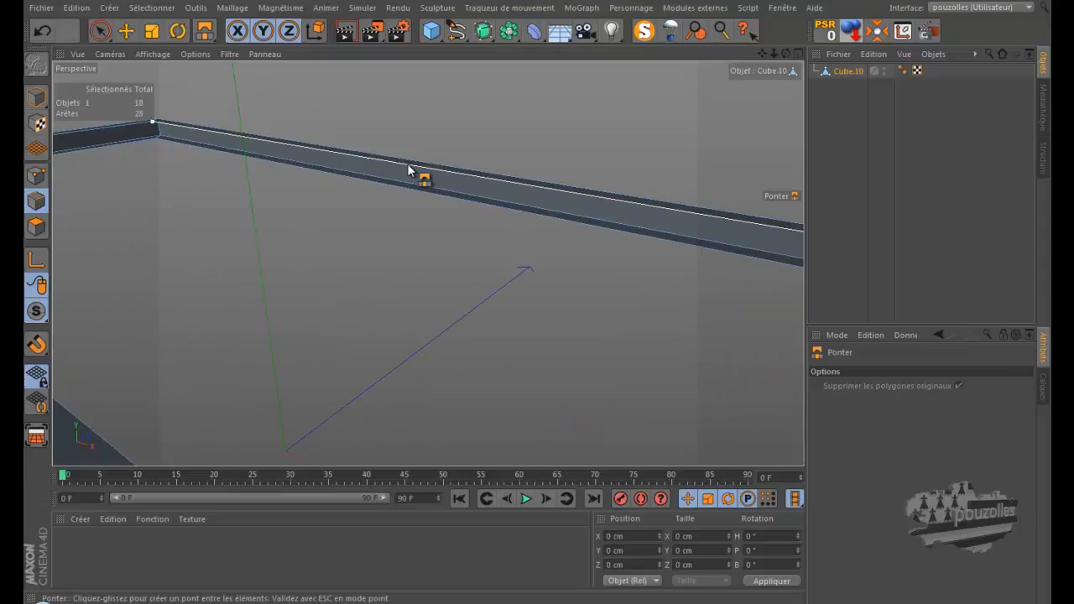
{"action": "left_click_drag", "start_coordinate": [408, 166], "coordinate": [407, 196]}
- Bridge the upper and lower inner edges along the frame's opposite long side
{"action": "scroll", "coordinate": [408, 196], "scroll_direction": "down", "scroll_amount": 3}
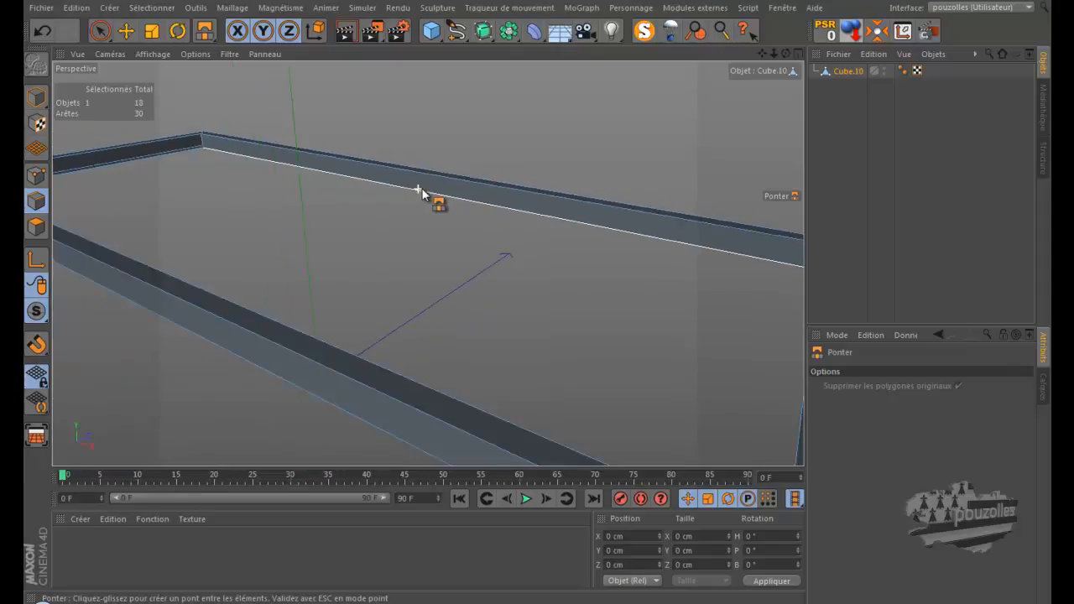
{"action": "scroll", "coordinate": [419, 191], "scroll_direction": "down", "scroll_amount": 5}
{"action": "left_click_drag", "start_coordinate": [537, 295], "coordinate": [537, 296], "text": "alt"}
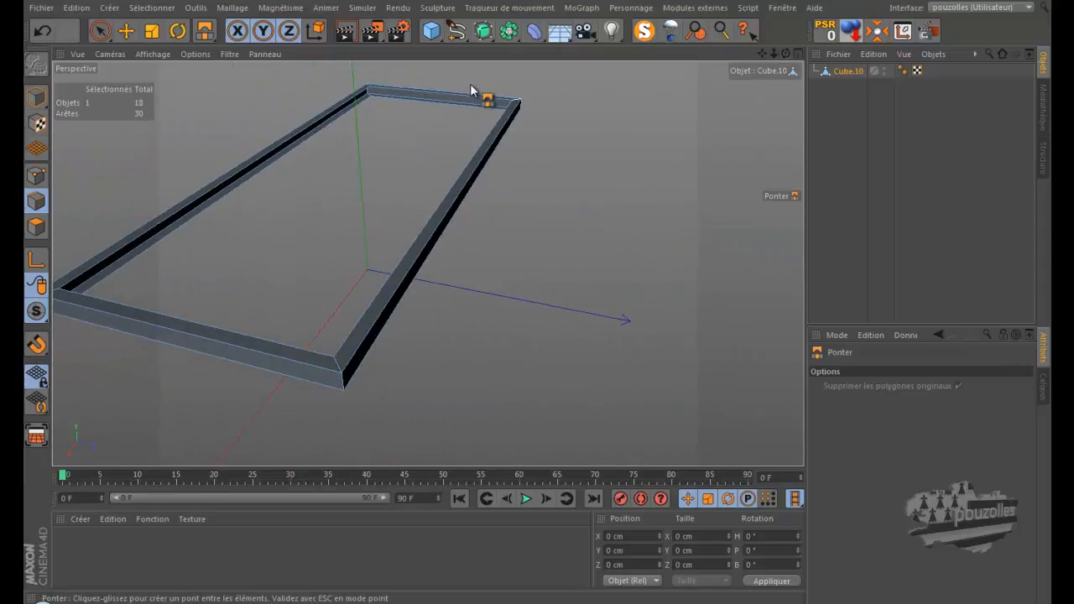
{"action": "scroll", "coordinate": [293, 160], "scroll_direction": "up", "scroll_amount": 2}
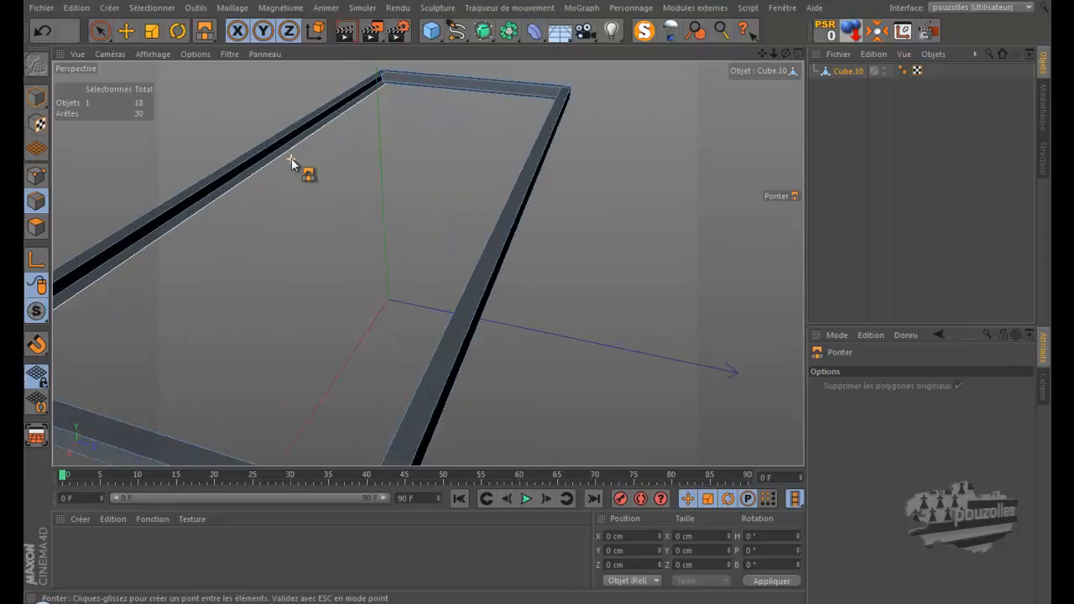
{"action": "scroll", "coordinate": [291, 158], "scroll_direction": "up", "scroll_amount": 2}
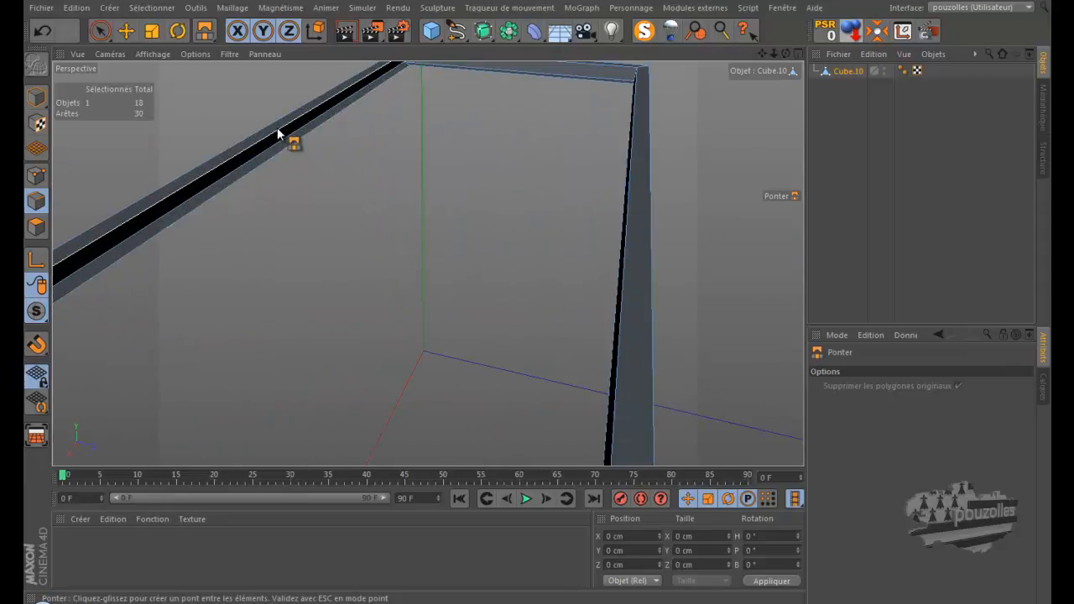
{"action": "left_click_drag", "start_coordinate": [277, 130], "coordinate": [281, 148]}
- Close the open gaps on the inner faces of the frame's two short sides using Close Polygon Hole
{"action": "right_click", "coordinate": [445, 158]}
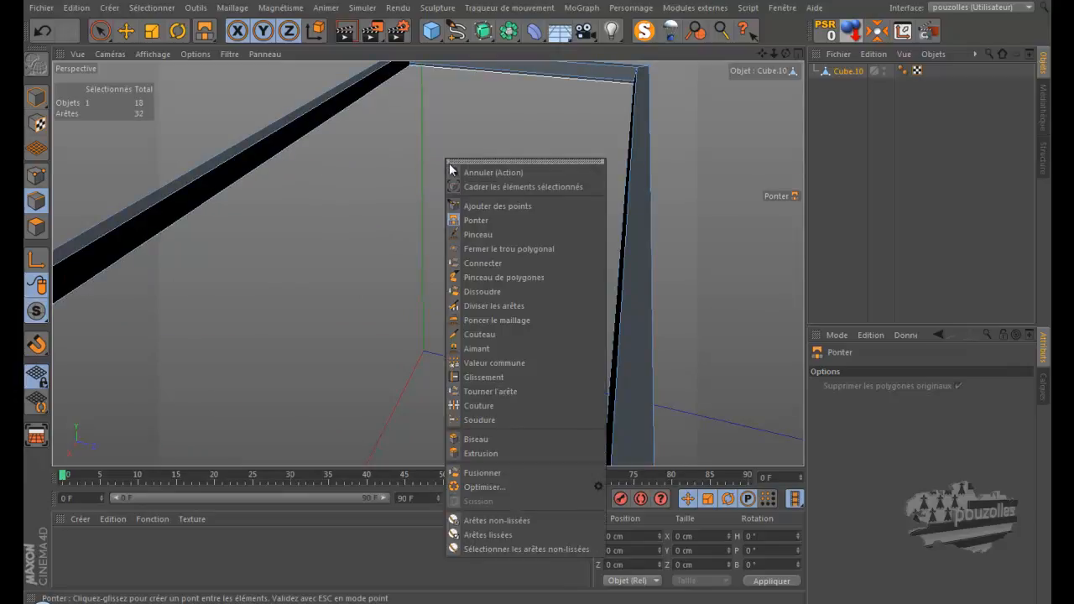
{"action": "left_click", "coordinate": [478, 247]}
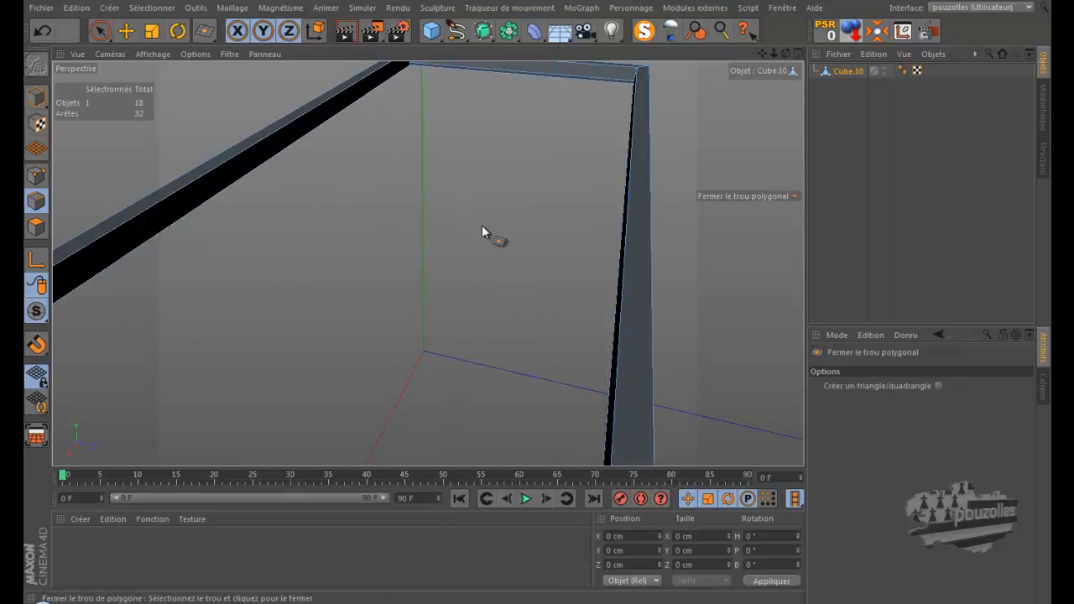
{"action": "left_click", "coordinate": [540, 77]}
{"action": "mouse_move", "coordinate": [785, 53]}
{"action": "left_mouse_down"}
{"action": "mouse_move", "coordinate": [510, 295]}
{"action": "mouse_move", "coordinate": [539, 300]}
{"action": "mouse_move", "coordinate": [785, 55]}
{"action": "left_mouse_up"}
{"action": "left_click", "coordinate": [542, 83]}
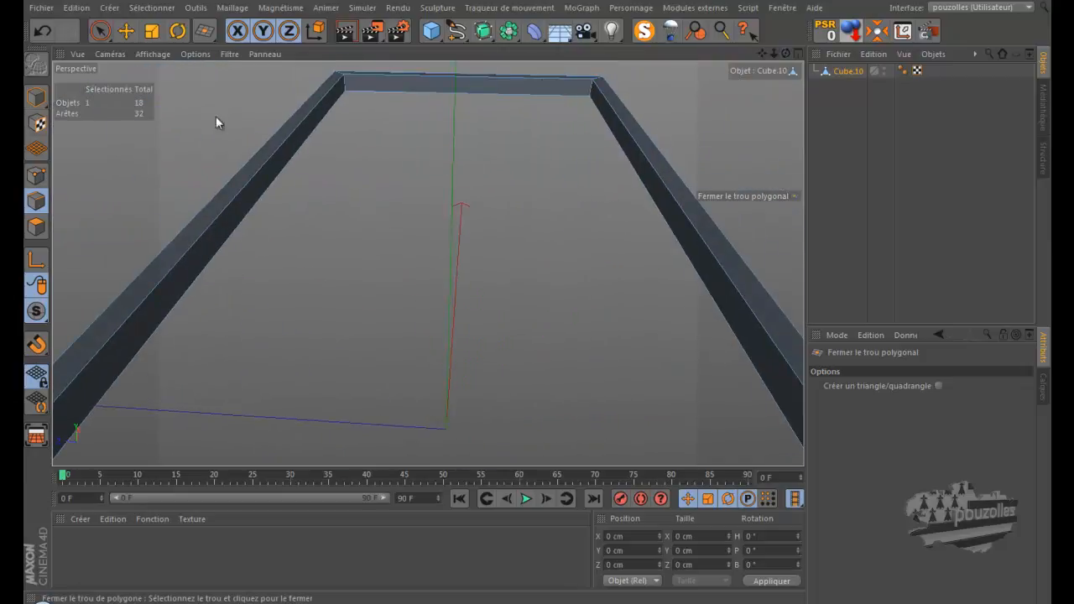
- Return to model mode and end the isolation of Cube.10 so that the whole building is displayed
{"action": "key", "text": "e"}
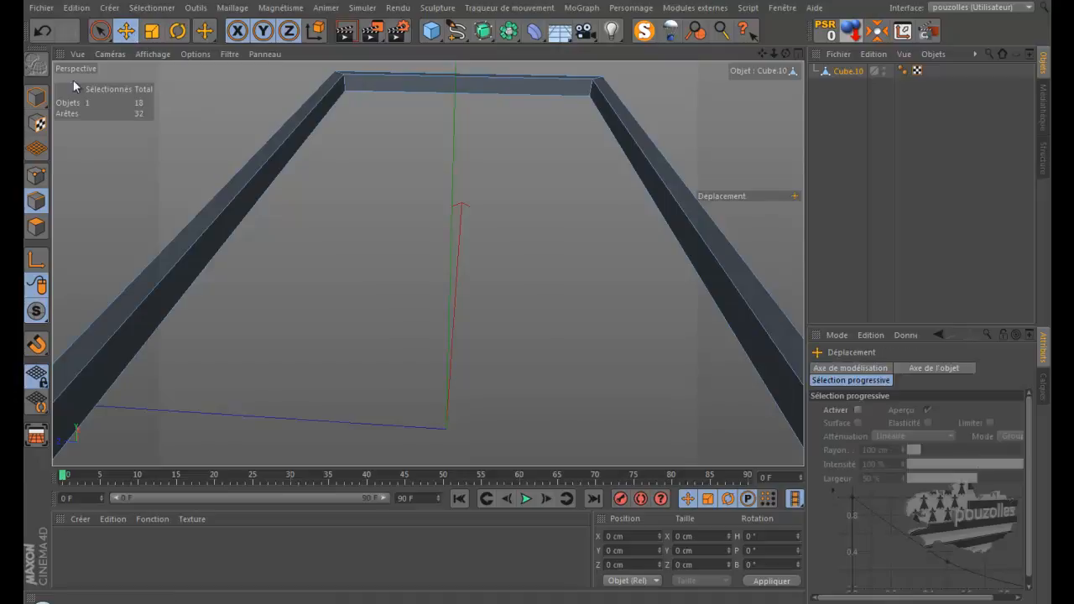
{"action": "left_click", "coordinate": [36, 97]}
{"action": "middle_click", "coordinate": [469, 269]}
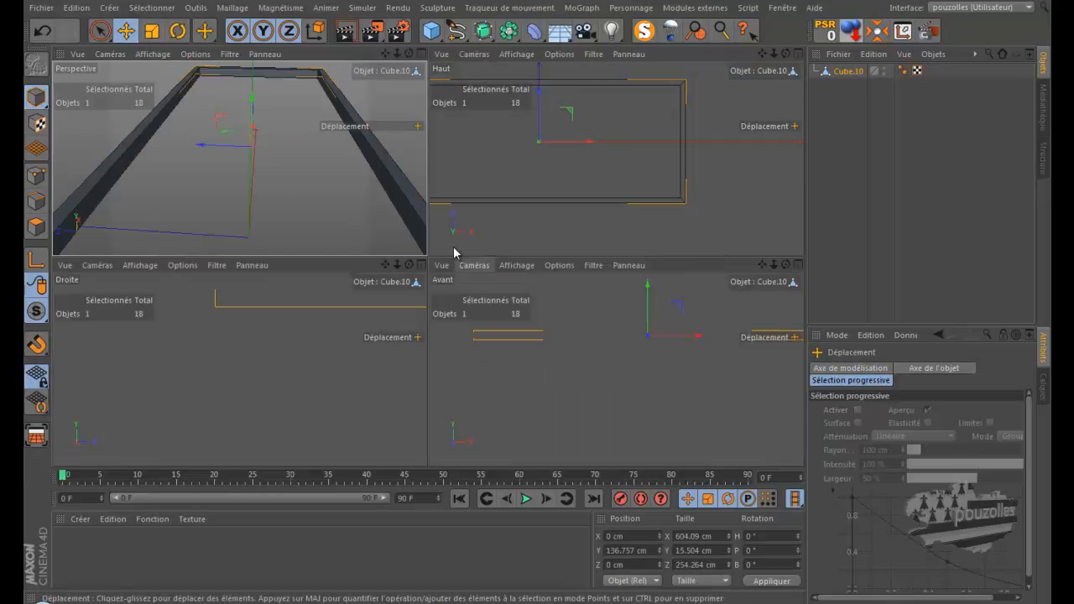
{"action": "middle_click", "coordinate": [382, 230]}
{"action": "left_click_drag", "start_coordinate": [501, 207], "coordinate": [612, 85], "text": "alt"}
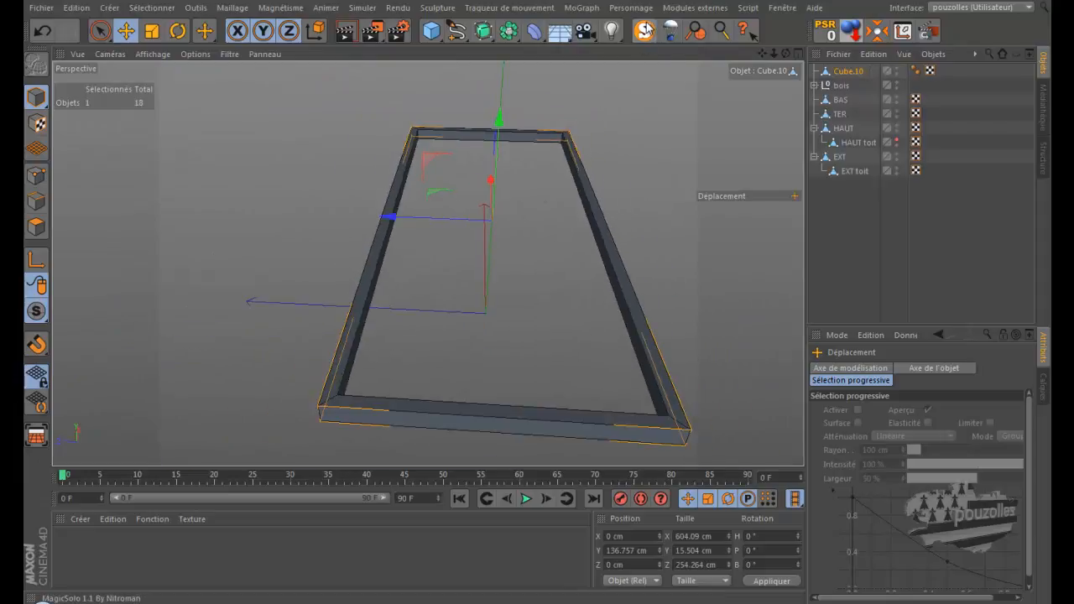
{"action": "left_click", "coordinate": [644, 31]}
- Examine how the Cube.10 frame fits around the building's walls, corner posts and terrace edge
{"action": "left_click_drag", "start_coordinate": [762, 55], "coordinate": [537, 295]}
{"action": "left_click_drag", "start_coordinate": [786, 55], "coordinate": [532, 293]}
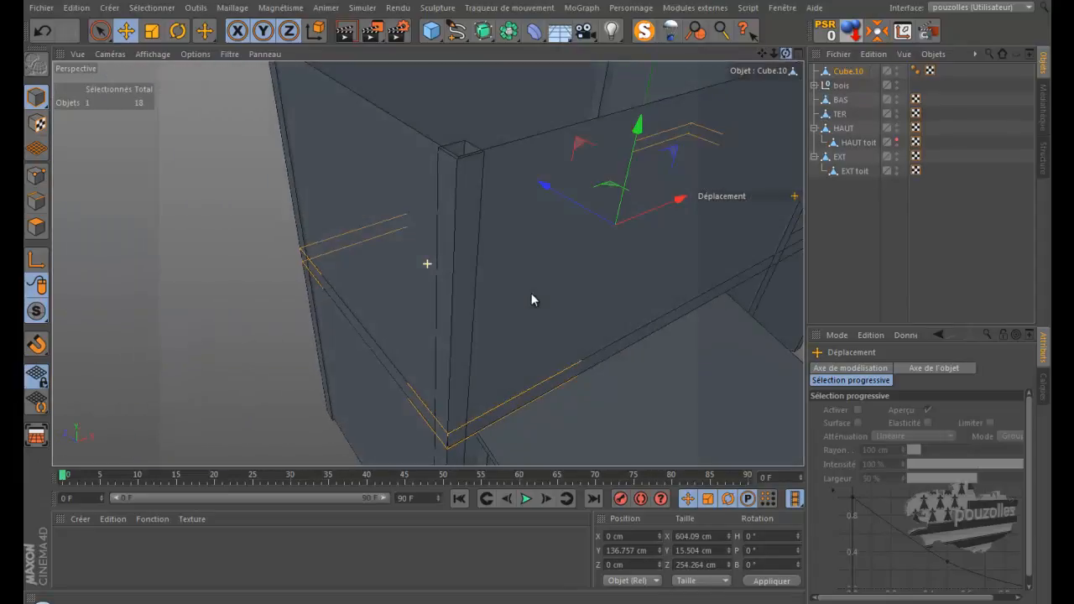
{"action": "left_click_drag", "start_coordinate": [762, 53], "coordinate": [518, 298]}
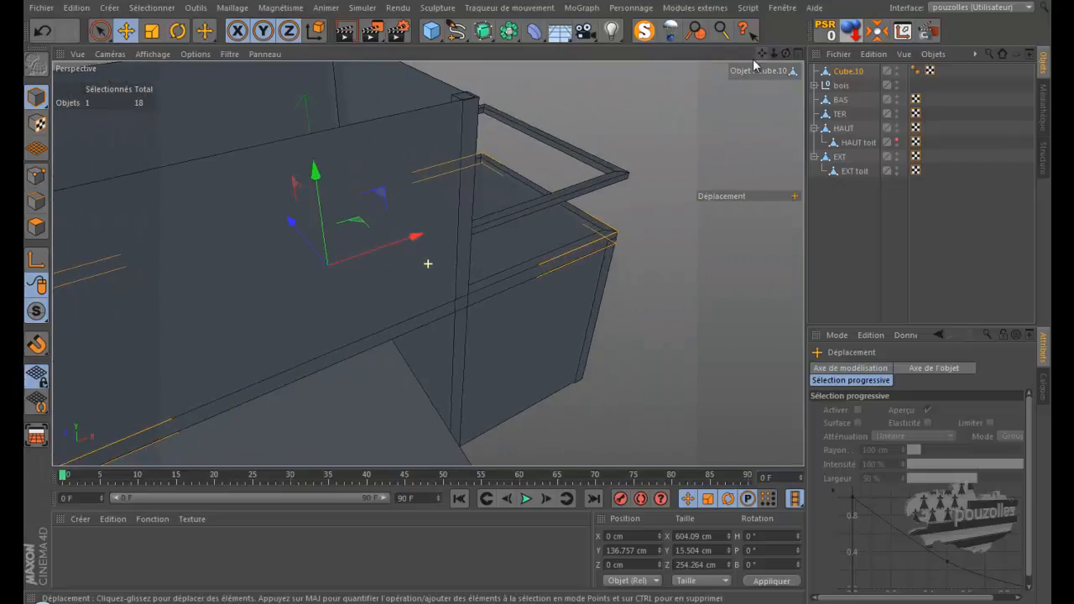
{"action": "scroll", "coordinate": [616, 234], "scroll_direction": "up", "scroll_amount": 5}
{"action": "scroll", "coordinate": [617, 234], "scroll_direction": "up", "scroll_amount": 4}
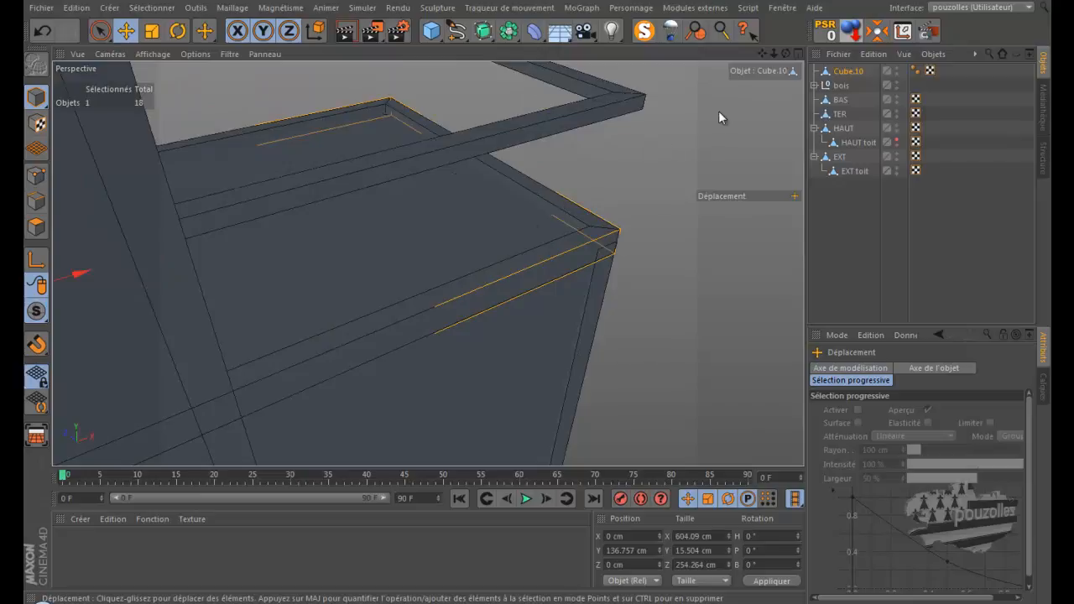
{"action": "scroll", "coordinate": [724, 147], "scroll_direction": "down", "scroll_amount": 8}
{"action": "left_click_drag", "start_coordinate": [759, 54], "coordinate": [528, 303]}
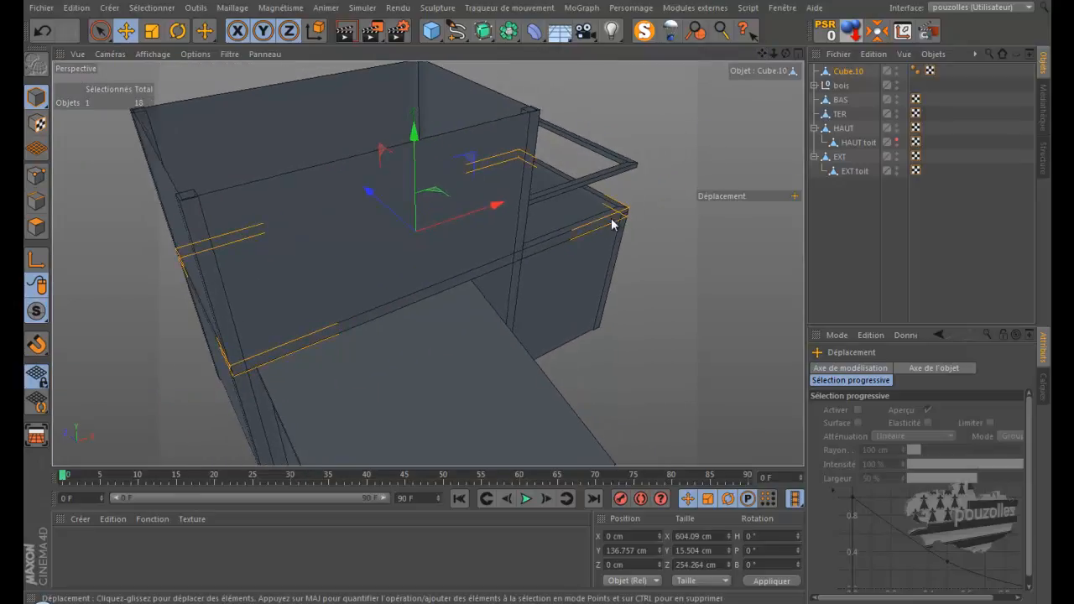
{"action": "left_click_drag", "start_coordinate": [763, 52], "coordinate": [518, 302]}
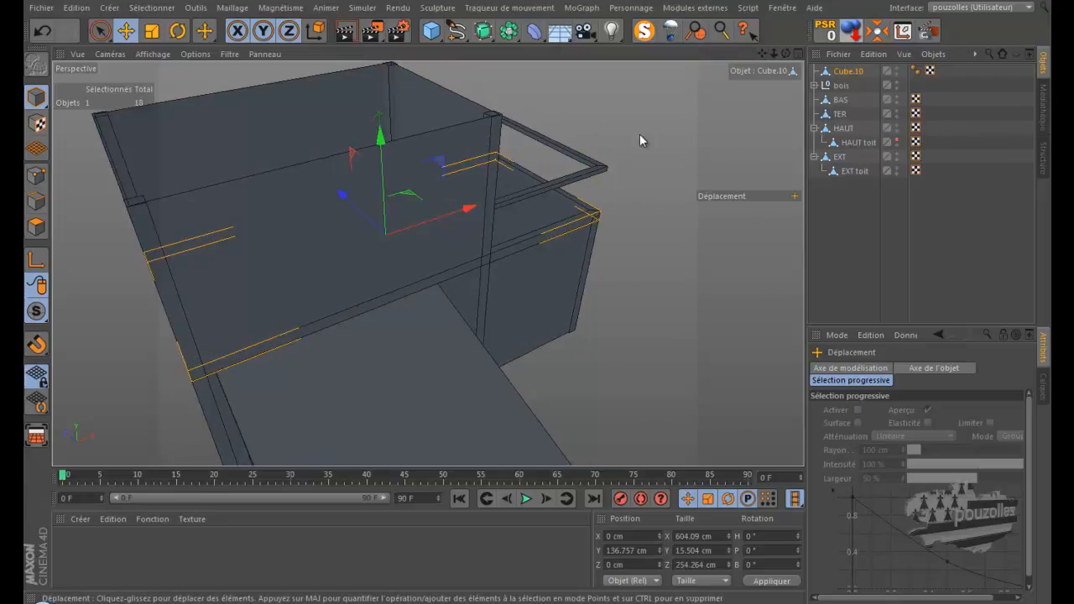
- Show the HAUT toit roof and check the beam under it in the reference picture maison 0ad (003).png
{"action": "left_click", "coordinate": [897, 141]}
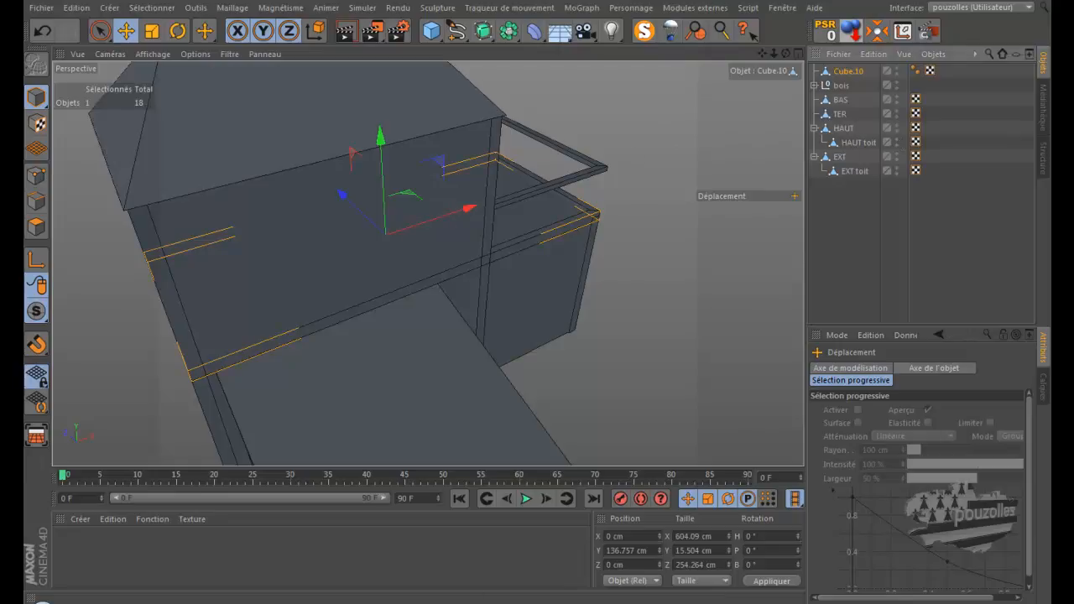
{"action": "left_click", "coordinate": [550, 603]}
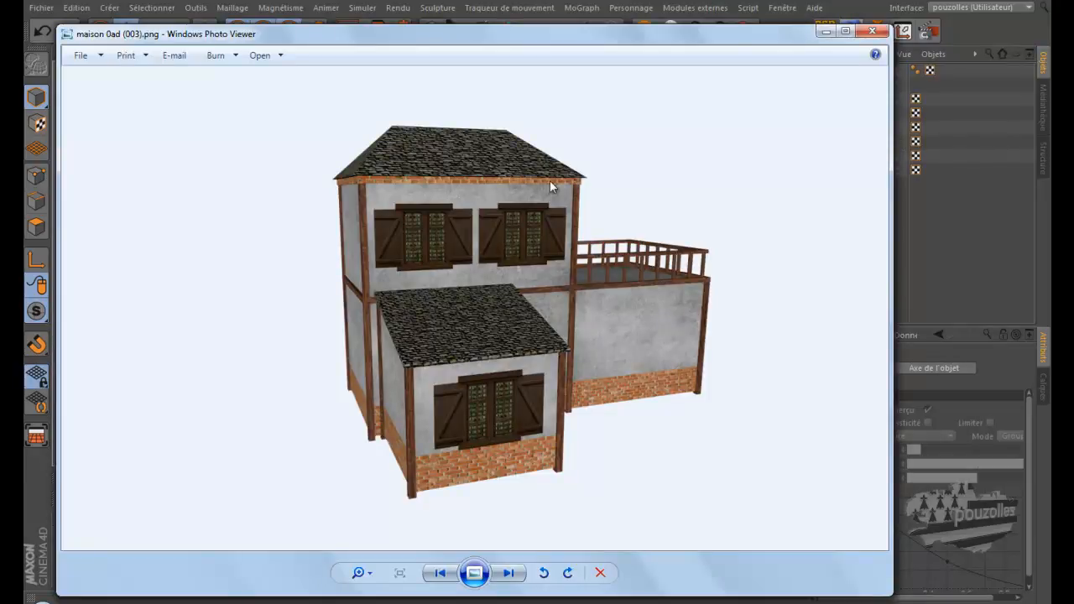
{"action": "left_click", "coordinate": [825, 32]}
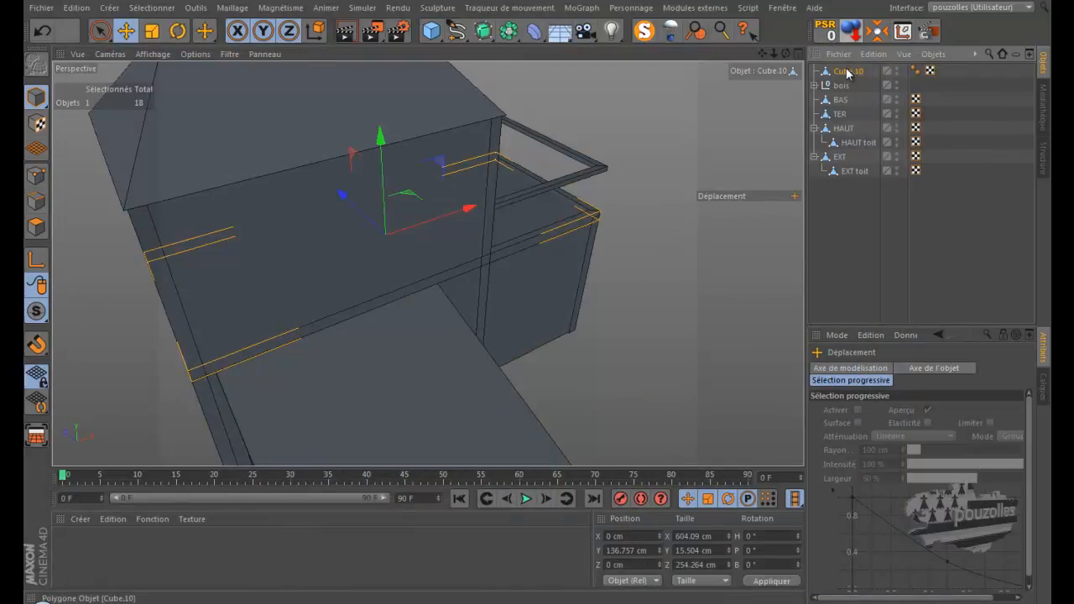
- Duplicate the Cube.10 frame and raise the copy to the base of the upper roof, at about Y 329.7 cm
{"action": "left_click_drag", "start_coordinate": [849, 76], "coordinate": [847, 69]}
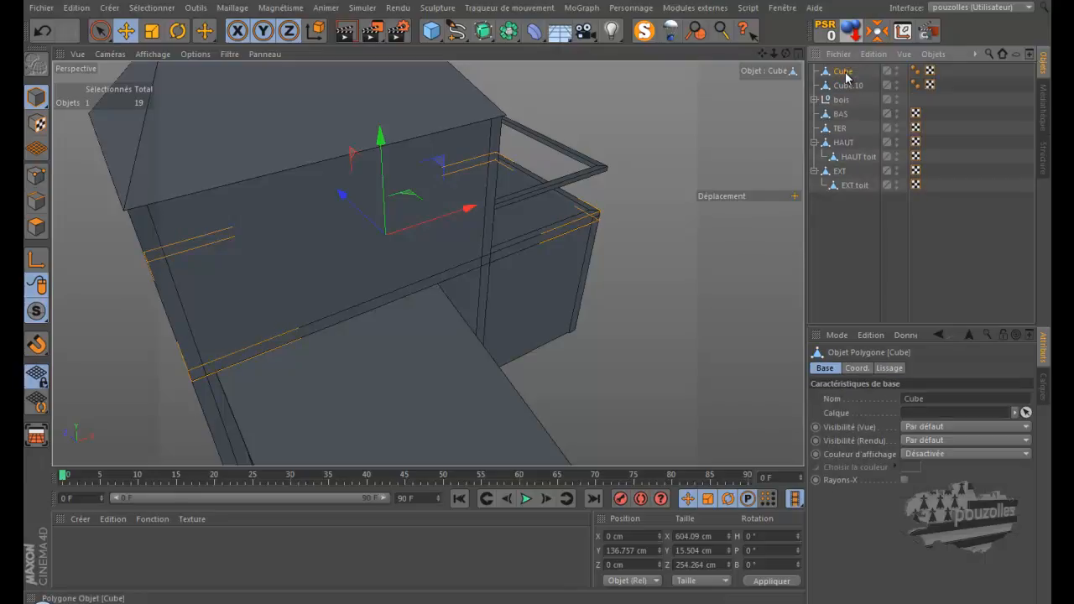
{"action": "middle_click", "coordinate": [453, 383]}
{"action": "scroll", "coordinate": [530, 368], "scroll_direction": "up", "scroll_amount": 3}
{"action": "middle_click", "coordinate": [530, 368]}
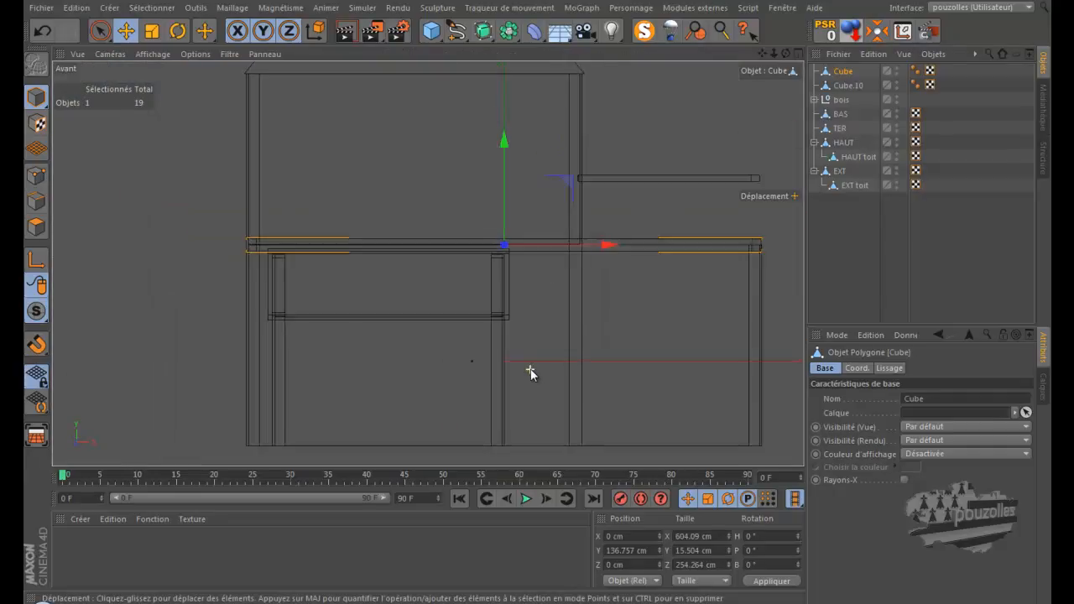
{"action": "scroll", "coordinate": [530, 368], "scroll_direction": "down", "scroll_amount": 2}
{"action": "left_click_drag", "start_coordinate": [508, 162], "coordinate": [538, 294]}
{"action": "scroll", "coordinate": [538, 87], "scroll_direction": "up", "scroll_amount": 5}
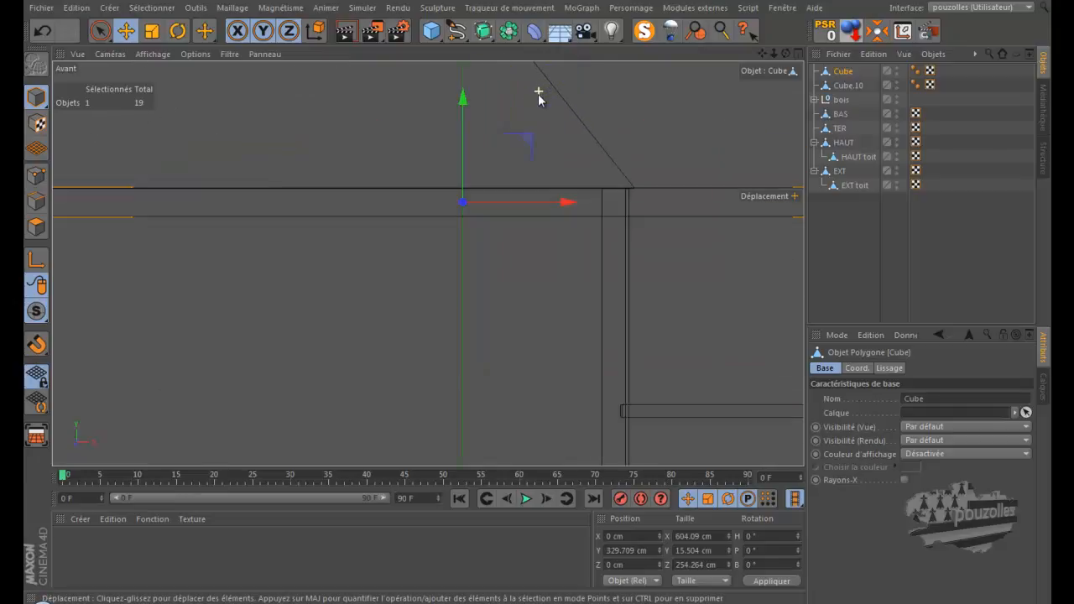
{"action": "scroll", "coordinate": [522, 152], "scroll_direction": "up", "scroll_amount": 3}
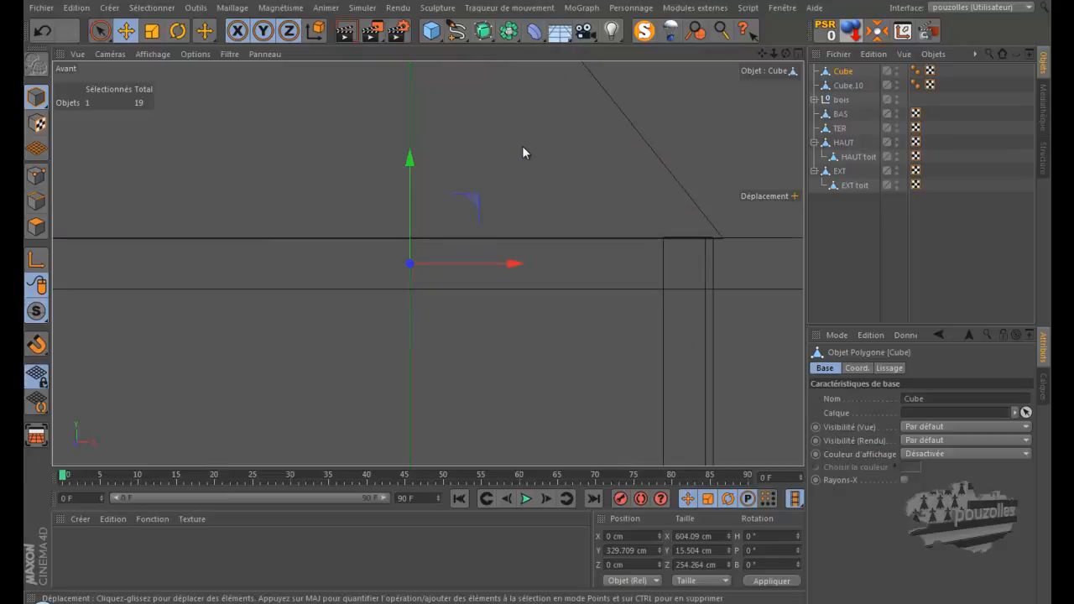
{"action": "left_click_drag", "start_coordinate": [410, 160], "coordinate": [413, 159]}
{"action": "scroll", "coordinate": [467, 188], "scroll_direction": "down", "scroll_amount": 6}
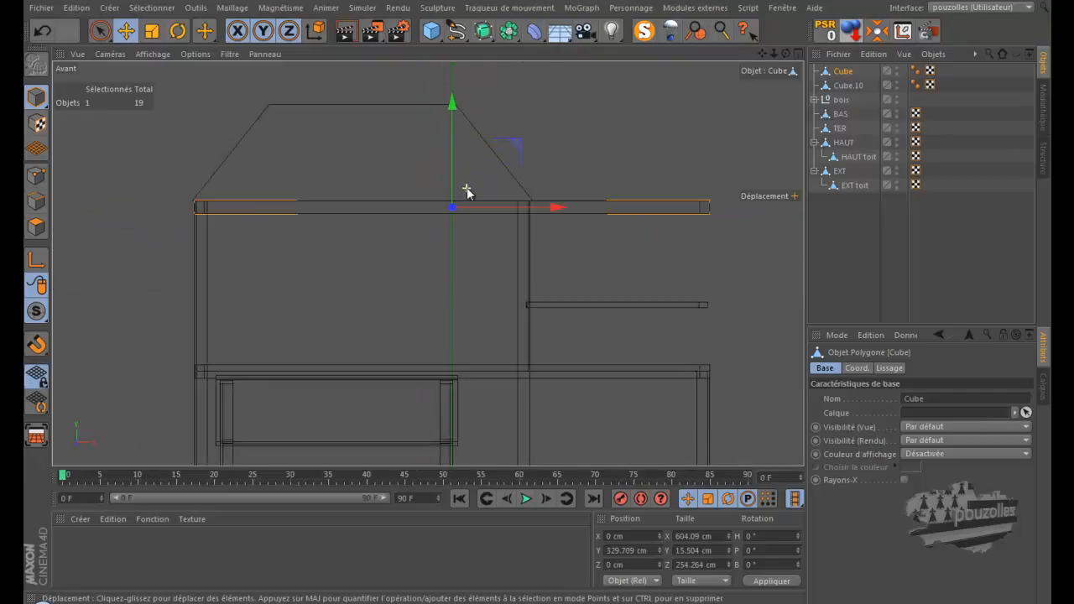
{"action": "scroll", "coordinate": [467, 188], "scroll_direction": "down", "scroll_amount": 2}
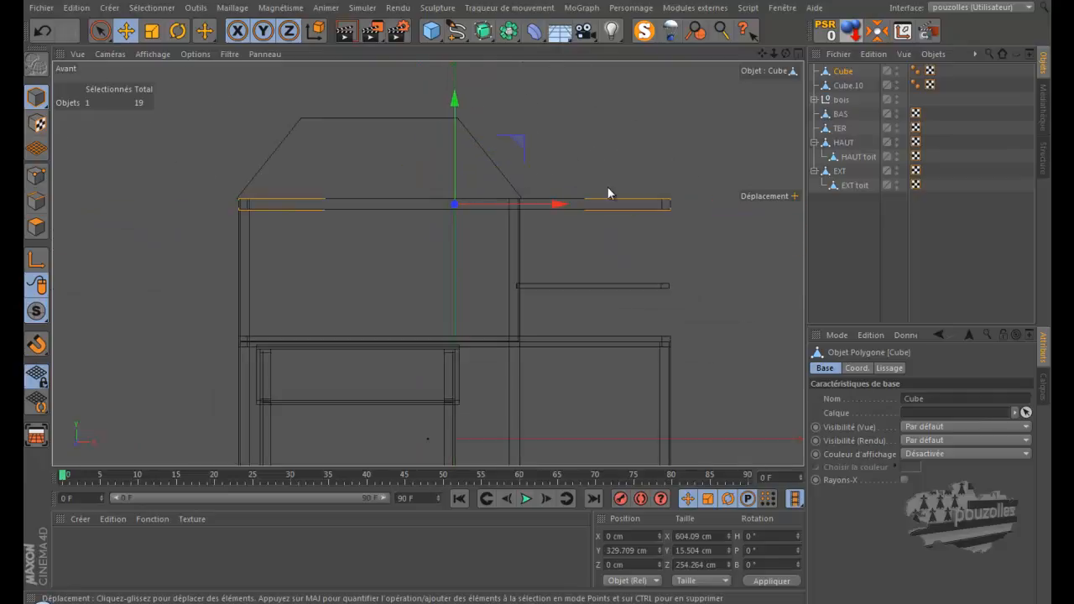
- Select the eight points at the copied frame's terrace-side end and move them to the upper storey's corner, at about X 84.4 cm
{"action": "left_click", "coordinate": [42, 180]}
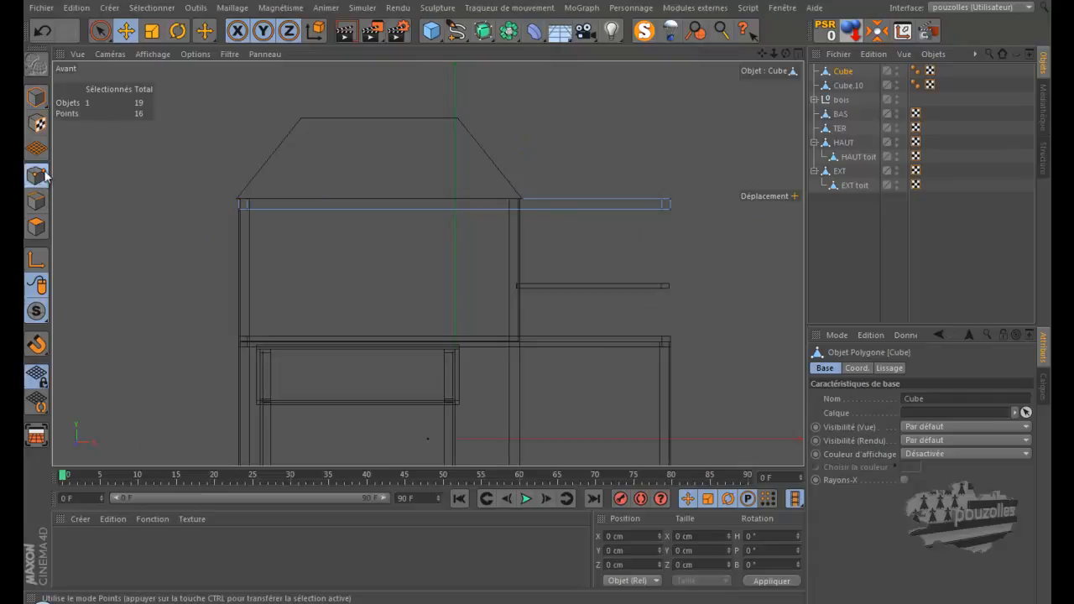
{"action": "left_click", "coordinate": [101, 32]}
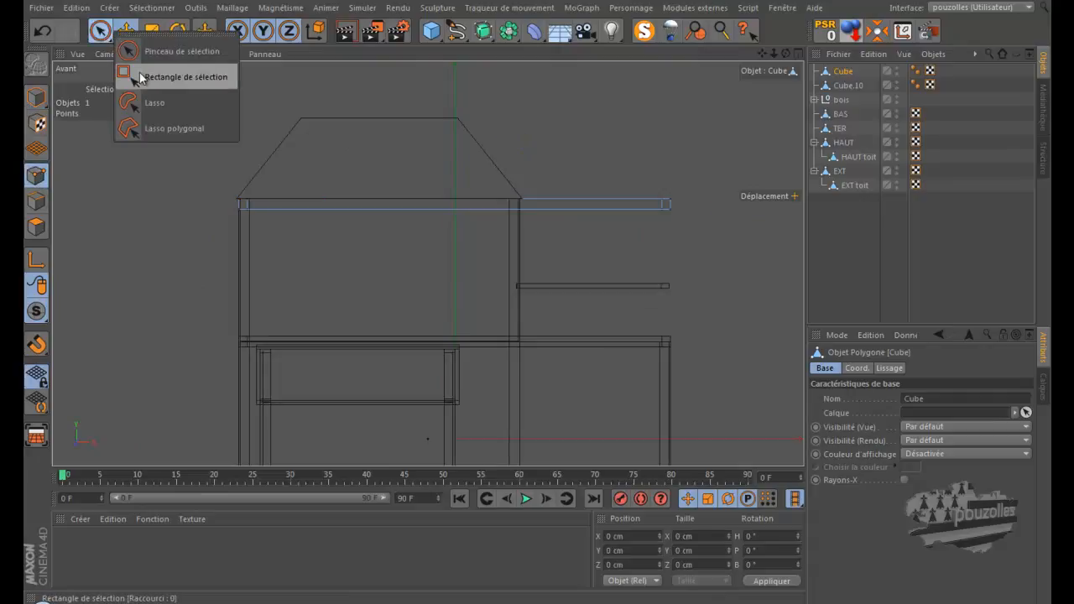
{"action": "left_click", "coordinate": [139, 74]}
{"action": "left_click_drag", "start_coordinate": [685, 155], "coordinate": [643, 250]}
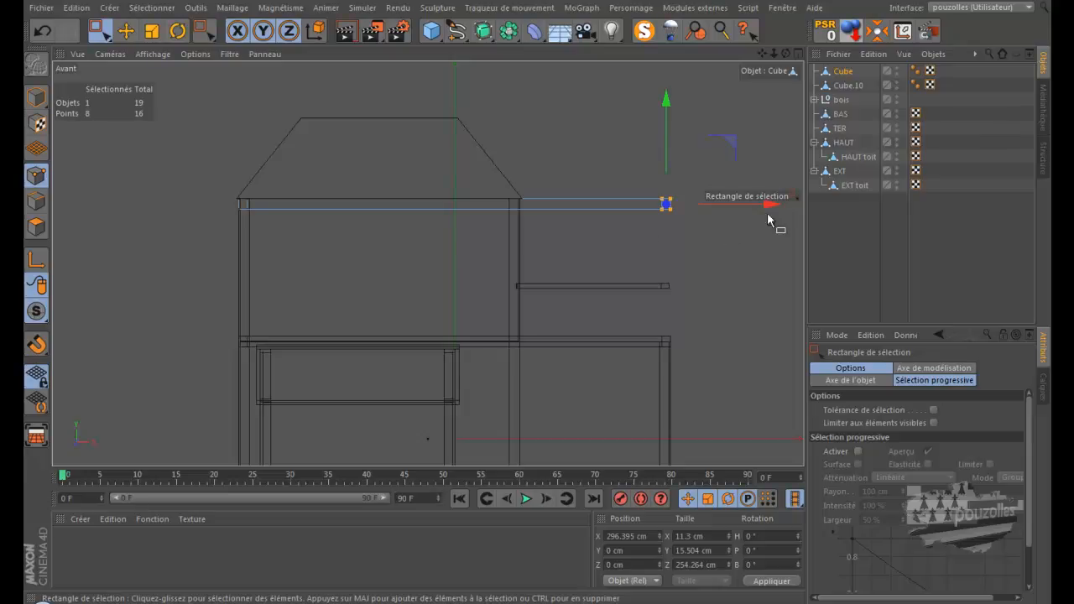
{"action": "left_click_drag", "start_coordinate": [771, 205], "coordinate": [621, 234]}
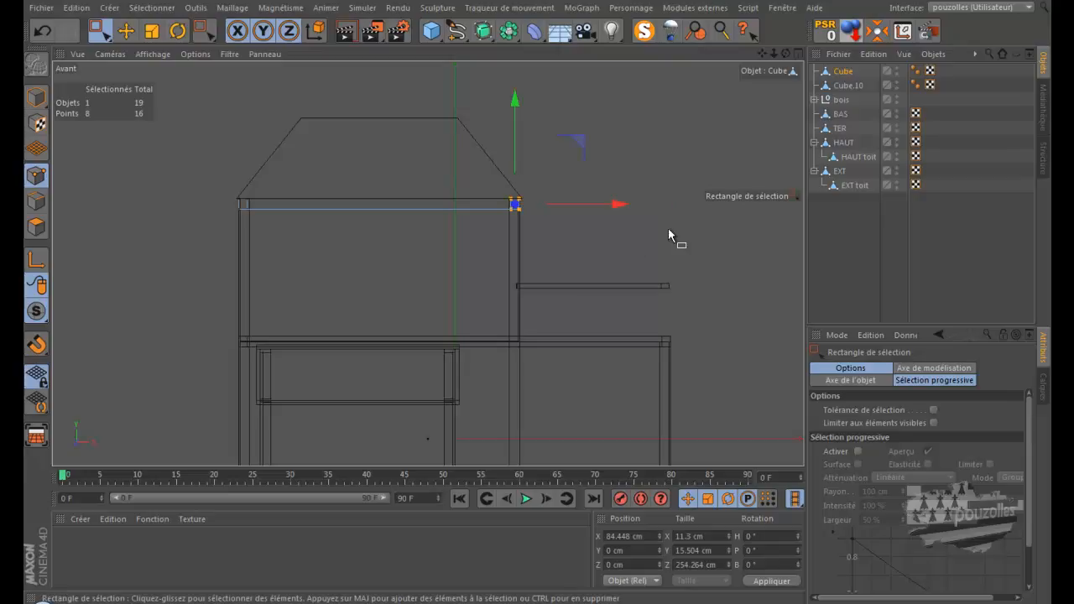
- Hide the HAUT toit roof and examine from above how the copied frame's end lines up with the corner post
{"action": "left_click", "coordinate": [897, 183]}
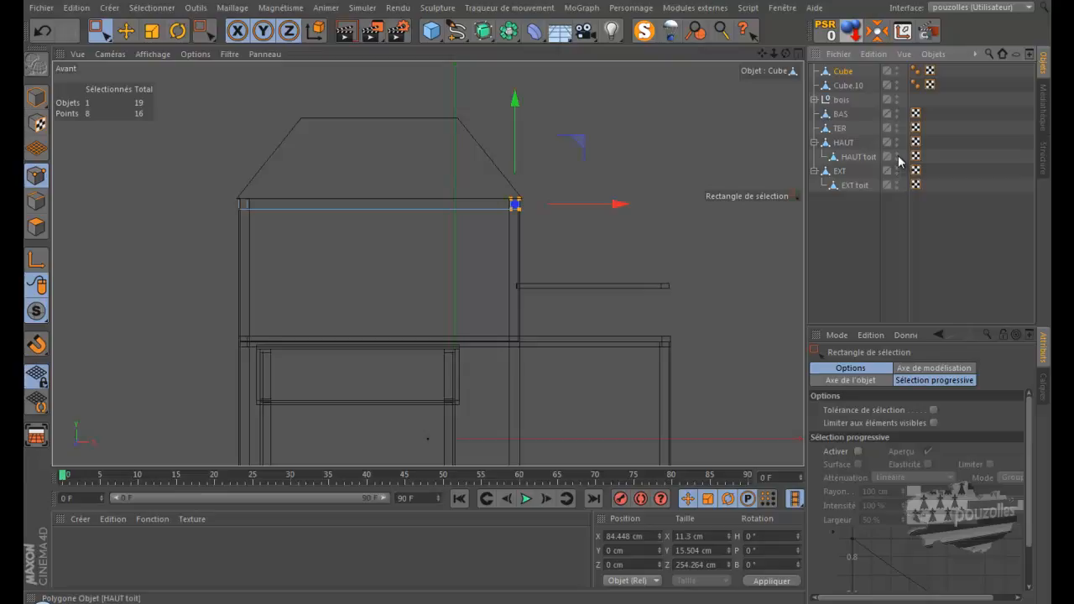
{"action": "left_click", "coordinate": [897, 155]}
{"action": "middle_click", "coordinate": [409, 244]}
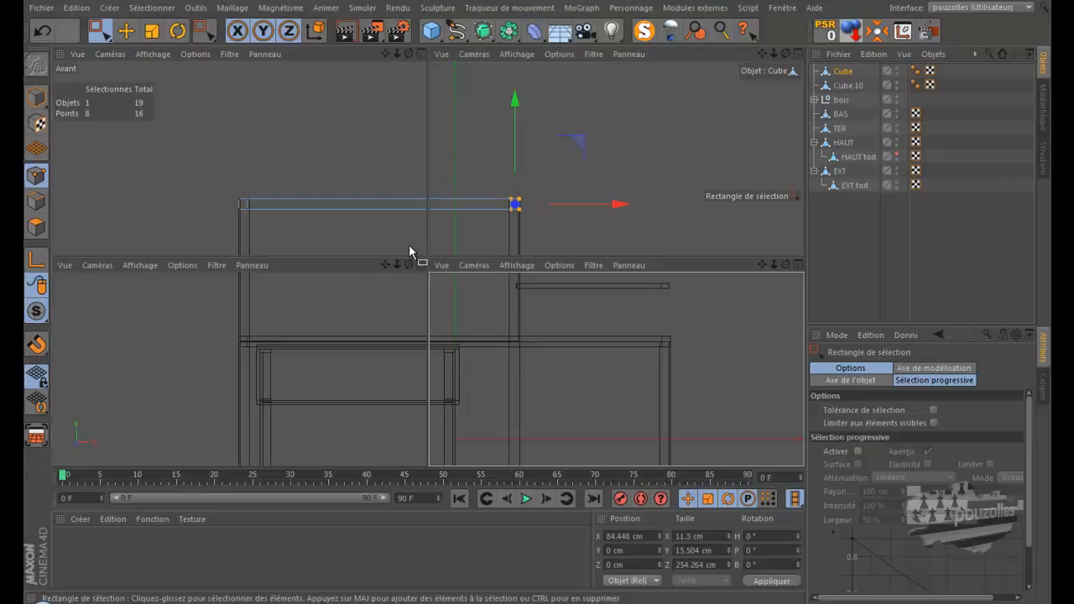
{"action": "middle_click", "coordinate": [578, 143]}
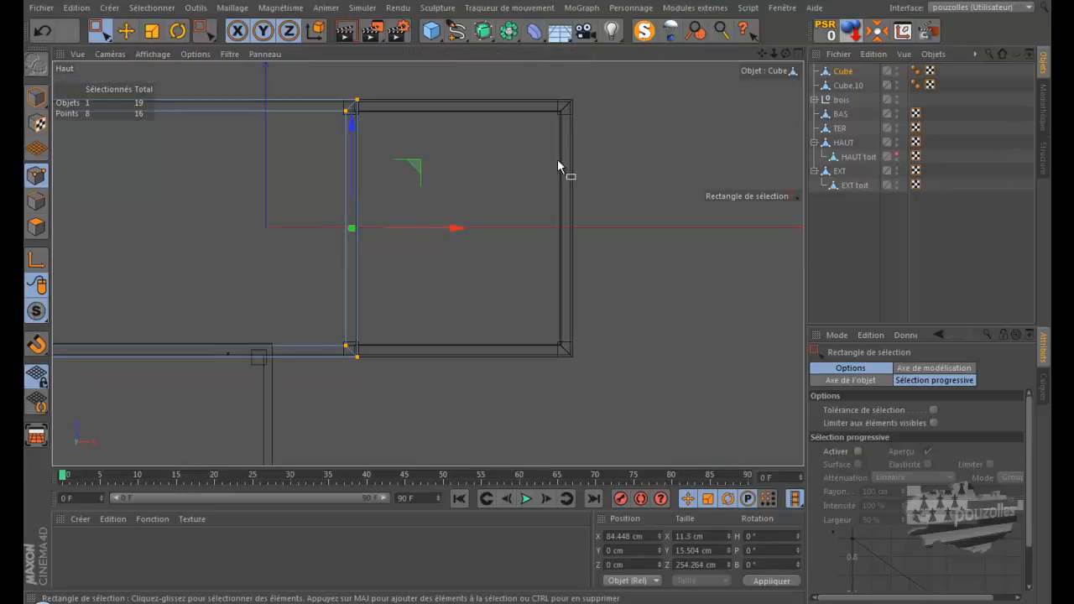
{"action": "scroll", "coordinate": [308, 109], "scroll_direction": "up", "scroll_amount": 4}
{"action": "scroll", "coordinate": [391, 141], "scroll_direction": "up", "scroll_amount": 2}
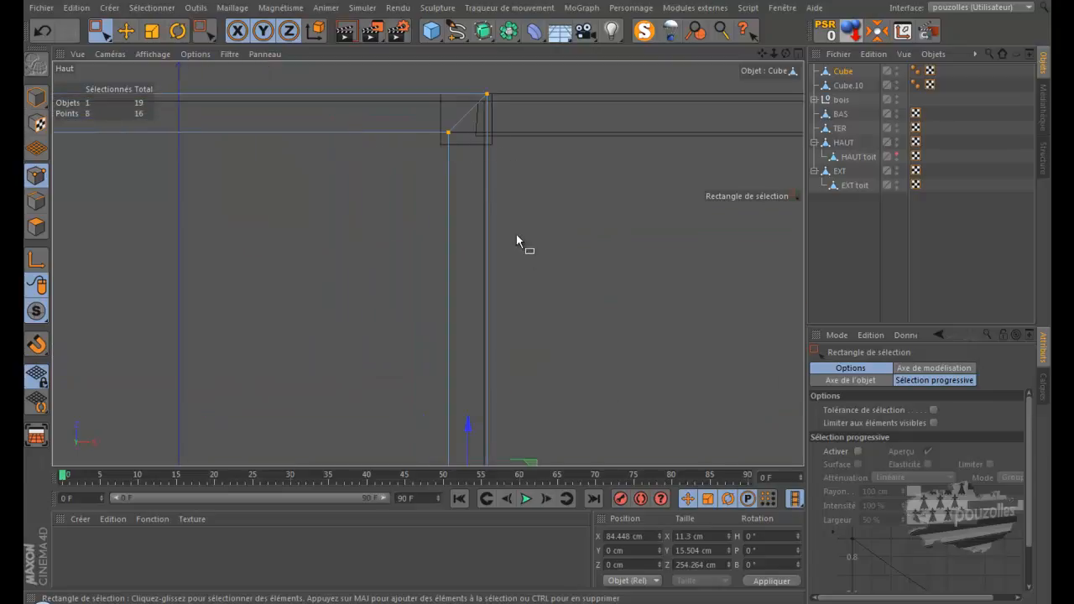
{"action": "left_click_drag", "start_coordinate": [762, 54], "coordinate": [537, 295]}
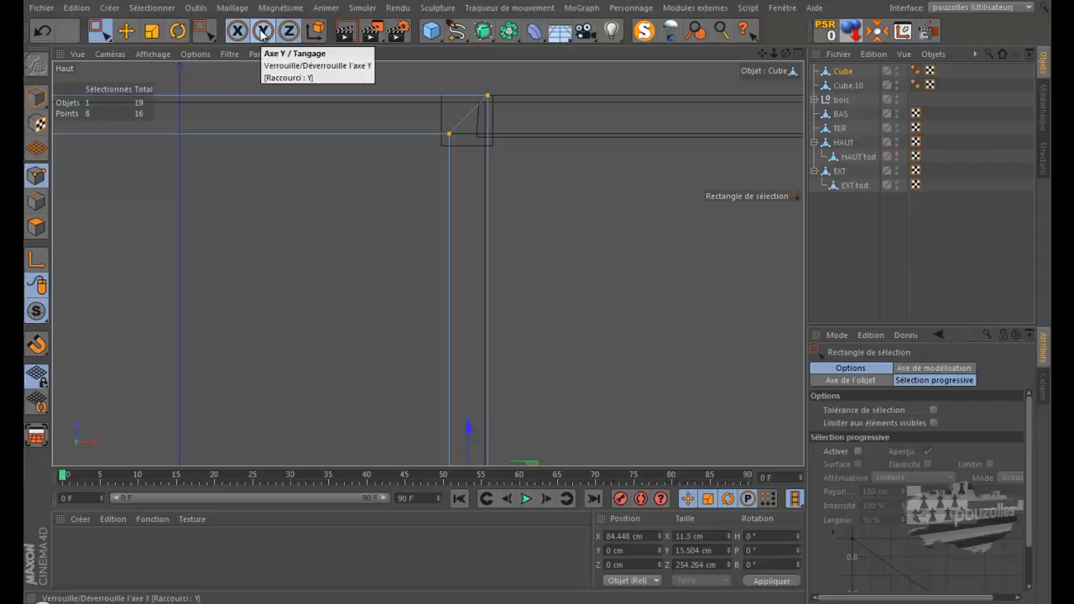
- Lock the Y and Z axes and shift the selected end points along X to about 85.67 cm, using the corner post as reference
{"action": "left_click", "coordinate": [263, 32]}
{"action": "left_click", "coordinate": [286, 32]}
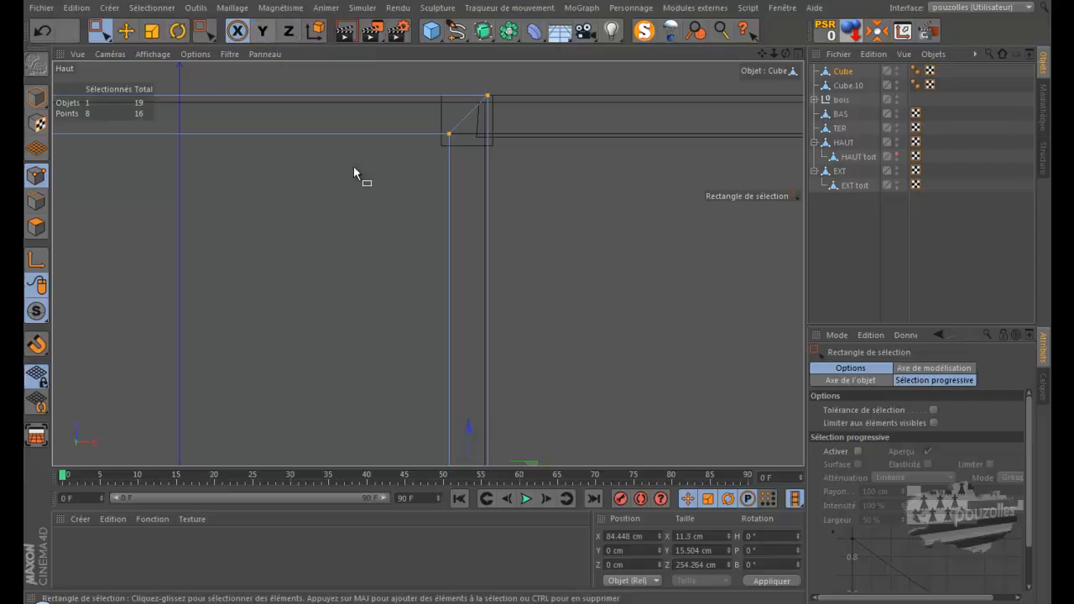
{"action": "scroll", "coordinate": [575, 240], "scroll_direction": "down", "scroll_amount": 2}
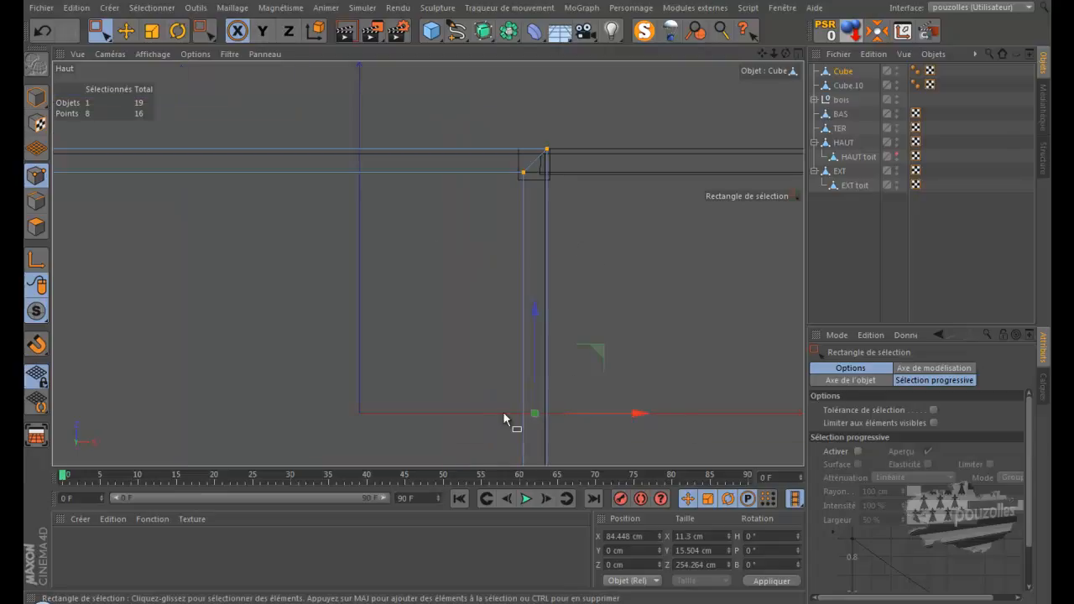
{"action": "scroll", "coordinate": [583, 148], "scroll_direction": "up", "scroll_amount": 3}
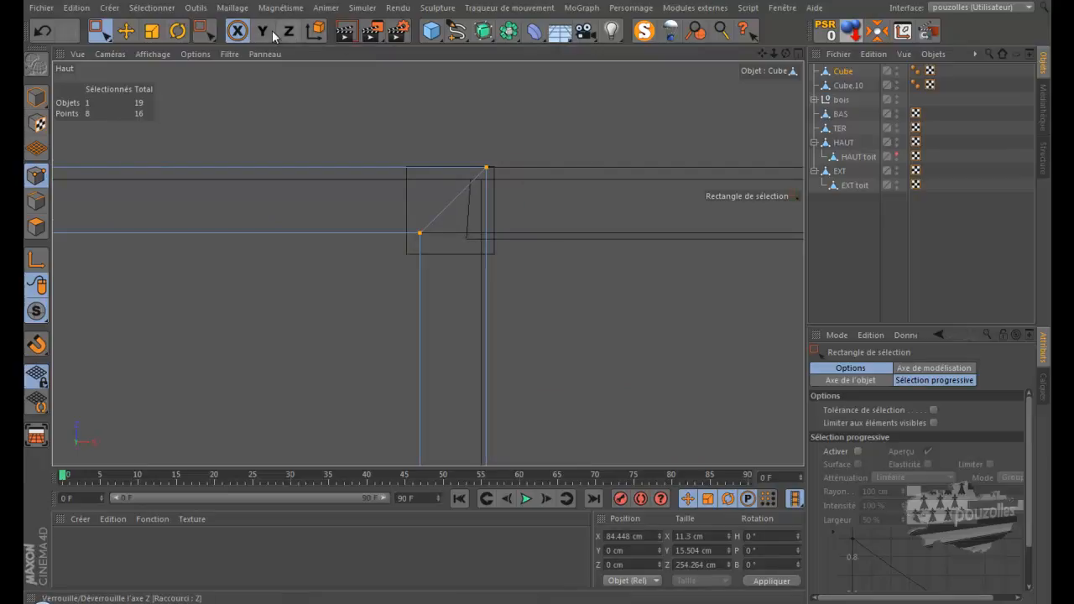
{"action": "left_click", "coordinate": [123, 31]}
{"action": "left_click", "coordinate": [124, 32]}
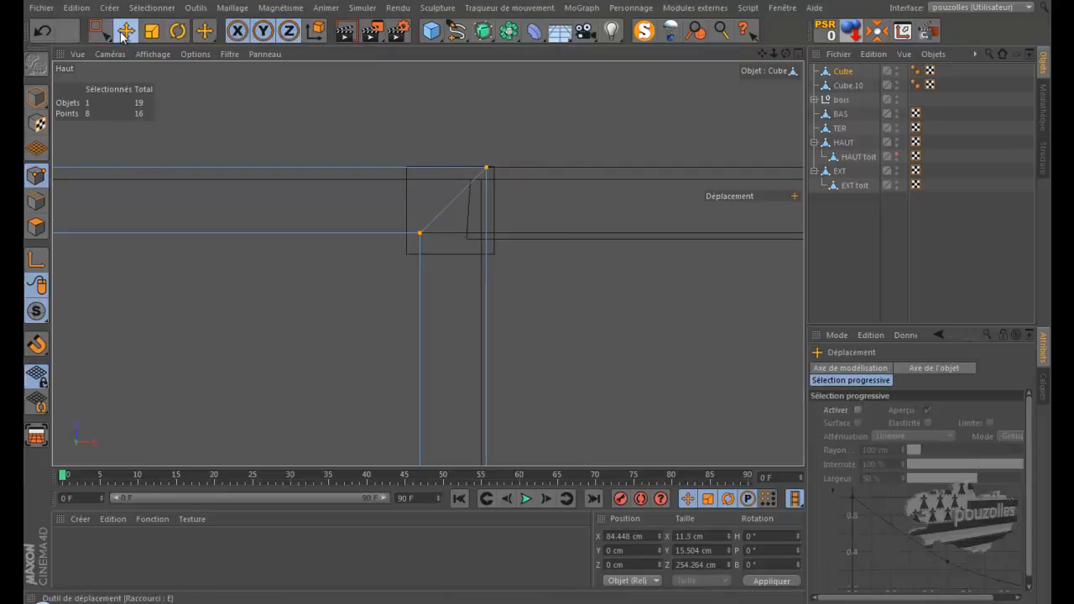
{"action": "left_click", "coordinate": [263, 31]}
{"action": "left_click", "coordinate": [288, 31]}
{"action": "left_click_drag", "start_coordinate": [553, 304], "coordinate": [555, 237]}
{"action": "scroll", "coordinate": [556, 238], "scroll_direction": "down", "scroll_amount": 10}
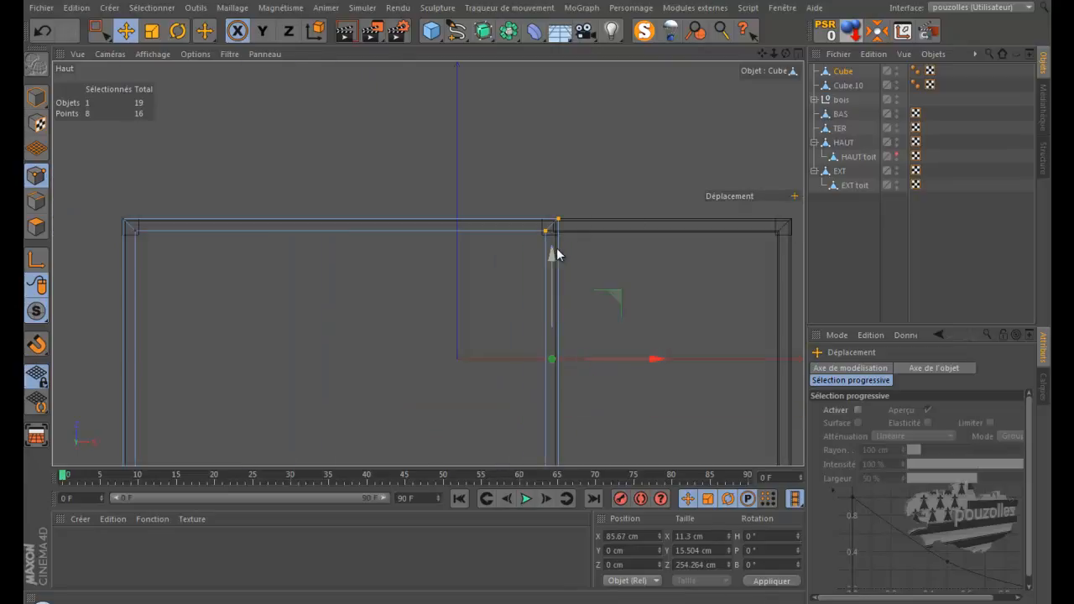
- Deselect the frame's points, unlock the Y and Z axes, and show the HAUT toit roof again
{"action": "scroll", "coordinate": [496, 327], "scroll_direction": "down", "scroll_amount": 5}
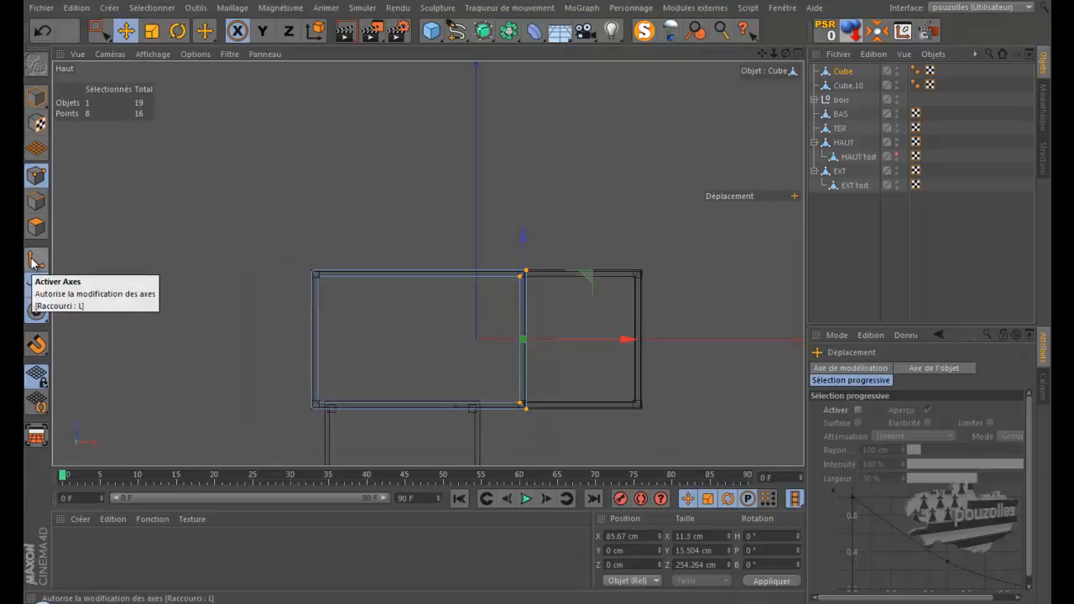
{"action": "left_click", "coordinate": [398, 227]}
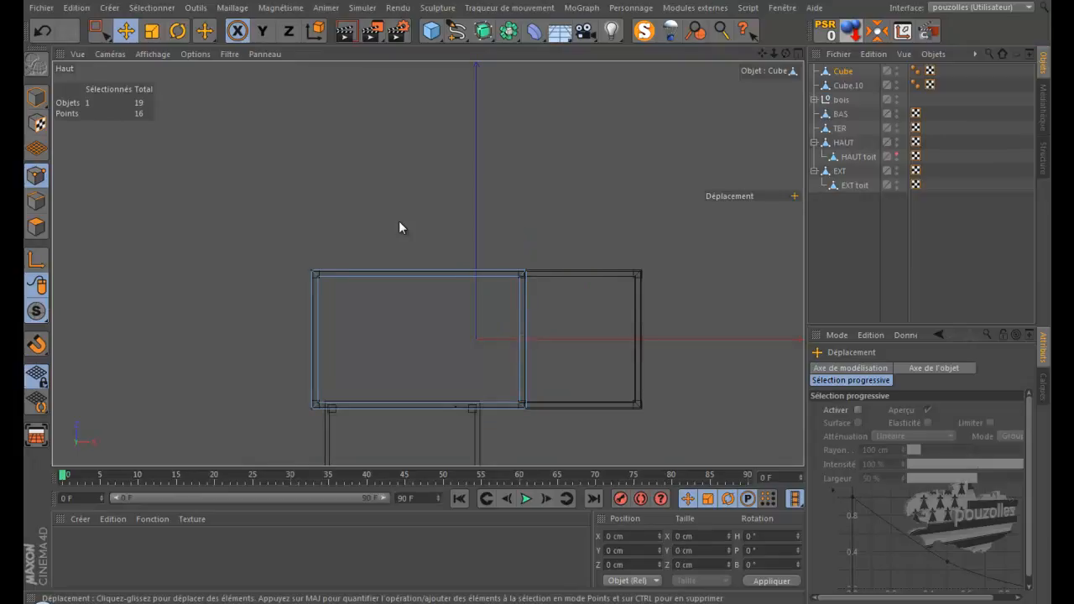
{"action": "left_click", "coordinate": [262, 31]}
{"action": "left_click", "coordinate": [289, 31]}
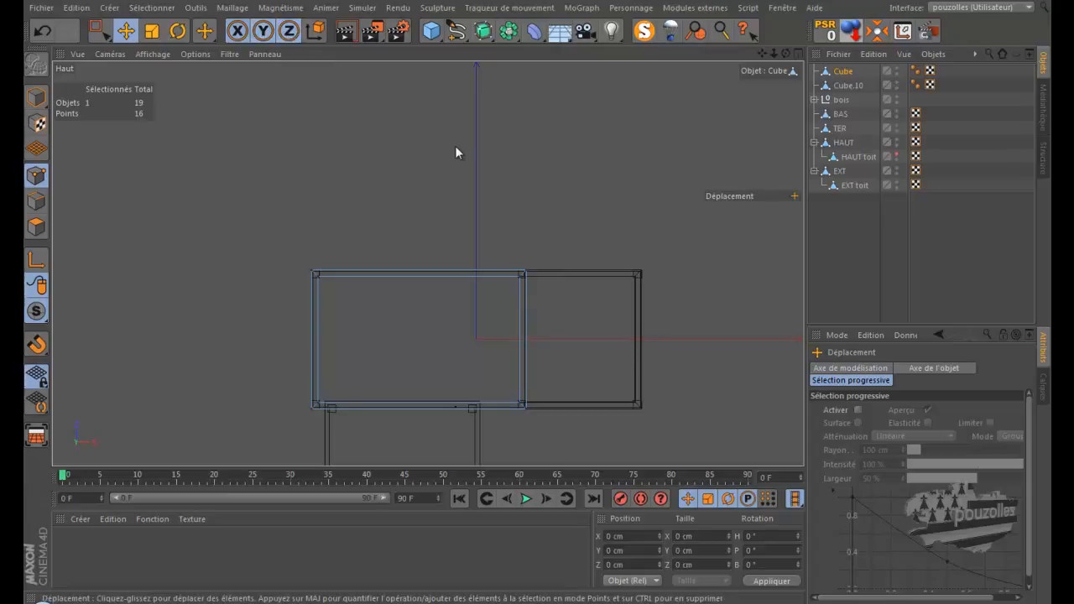
{"action": "left_click", "coordinate": [897, 156]}
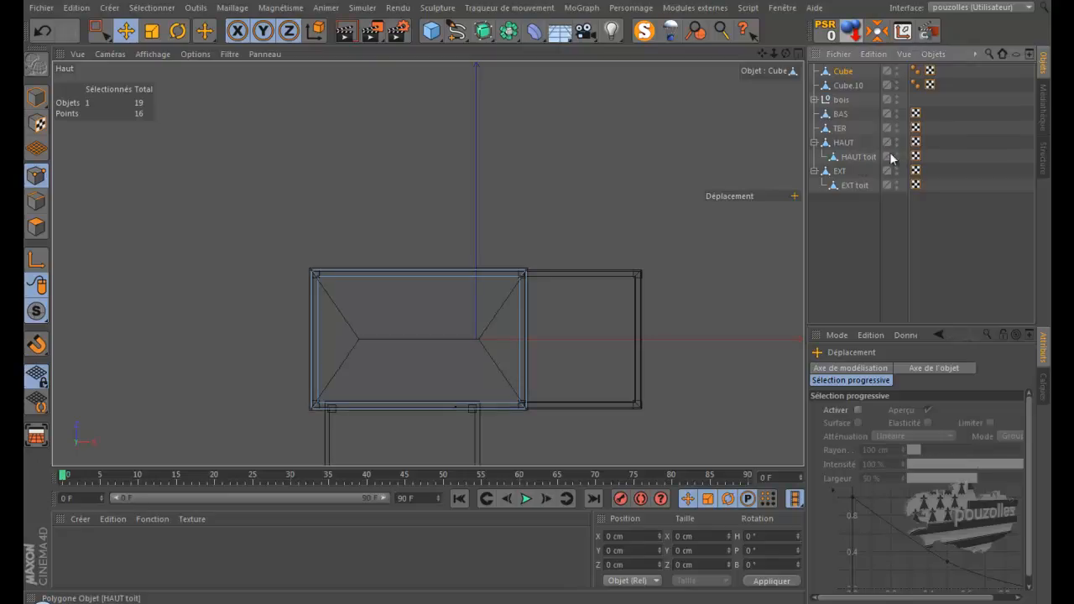
- Move Cube and Cube.10 into the bois group and collapse the group
{"action": "middle_click", "coordinate": [311, 213]}
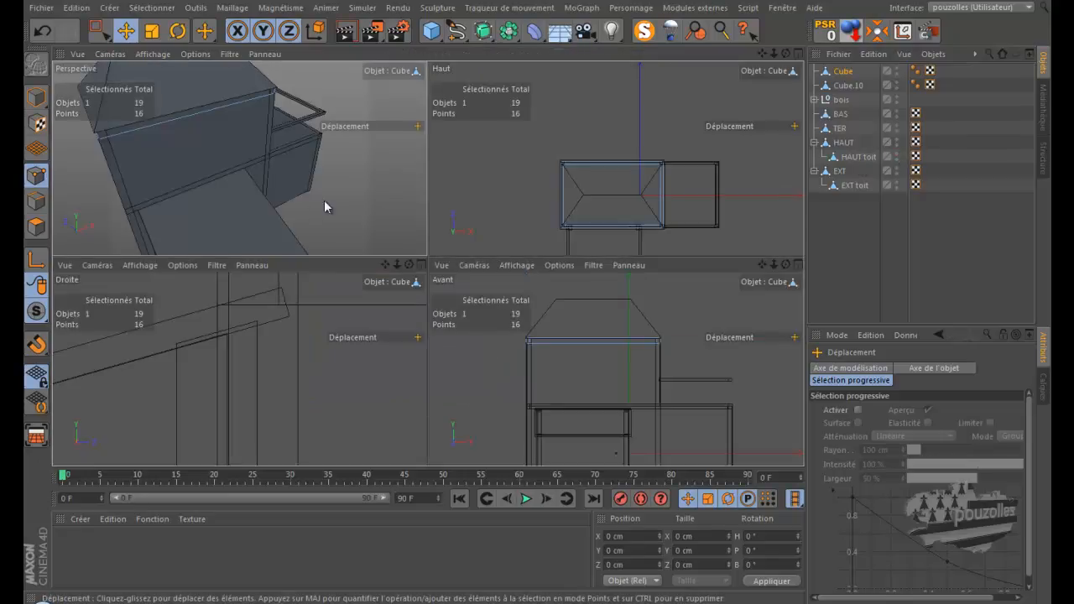
{"action": "middle_click", "coordinate": [312, 212]}
{"action": "scroll", "coordinate": [612, 147], "scroll_direction": "down", "scroll_amount": 5}
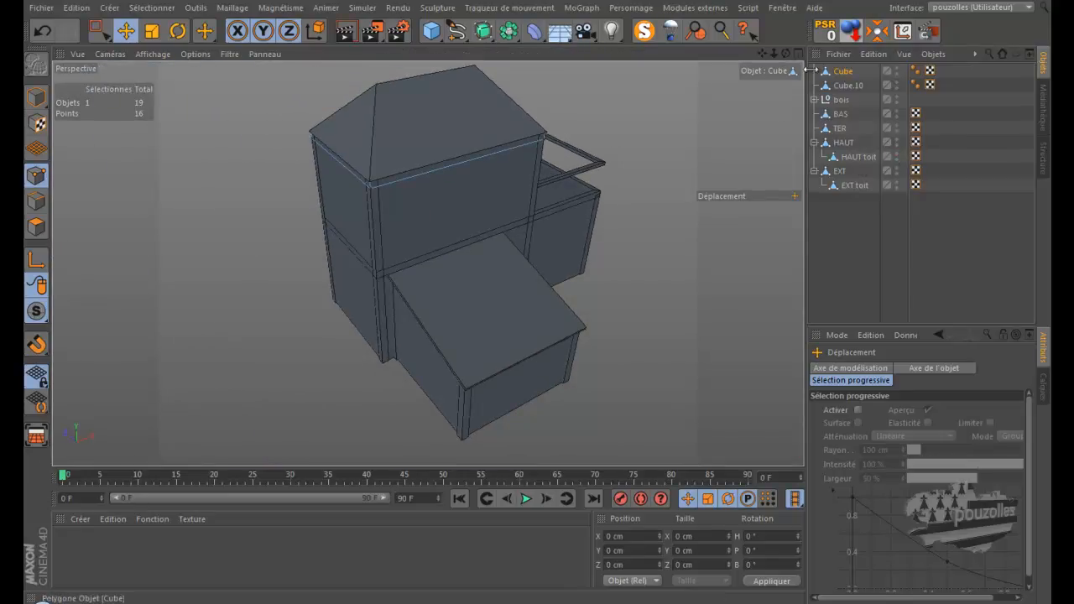
{"action": "left_click_drag", "start_coordinate": [787, 51], "coordinate": [537, 296]}
{"action": "left_click_drag", "start_coordinate": [762, 54], "coordinate": [534, 294]}
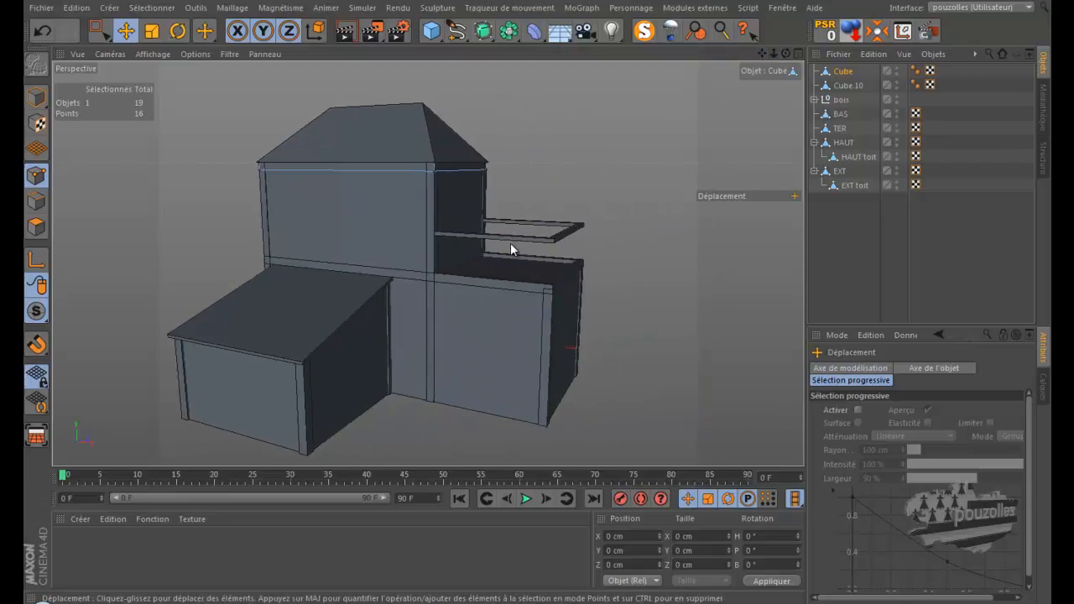
{"action": "left_click", "coordinate": [851, 73]}
{"action": "left_click", "coordinate": [852, 86]}
{"action": "left_click_drag", "start_coordinate": [958, 66], "coordinate": [843, 99]}
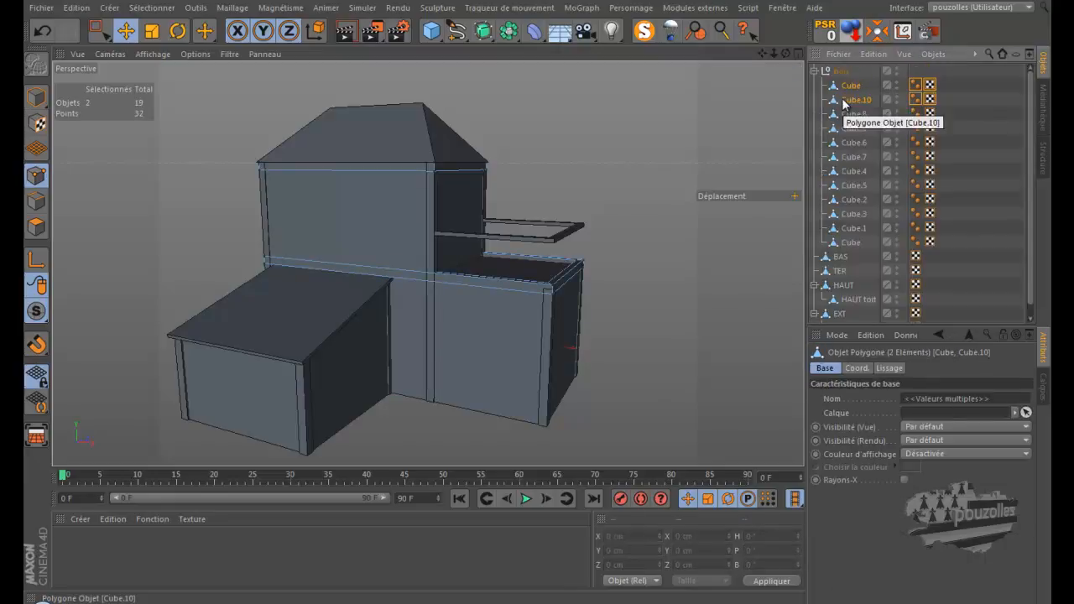
{"action": "left_click", "coordinate": [816, 72]}
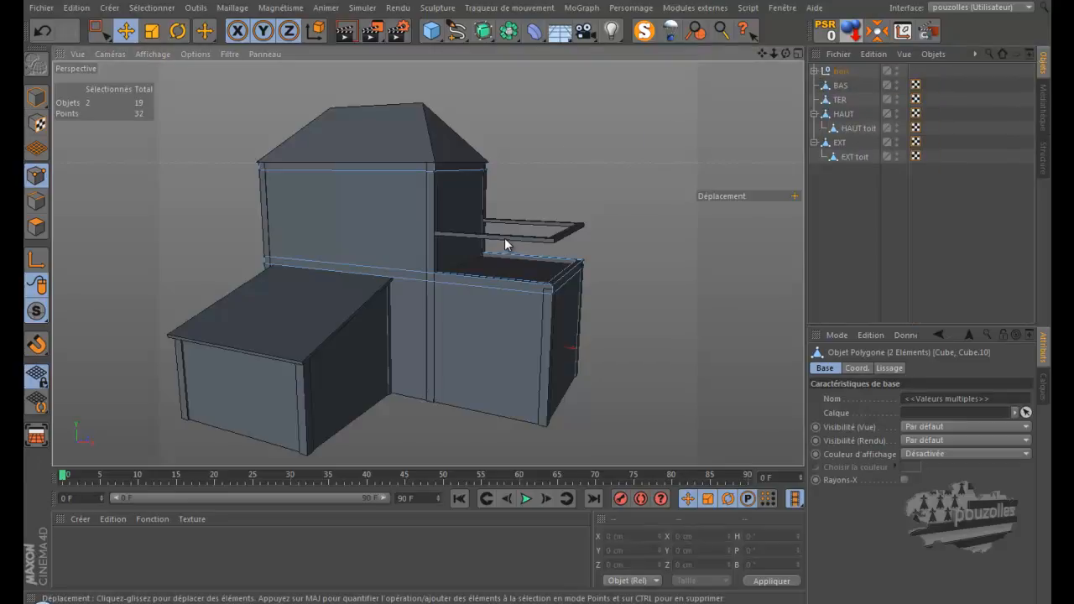
- Select the terrace railing frame TER in object mode and move it into the bois group
{"action": "left_click", "coordinate": [37, 96]}
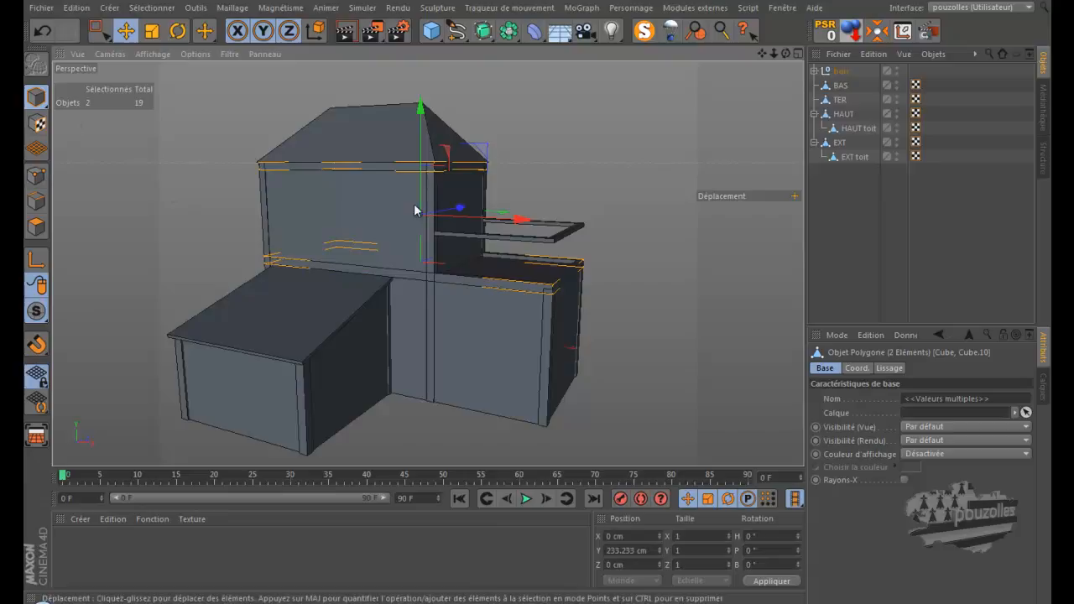
{"action": "left_click", "coordinate": [470, 243]}
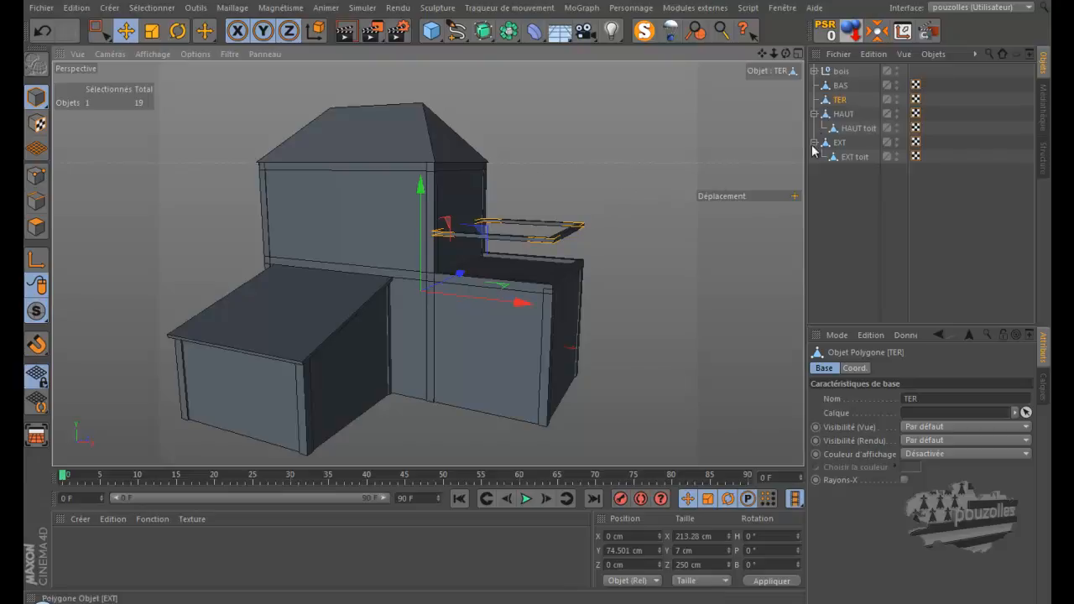
{"action": "left_click_drag", "start_coordinate": [843, 101], "coordinate": [845, 74]}
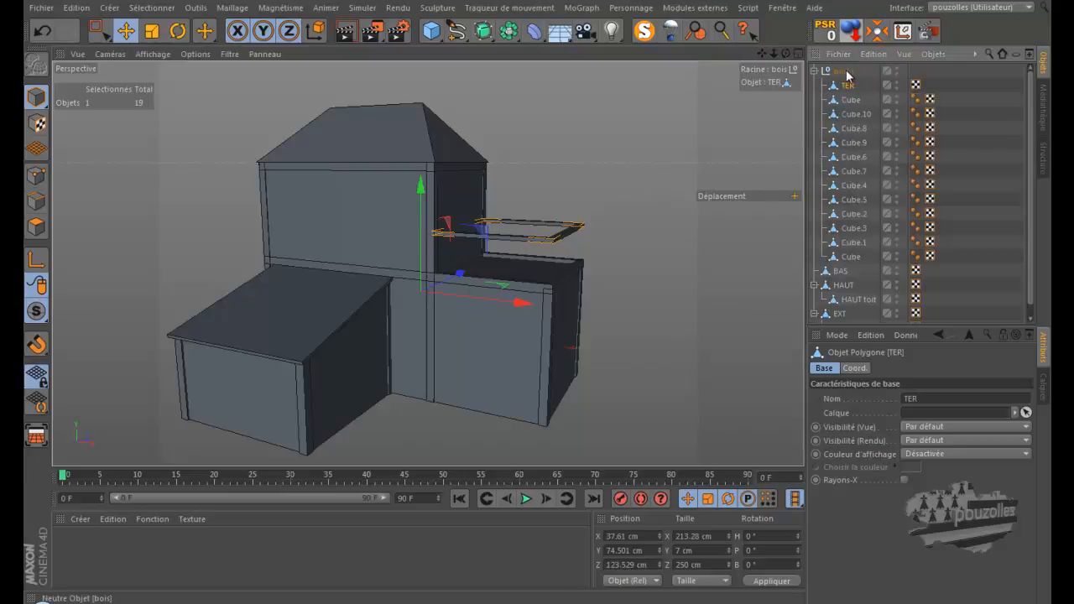
- Highlight the bois group's members and the group itself to review the wooden parts, and collapse the group
{"action": "left_click_drag", "start_coordinate": [980, 82], "coordinate": [845, 265]}
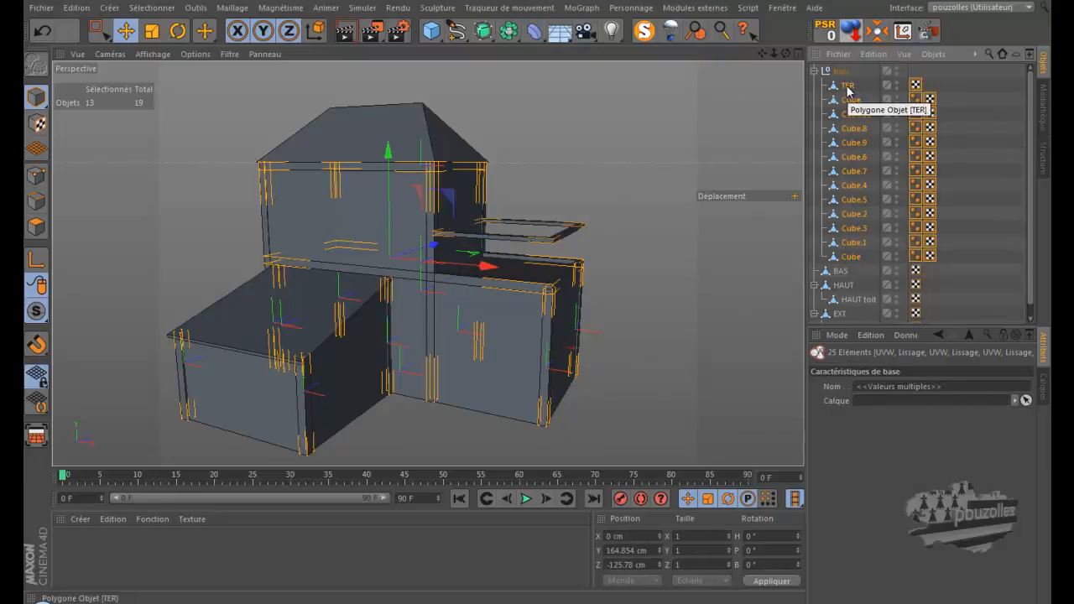
{"action": "left_click", "coordinate": [838, 72]}
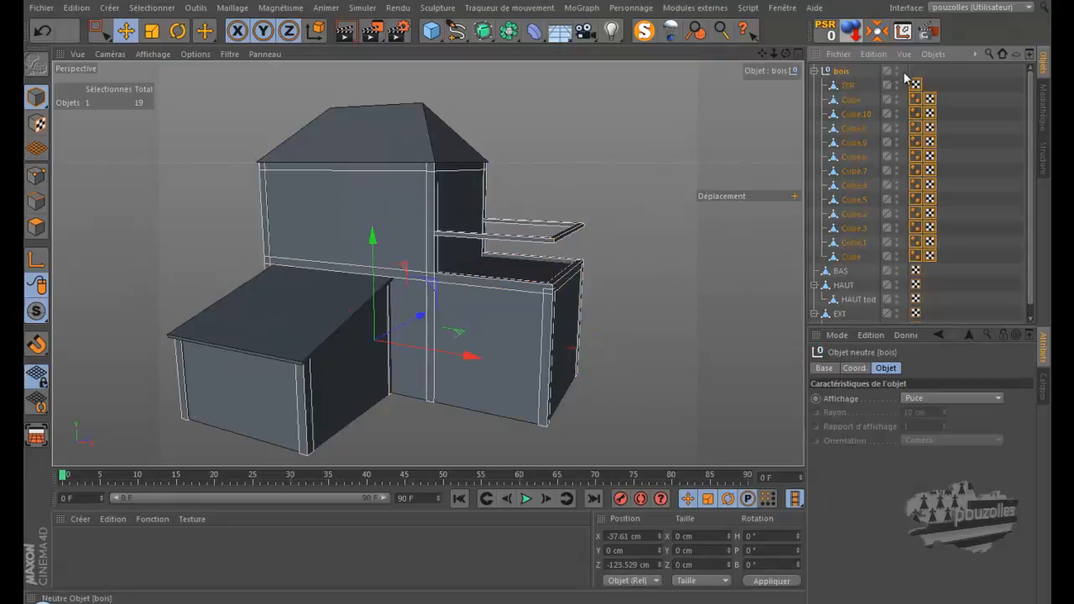
{"action": "left_click", "coordinate": [955, 69]}
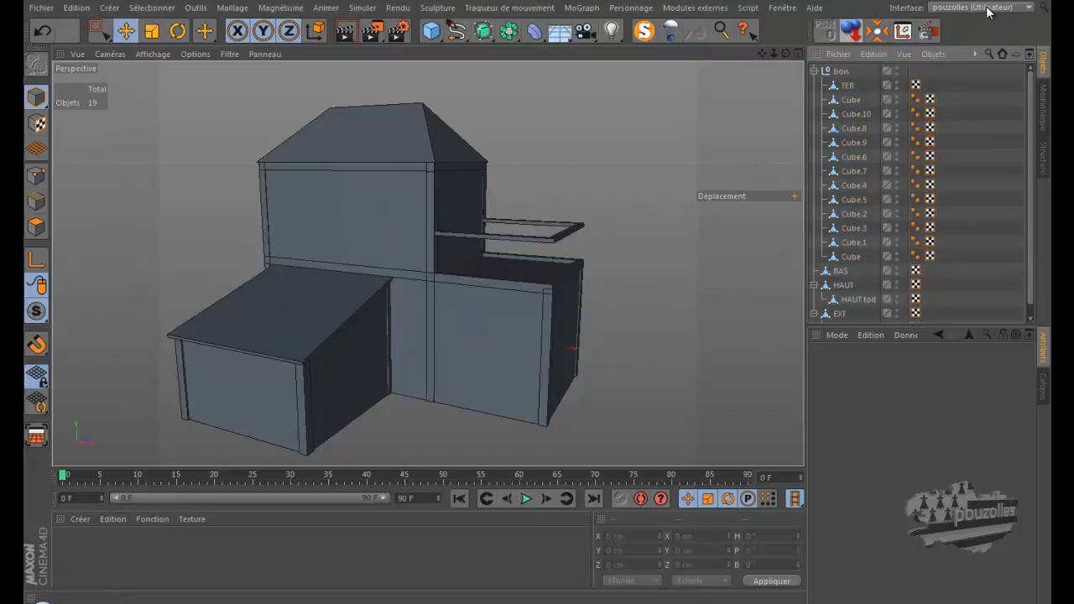
{"action": "left_click", "coordinate": [982, 7]}
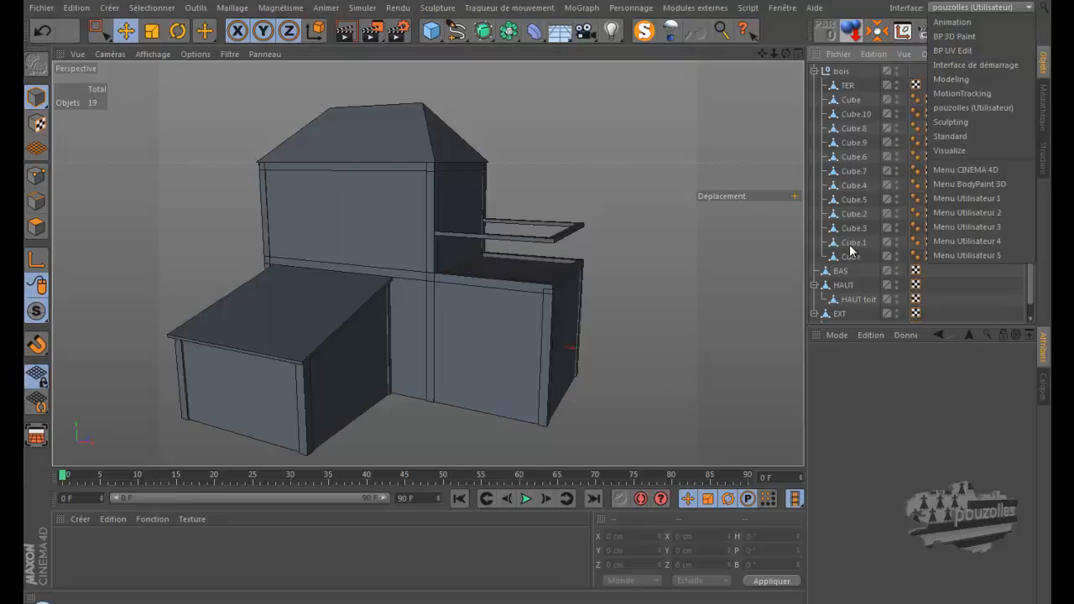
{"action": "left_click", "coordinate": [815, 75]}
{"action": "left_click", "coordinate": [814, 71]}
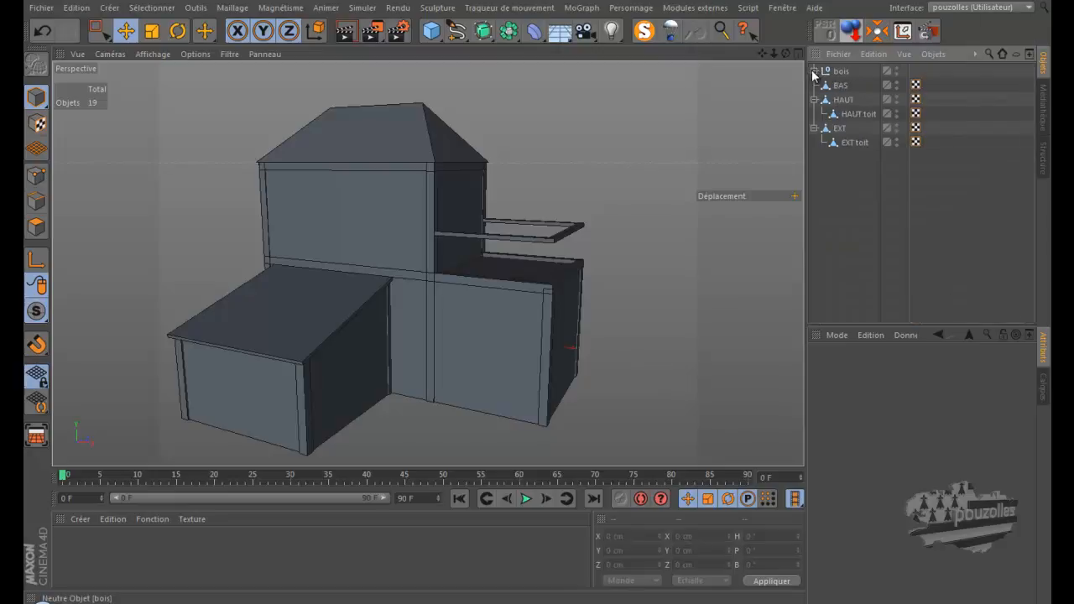
{"action": "left_click", "coordinate": [842, 72]}
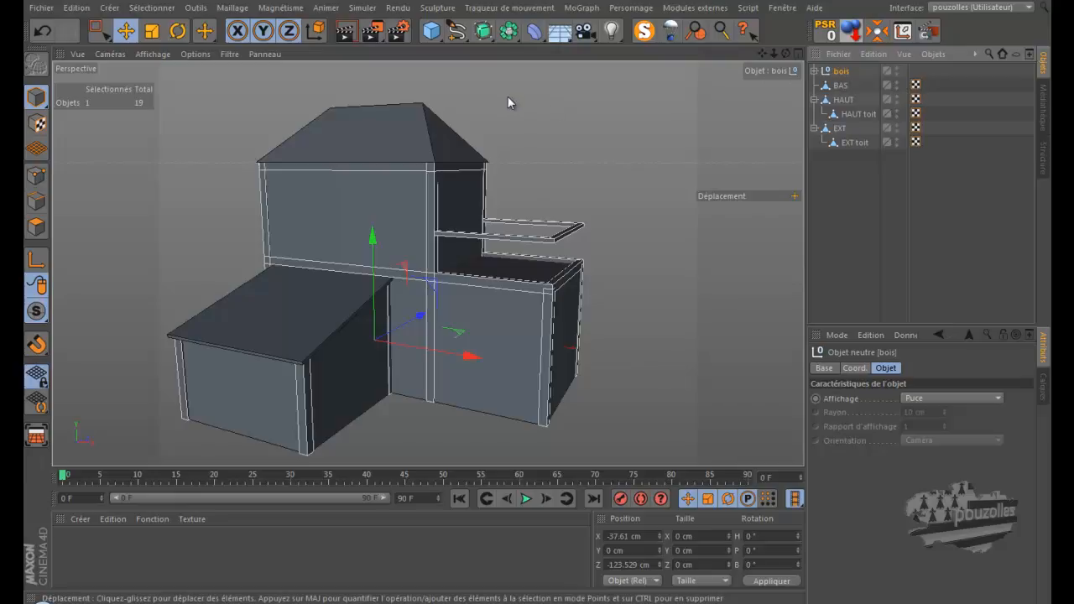
{"action": "scroll", "coordinate": [484, 221], "scroll_direction": "up", "scroll_amount": 2}
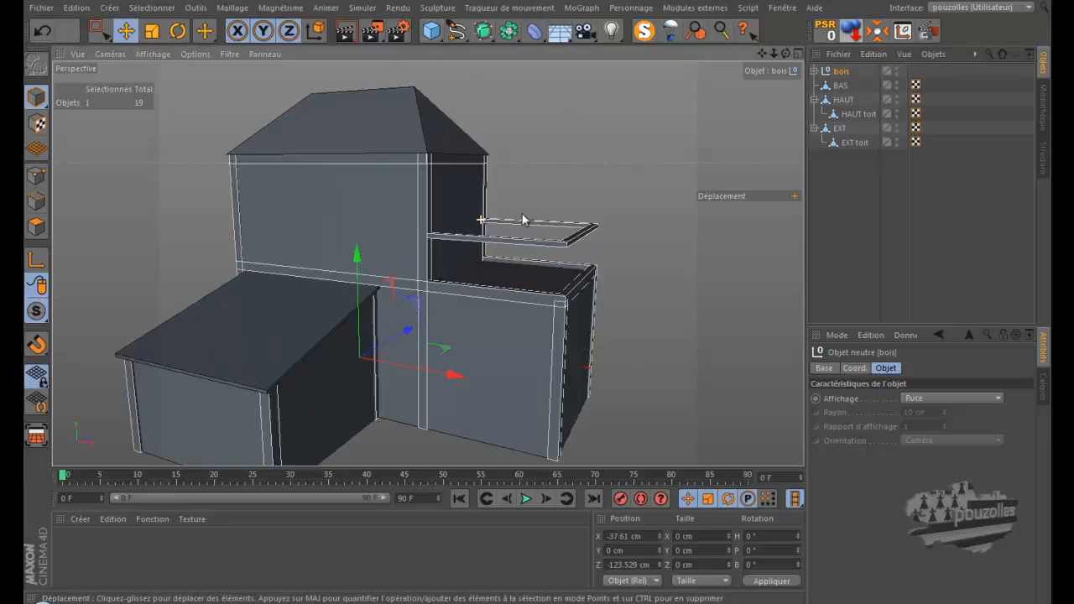
{"action": "left_click", "coordinate": [865, 214]}
- Add a cube and move it onto the terrace's front beam beside the upper storey, at about X 107.9 cm and Z -120.6 cm
{"action": "scroll", "coordinate": [507, 213], "scroll_direction": "up", "scroll_amount": 3}
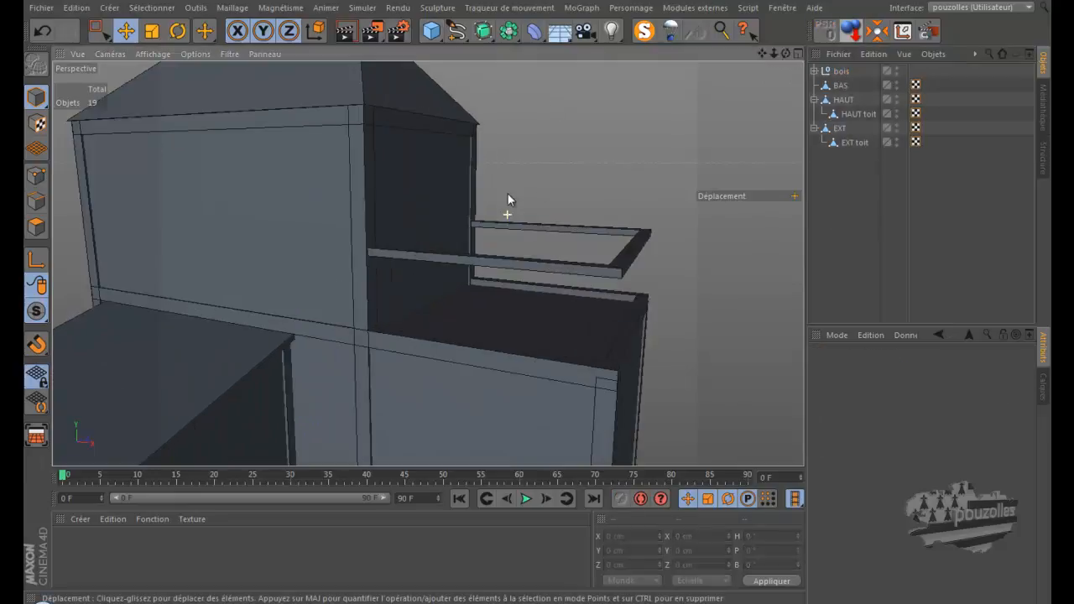
{"action": "left_click", "coordinate": [432, 31]}
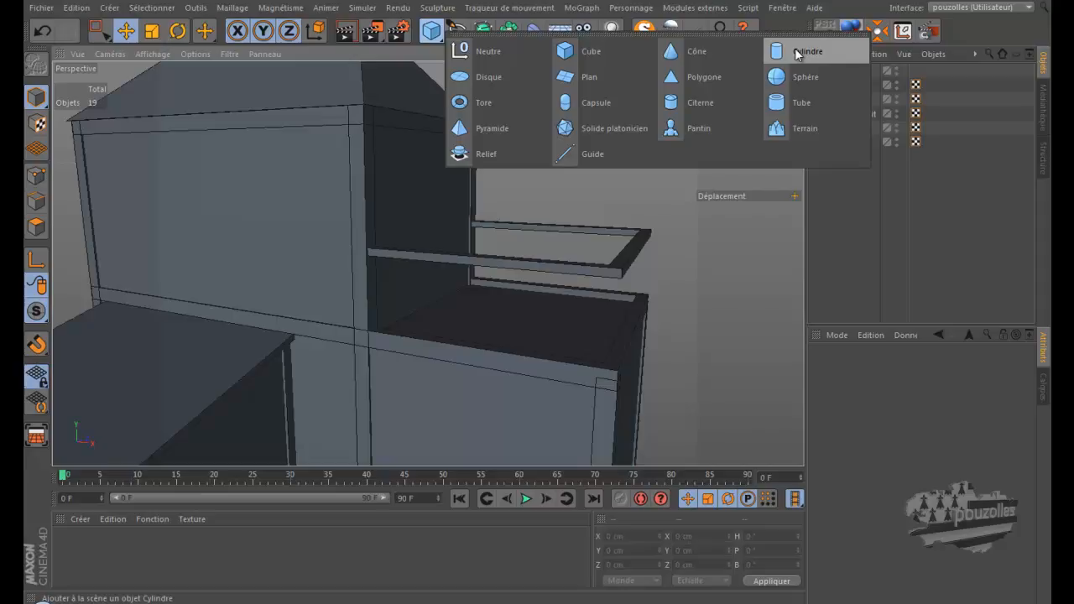
{"action": "left_click", "coordinate": [603, 57]}
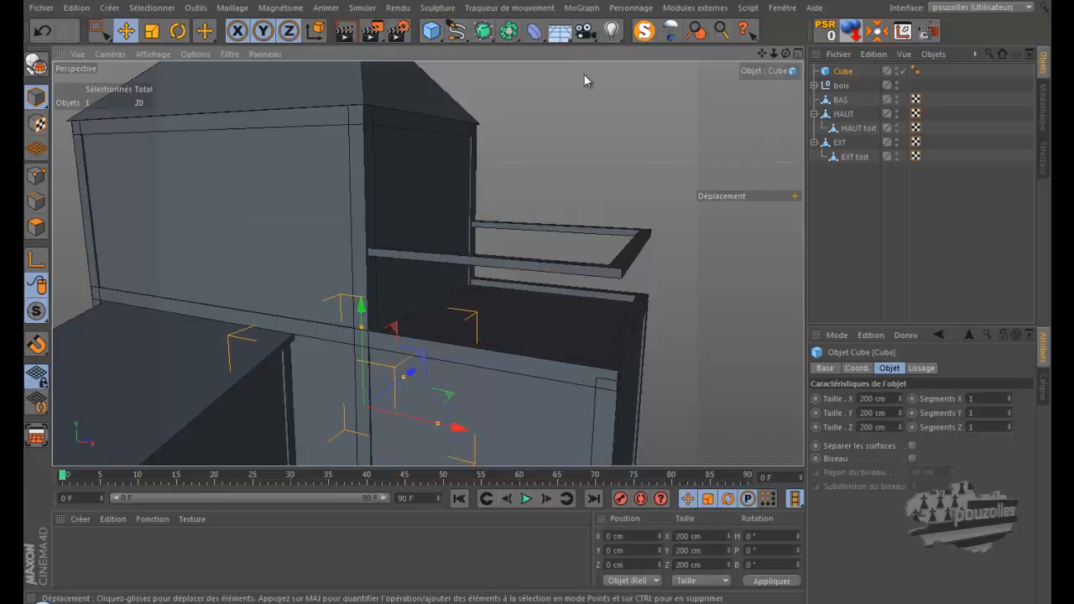
{"action": "middle_click", "coordinate": [547, 336]}
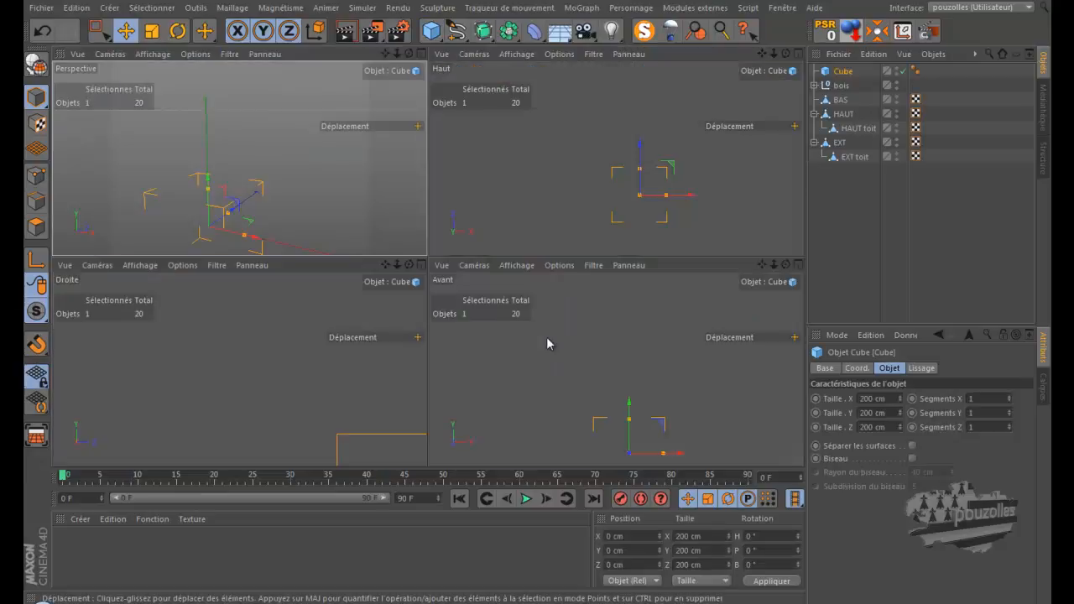
{"action": "middle_click", "coordinate": [538, 204]}
{"action": "scroll", "coordinate": [557, 419], "scroll_direction": "up", "scroll_amount": 3}
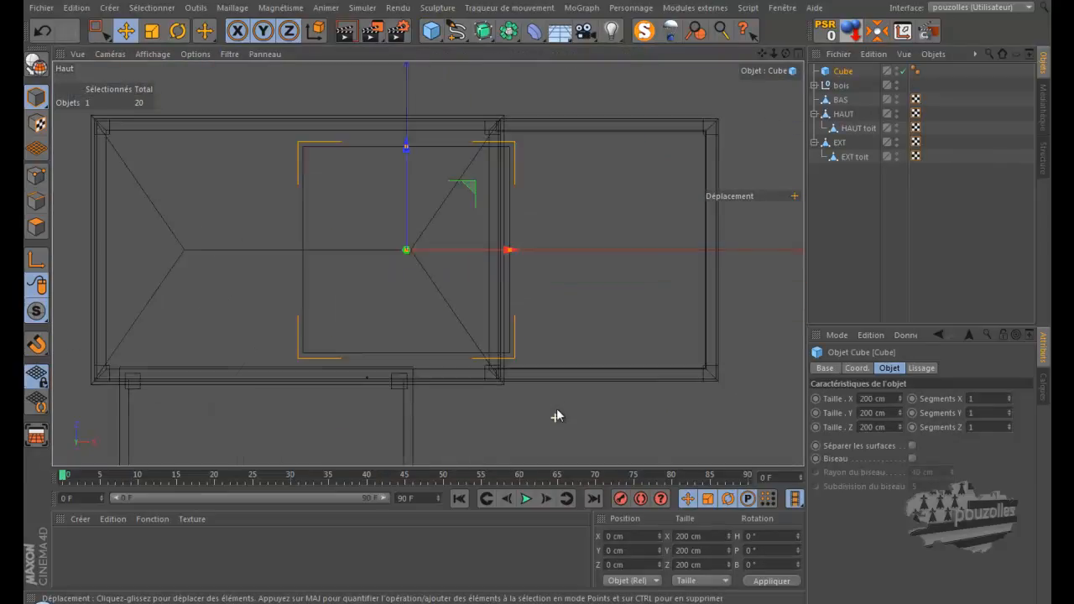
{"action": "left_click_drag", "start_coordinate": [518, 248], "coordinate": [663, 250]}
{"action": "left_click_drag", "start_coordinate": [558, 165], "coordinate": [557, 290]}
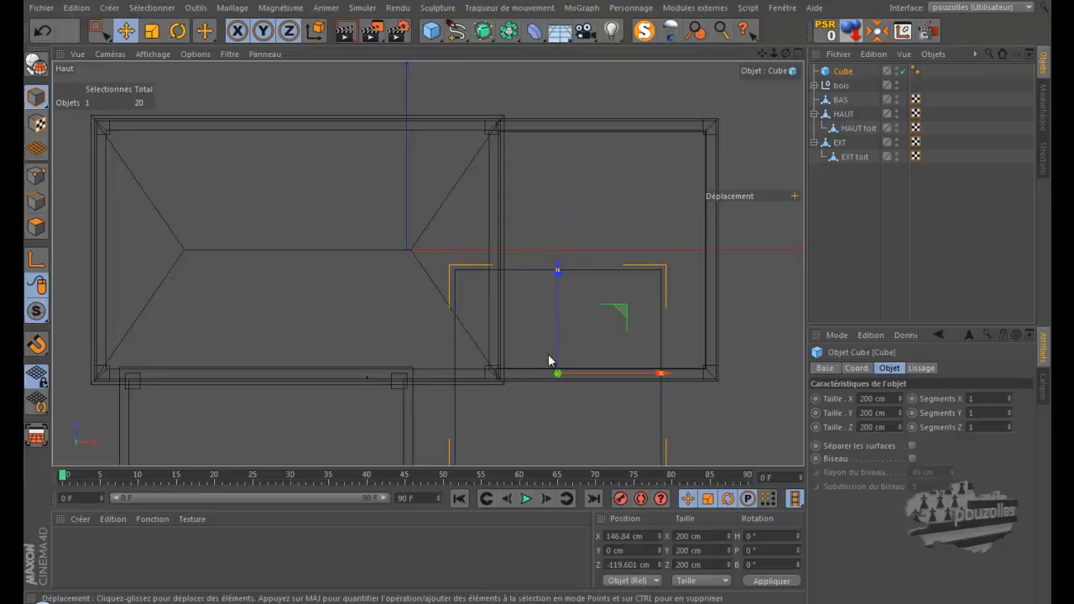
{"action": "scroll", "coordinate": [557, 386], "scroll_direction": "up", "scroll_amount": 4}
{"action": "left_click_drag", "start_coordinate": [663, 352], "coordinate": [546, 352]}
{"action": "left_click_drag", "start_coordinate": [446, 244], "coordinate": [444, 249]}
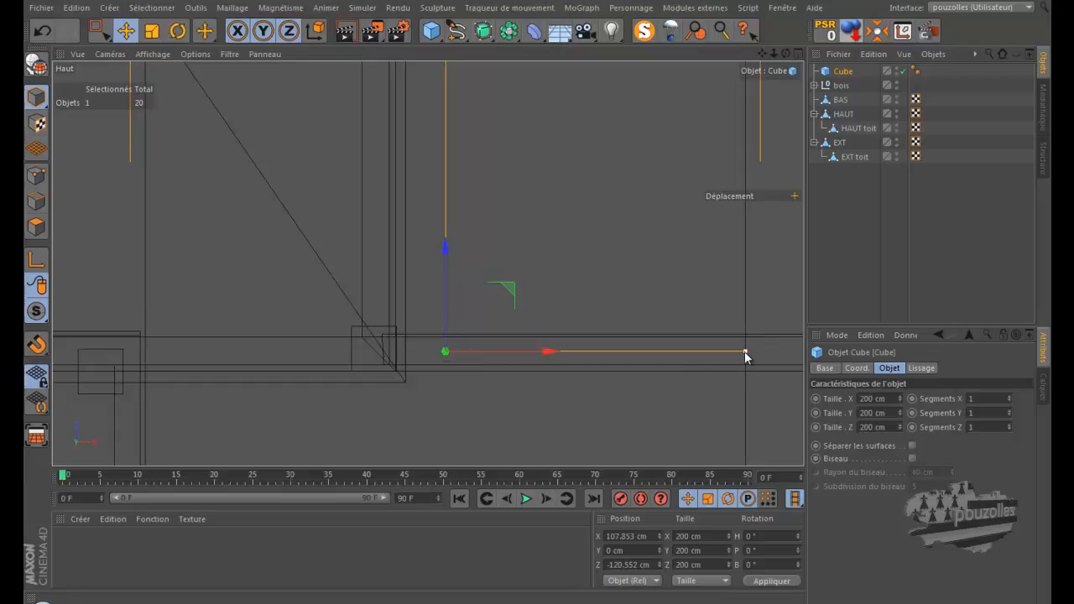
- Shrink the cube freehand to about 4.7 cm along X and 5.8 cm along Z
{"action": "left_click_drag", "start_coordinate": [735, 353], "coordinate": [451, 363]}
{"action": "scroll", "coordinate": [497, 342], "scroll_direction": "down", "scroll_amount": 3}
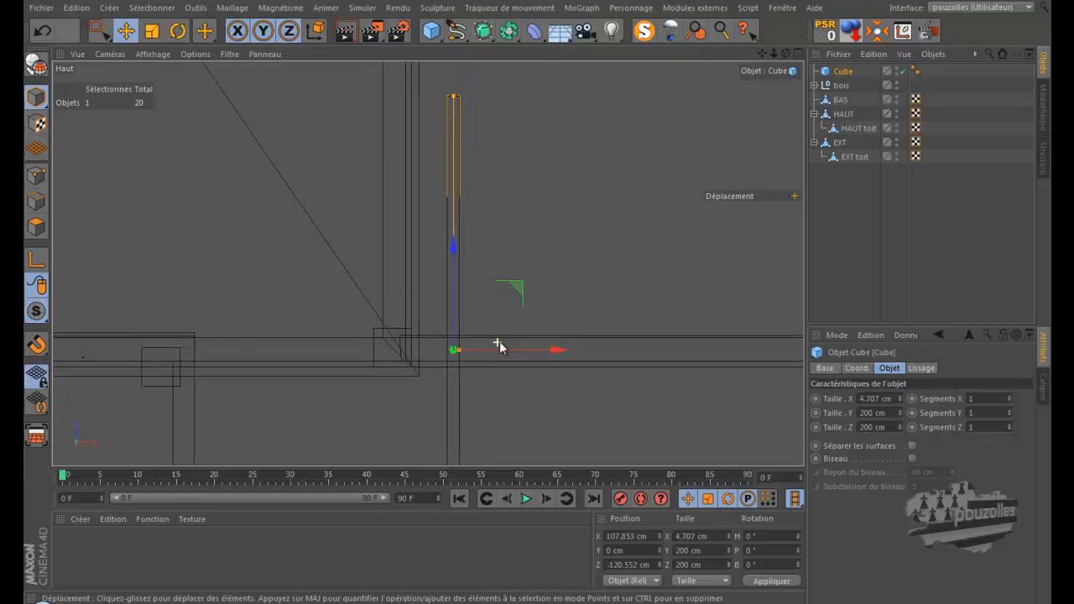
{"action": "left_click_drag", "start_coordinate": [460, 144], "coordinate": [458, 345]}
{"action": "scroll", "coordinate": [461, 347], "scroll_direction": "up", "scroll_amount": 4}
{"action": "scroll", "coordinate": [464, 374], "scroll_direction": "up", "scroll_amount": 1}
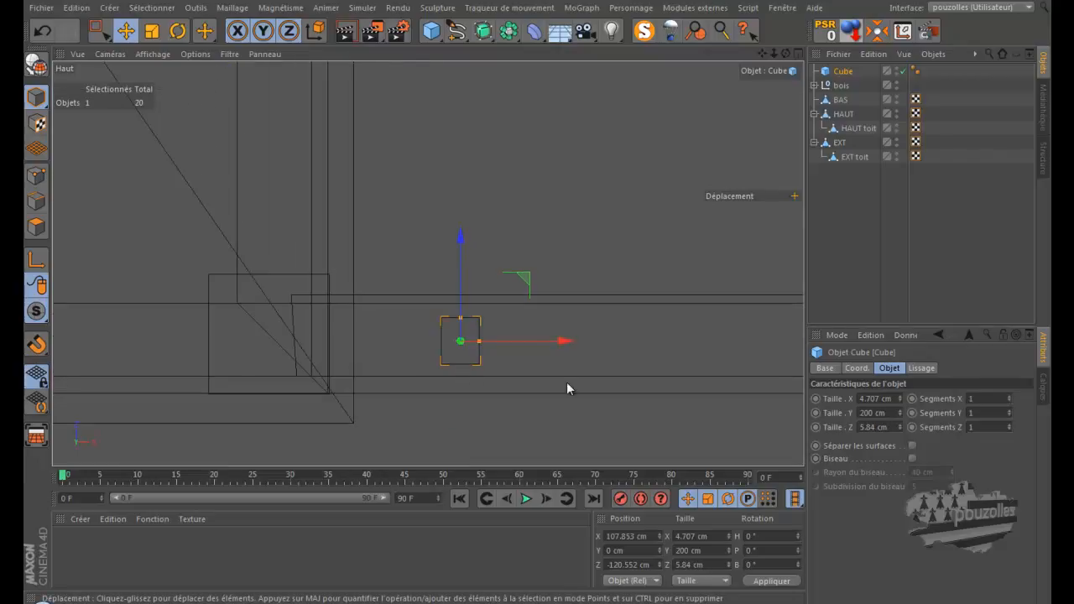
- Set the cube's X and Z sizes to 4 cm each
{"action": "left_click", "coordinate": [874, 399]}
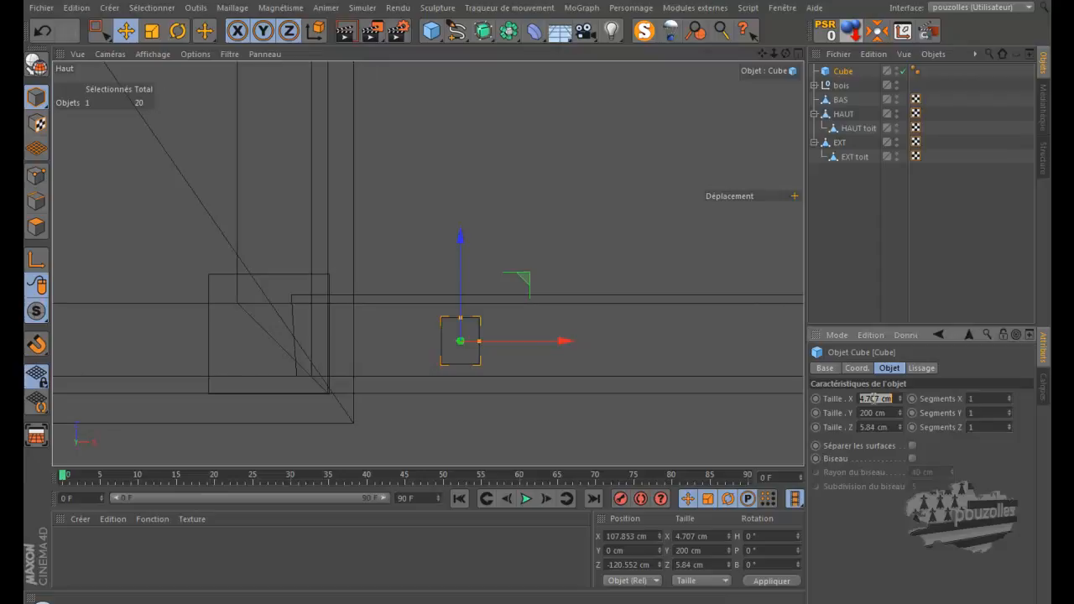
{"action": "type", "text": "4"}
{"action": "left_click", "coordinate": [870, 428]}
{"action": "type", "text": "4"}
{"action": "key", "text": "Return"}
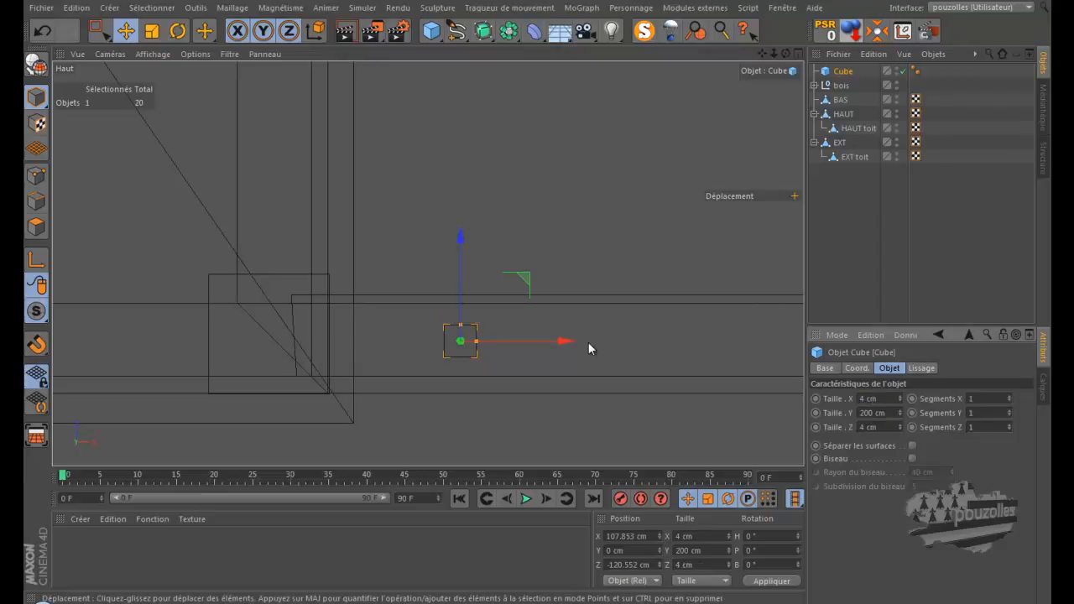
- Raise the cube along Y to about 176 cm, at the level of the terrace railing
{"action": "middle_click", "coordinate": [382, 250]}
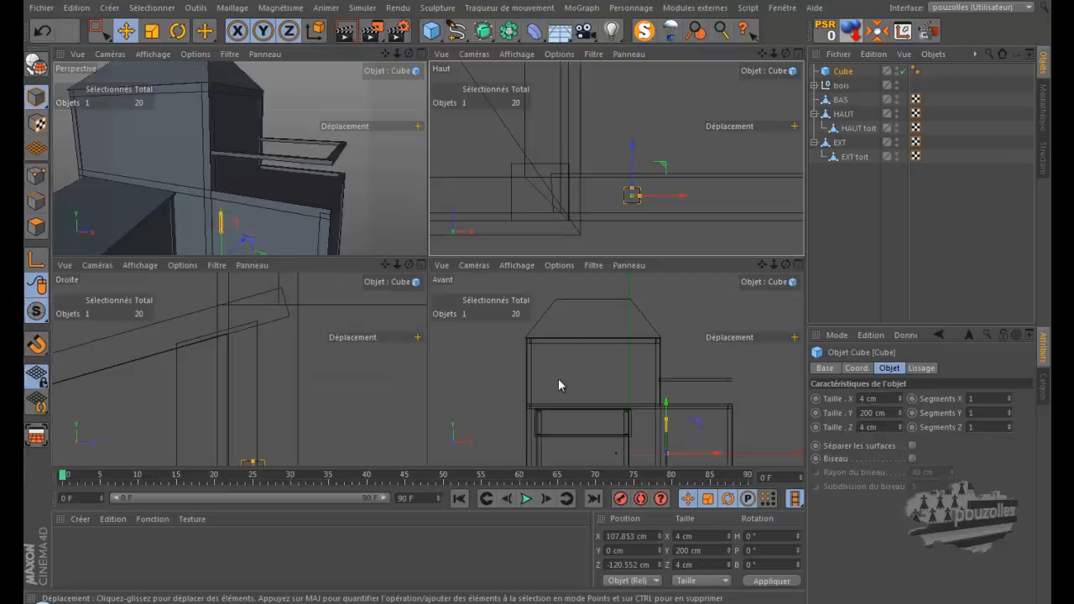
{"action": "middle_click", "coordinate": [754, 404]}
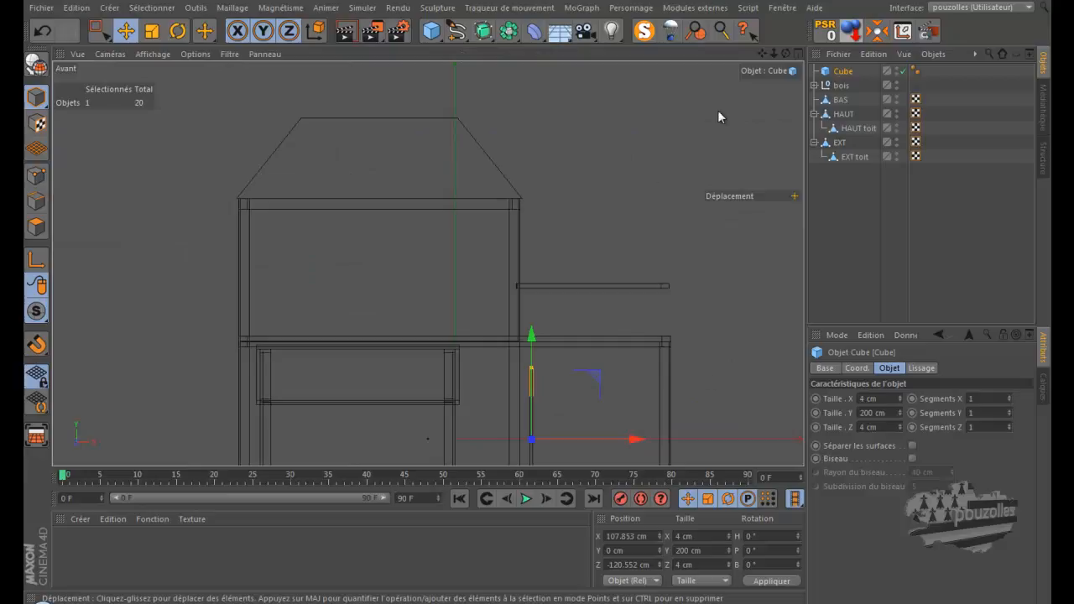
{"action": "left_click_drag", "start_coordinate": [762, 54], "coordinate": [538, 290]}
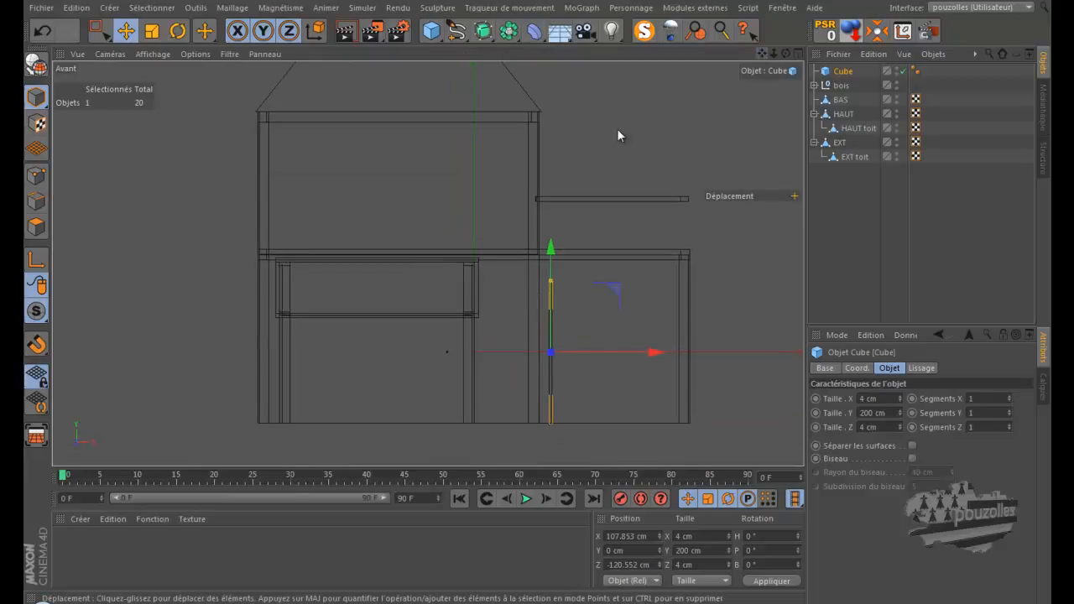
{"action": "left_click_drag", "start_coordinate": [551, 249], "coordinate": [570, 131]}
- Activate the selection brush and convert the cube to an editable polygon object in polygon mode
{"action": "middle_click", "coordinate": [458, 191]}
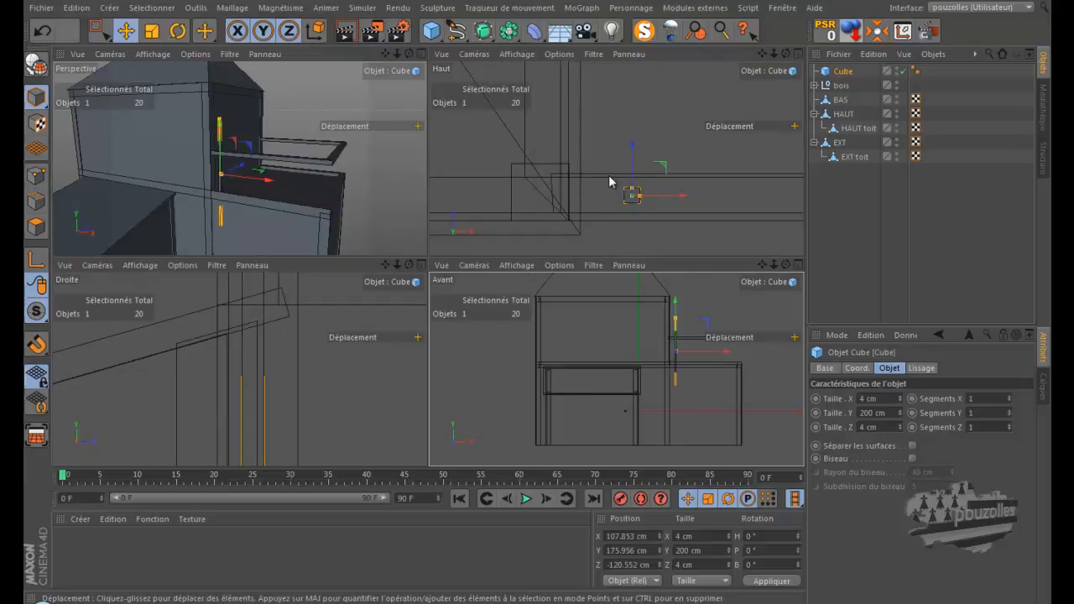
{"action": "left_click", "coordinate": [670, 136]}
{"action": "middle_click", "coordinate": [670, 131]}
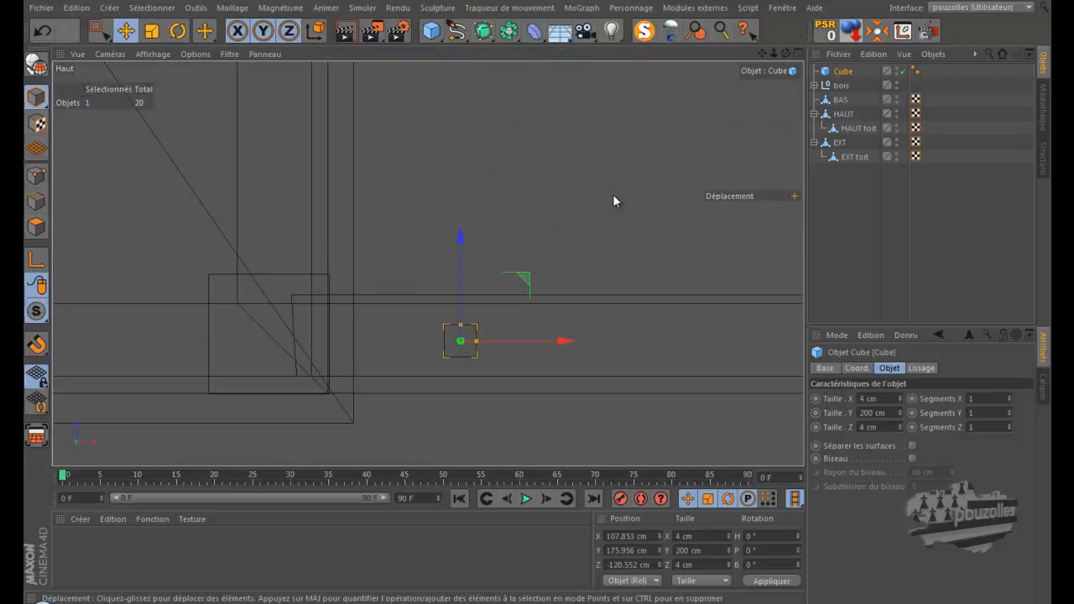
{"action": "scroll", "coordinate": [458, 383], "scroll_direction": "up", "scroll_amount": 3}
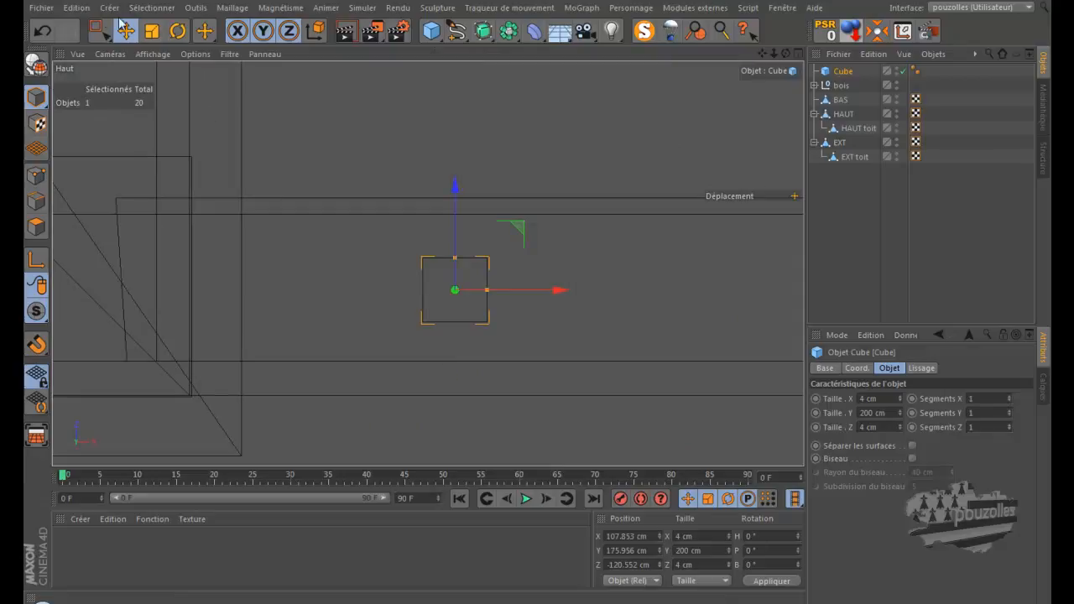
{"action": "left_click_drag", "start_coordinate": [96, 32], "coordinate": [156, 50]}
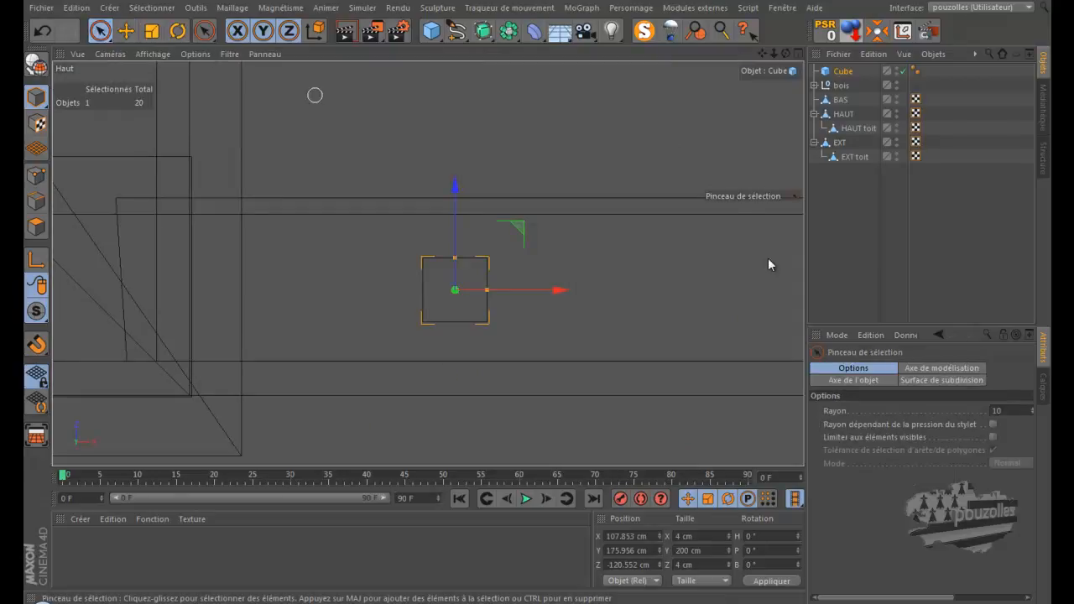
{"action": "left_click", "coordinate": [992, 438]}
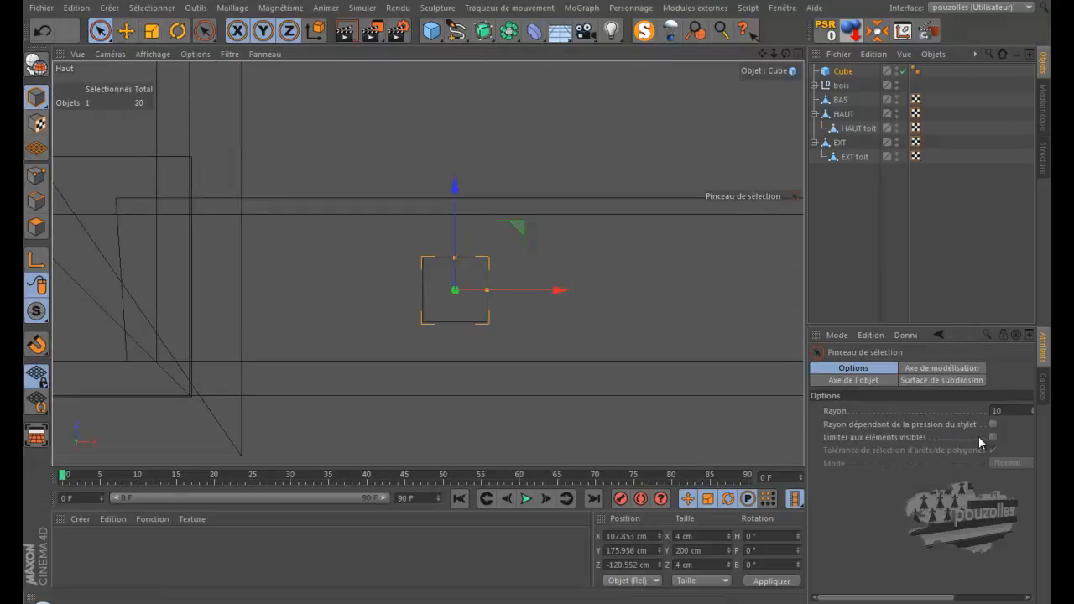
{"action": "left_click", "coordinate": [36, 64]}
{"action": "left_click", "coordinate": [36, 225]}
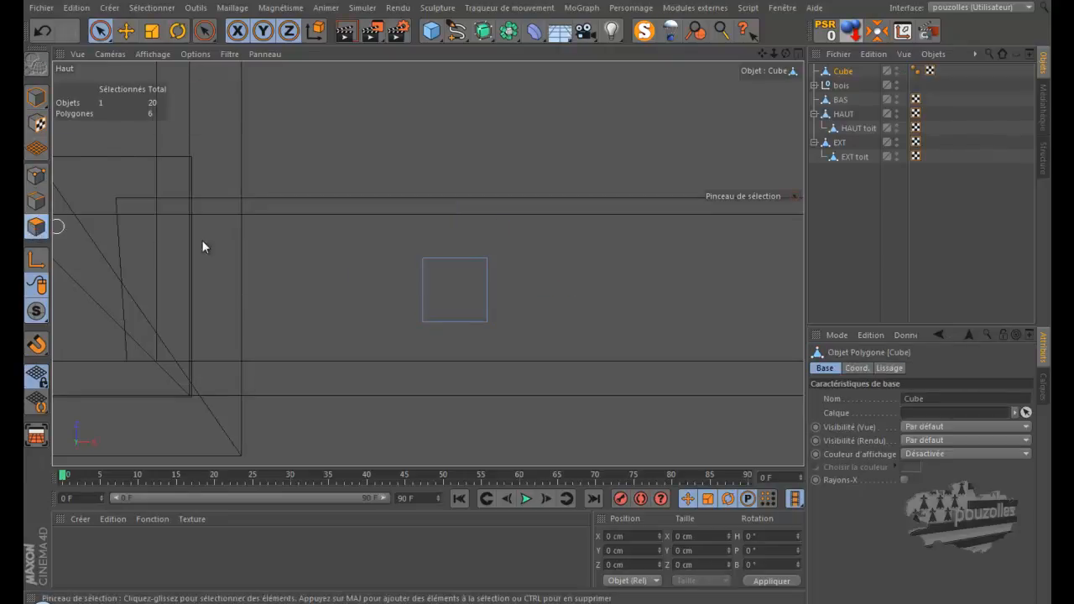
- Delete the top and bottom polygons of the Cube post and switch to point mode
{"action": "left_click", "coordinate": [449, 294]}
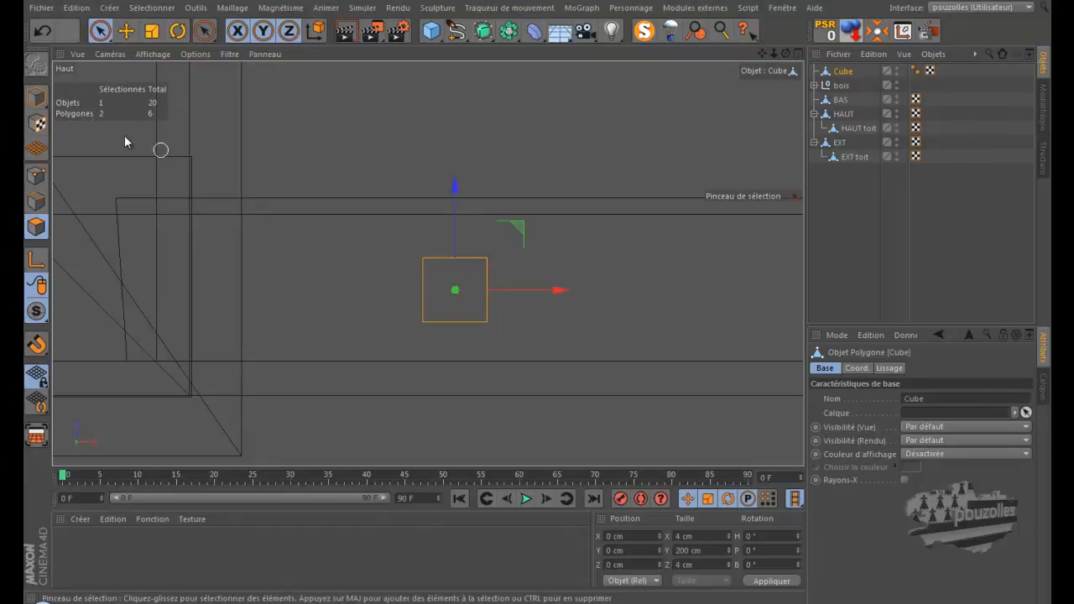
{"action": "key", "text": "Delete"}
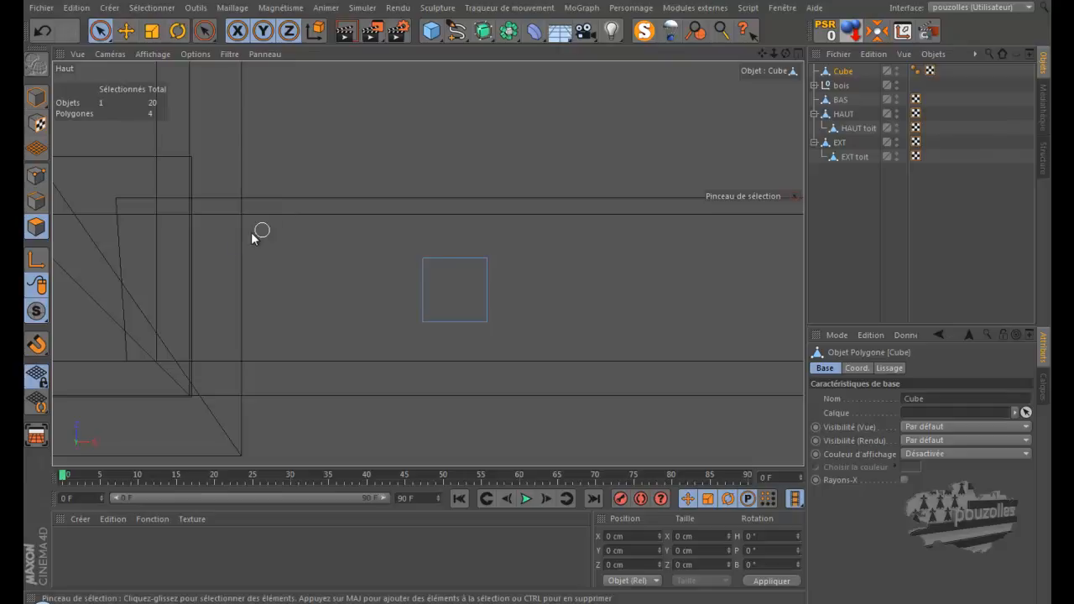
{"action": "left_click", "coordinate": [34, 174]}
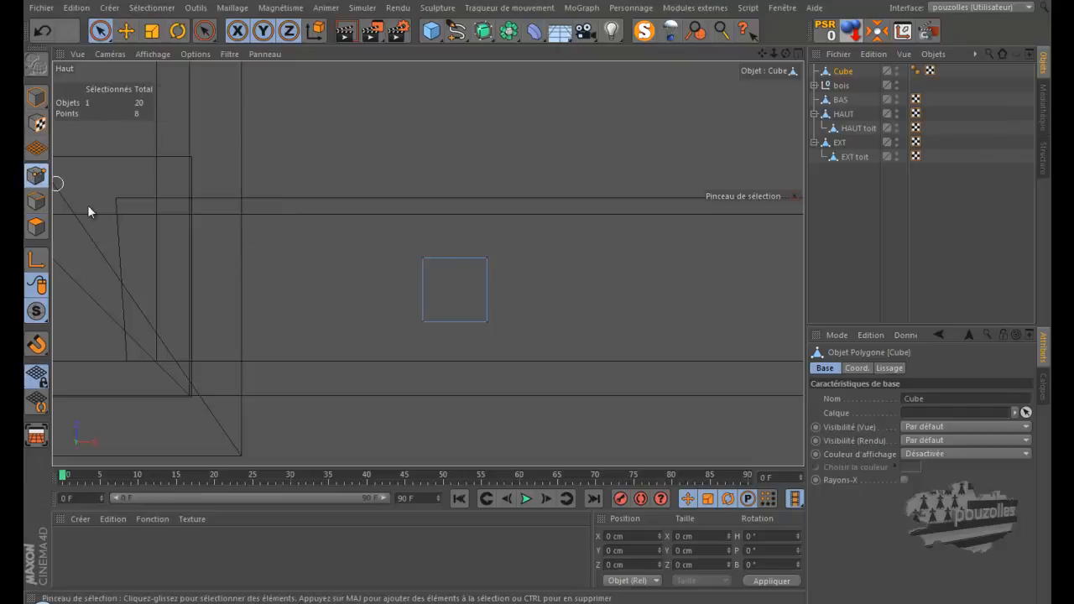
- Lower the post's four top points to about 37.7 cm on Y, within the height of the terrace handrail
{"action": "middle_click", "coordinate": [281, 307]}
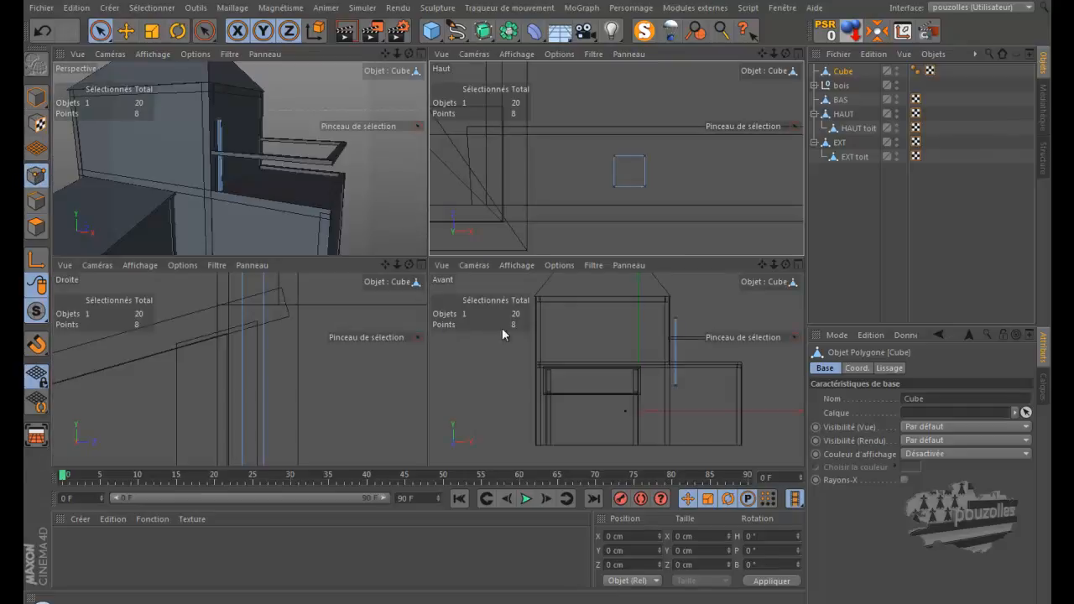
{"action": "middle_click", "coordinate": [684, 365]}
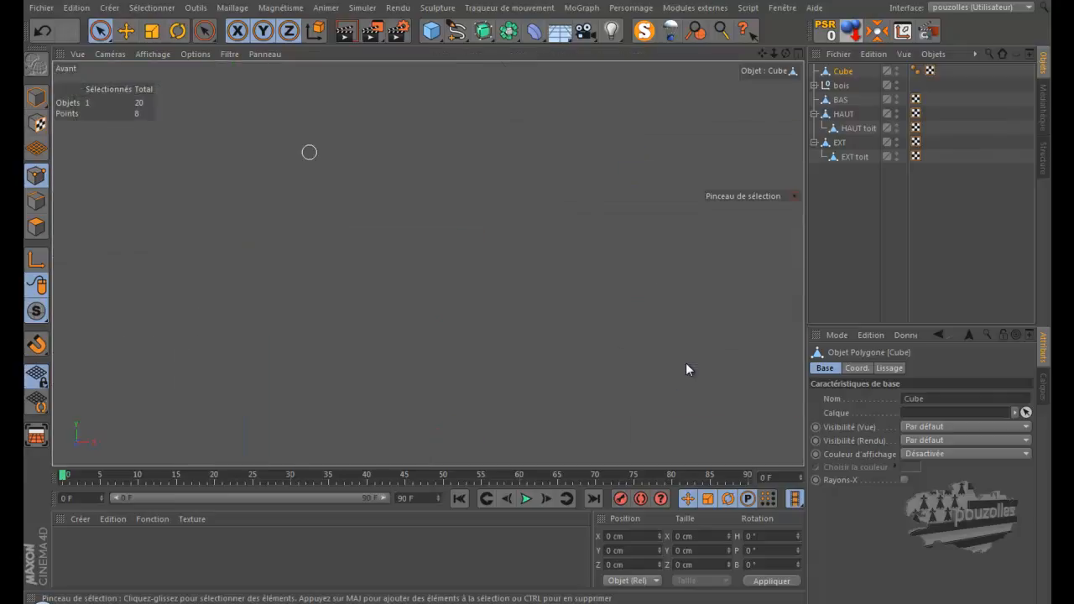
{"action": "scroll", "coordinate": [568, 159], "scroll_direction": "up", "scroll_amount": 4}
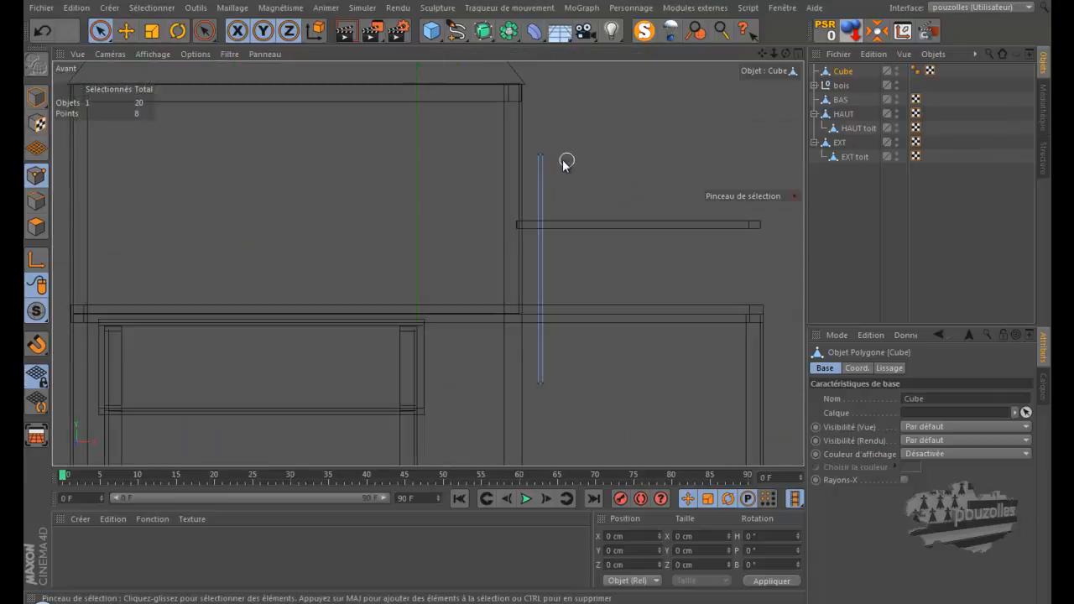
{"action": "left_click_drag", "start_coordinate": [554, 158], "coordinate": [532, 151]}
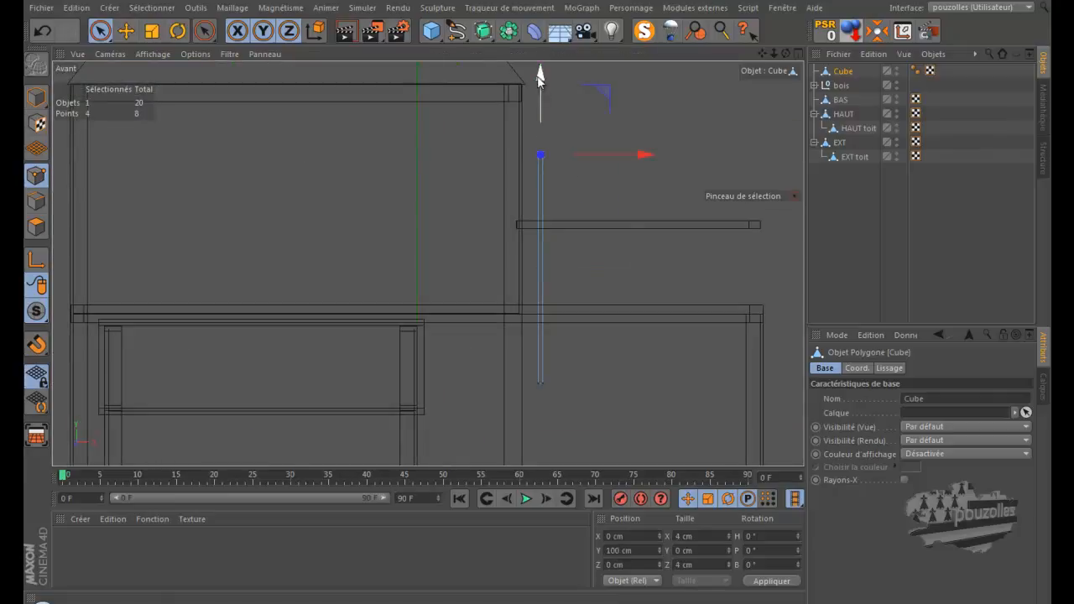
{"action": "left_click_drag", "start_coordinate": [540, 76], "coordinate": [537, 145]}
- Raise the post's four bottom points to about -35.2 cm on Y, at the level of the terrace floor beam
{"action": "left_click", "coordinate": [540, 386]}
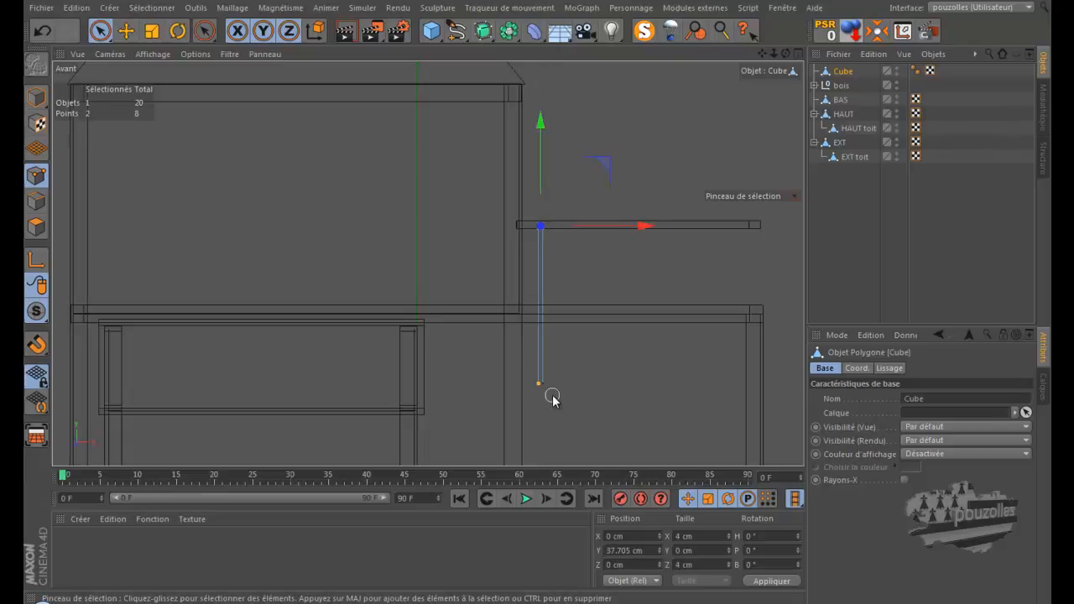
{"action": "left_click", "coordinate": [540, 385]}
{"action": "left_click_drag", "start_coordinate": [541, 285], "coordinate": [542, 210]}
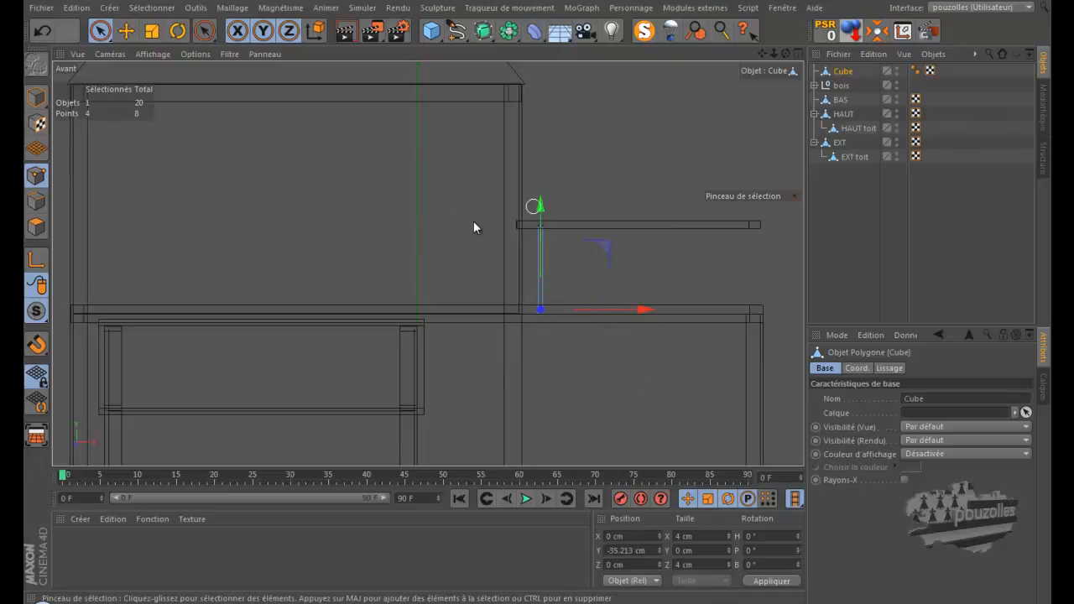
- Bevel the post's four vertical edges with an offset of 0.6 cm and render the perspective view
{"action": "middle_click", "coordinate": [363, 232]}
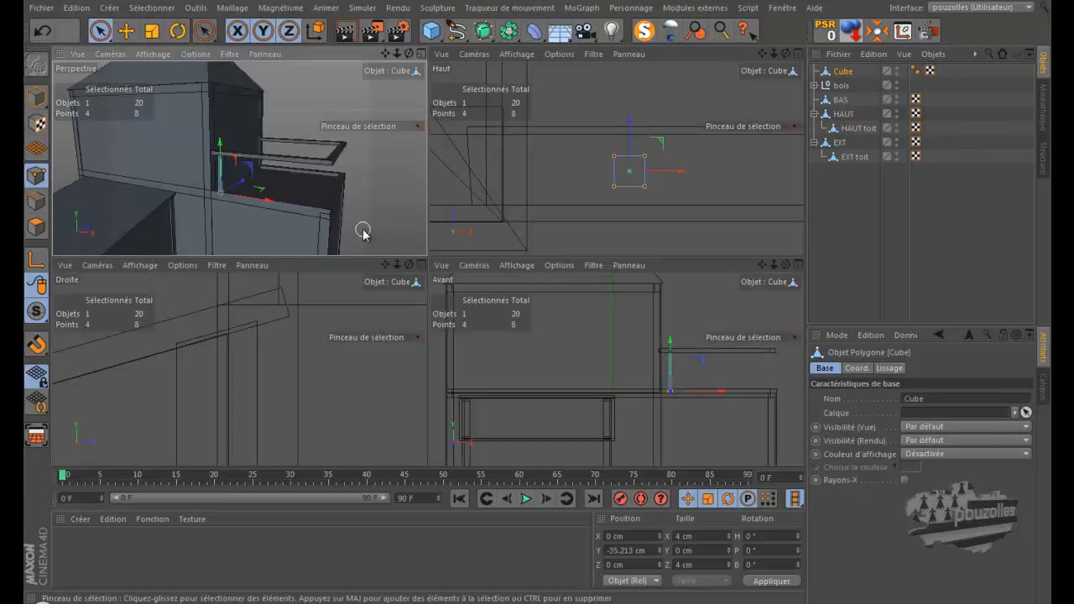
{"action": "middle_click", "coordinate": [362, 230]}
{"action": "scroll", "coordinate": [388, 364], "scroll_direction": "up", "scroll_amount": 5}
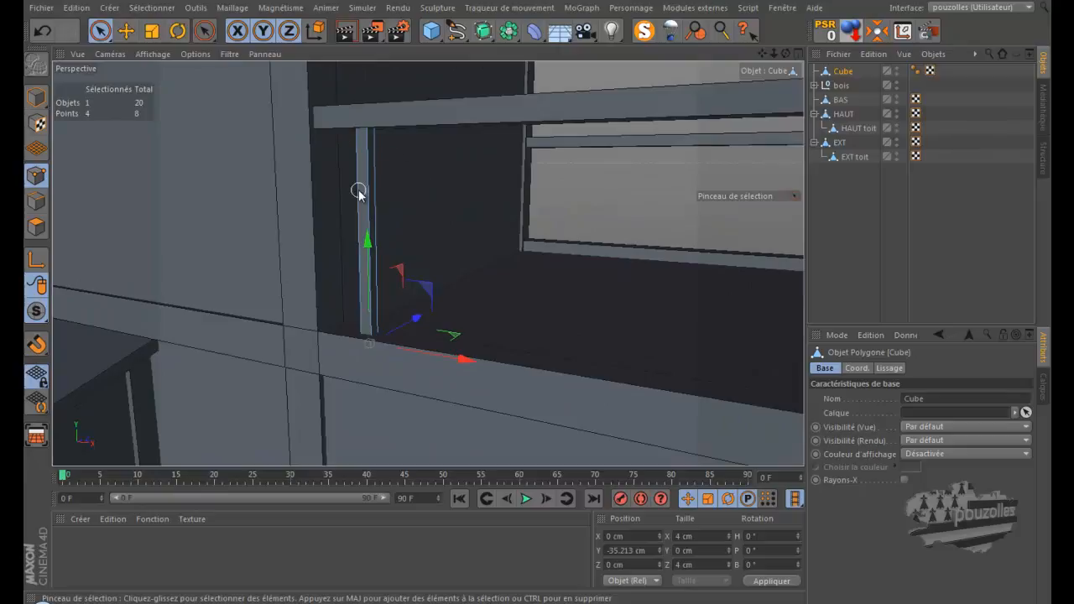
{"action": "left_click", "coordinate": [36, 201]}
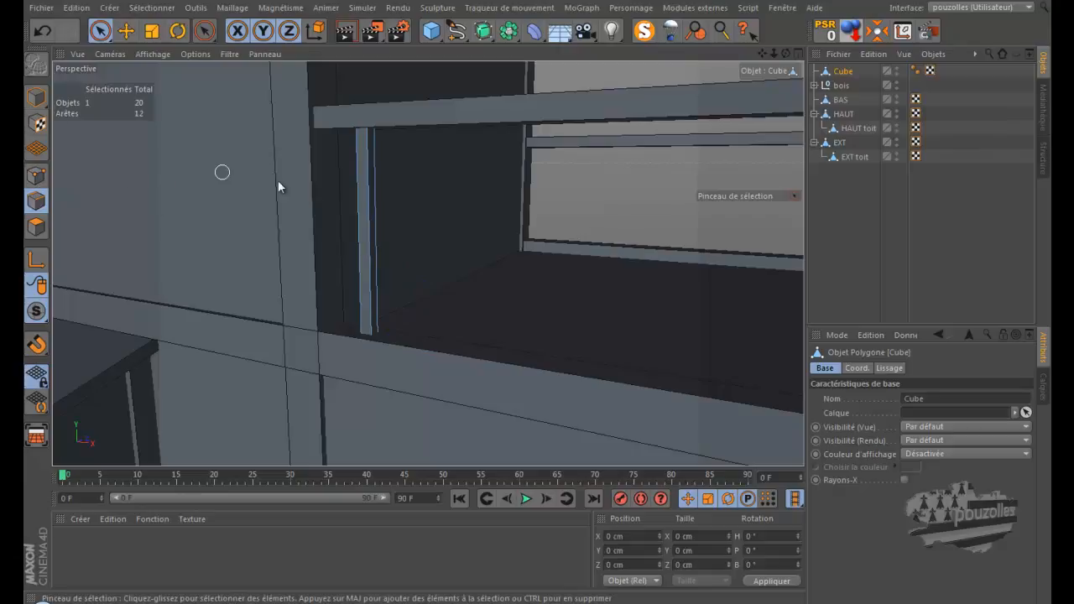
{"action": "left_click_drag", "start_coordinate": [348, 193], "coordinate": [380, 194]}
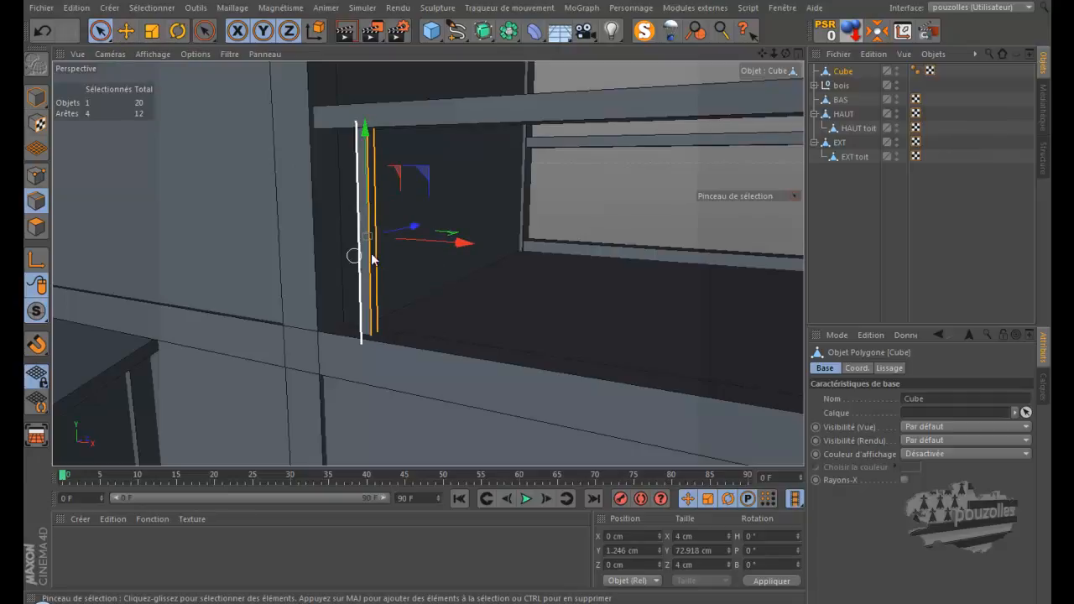
{"action": "right_click", "coordinate": [558, 203]}
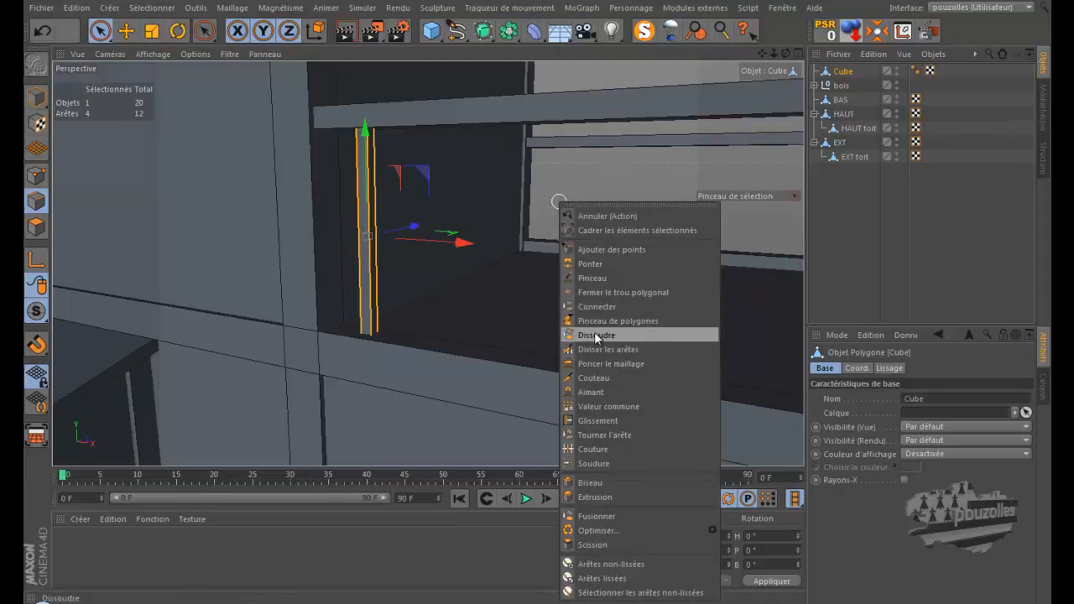
{"action": "left_click", "coordinate": [589, 485]}
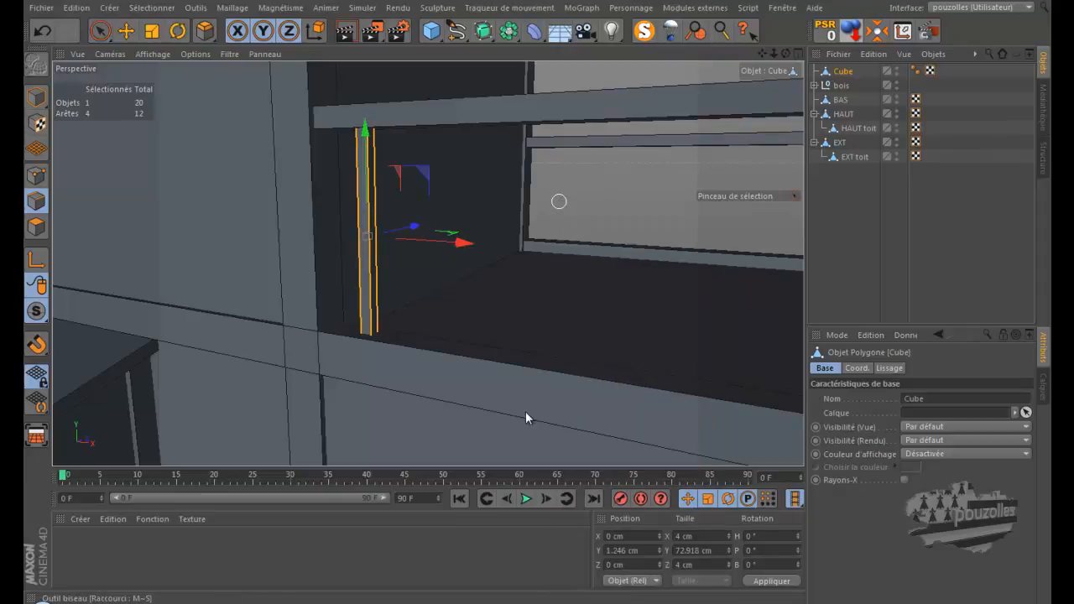
{"action": "scroll", "coordinate": [347, 280], "scroll_direction": "up", "scroll_amount": 5}
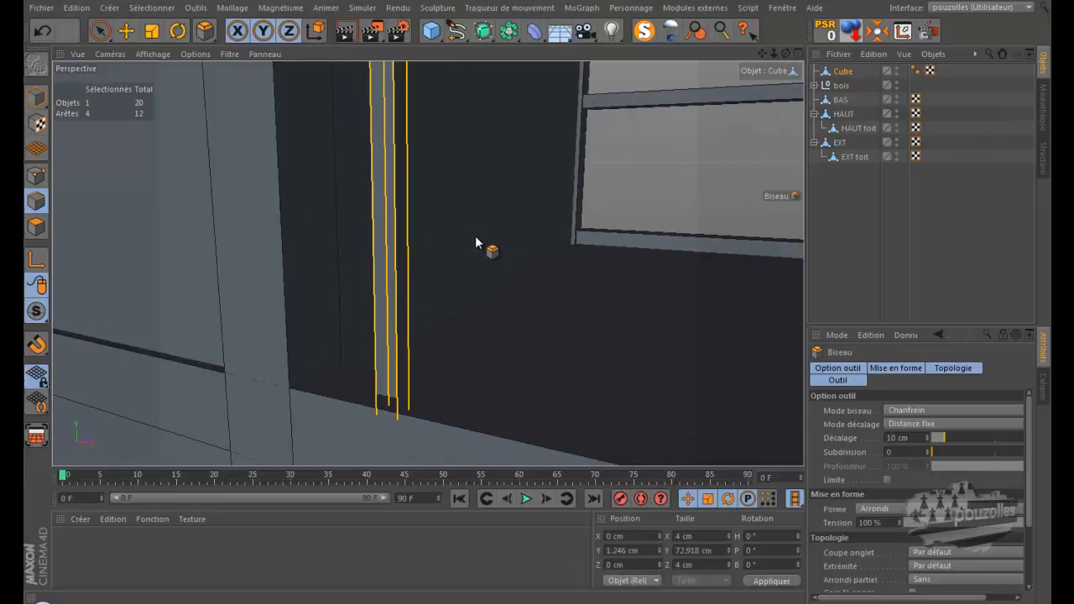
{"action": "left_click_drag", "start_coordinate": [475, 232], "coordinate": [538, 295]}
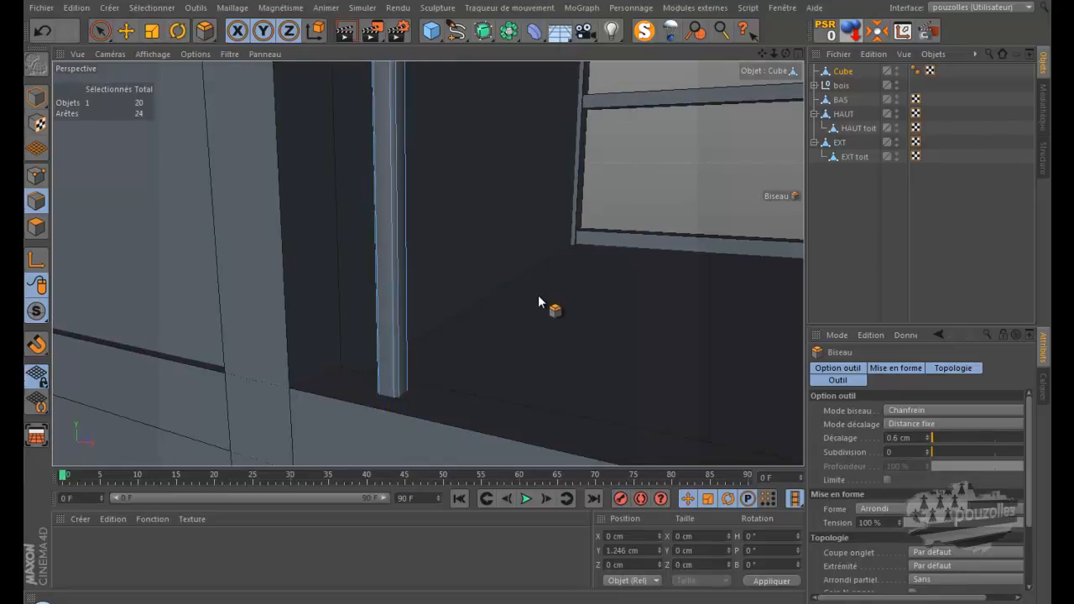
{"action": "left_click_drag", "start_coordinate": [538, 295], "coordinate": [537, 295]}
{"action": "scroll", "coordinate": [458, 245], "scroll_direction": "down", "scroll_amount": 4}
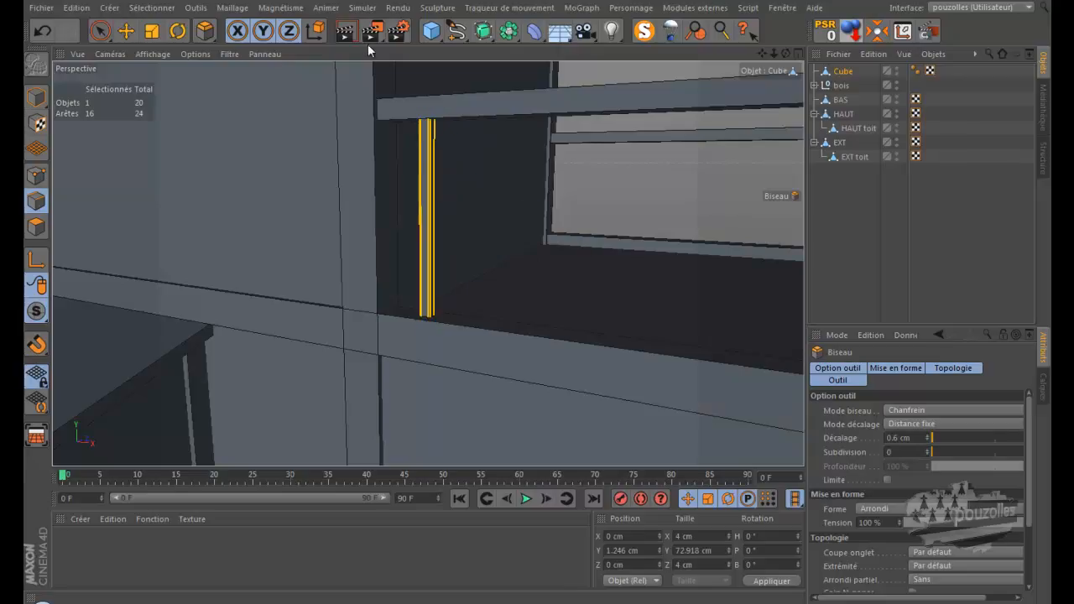
{"action": "left_click", "coordinate": [347, 34]}
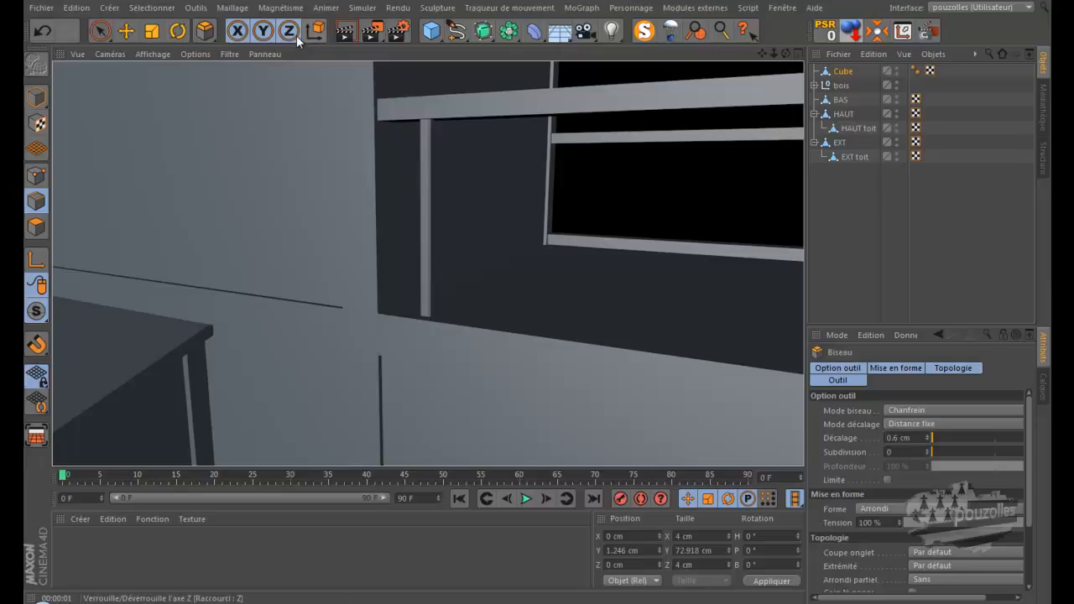
- Add a MoGraph Cloneur object in model mode and nest the Cube post in it as a child
{"action": "left_click", "coordinate": [125, 31]}
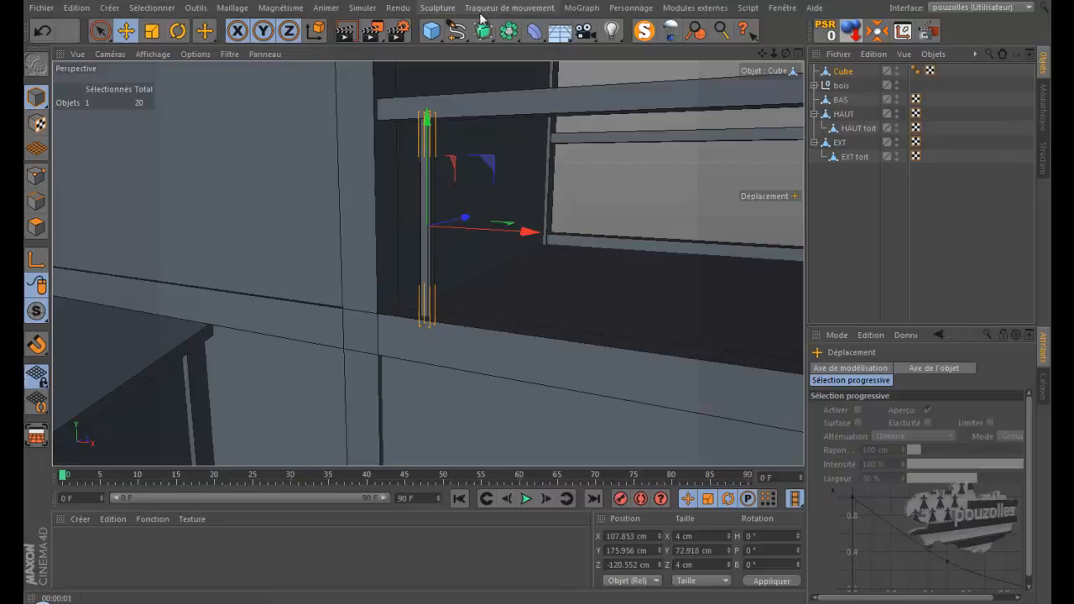
{"action": "left_click", "coordinate": [582, 8]}
{"action": "left_click", "coordinate": [605, 117]}
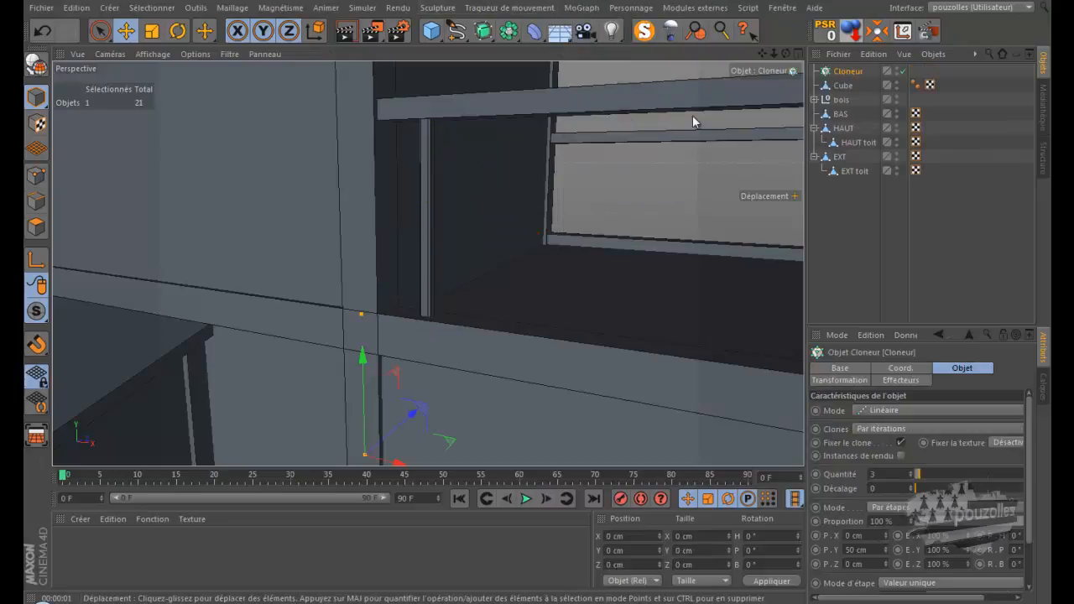
{"action": "left_click_drag", "start_coordinate": [843, 88], "coordinate": [848, 72]}
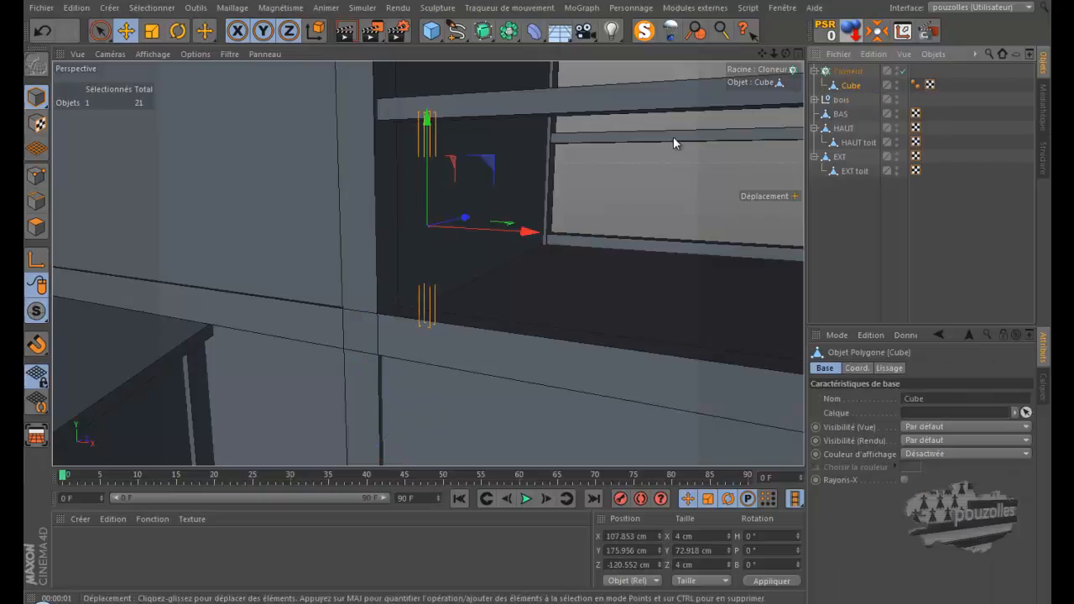
- Examine where the cloned posts sit relative to the house and terrace in the front and perspective views
{"action": "middle_click", "coordinate": [348, 330]}
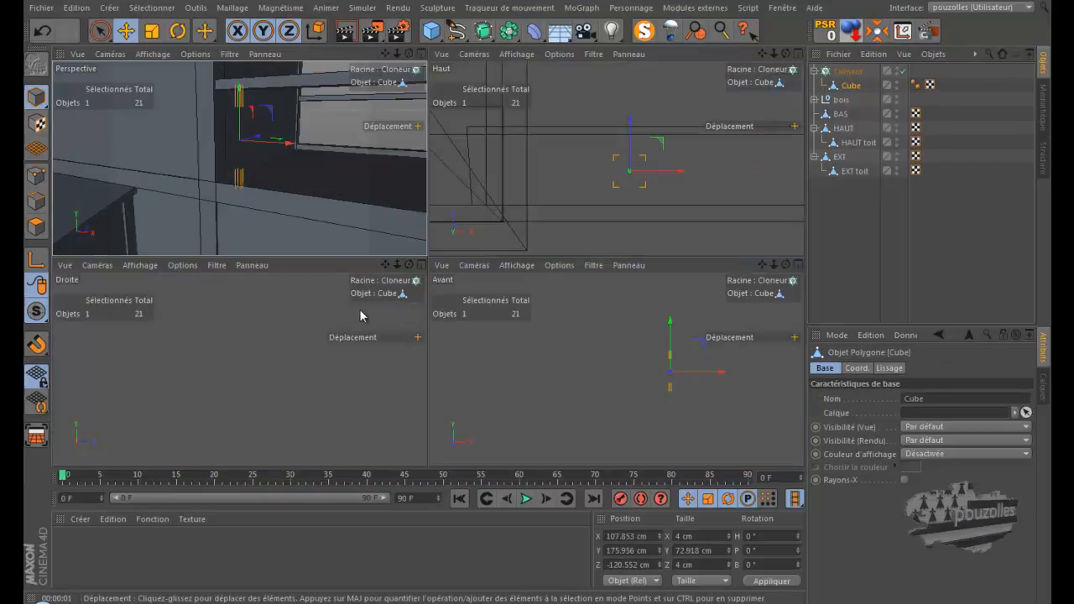
{"action": "middle_click", "coordinate": [575, 313]}
{"action": "scroll", "coordinate": [590, 293], "scroll_direction": "down", "scroll_amount": 3}
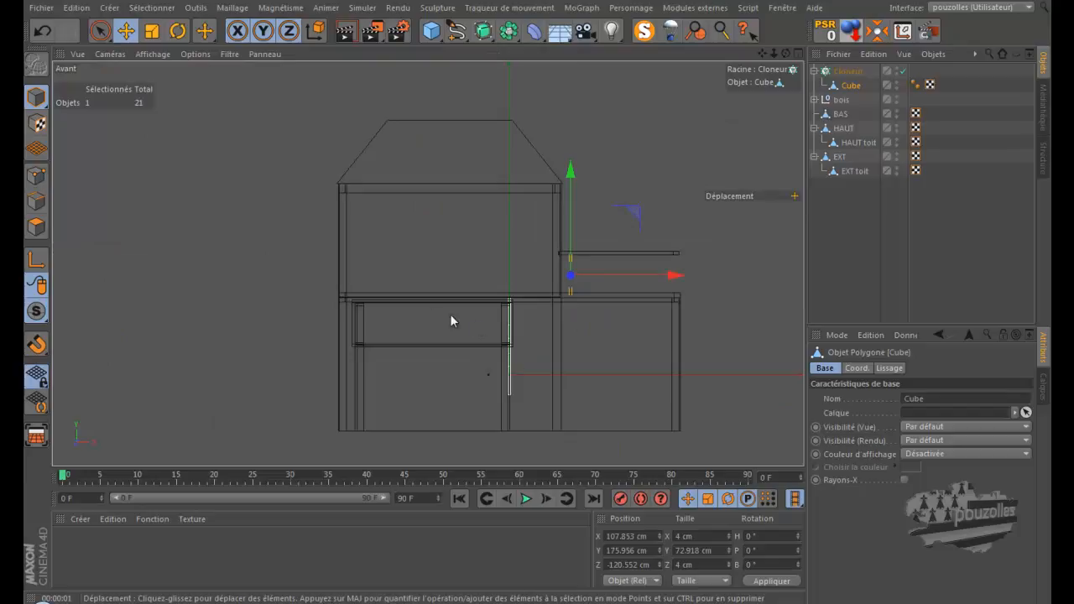
{"action": "middle_click", "coordinate": [210, 239]}
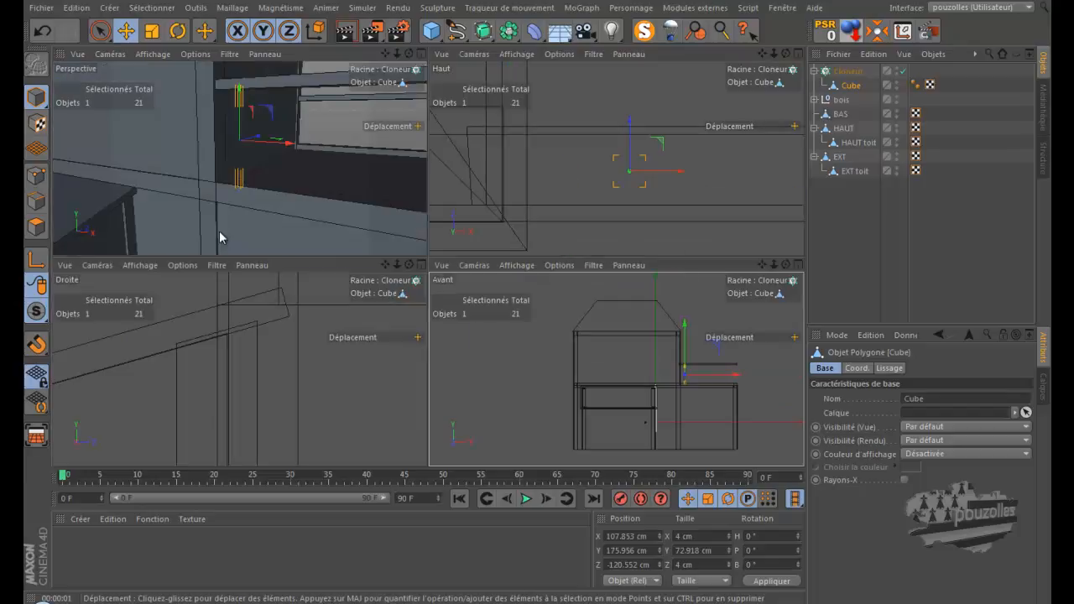
{"action": "middle_click", "coordinate": [226, 232]}
{"action": "scroll", "coordinate": [458, 253], "scroll_direction": "down", "scroll_amount": 10}
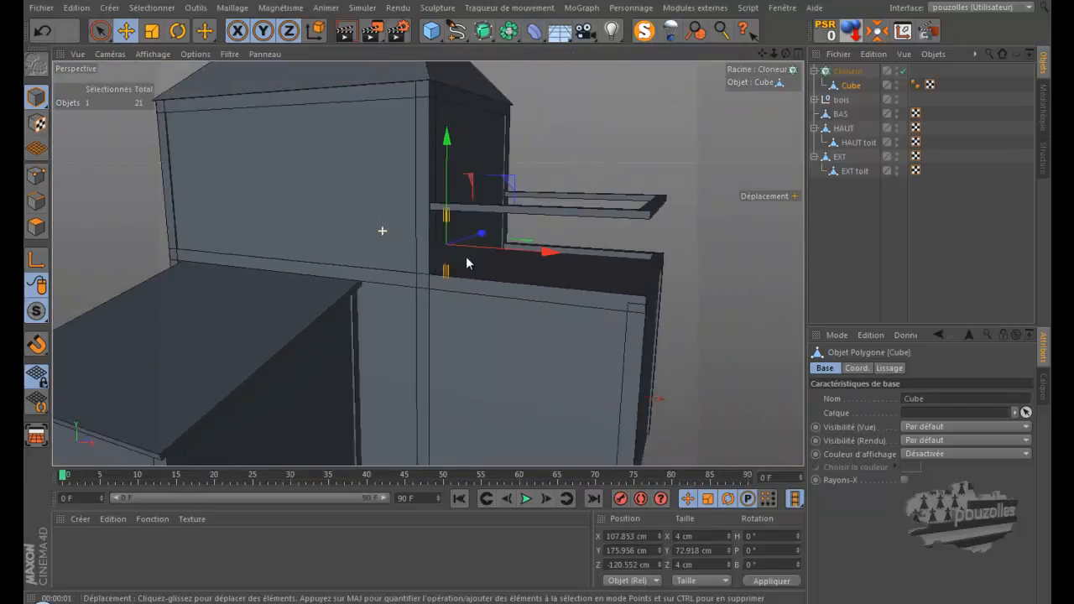
{"action": "left_click_drag", "start_coordinate": [788, 55], "coordinate": [785, 53]}
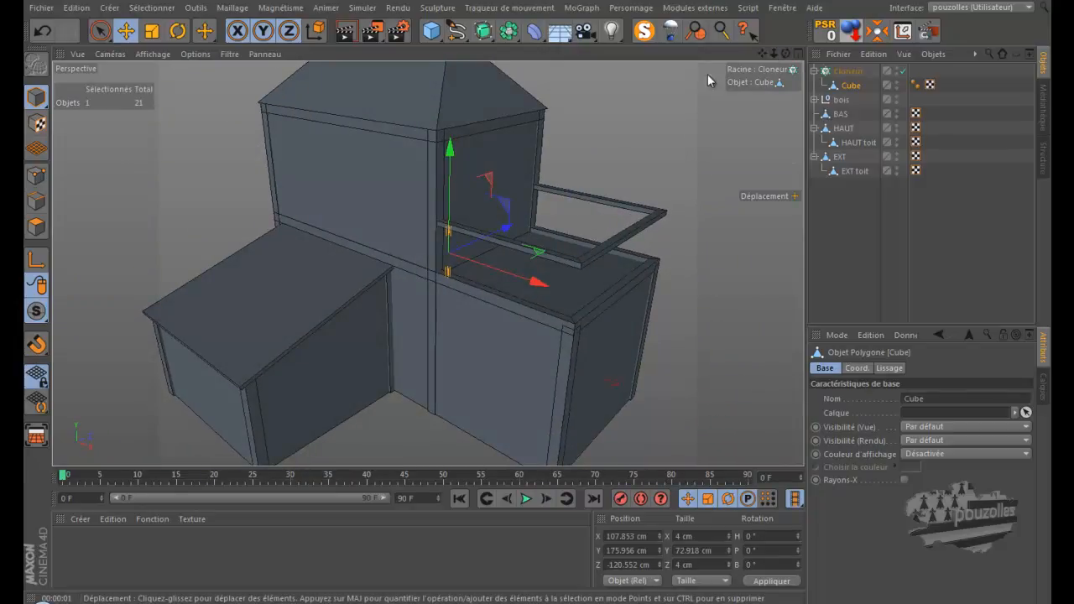
- Isolate the Cube and the Cloneur in turn to examine the stacked clones, and restore the display of all objects
{"action": "left_click", "coordinate": [645, 32]}
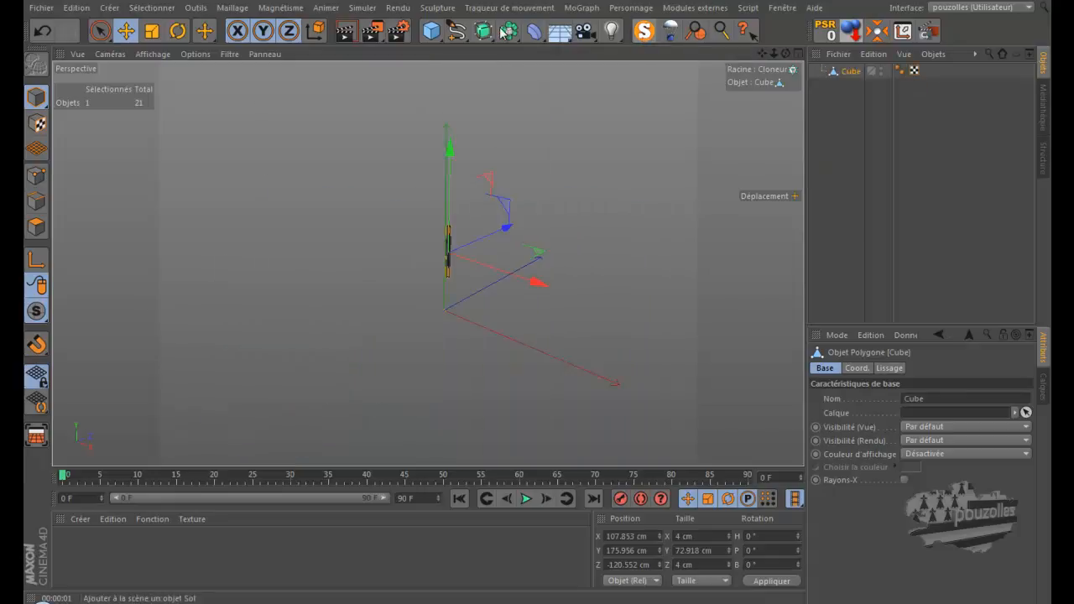
{"action": "left_click", "coordinate": [645, 32]}
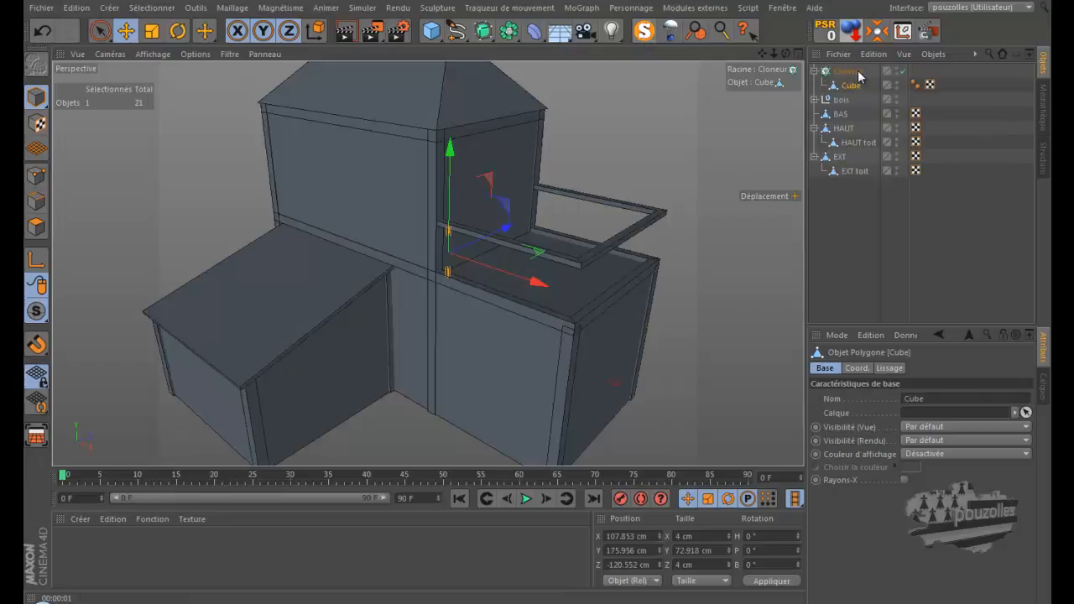
{"action": "left_click", "coordinate": [858, 73]}
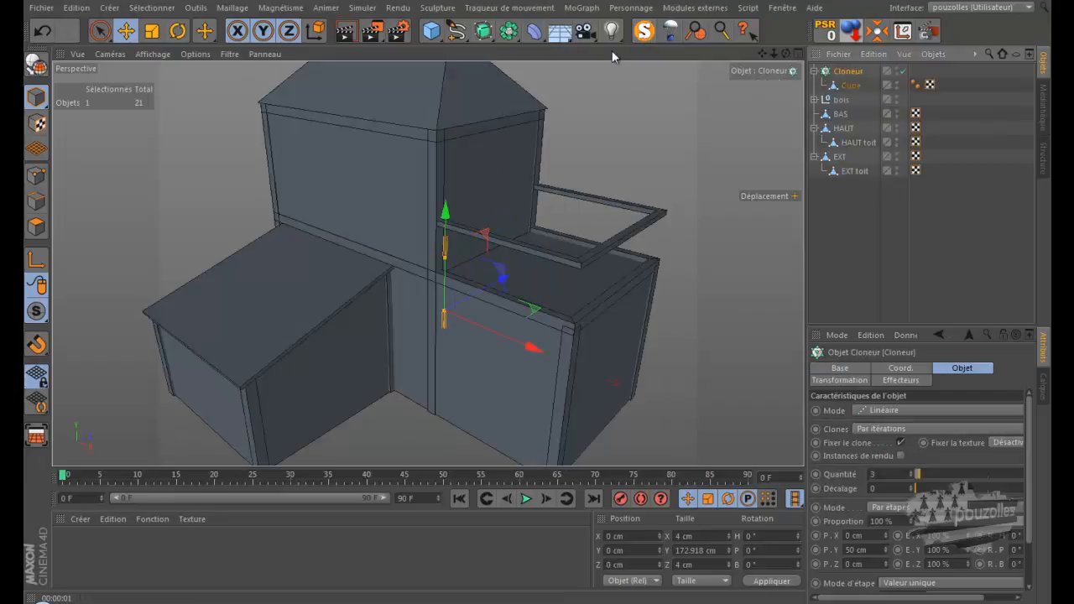
{"action": "left_click", "coordinate": [651, 34]}
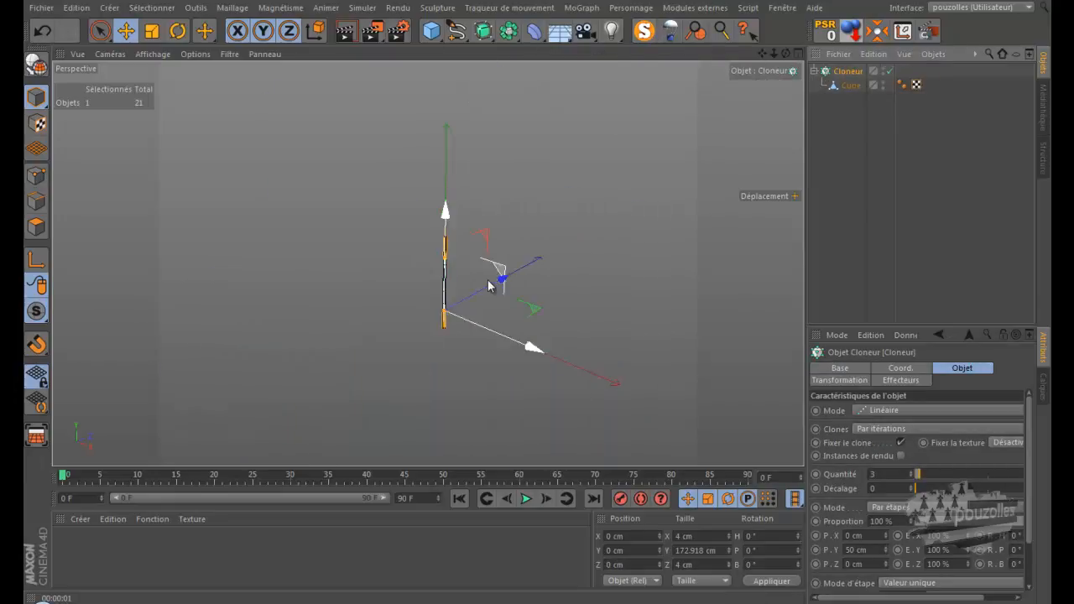
{"action": "scroll", "coordinate": [473, 296], "scroll_direction": "up", "scroll_amount": 7}
{"action": "scroll", "coordinate": [473, 295], "scroll_direction": "up", "scroll_amount": 3}
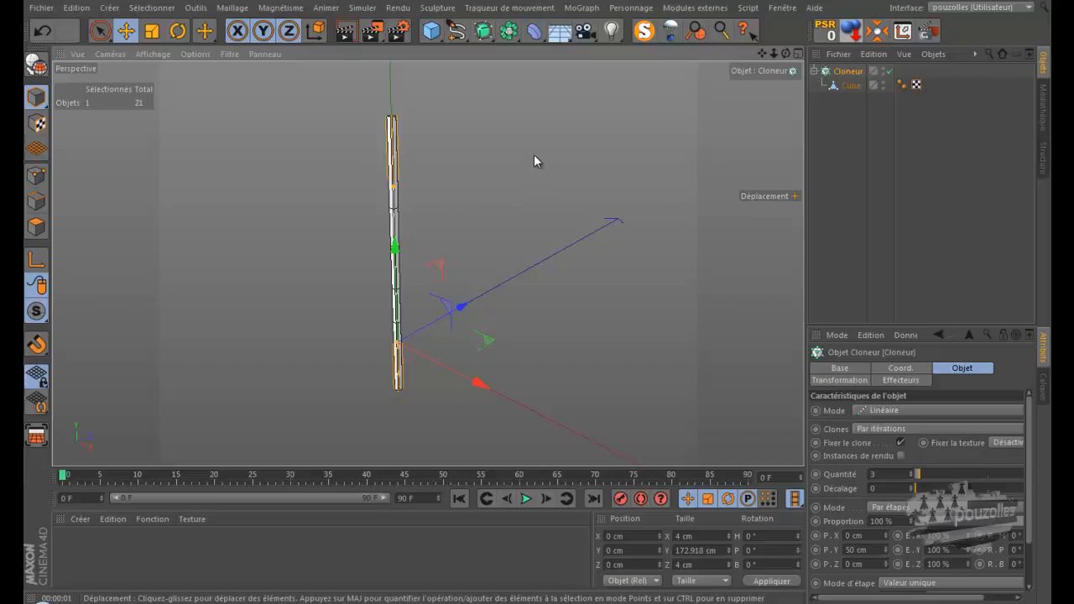
{"action": "left_click", "coordinate": [644, 37]}
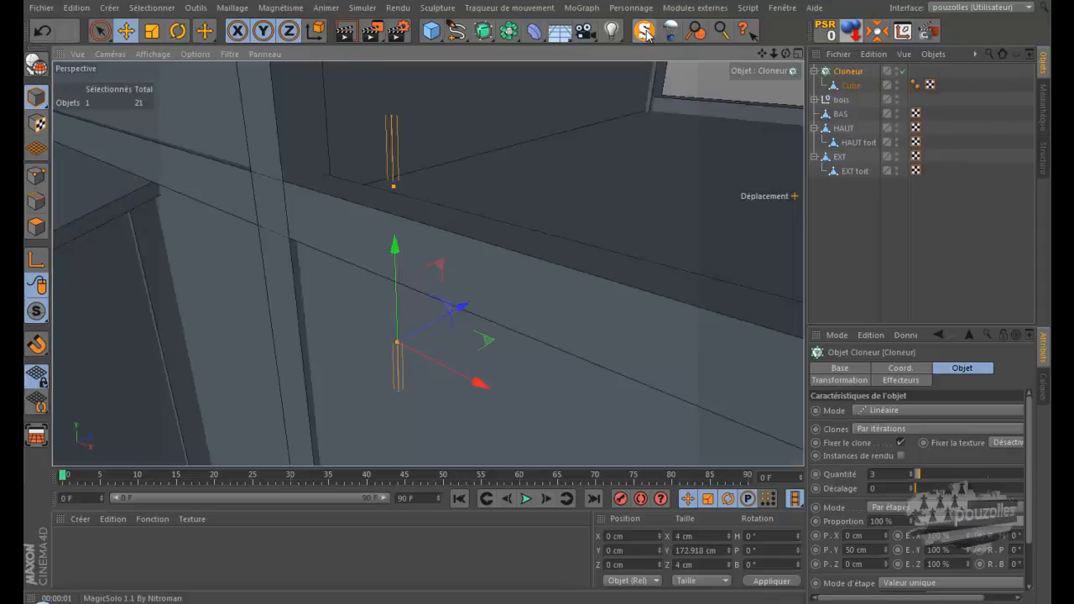
- Collapse the EXT and HAUT hierarchies and hide the bois group
{"action": "left_click", "coordinate": [814, 157]}
{"action": "left_click", "coordinate": [814, 128]}
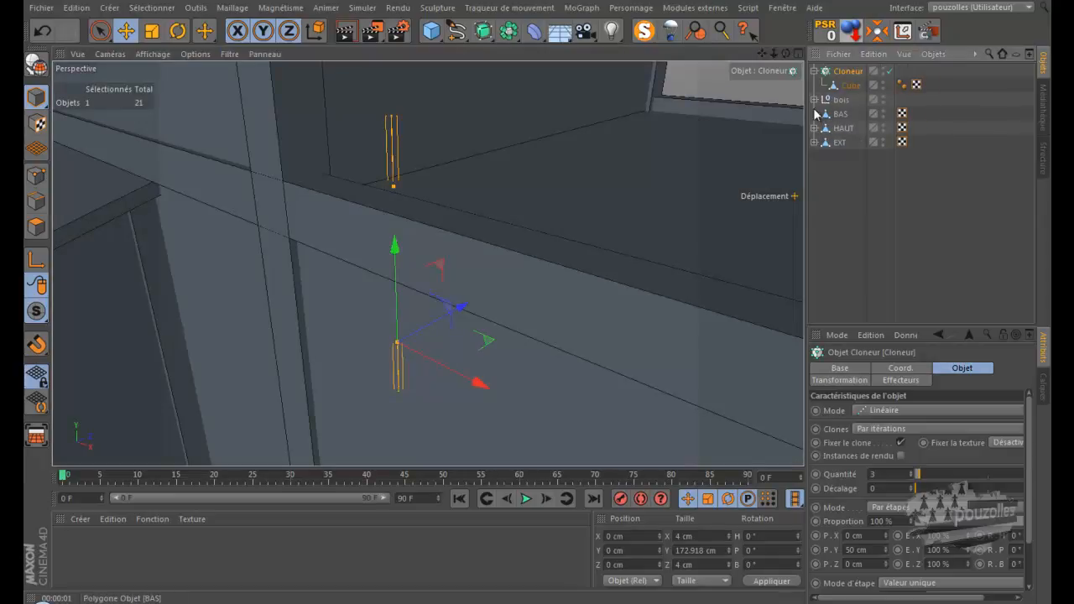
{"action": "left_click", "coordinate": [886, 115]}
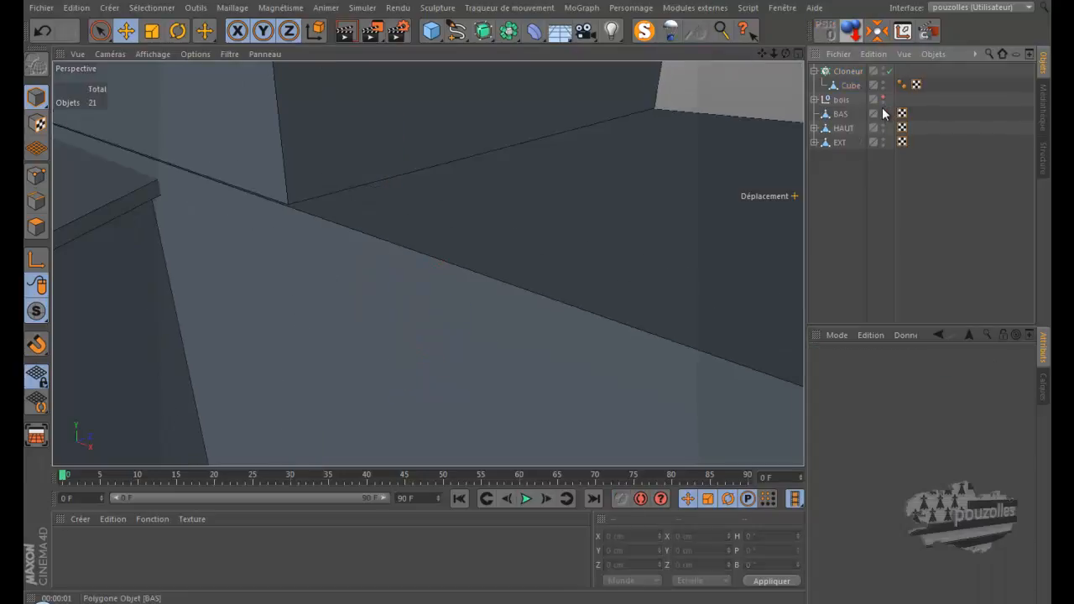
- Hide the bois group and the BAS, HAUT and EXT objects, leaving only the cloned posts displayed
{"action": "left_click_drag", "start_coordinate": [883, 112], "coordinate": [884, 140]}
{"action": "left_click_drag", "start_coordinate": [884, 115], "coordinate": [888, 144]}
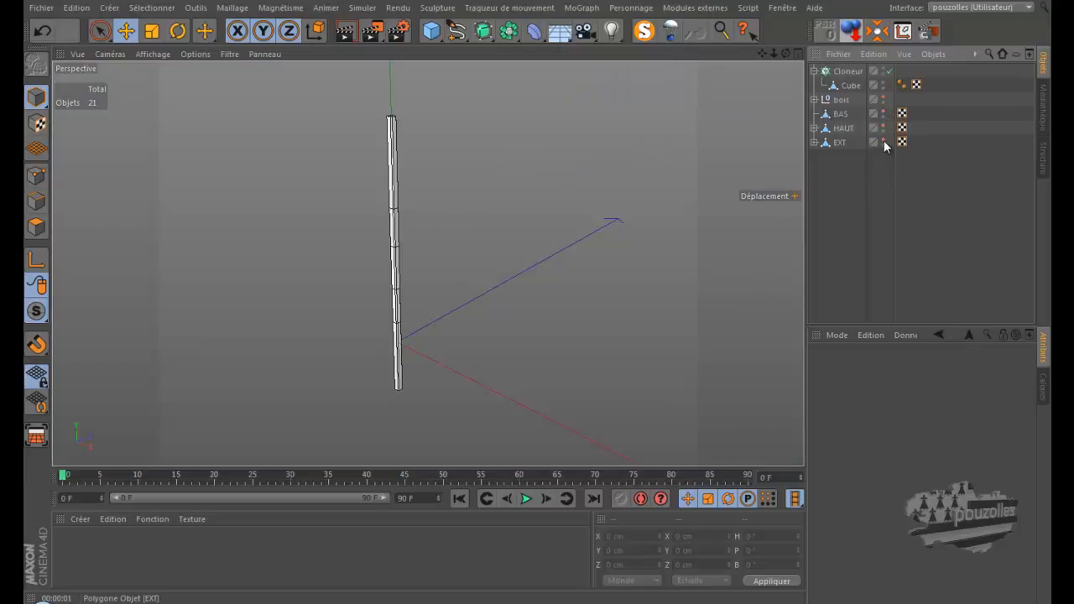
{"action": "left_click_drag", "start_coordinate": [883, 144], "coordinate": [885, 108]}
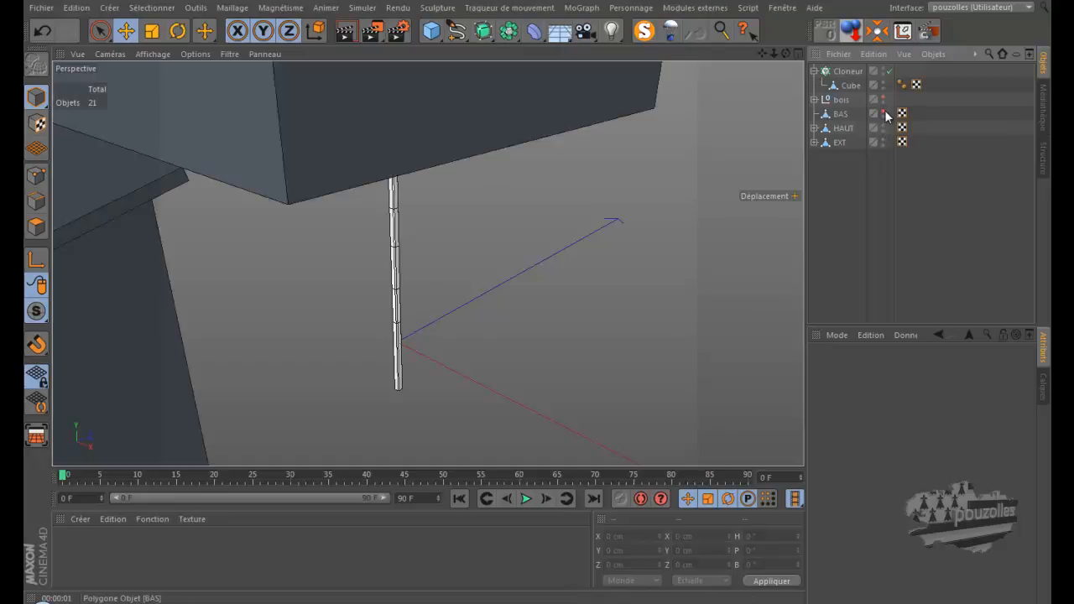
{"action": "left_click", "coordinate": [883, 99]}
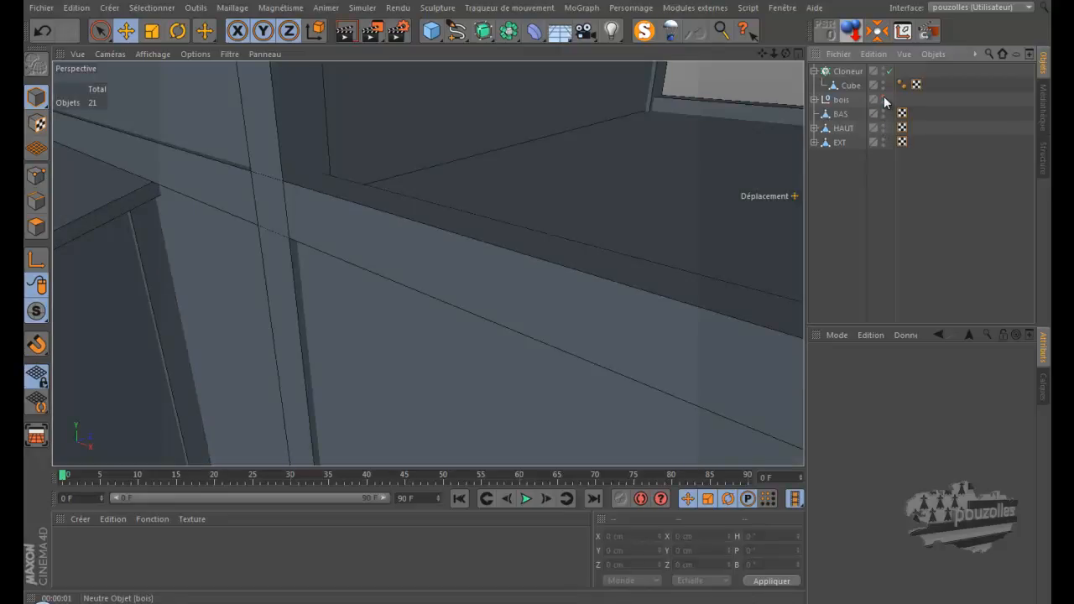
{"action": "mouse_move", "coordinate": [883, 99]}
{"action": "left_mouse_down"}
{"action": "mouse_move", "coordinate": [887, 160]}
{"action": "mouse_move", "coordinate": [886, 98]}
{"action": "left_mouse_up"}
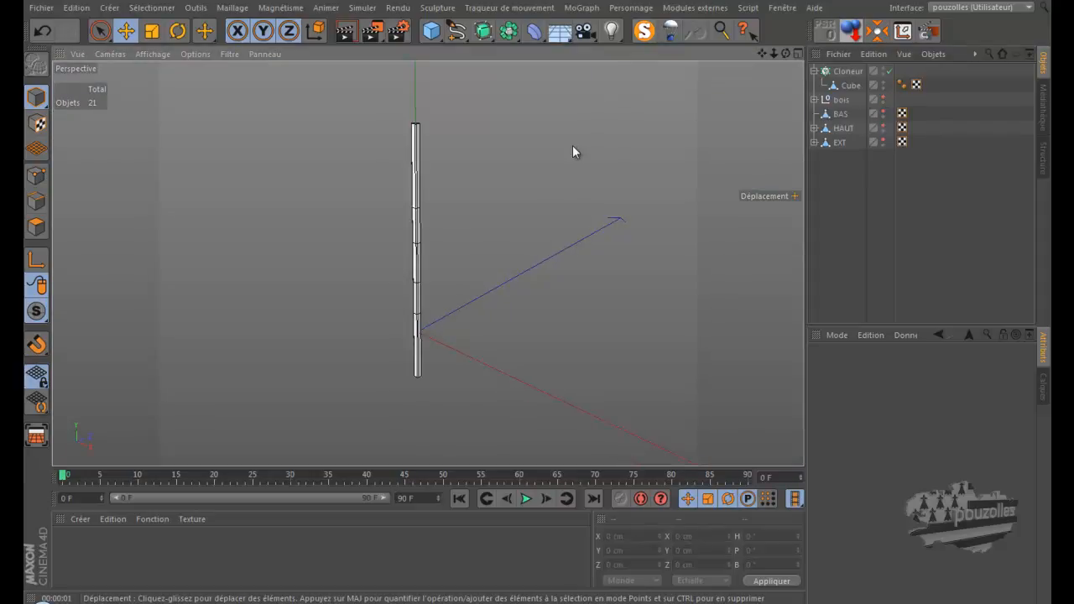
- Select the Cloneur and enlarge the space for its attributes to expose all of its object settings
{"action": "left_click", "coordinate": [846, 72]}
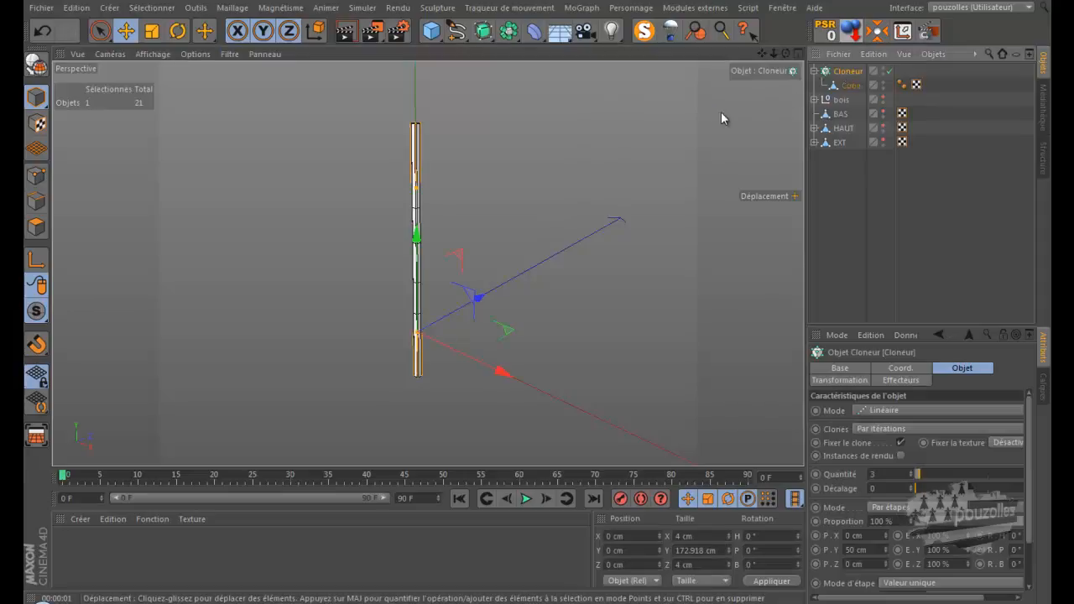
{"action": "scroll", "coordinate": [397, 291], "scroll_direction": "up", "scroll_amount": 2}
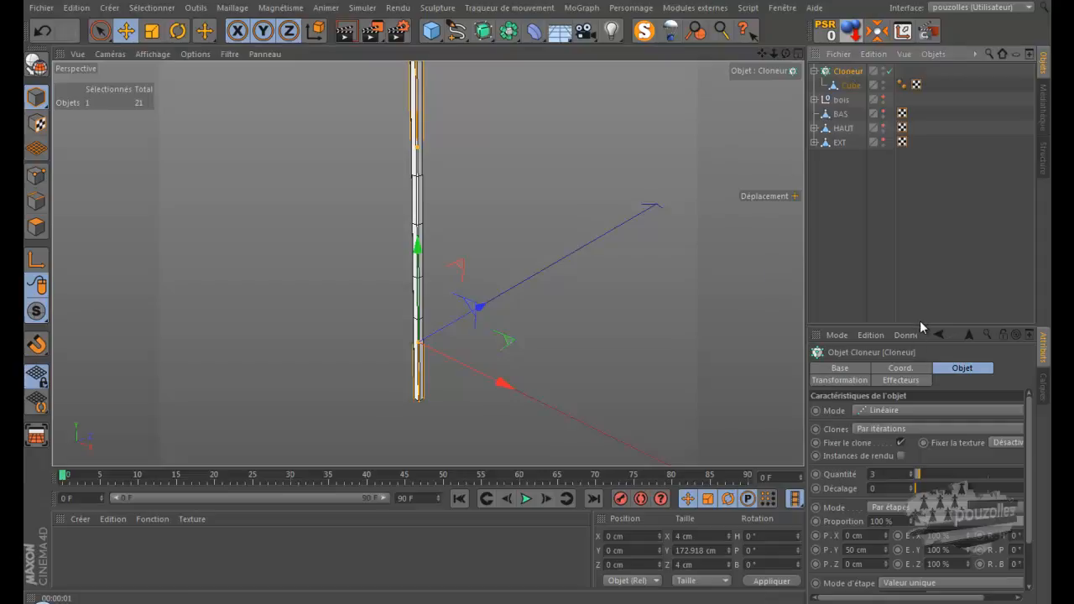
{"action": "left_click_drag", "start_coordinate": [920, 327], "coordinate": [922, 207]}
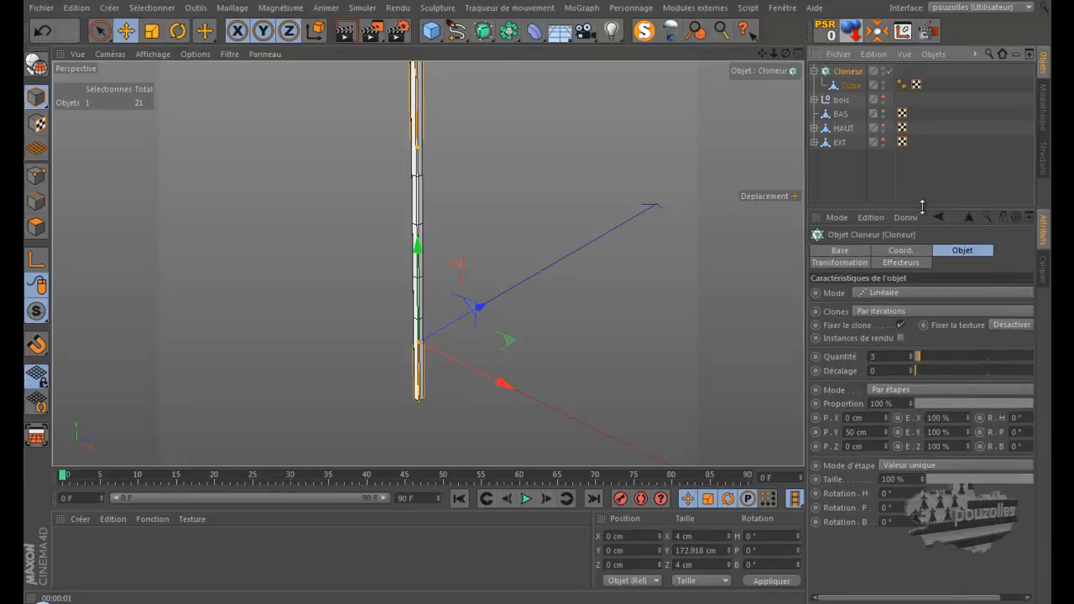
- Set the clones' transformation colour to R 127, V 112 and B 117
{"action": "left_click", "coordinate": [856, 262]}
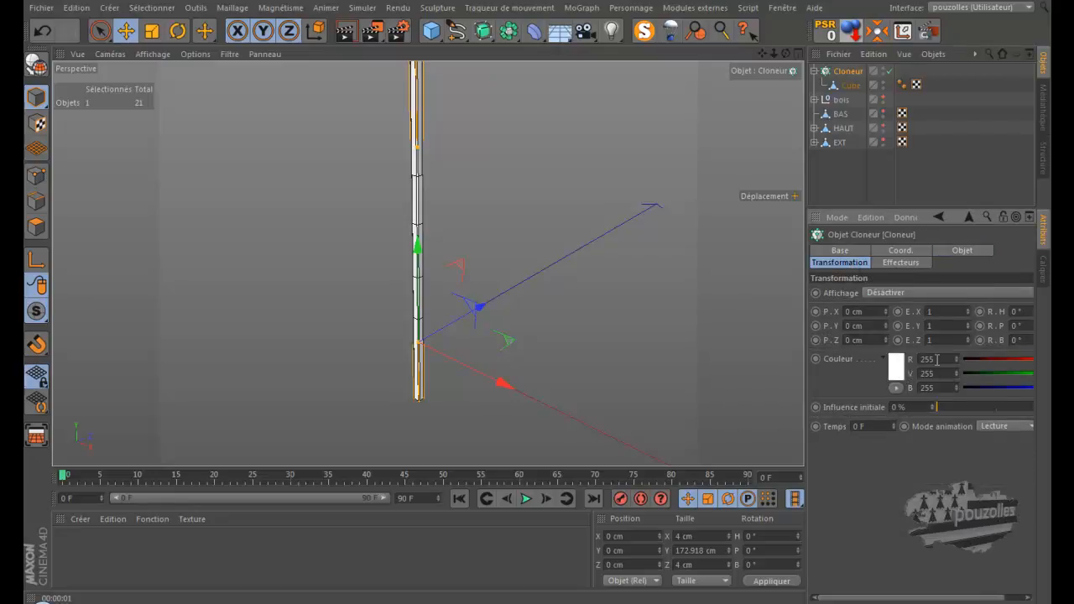
{"action": "left_click_drag", "start_coordinate": [934, 359], "coordinate": [915, 361]}
{"action": "type", "text": "127"}
{"action": "left_click_drag", "start_coordinate": [938, 373], "coordinate": [919, 374]}
{"action": "type", "text": "112"}
{"action": "left_click_drag", "start_coordinate": [944, 387], "coordinate": [922, 389]}
{"action": "type", "text": "1"}
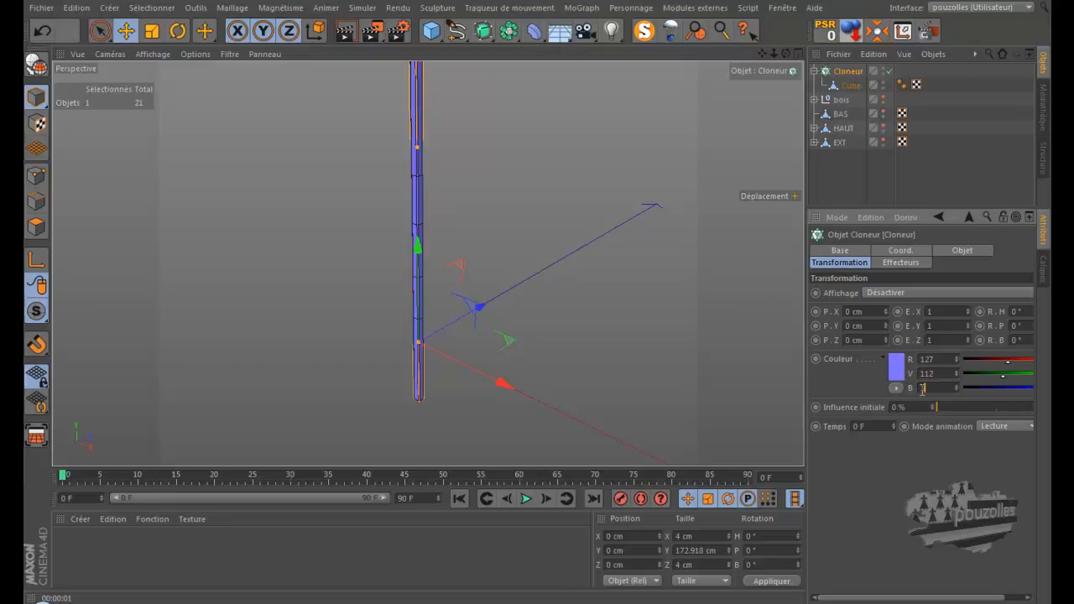
{"action": "type", "text": "17"}
{"action": "key", "text": "Return"}
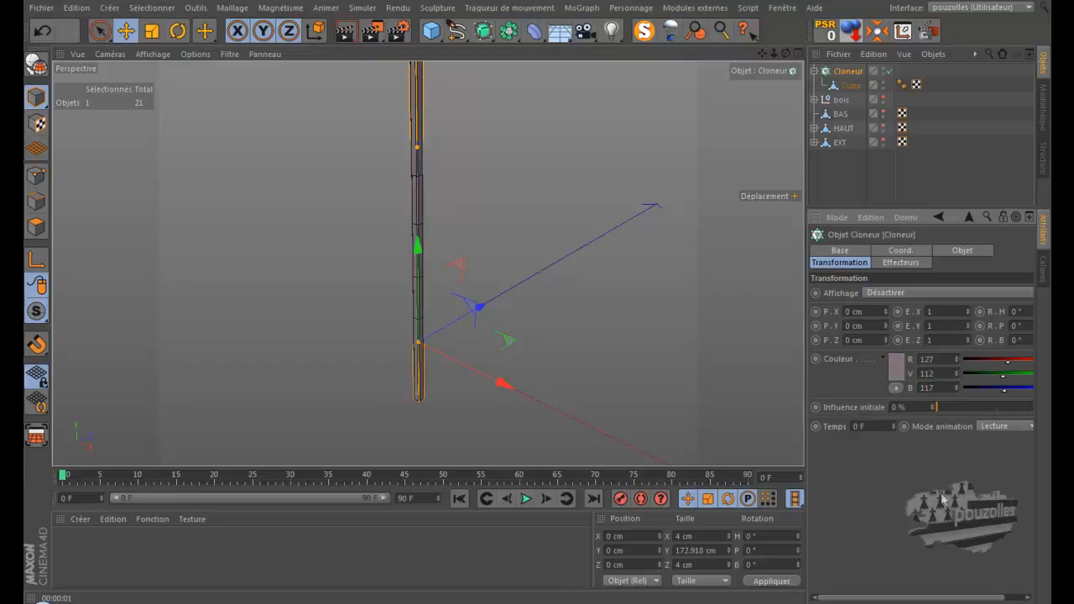
- Set the red component of the clones' colour to 255
{"action": "double_click", "coordinate": [935, 359]}
{"action": "type", "text": "255"}
{"action": "key", "text": "Return"}
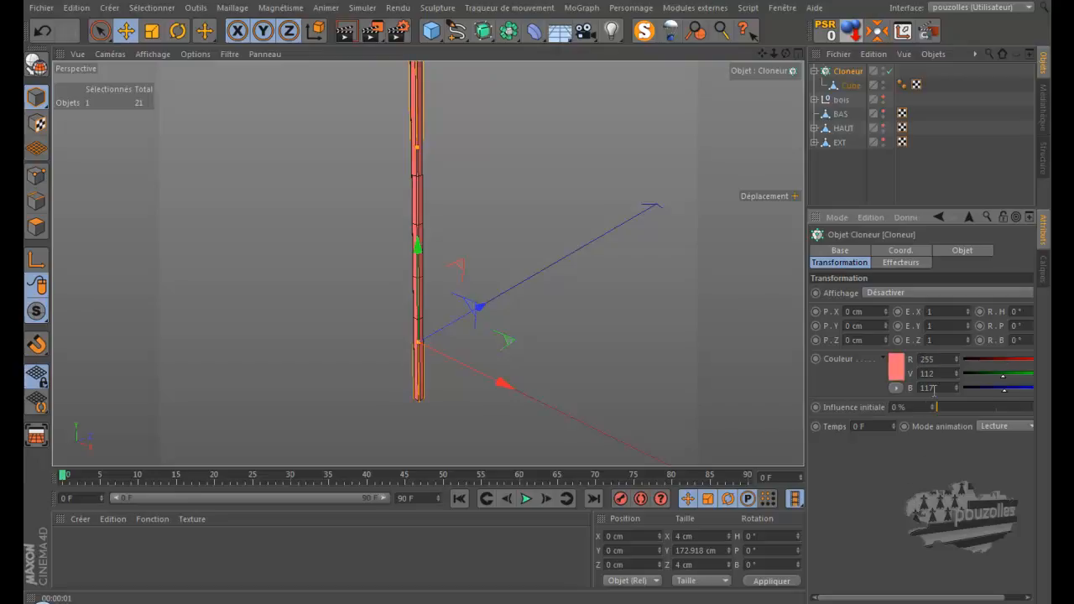
- Pick a dark grey with hue 218° for the clones' colour, about R 103, V 105 and B 109
{"action": "left_click", "coordinate": [895, 366]}
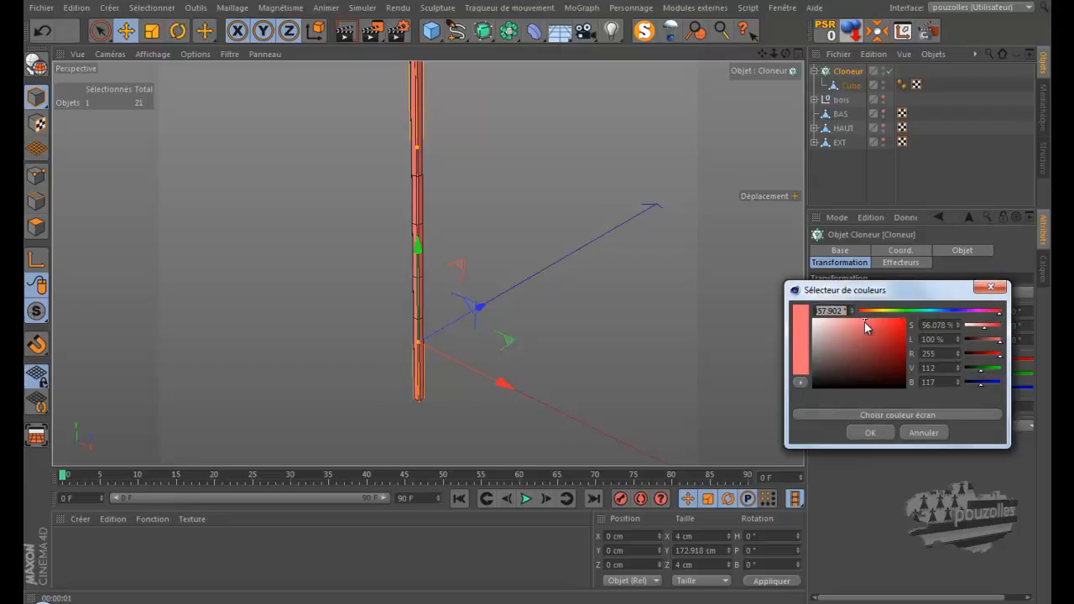
{"action": "left_click", "coordinate": [938, 312]}
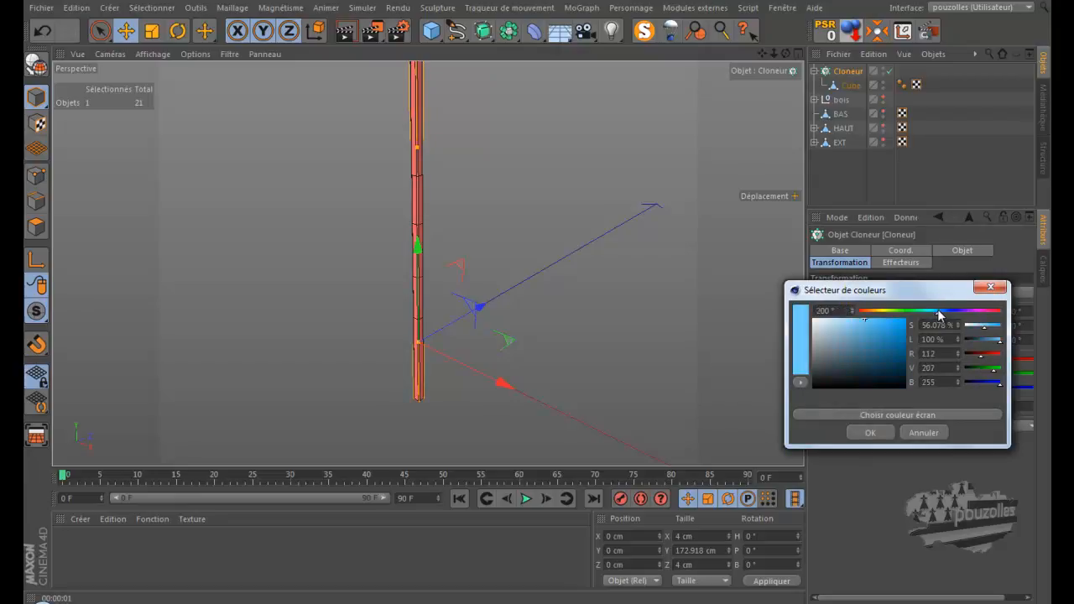
{"action": "left_click", "coordinate": [944, 311]}
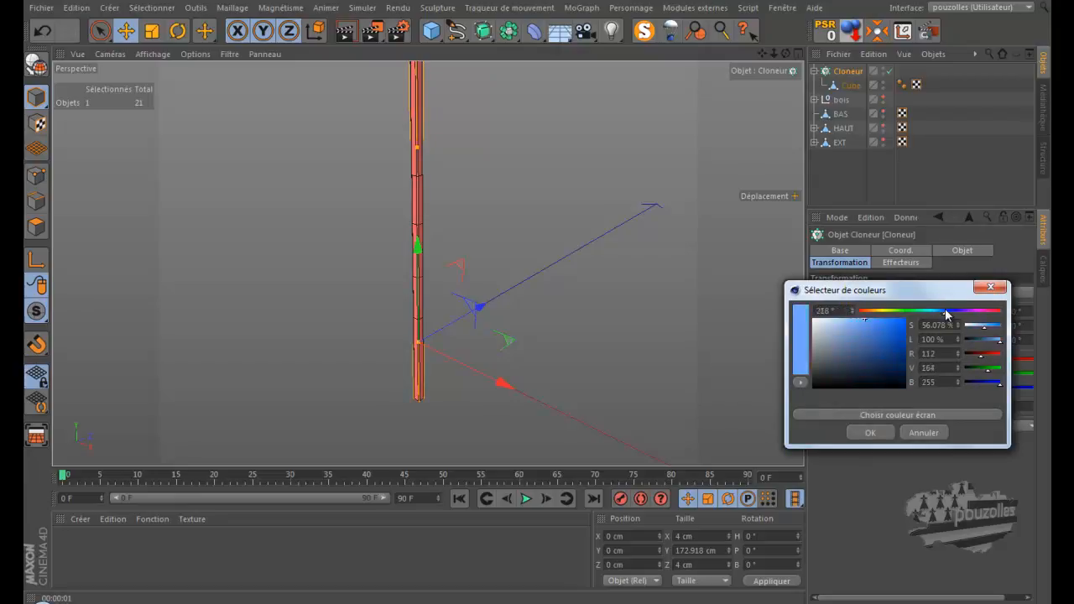
{"action": "left_click_drag", "start_coordinate": [865, 321], "coordinate": [817, 358]}
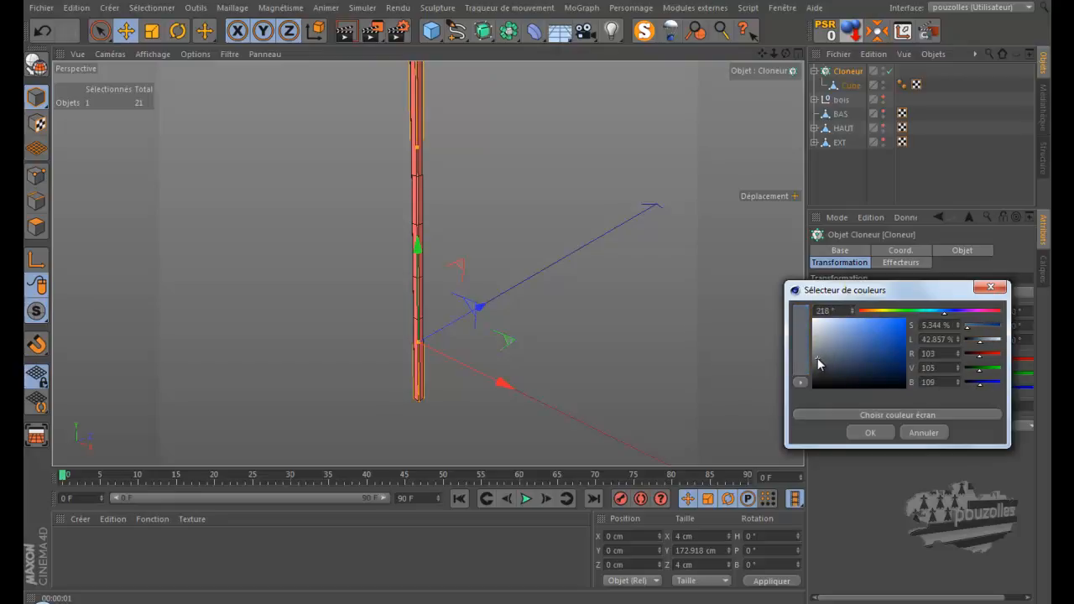
{"action": "left_click", "coordinate": [868, 436]}
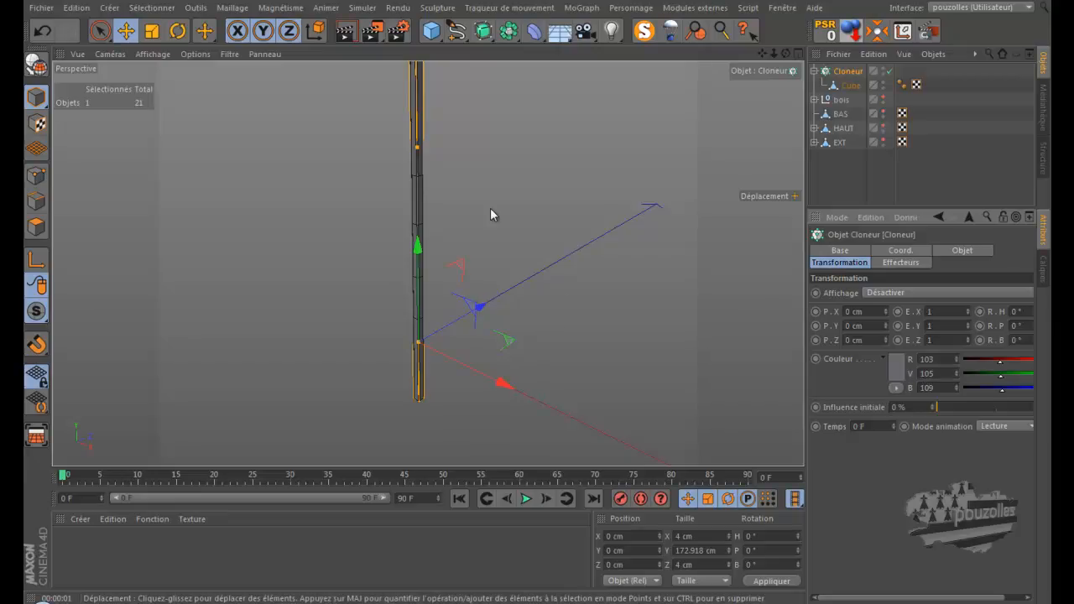
{"action": "scroll", "coordinate": [463, 179], "scroll_direction": "up", "scroll_amount": 1}
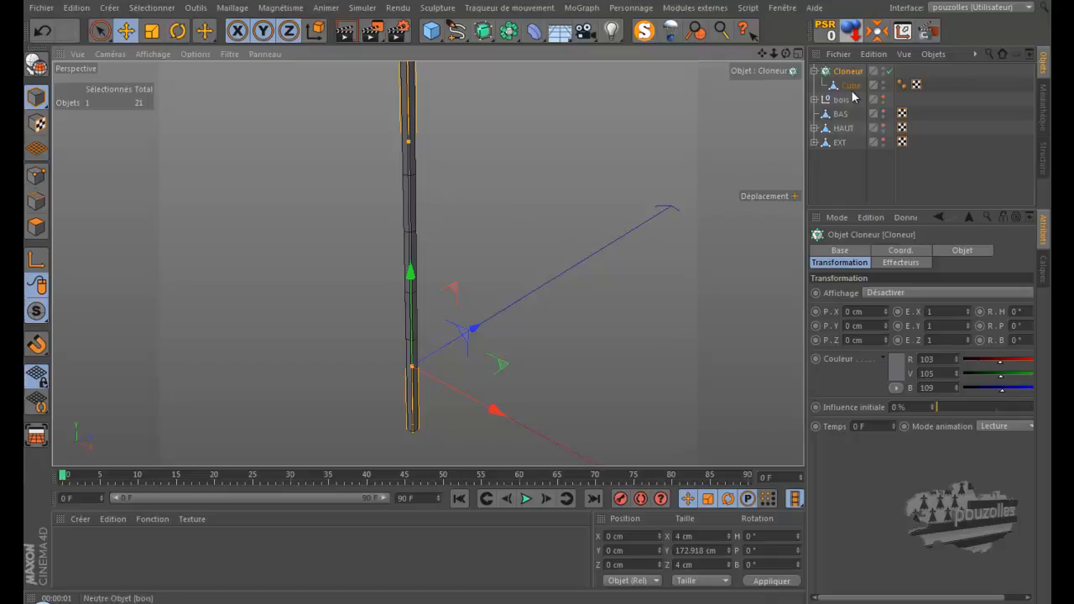
- Set the Cloneur's step offset P.Y to 0 cm so the clones no longer stack vertically
{"action": "left_click", "coordinate": [898, 250]}
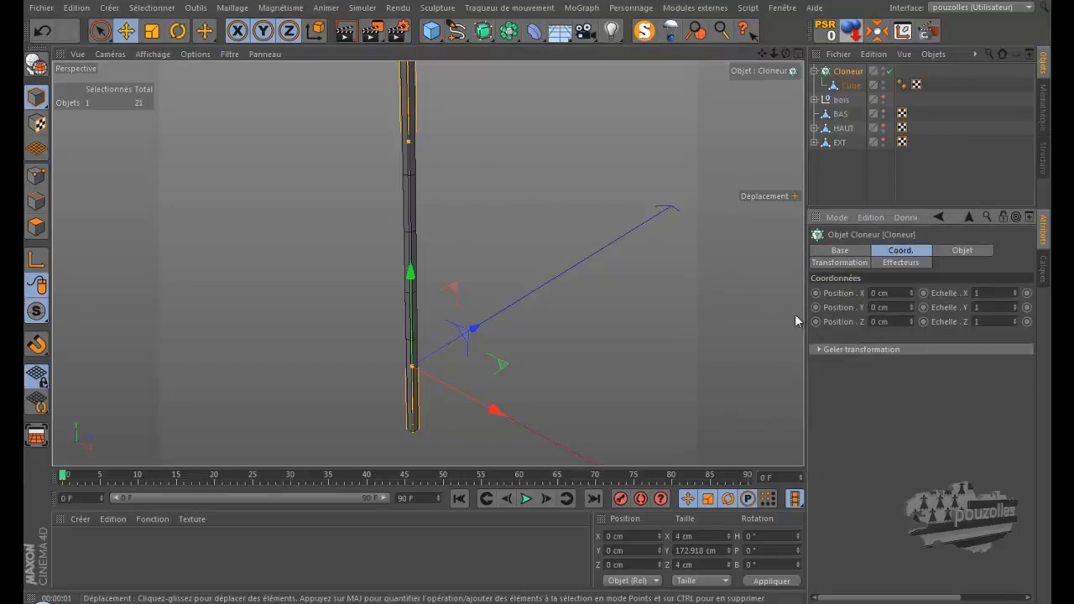
{"action": "left_click", "coordinate": [963, 250]}
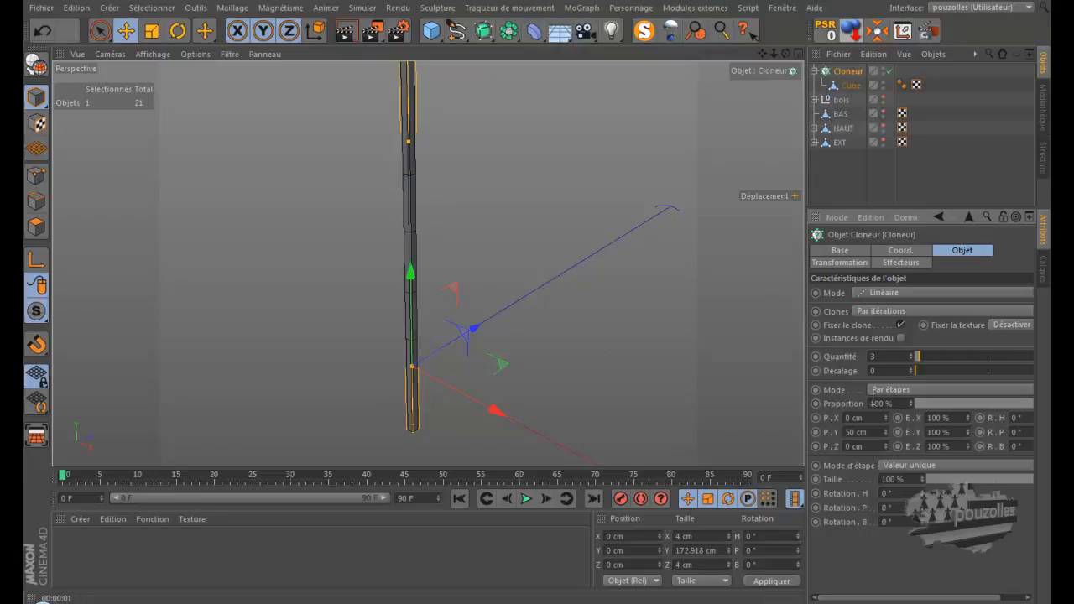
{"action": "left_click_drag", "start_coordinate": [857, 430], "coordinate": [821, 429]}
{"action": "type", "text": "0"}
{"action": "key", "text": "Return"}
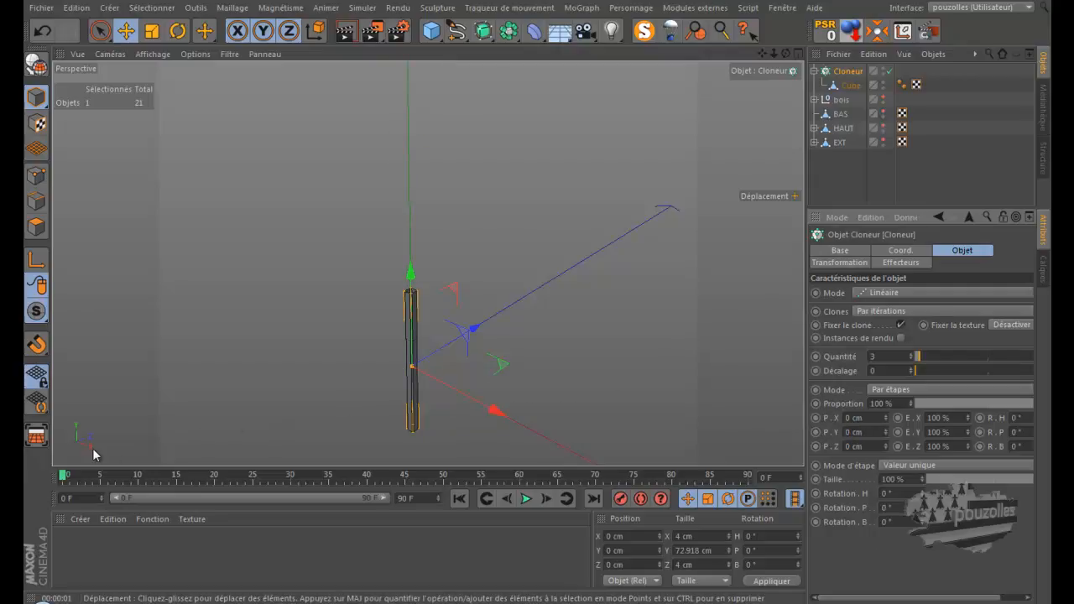
- Redisplay the bois, BAS, HAUT and EXT objects and isolate the Cloneur with MagicSolo
{"action": "left_click", "coordinate": [646, 33]}
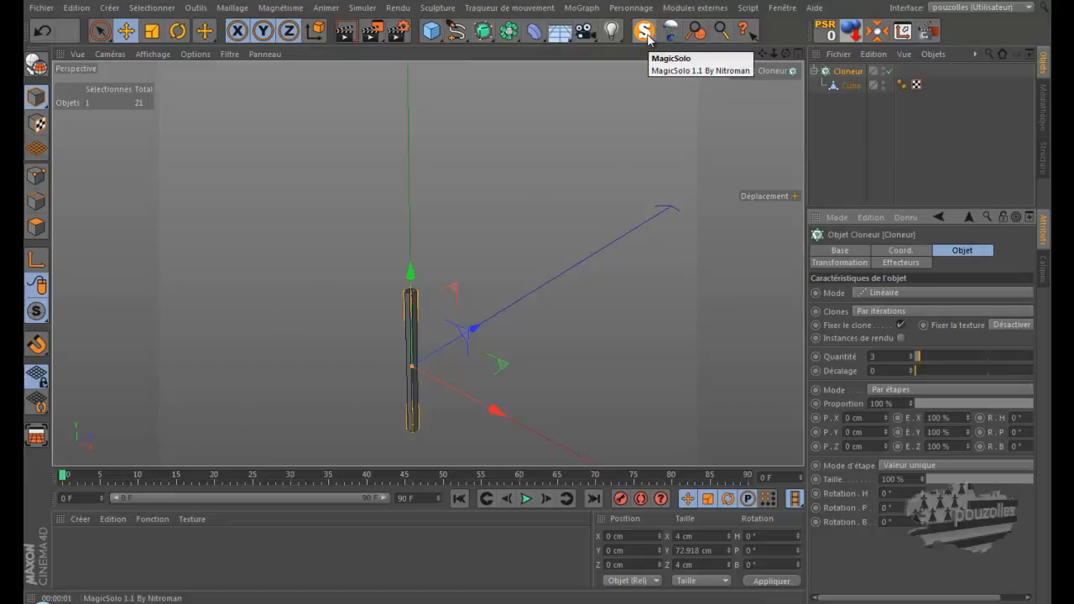
{"action": "left_click", "coordinate": [645, 34]}
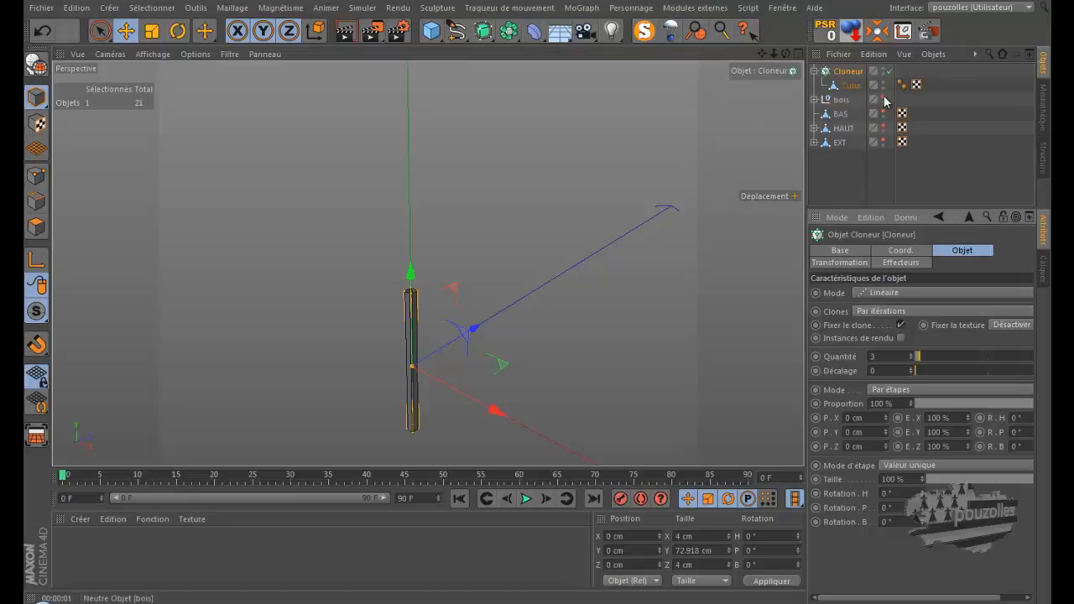
{"action": "left_click_drag", "start_coordinate": [883, 96], "coordinate": [886, 151]}
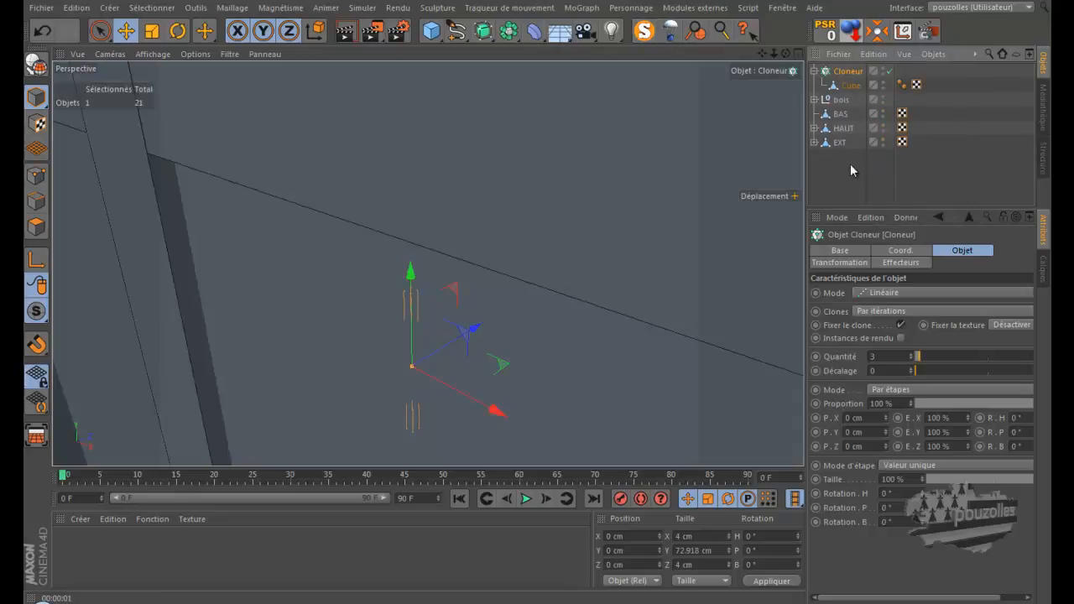
{"action": "mouse_move", "coordinate": [700, 182]}
{"action": "right_mouse_down", "text": "alt"}
{"action": "mouse_move", "coordinate": [695, 210]}
{"action": "mouse_move", "coordinate": [641, 195]}
{"action": "right_mouse_up", "text": "alt"}
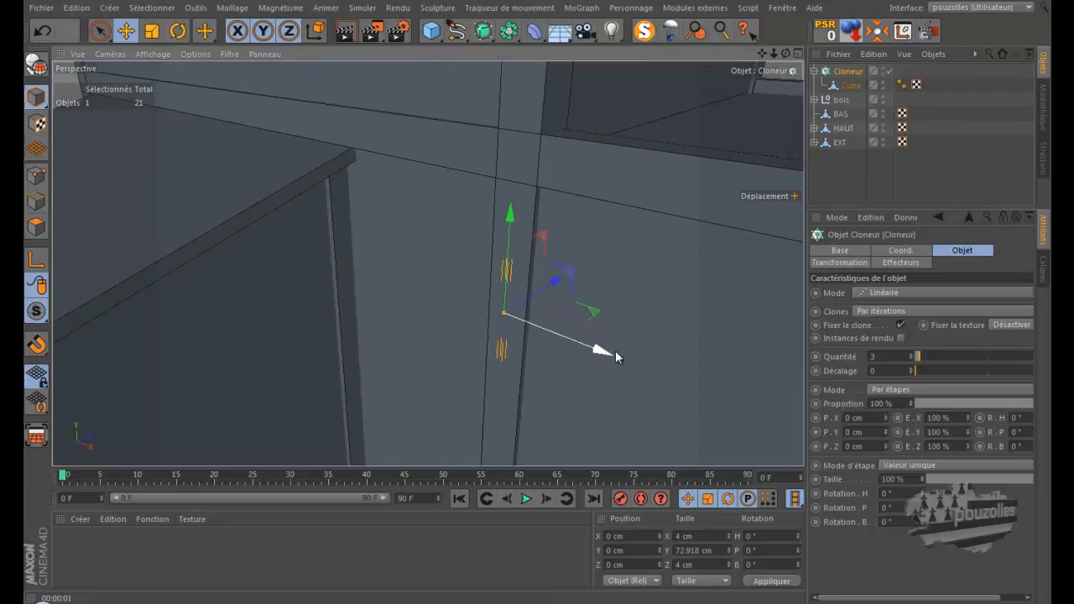
{"action": "left_click", "coordinate": [643, 32]}
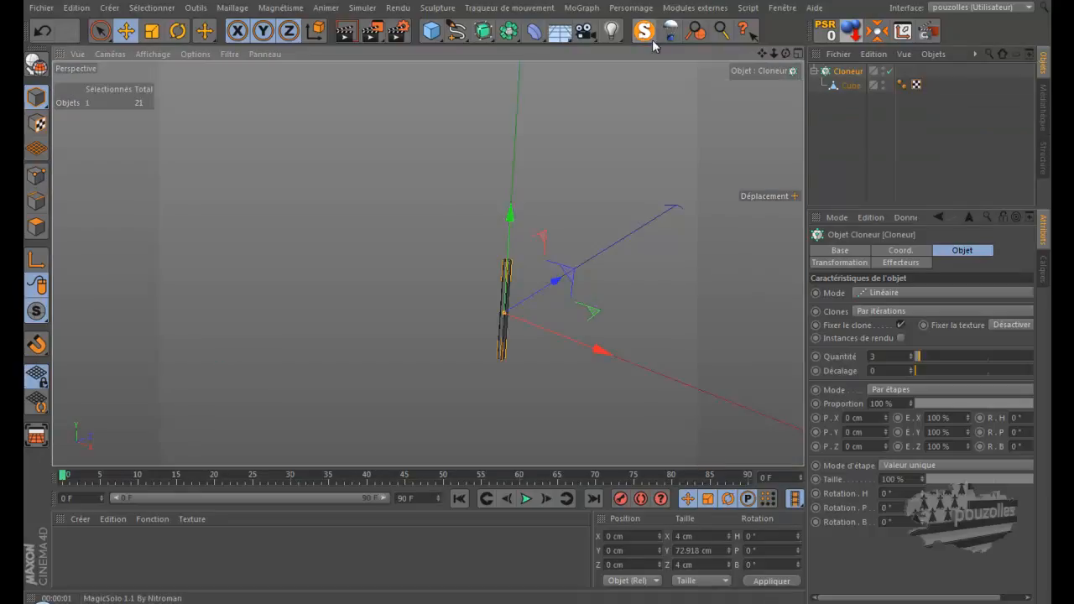
- Try a step Rotation.H of 50° on the clones and undo it
{"action": "left_click", "coordinate": [883, 494]}
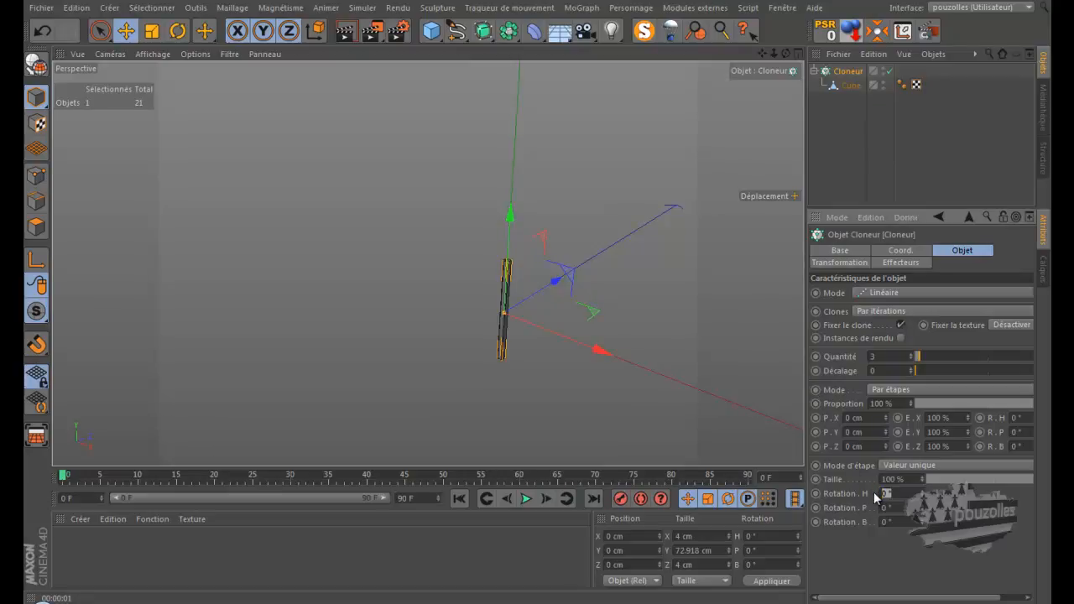
{"action": "type", "text": "50"}
{"action": "key", "text": "Return"}
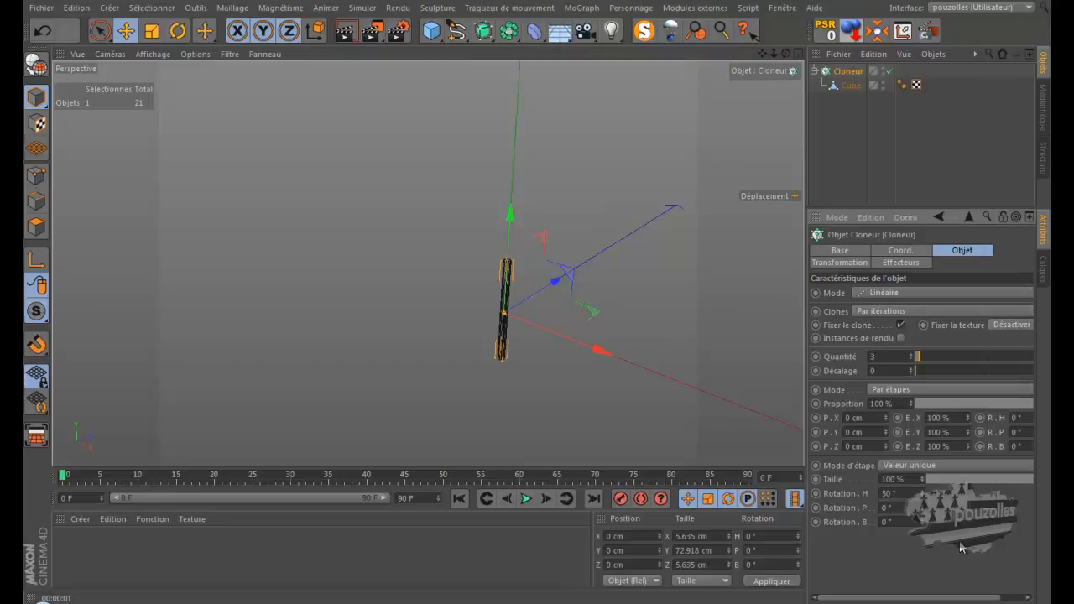
{"action": "left_click", "coordinate": [893, 479]}
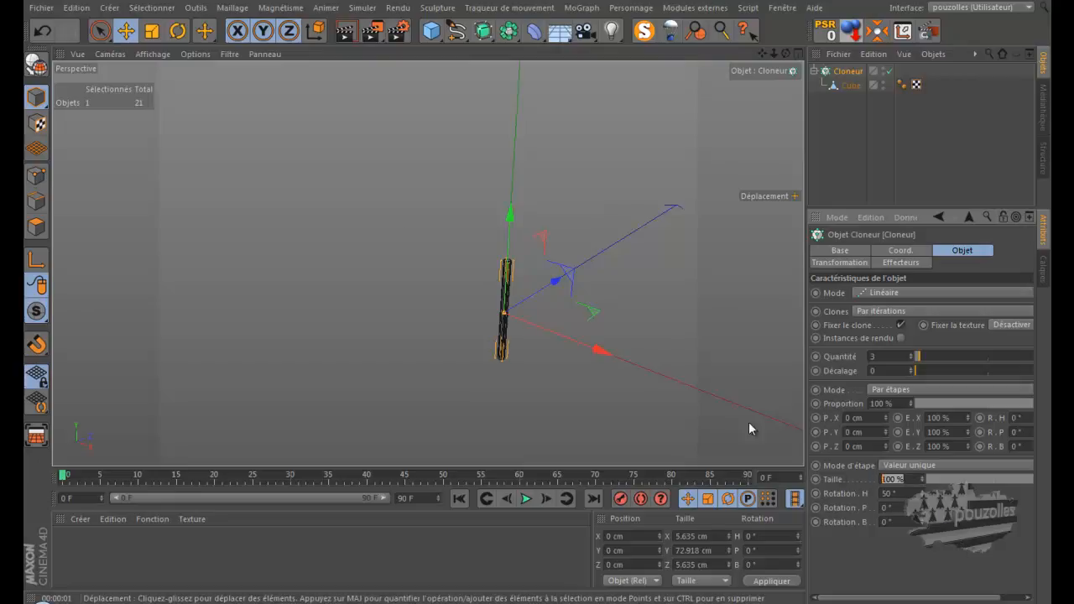
{"action": "left_click", "coordinate": [41, 32]}
{"action": "left_click", "coordinate": [42, 32]}
{"action": "left_click", "coordinate": [42, 32]}
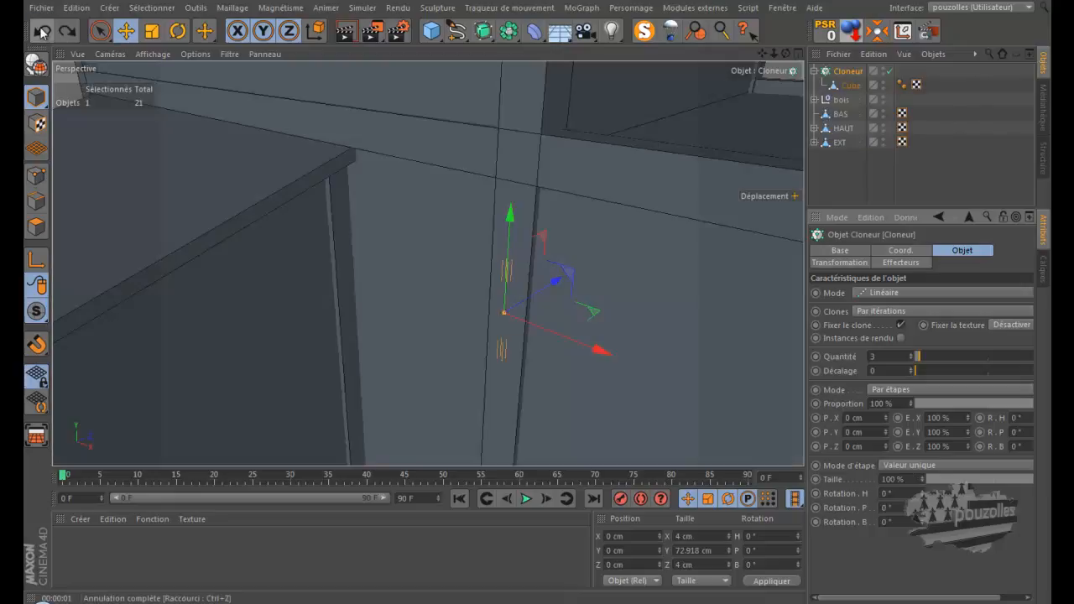
{"action": "left_click", "coordinate": [67, 33]}
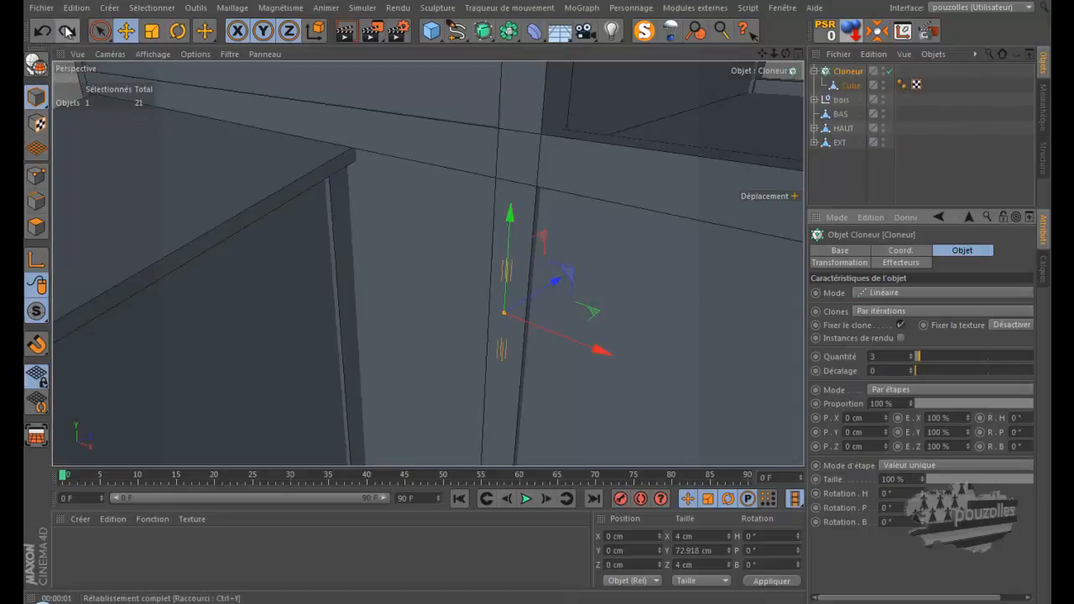
- Set the isolated Cloneur's step offset P.X to 50 cm and restore the display of all objects in the four views
{"action": "left_click", "coordinate": [643, 32]}
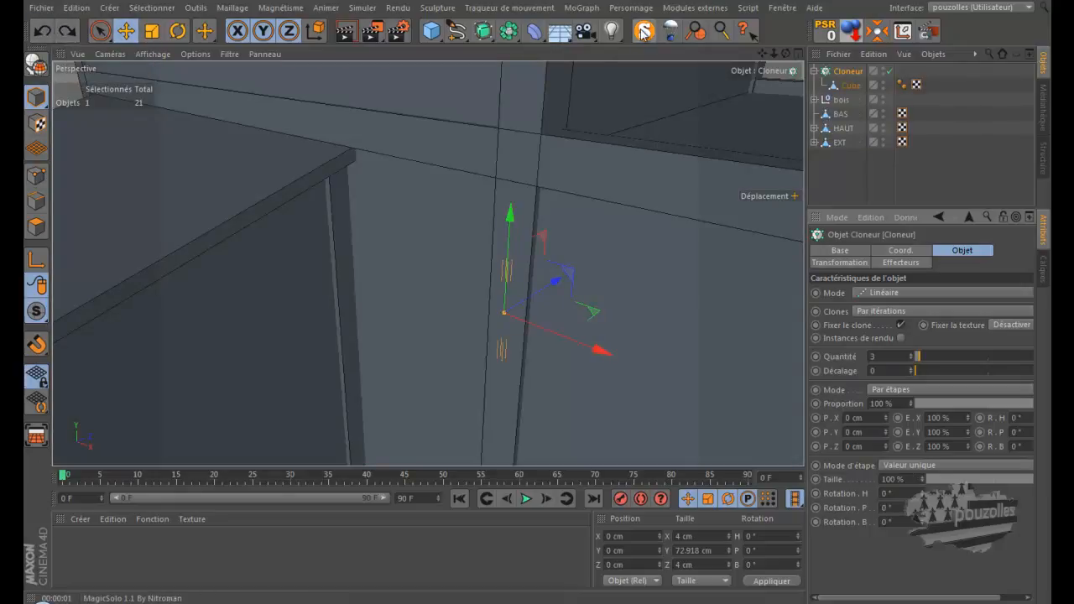
{"action": "left_click", "coordinate": [644, 32]}
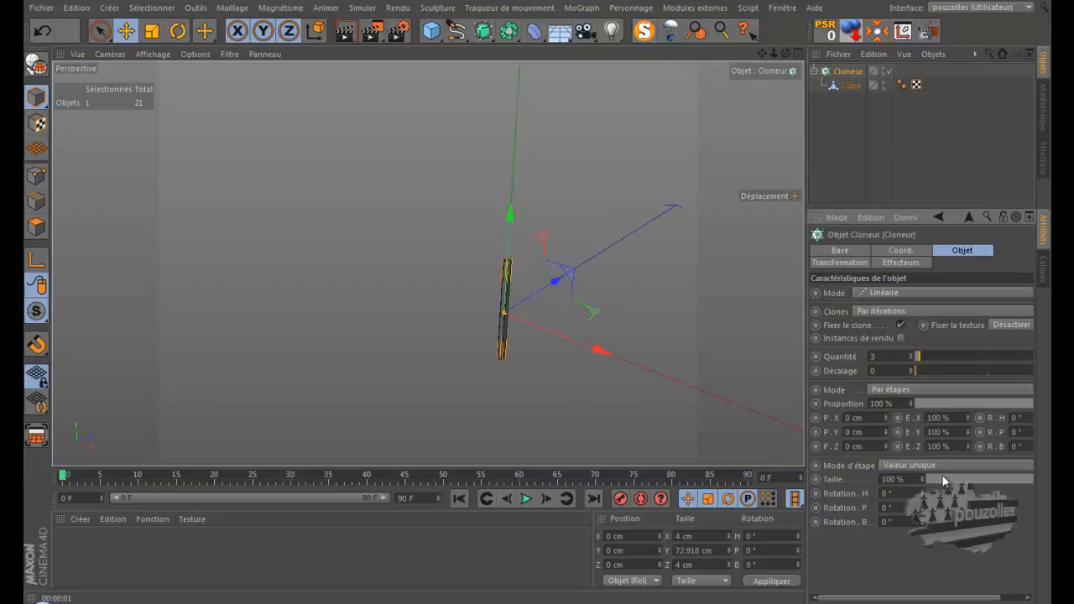
{"action": "double_click", "coordinate": [869, 418]}
{"action": "type", "text": "50"}
{"action": "key", "text": "Return"}
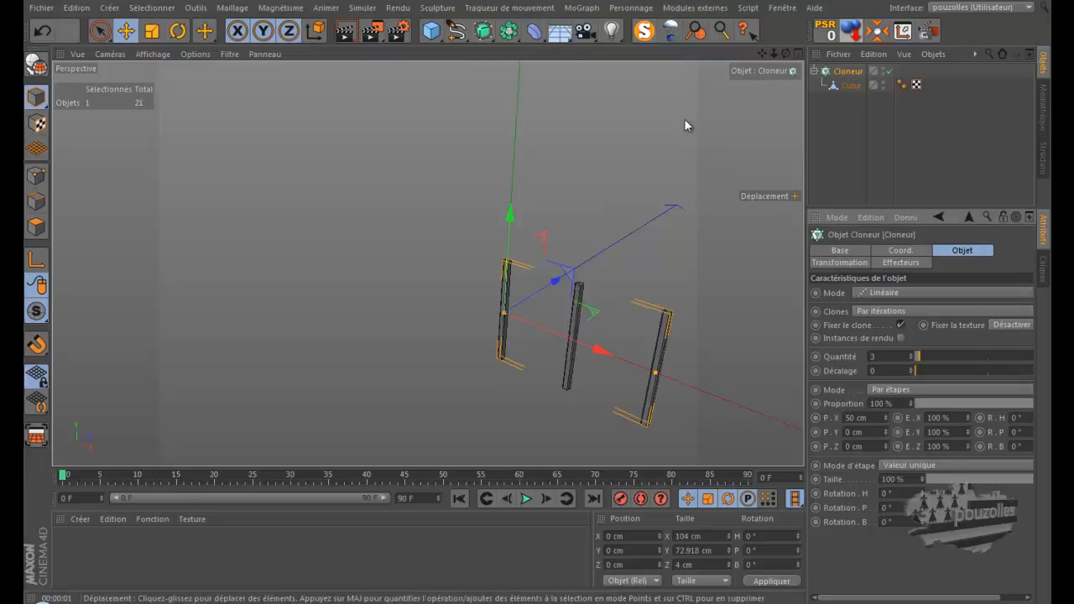
{"action": "left_click", "coordinate": [644, 31]}
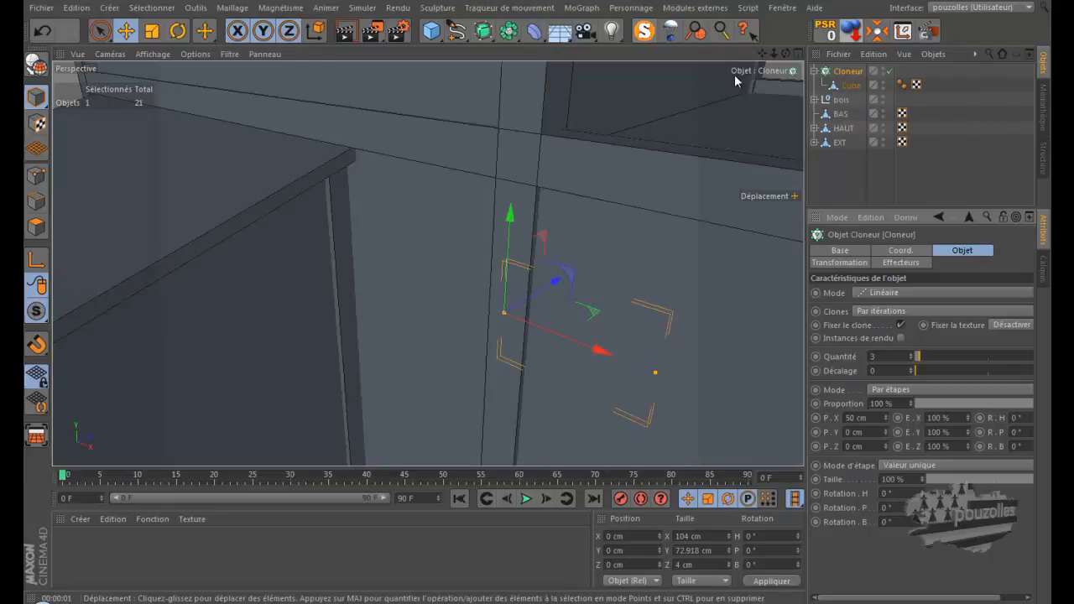
{"action": "middle_click", "coordinate": [463, 211]}
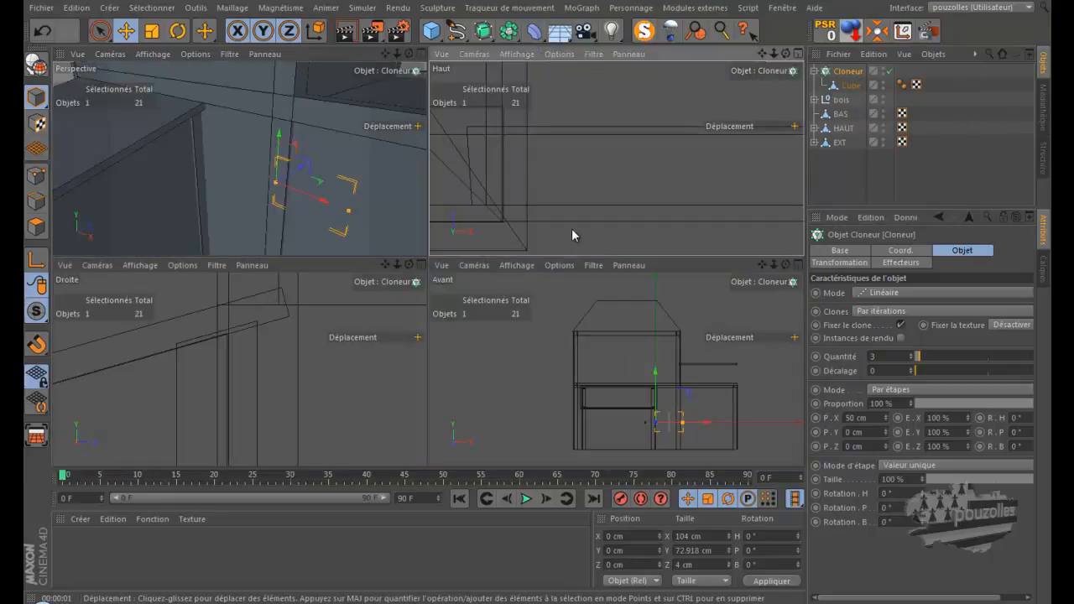
- Position the Cloneur over the front terrace railing in plan, at about X 114 cm and Z -120.3 cm
{"action": "middle_click", "coordinate": [572, 228]}
{"action": "scroll", "coordinate": [573, 229], "scroll_direction": "down", "scroll_amount": 10}
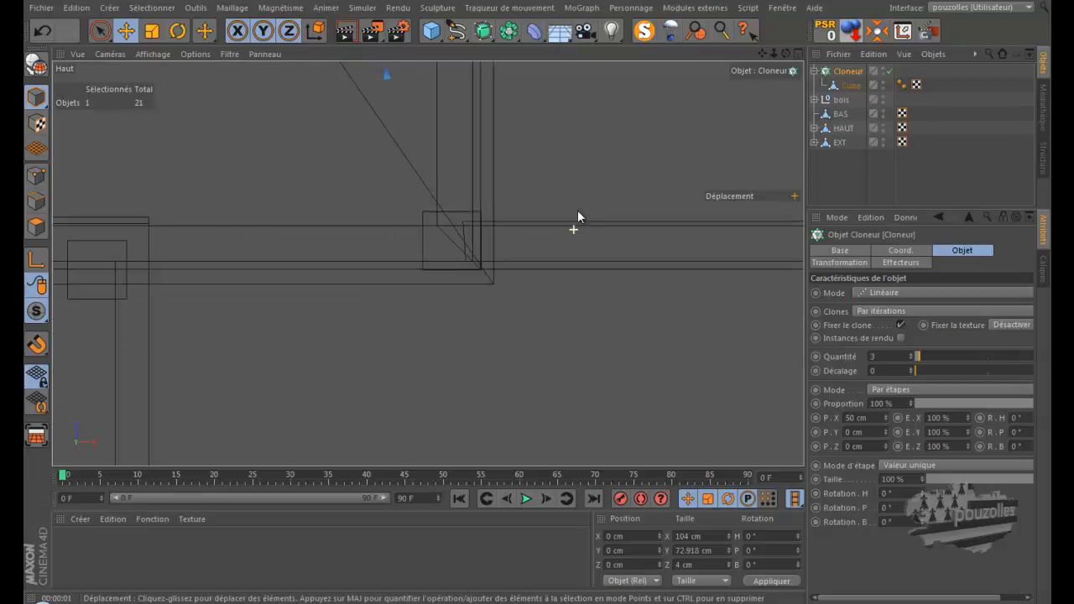
{"action": "left_click_drag", "start_coordinate": [762, 52], "coordinate": [538, 297]}
{"action": "left_click_drag", "start_coordinate": [327, 79], "coordinate": [589, 367]}
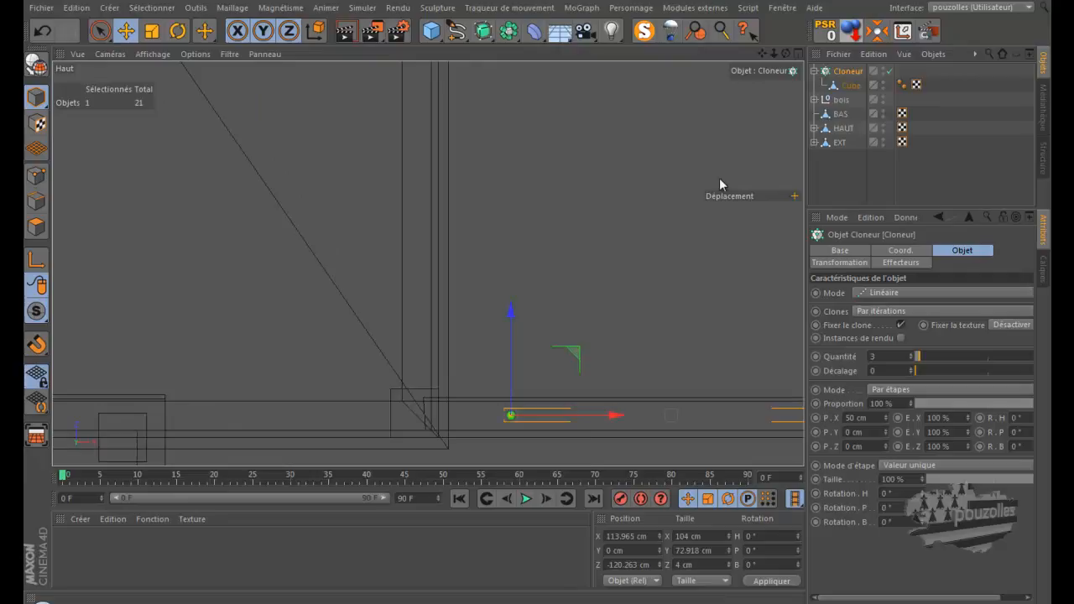
{"action": "left_click_drag", "start_coordinate": [762, 53], "coordinate": [520, 293]}
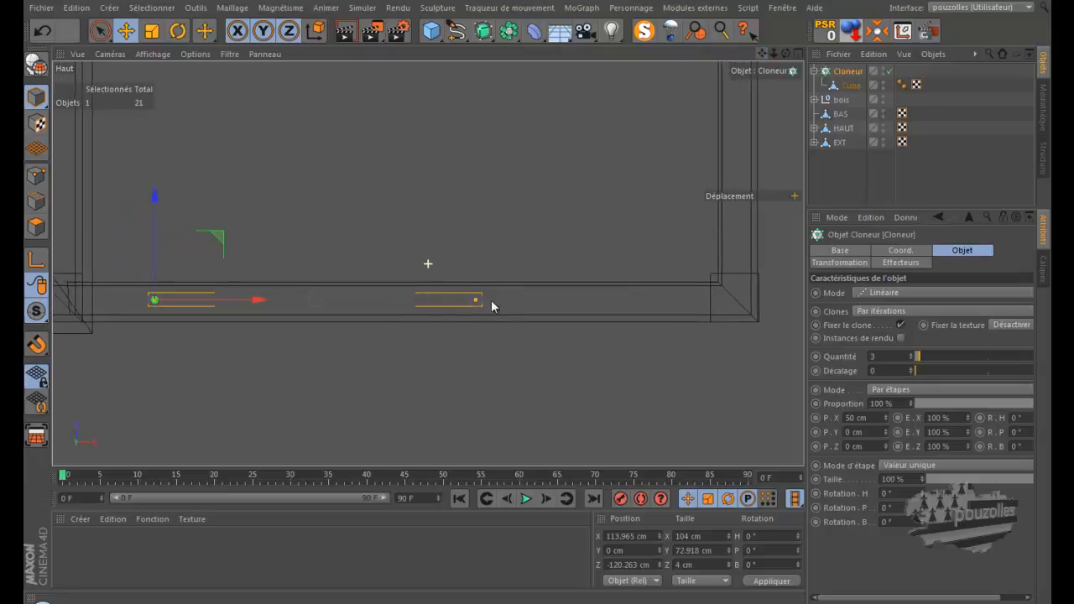
{"action": "middle_click", "coordinate": [409, 350]}
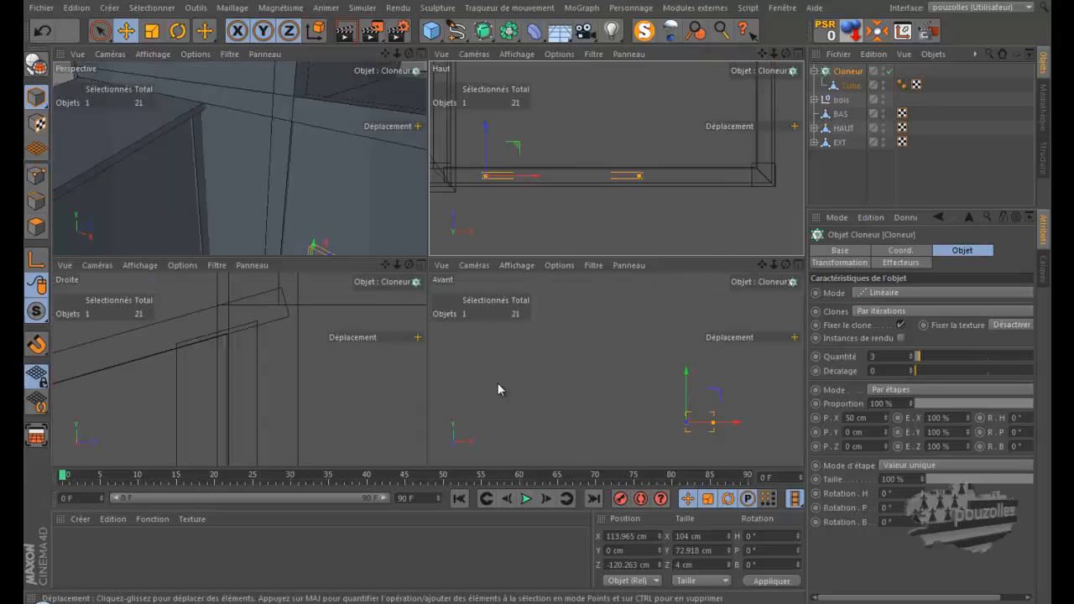
- Raise the Cloneur between the terrace floor and the handrail, to about Y 177.7 cm
{"action": "middle_click", "coordinate": [546, 393]}
{"action": "left_click_drag", "start_coordinate": [578, 270], "coordinate": [594, 168]}
{"action": "scroll", "coordinate": [603, 282], "scroll_direction": "up", "scroll_amount": 5}
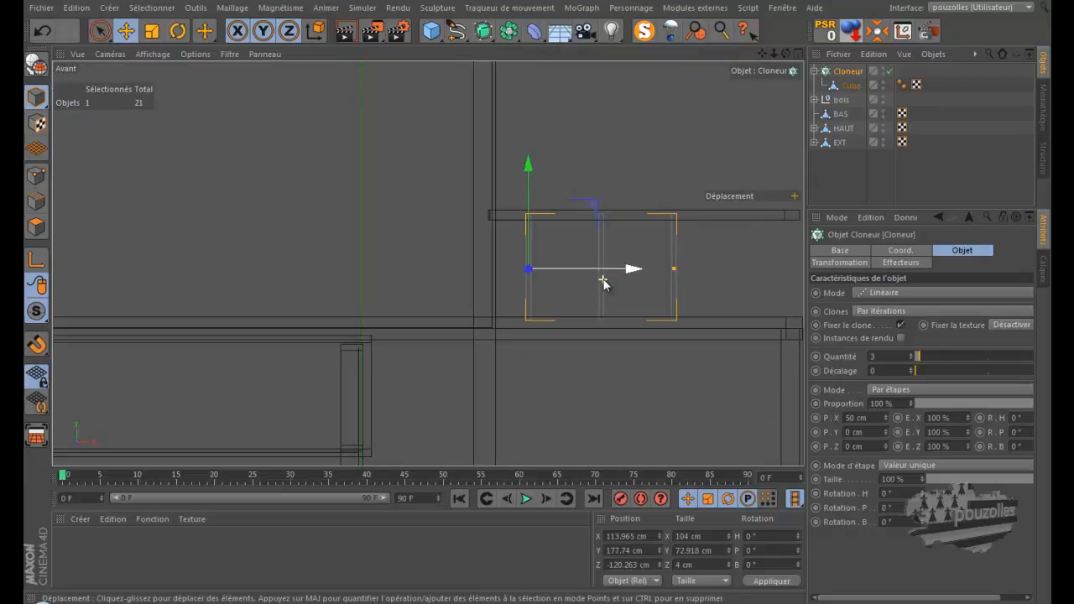
{"action": "scroll", "coordinate": [603, 284], "scroll_direction": "up", "scroll_amount": 2}
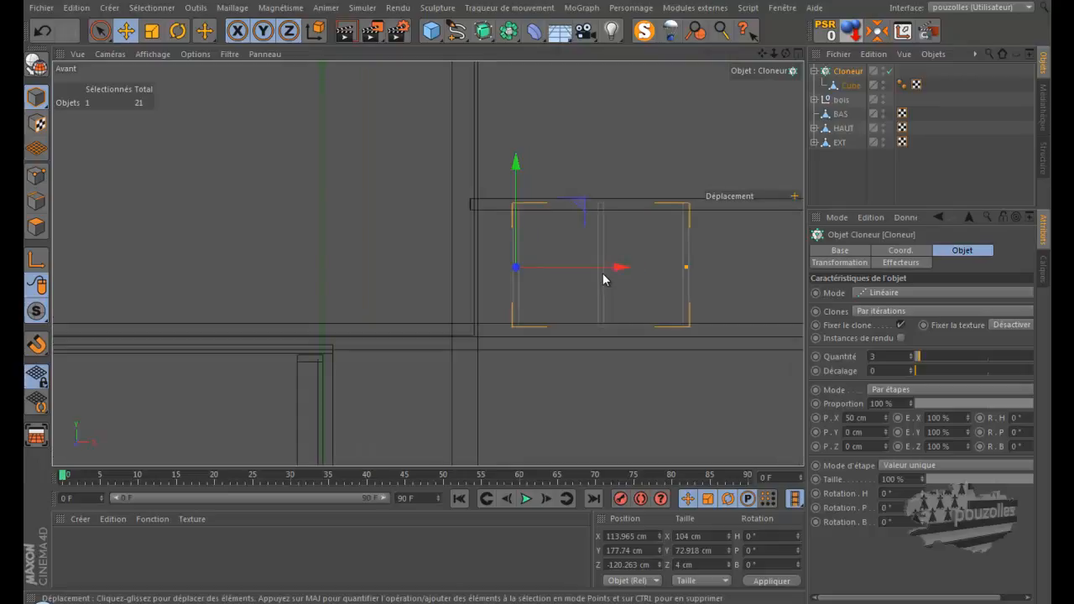
- Set the Cloneur's quantity to 5 and nudge it along the front railing to about X 114.2 cm
{"action": "middle_click", "coordinate": [359, 249]}
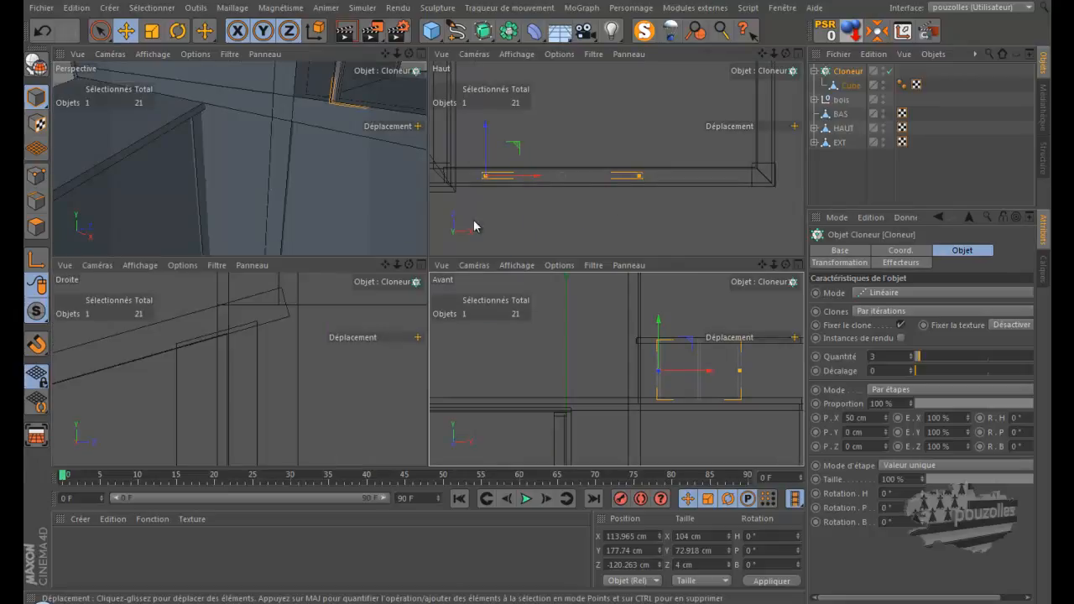
{"action": "middle_click", "coordinate": [512, 219]}
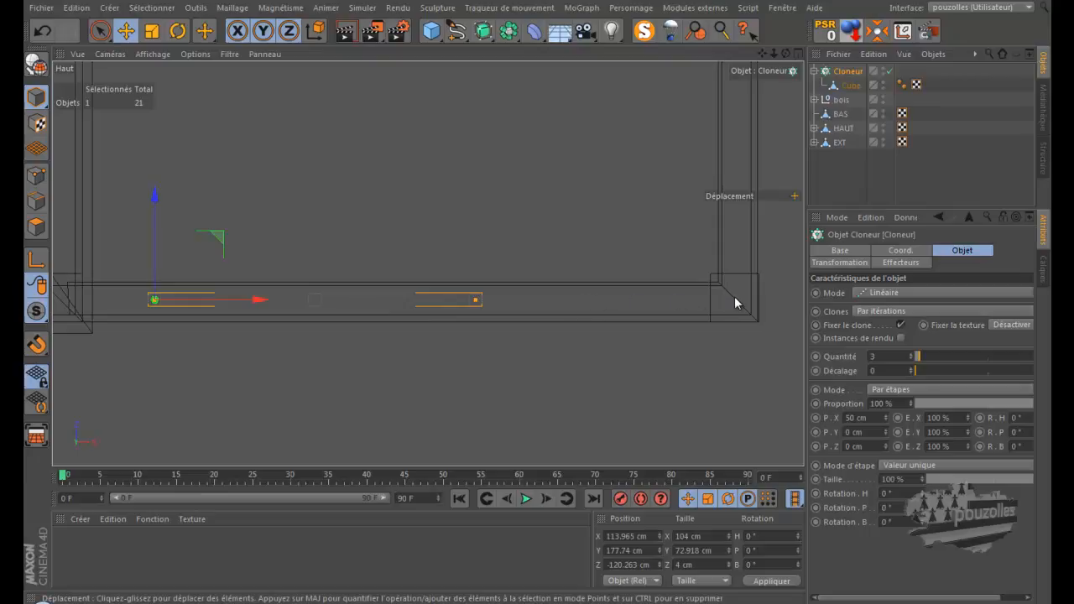
{"action": "left_click", "coordinate": [913, 357]}
{"action": "left_click", "coordinate": [913, 356]}
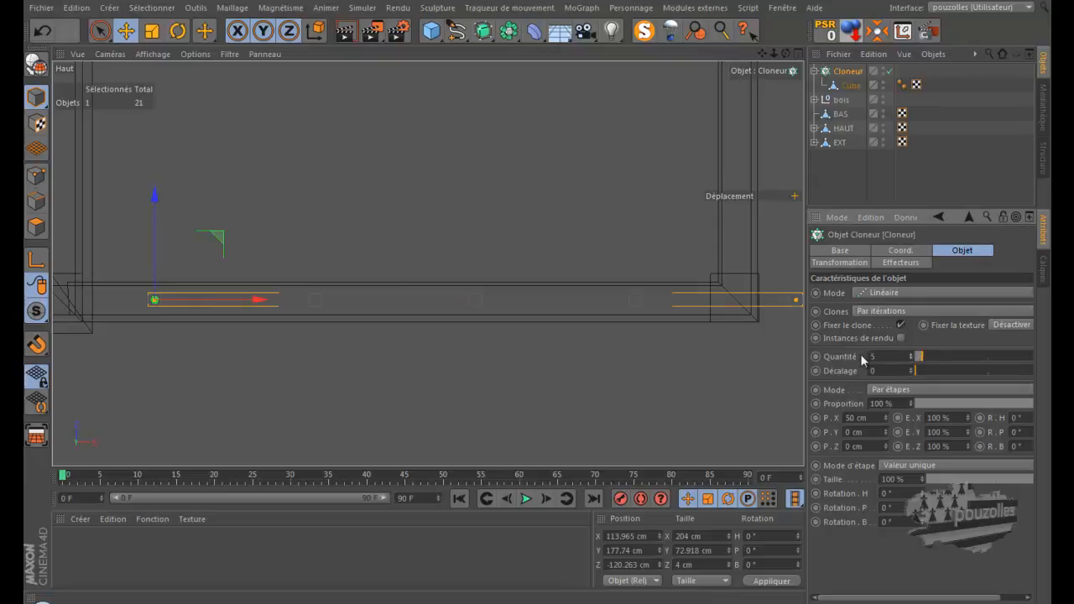
{"action": "mouse_move", "coordinate": [262, 309]}
{"action": "left_mouse_down"}
{"action": "mouse_move", "coordinate": [199, 311]}
{"action": "mouse_move", "coordinate": [262, 312]}
{"action": "left_mouse_up"}
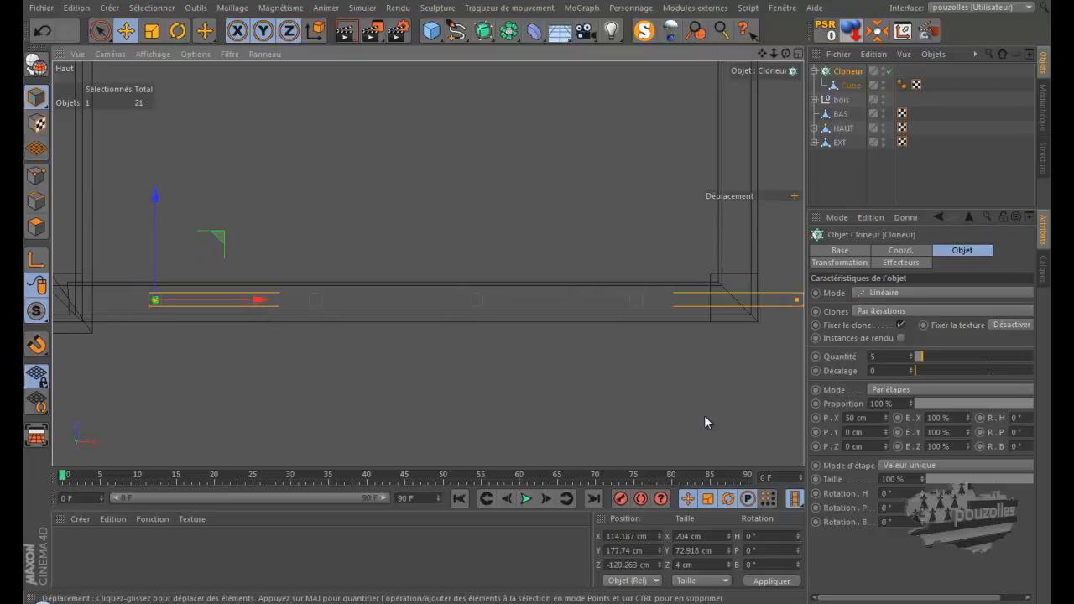
- Reduce the Cloneur's step offset P.X to 26 cm to bring the railing posts closer together
{"action": "left_click", "coordinate": [885, 420]}
{"action": "left_click", "coordinate": [885, 420]}
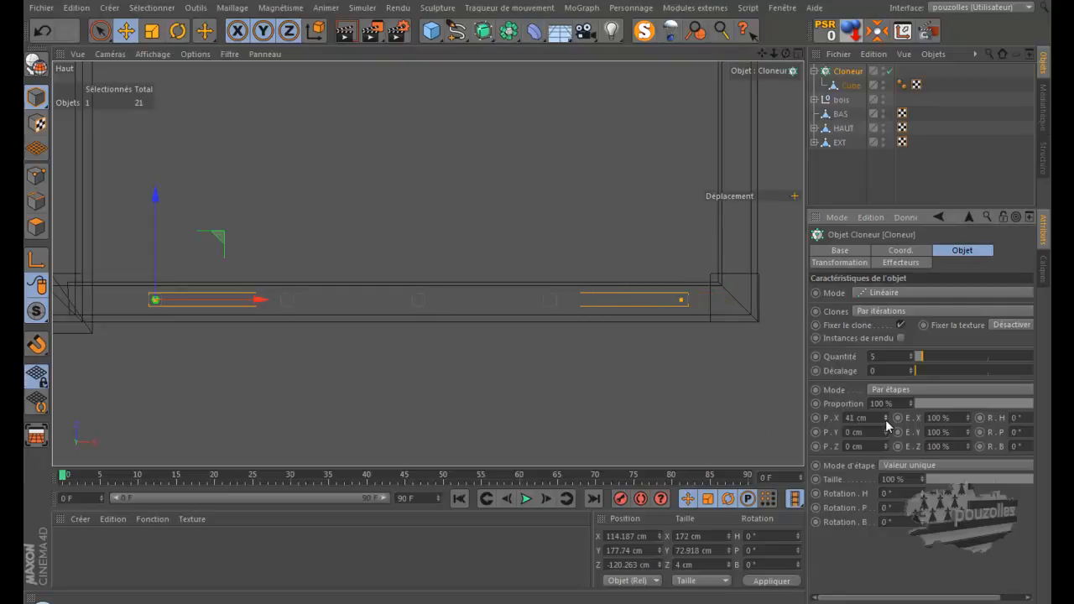
{"action": "left_click", "coordinate": [885, 420]}
{"action": "left_click", "coordinate": [885, 420]}
{"action": "left_click", "coordinate": [886, 421]}
{"action": "left_click", "coordinate": [885, 421]}
{"action": "left_click", "coordinate": [885, 420]}
- Set the Cloneur's quantity to 8 and shift it slightly along the front railing to about X 113.7 cm
{"action": "left_click", "coordinate": [911, 355]}
{"action": "left_click", "coordinate": [911, 356]}
{"action": "left_click", "coordinate": [911, 356]}
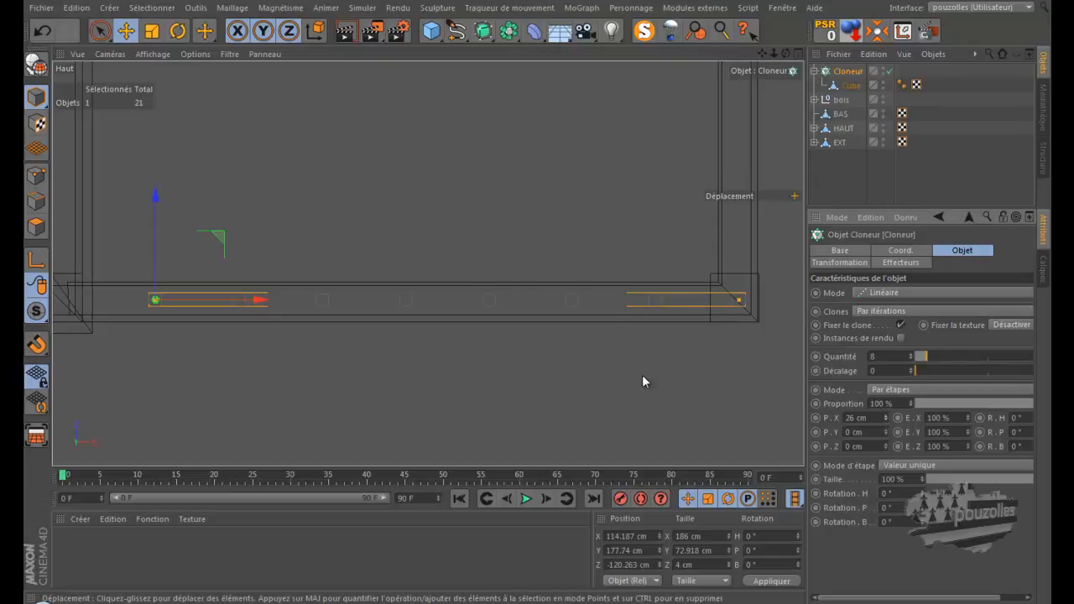
{"action": "left_click_drag", "start_coordinate": [260, 302], "coordinate": [256, 301]}
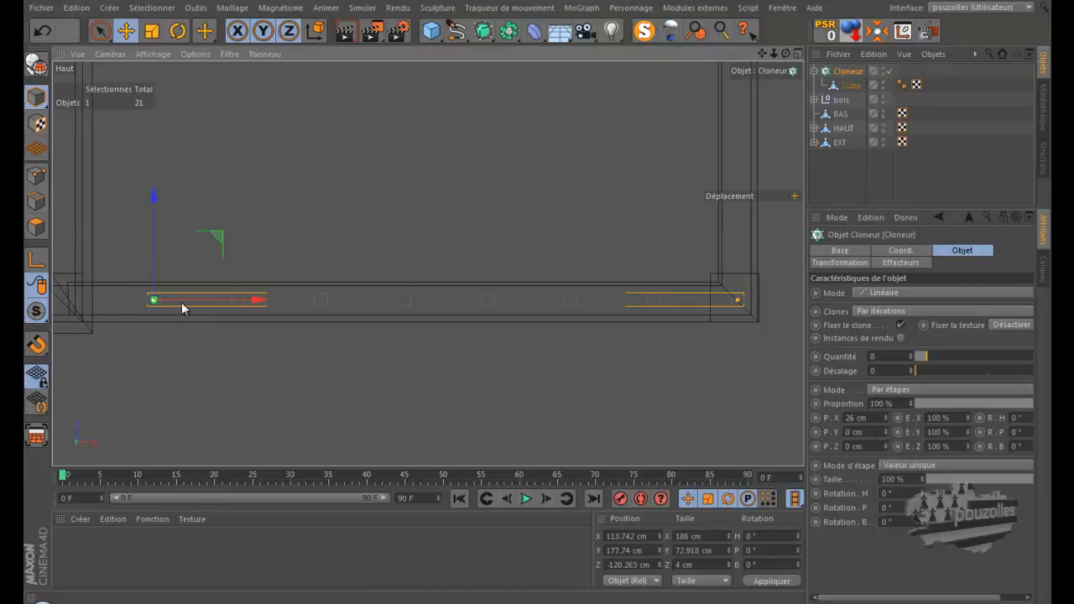
- Duplicate the Cloneur and set the copy's Z position to 120.263 cm, placing it under the opposite railing
{"action": "middle_click", "coordinate": [193, 350]}
{"action": "middle_click", "coordinate": [278, 210]}
{"action": "right_click_drag", "start_coordinate": [285, 235], "coordinate": [296, 306], "text": "alt"}
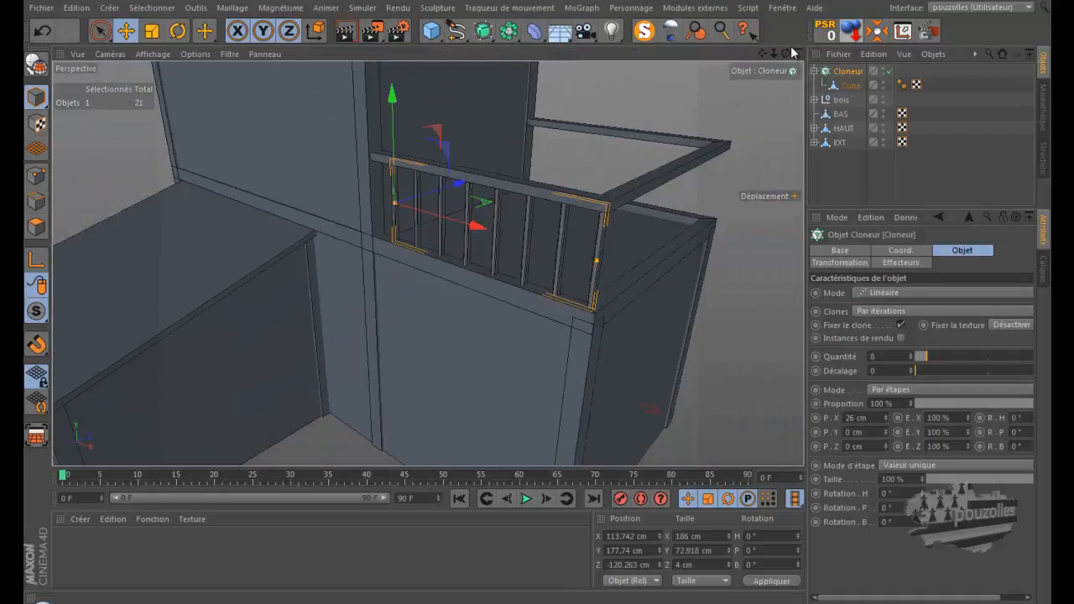
{"action": "left_click_drag", "start_coordinate": [533, 298], "coordinate": [533, 295]}
{"action": "left_click_drag", "start_coordinate": [851, 74], "coordinate": [850, 70], "text": "ctrl"}
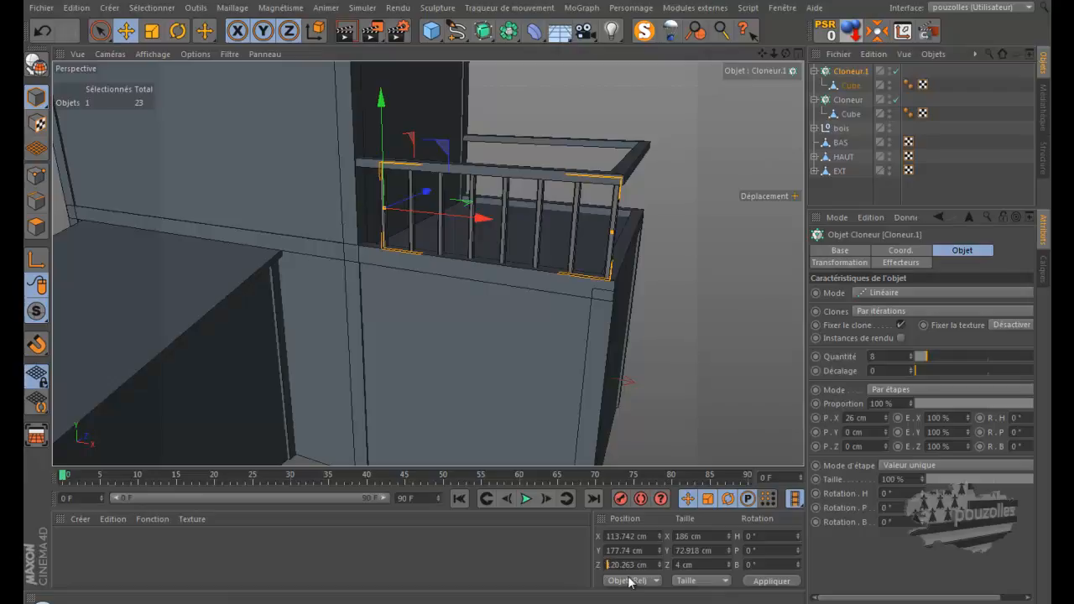
{"action": "left_click", "coordinate": [774, 583]}
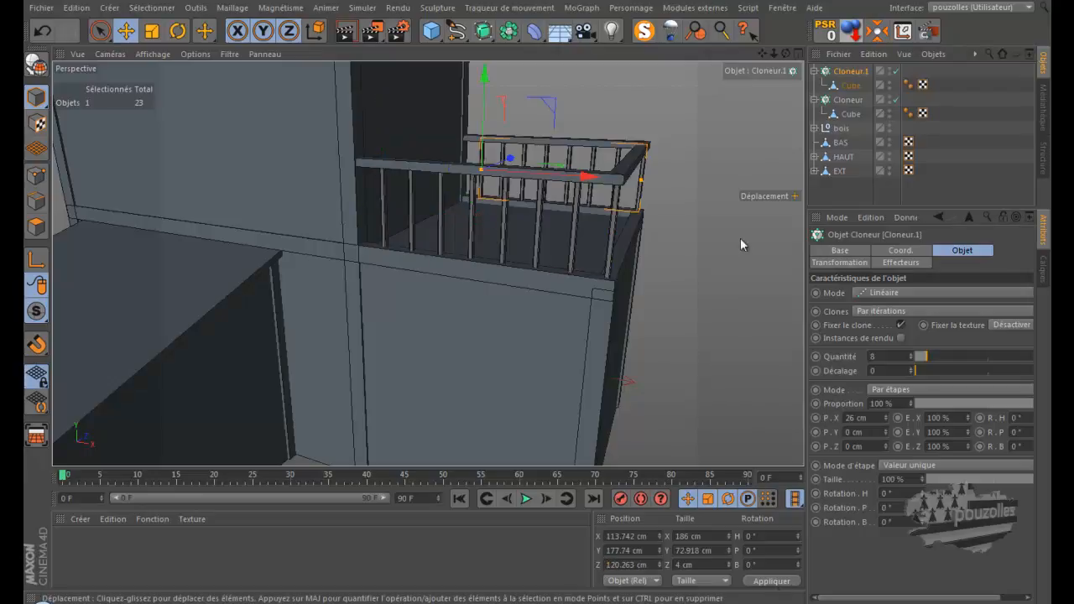
{"action": "left_click_drag", "start_coordinate": [786, 53], "coordinate": [758, 121]}
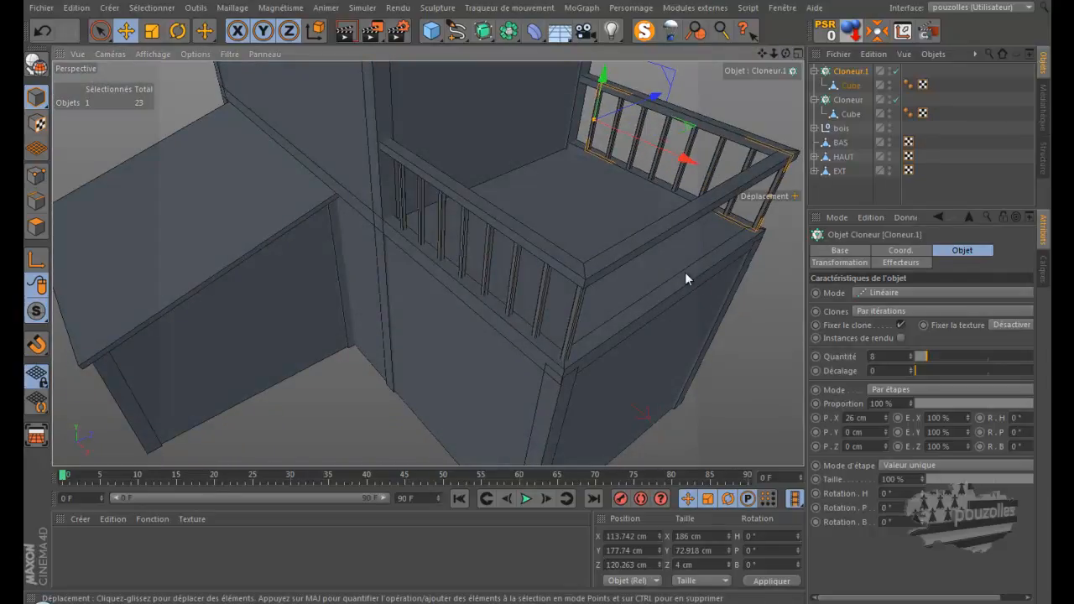
- Duplicate the second Cloneur and move the copy along X to the terrace's outer corner, at about 295.7 cm
{"action": "left_click_drag", "start_coordinate": [847, 73], "coordinate": [849, 68], "text": "ctrl"}
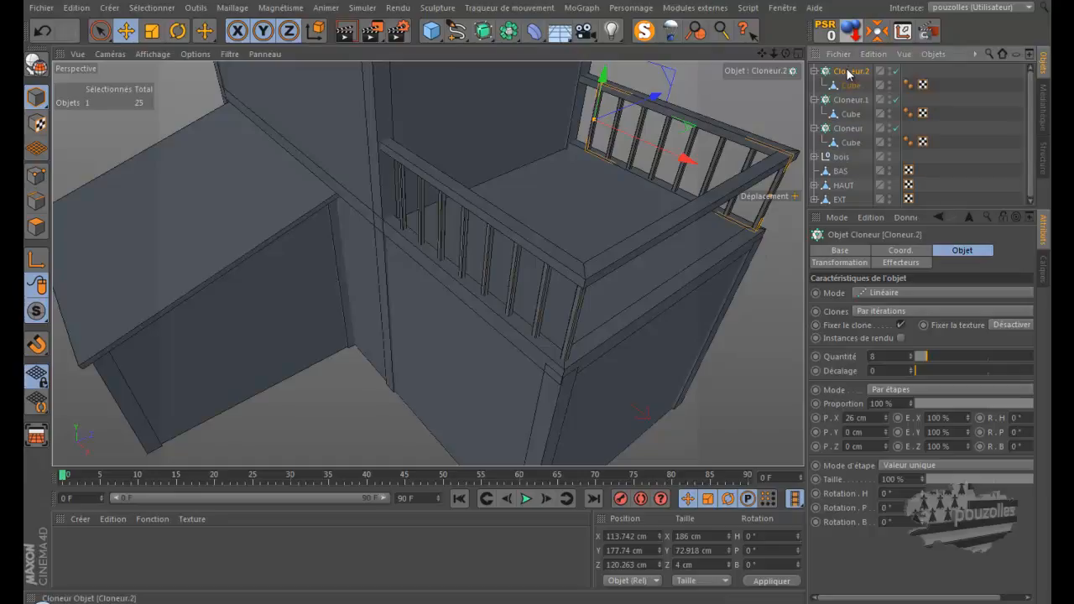
{"action": "middle_click", "coordinate": [613, 183]}
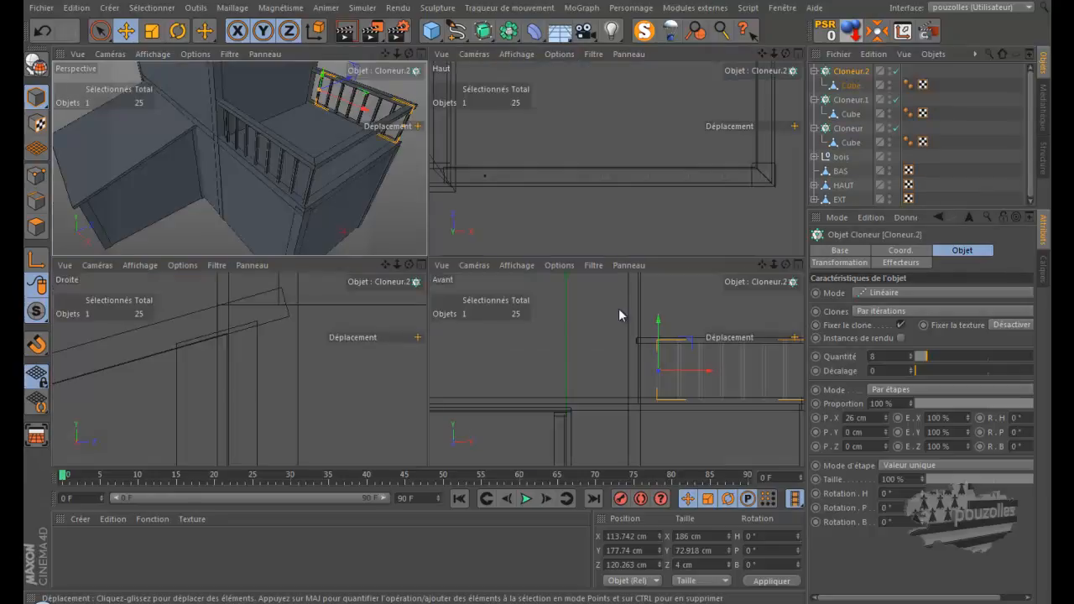
{"action": "middle_click", "coordinate": [643, 206]}
{"action": "scroll", "coordinate": [642, 206], "scroll_direction": "up", "scroll_amount": 5}
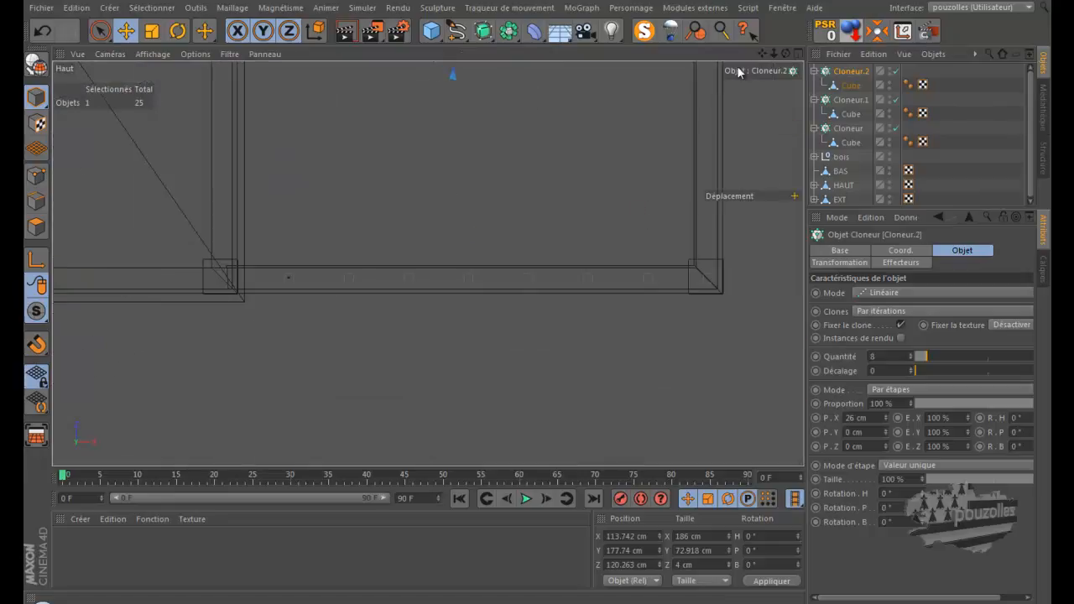
{"action": "left_click_drag", "start_coordinate": [761, 52], "coordinate": [537, 295]}
{"action": "scroll", "coordinate": [731, 102], "scroll_direction": "down", "scroll_amount": 2}
{"action": "left_click_drag", "start_coordinate": [761, 53], "coordinate": [535, 312]}
{"action": "scroll", "coordinate": [738, 84], "scroll_direction": "down", "scroll_amount": 2}
{"action": "scroll", "coordinate": [709, 125], "scroll_direction": "down", "scroll_amount": 1}
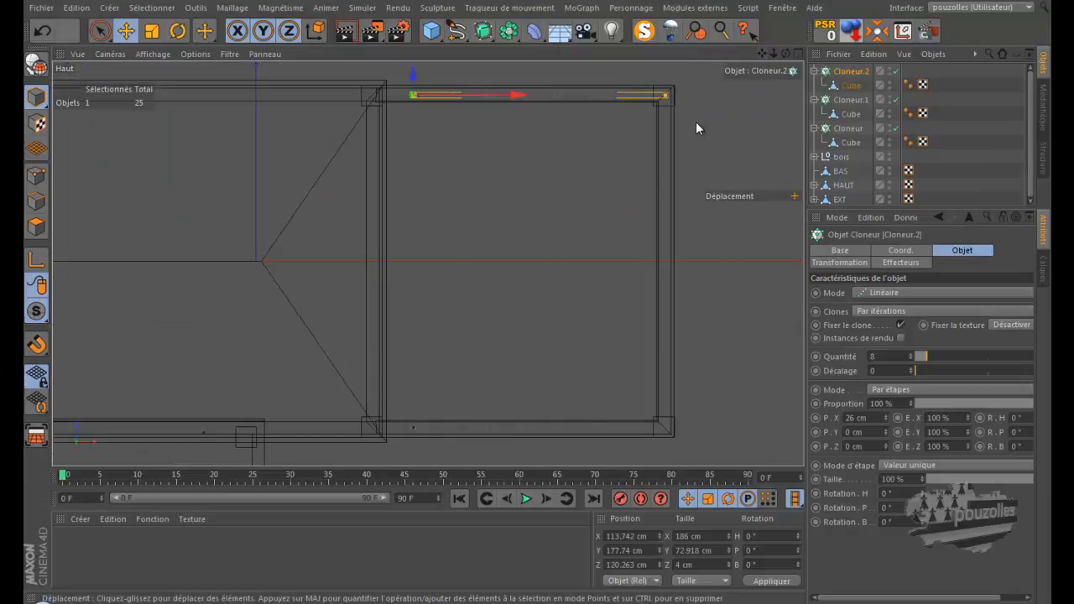
{"action": "left_click_drag", "start_coordinate": [511, 95], "coordinate": [765, 108]}
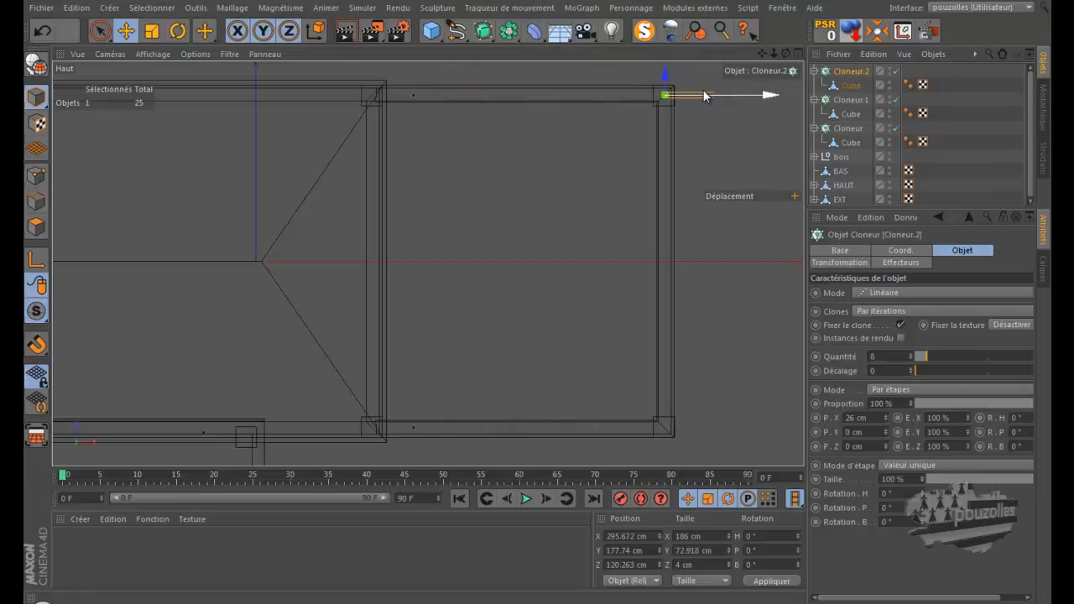
- Rotate the third Cloneur to H -90° and slide it along the terrace's end railing to about Z 98.1 cm
{"action": "scroll", "coordinate": [703, 96], "scroll_direction": "up", "scroll_amount": 3}
{"action": "scroll", "coordinate": [672, 102], "scroll_direction": "up", "scroll_amount": 3}
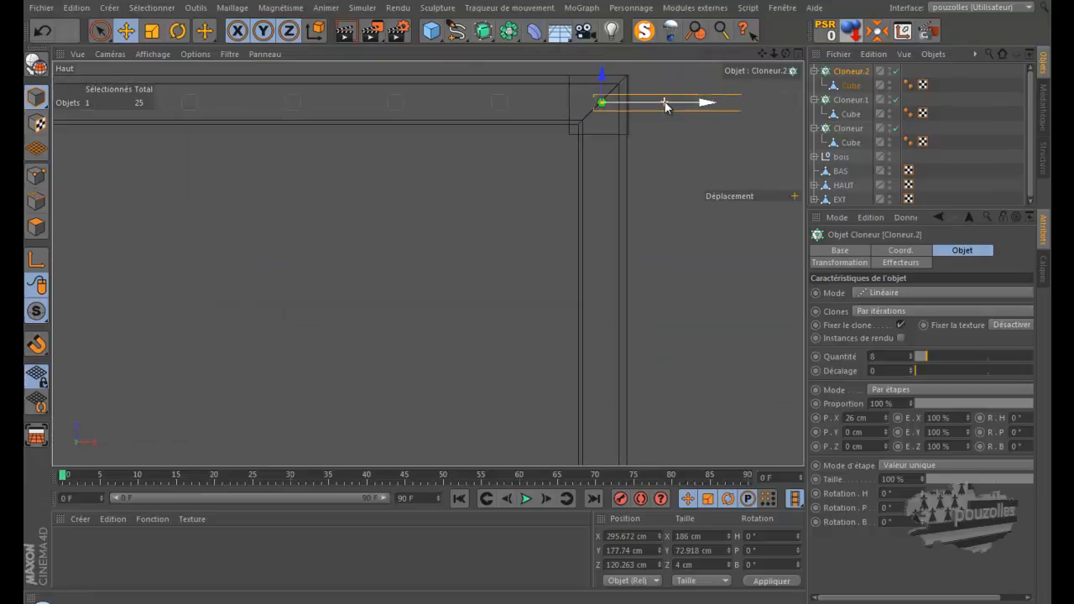
{"action": "scroll", "coordinate": [653, 101], "scroll_direction": "down", "scroll_amount": 4}
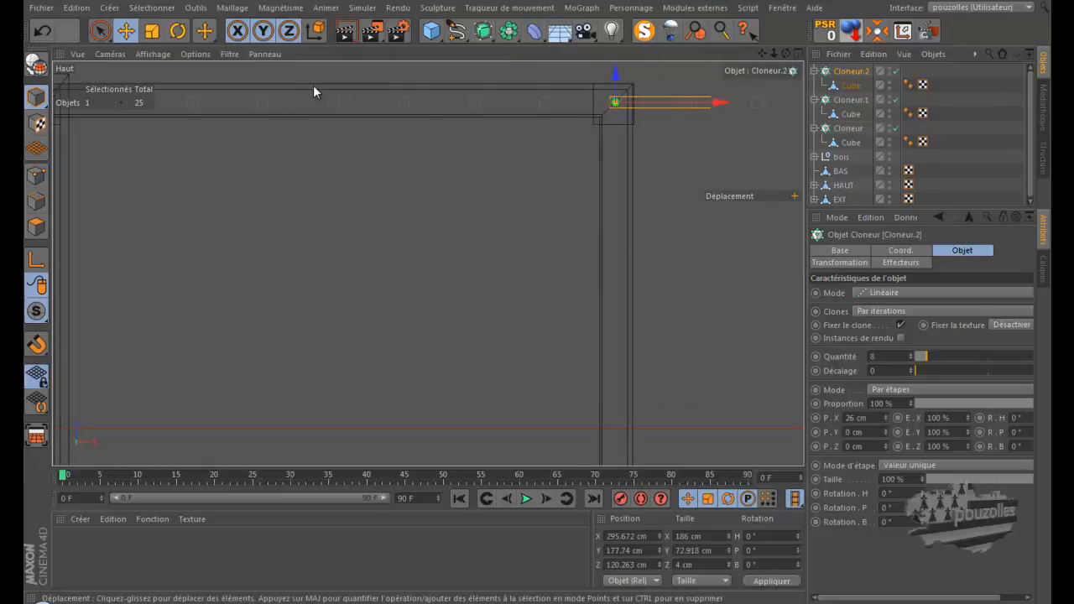
{"action": "left_click", "coordinate": [178, 31]}
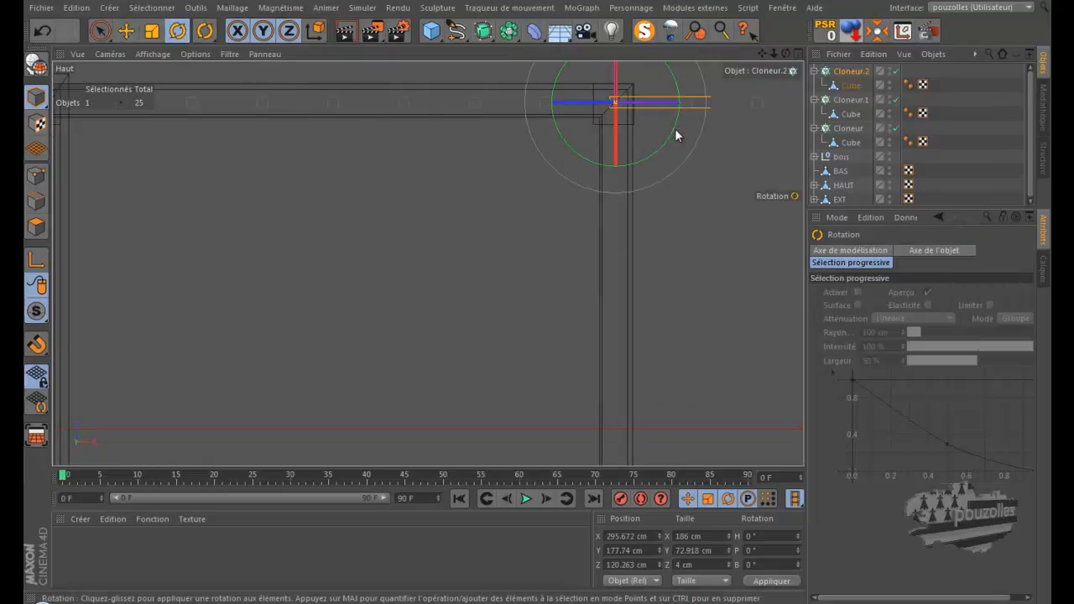
{"action": "left_click_drag", "start_coordinate": [672, 130], "coordinate": [574, 200]}
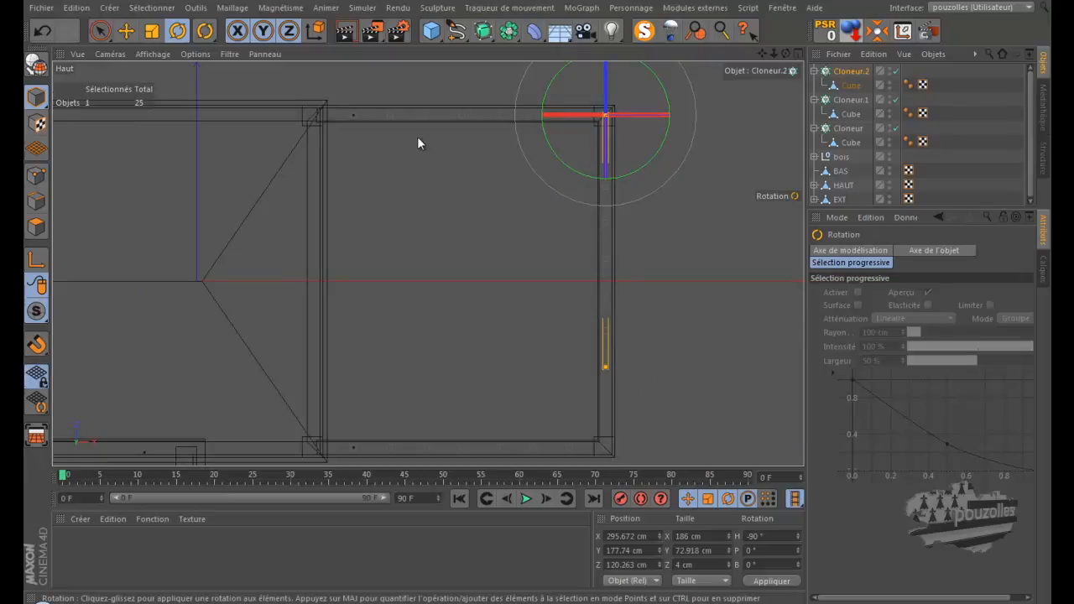
{"action": "left_click", "coordinate": [126, 30]}
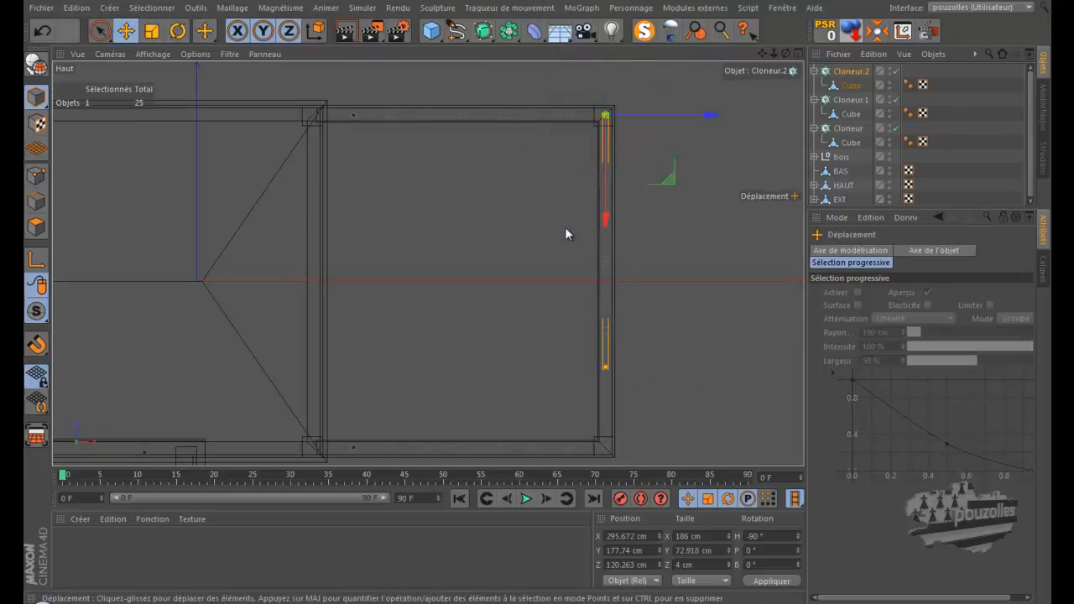
{"action": "left_click_drag", "start_coordinate": [604, 219], "coordinate": [602, 249]}
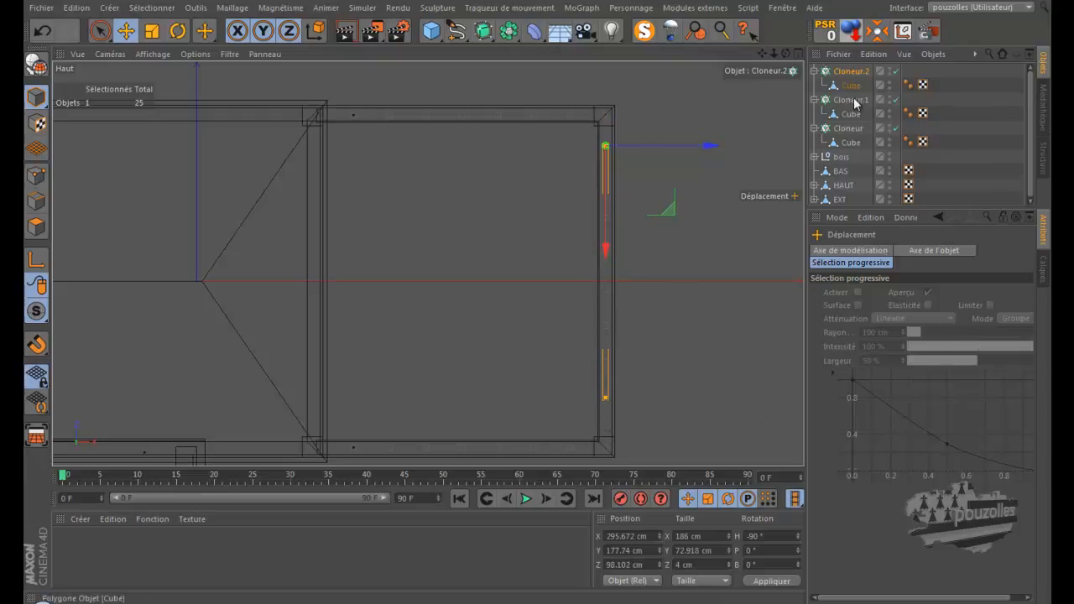
- Keep 8 clones in the end railing's Cloneur, set its P.X to 27 cm and nudge it to about Z 97.6 cm
{"action": "left_click", "coordinate": [847, 72]}
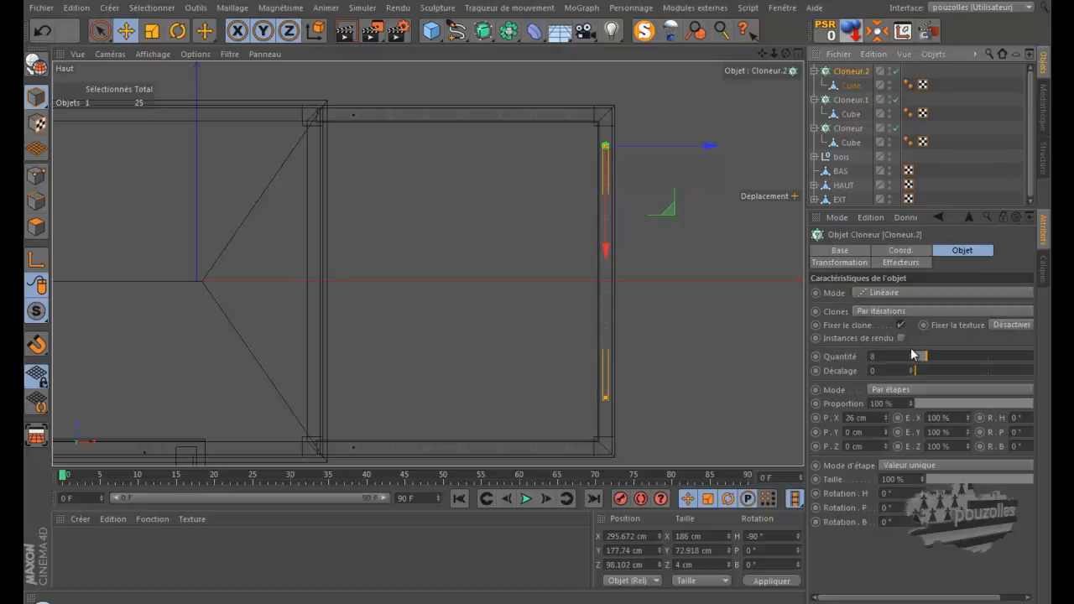
{"action": "left_click", "coordinate": [911, 354]}
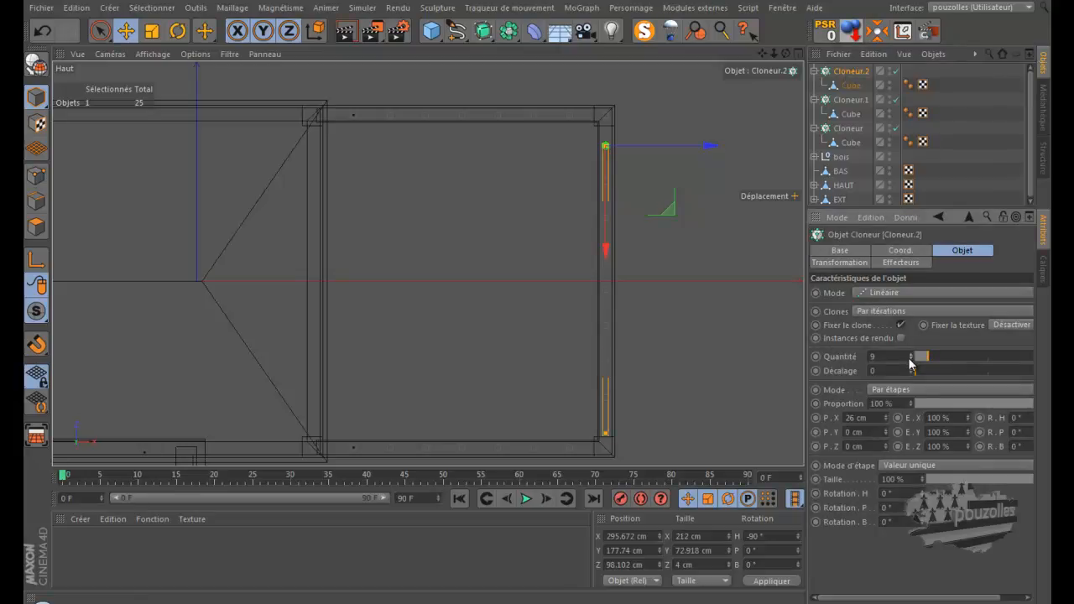
{"action": "left_click", "coordinate": [910, 360]}
{"action": "left_click", "coordinate": [886, 417]}
{"action": "left_click", "coordinate": [606, 254]}
{"action": "left_click_drag", "start_coordinate": [606, 257], "coordinate": [606, 259]}
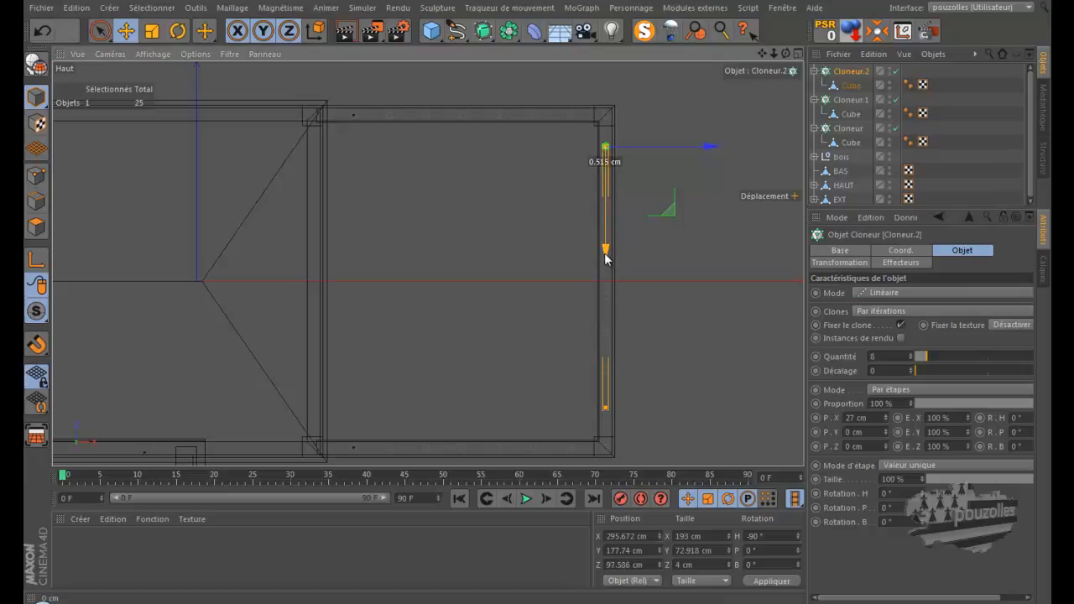
- Deselect everything and examine the whole house with its terrace railing in the perspective view
{"action": "middle_click", "coordinate": [470, 262]}
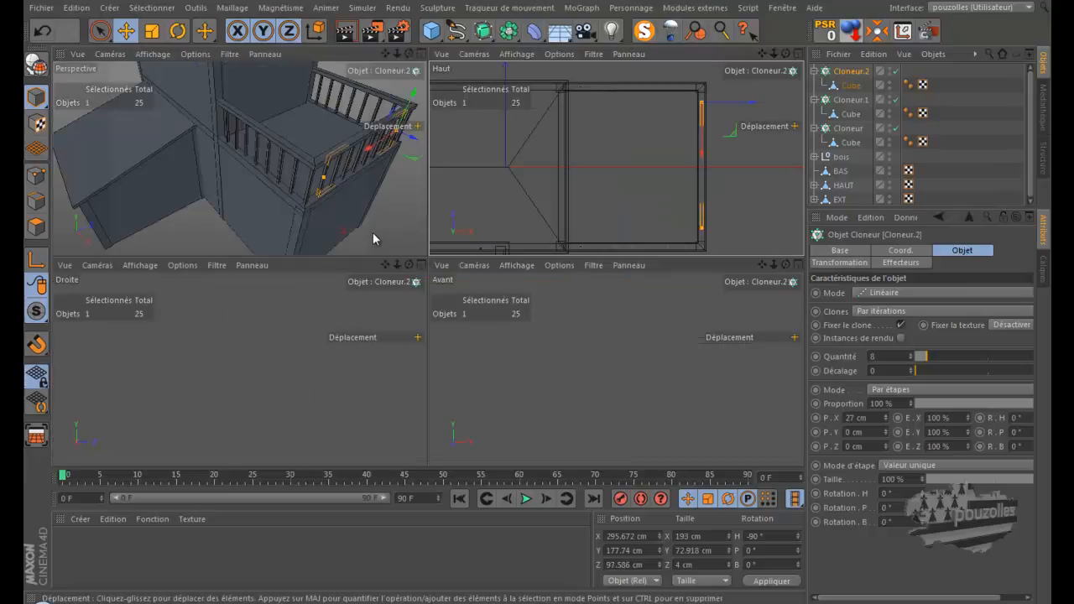
{"action": "middle_click", "coordinate": [373, 232]}
{"action": "scroll", "coordinate": [589, 197], "scroll_direction": "down", "scroll_amount": 4}
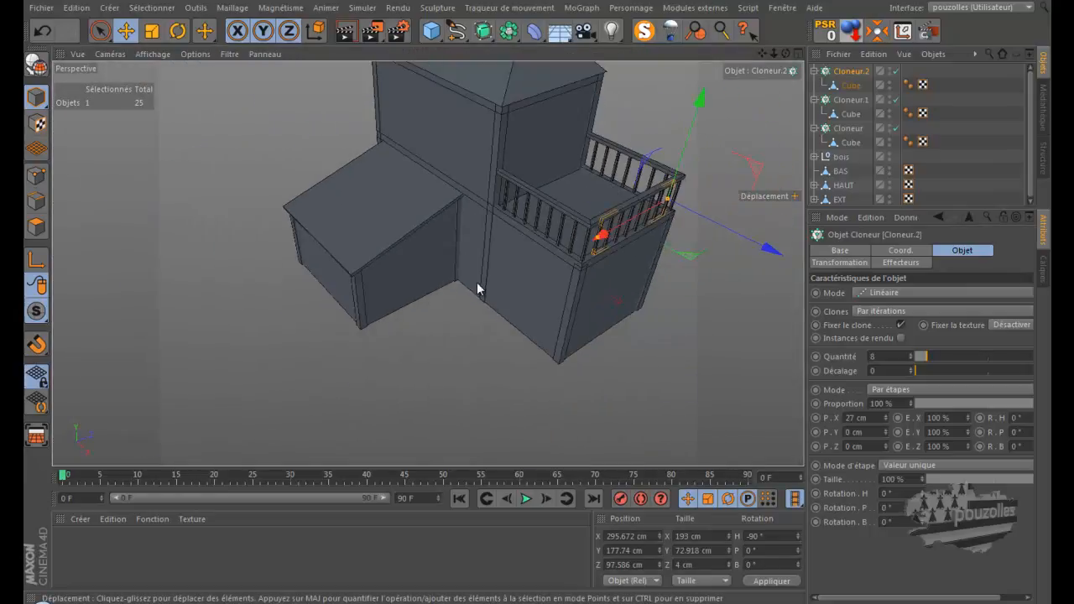
{"action": "left_click", "coordinate": [549, 285]}
{"action": "left_click_drag", "start_coordinate": [787, 53], "coordinate": [698, 106]}
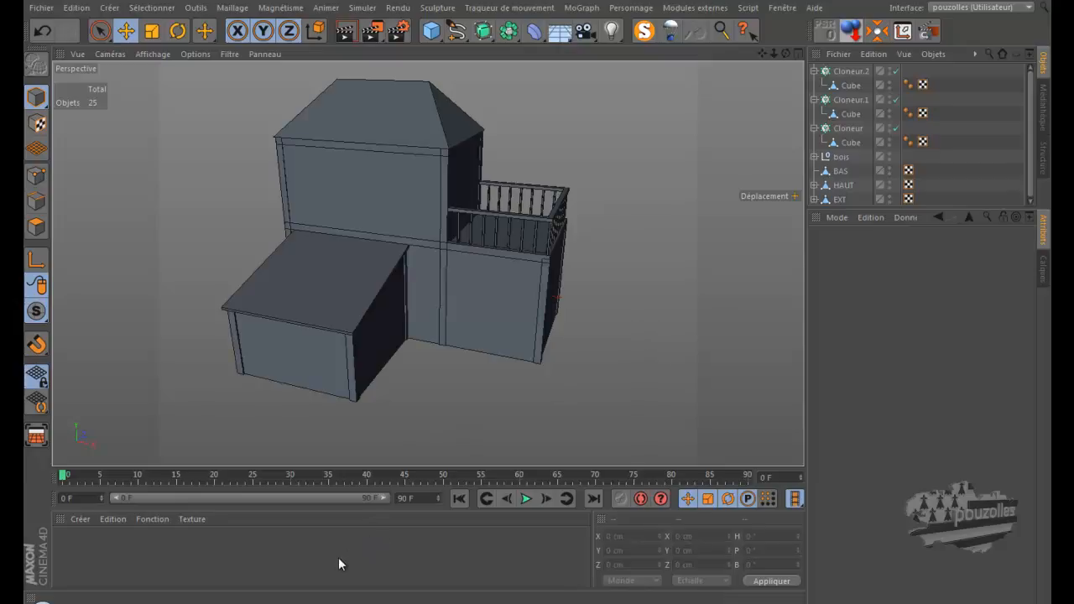
{"action": "left_click", "coordinate": [337, 602]}
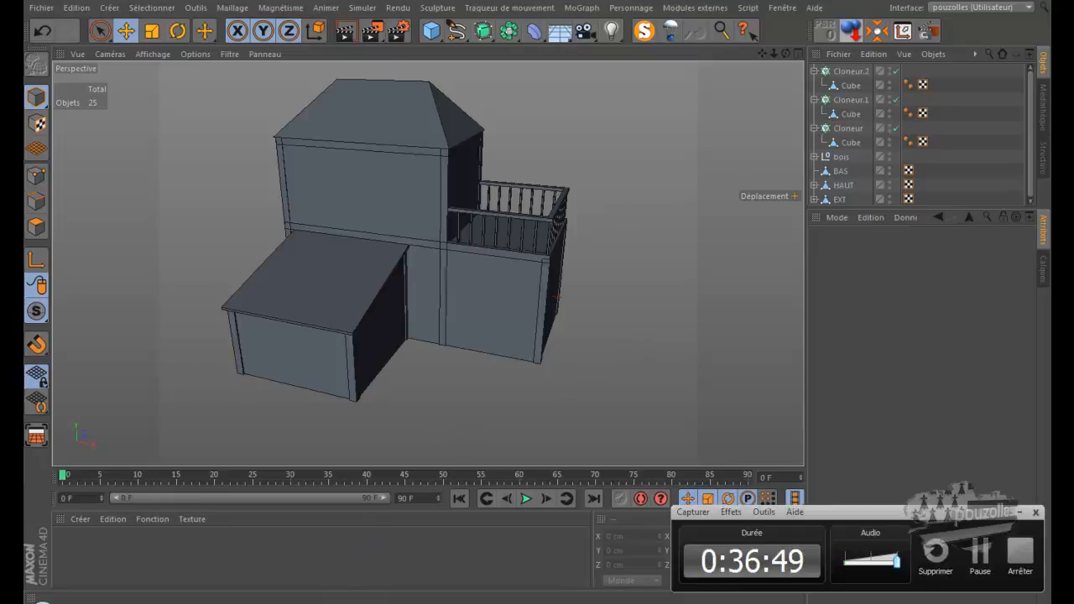
- Convert the three railing Cloneurs, together with their child cubes, into editable objects
{"action": "left_click", "coordinate": [519, 602]}
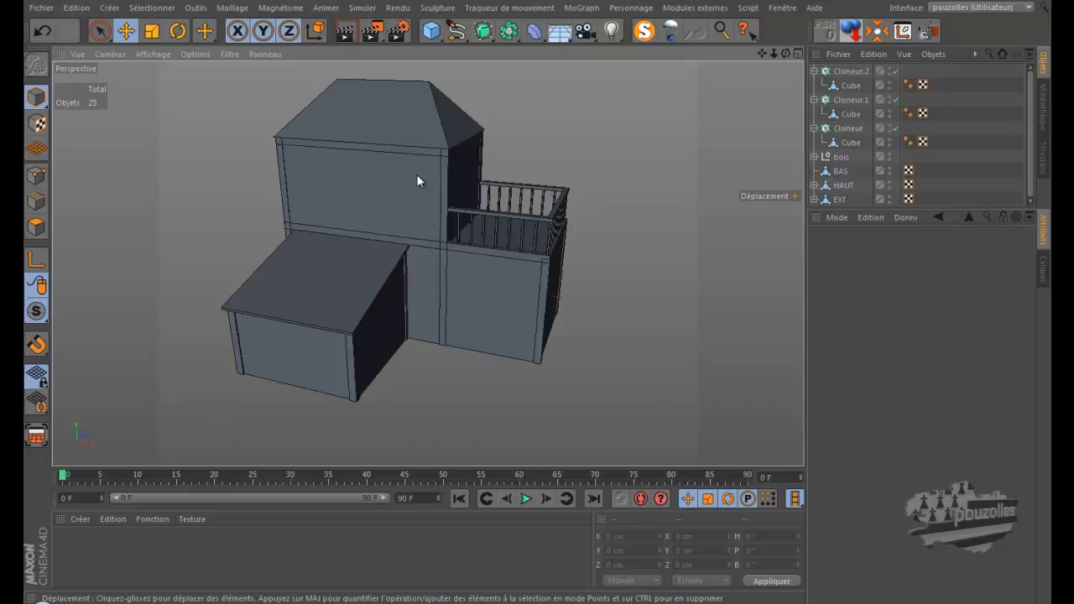
{"action": "scroll", "coordinate": [426, 239], "scroll_direction": "up", "scroll_amount": 2}
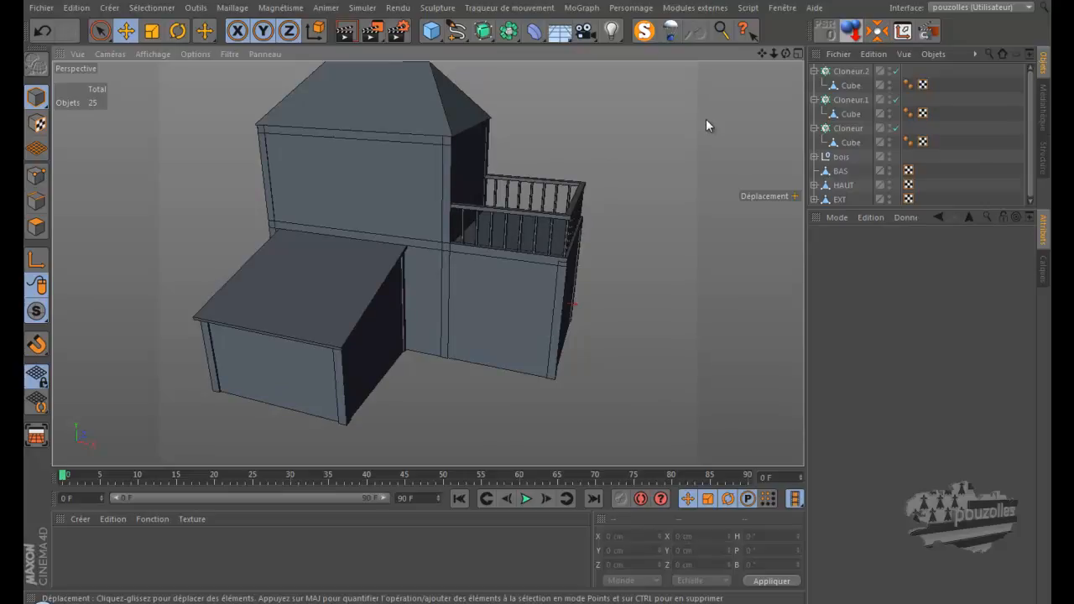
{"action": "left_click_drag", "start_coordinate": [901, 210], "coordinate": [887, 375]}
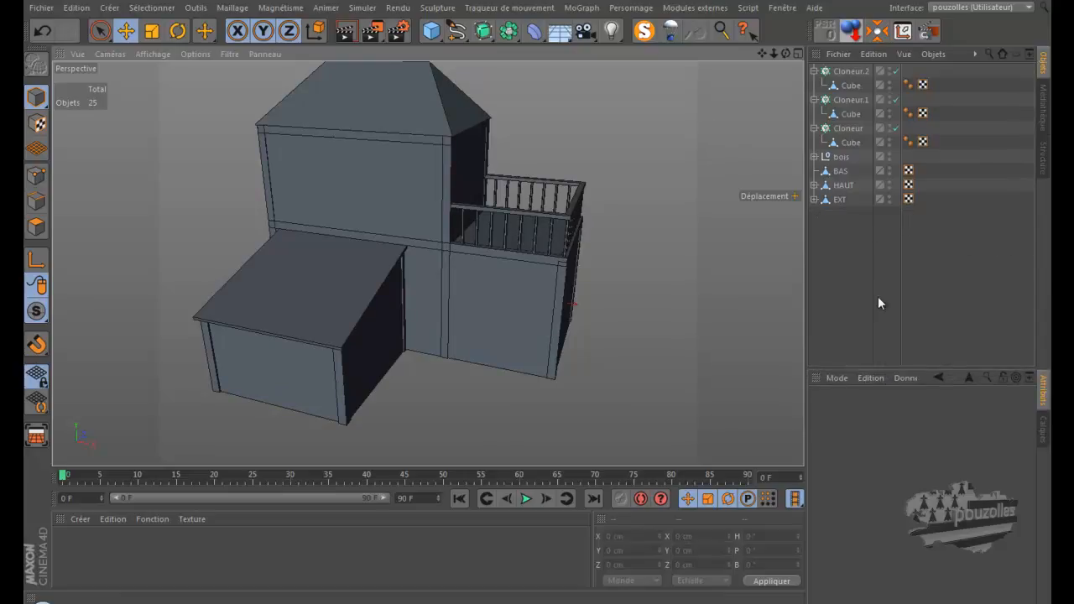
{"action": "left_click", "coordinate": [814, 159]}
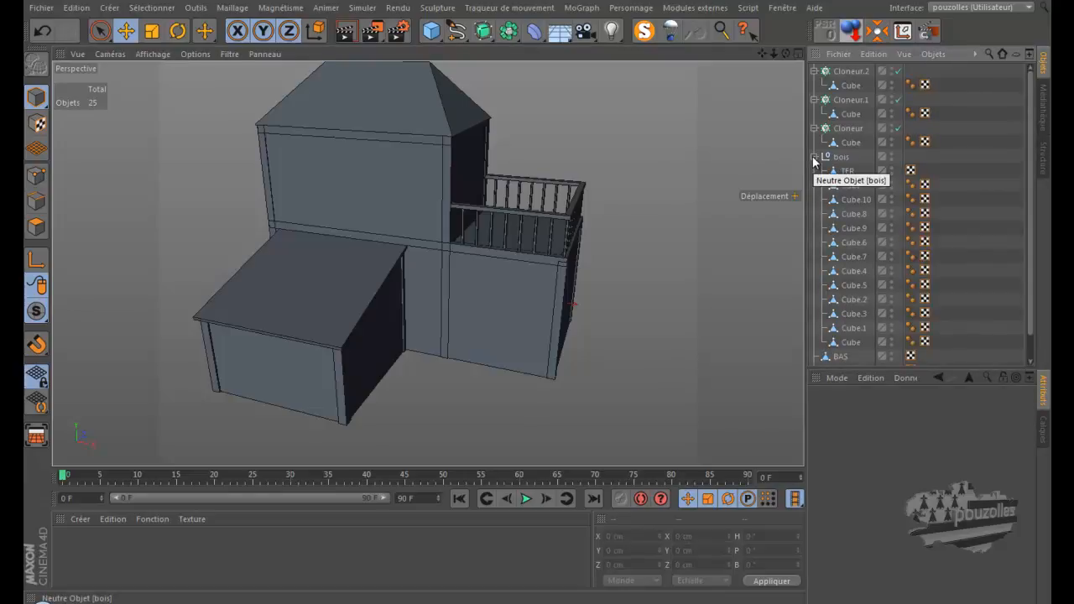
{"action": "left_click", "coordinate": [814, 159]}
{"action": "left_click", "coordinate": [849, 127]}
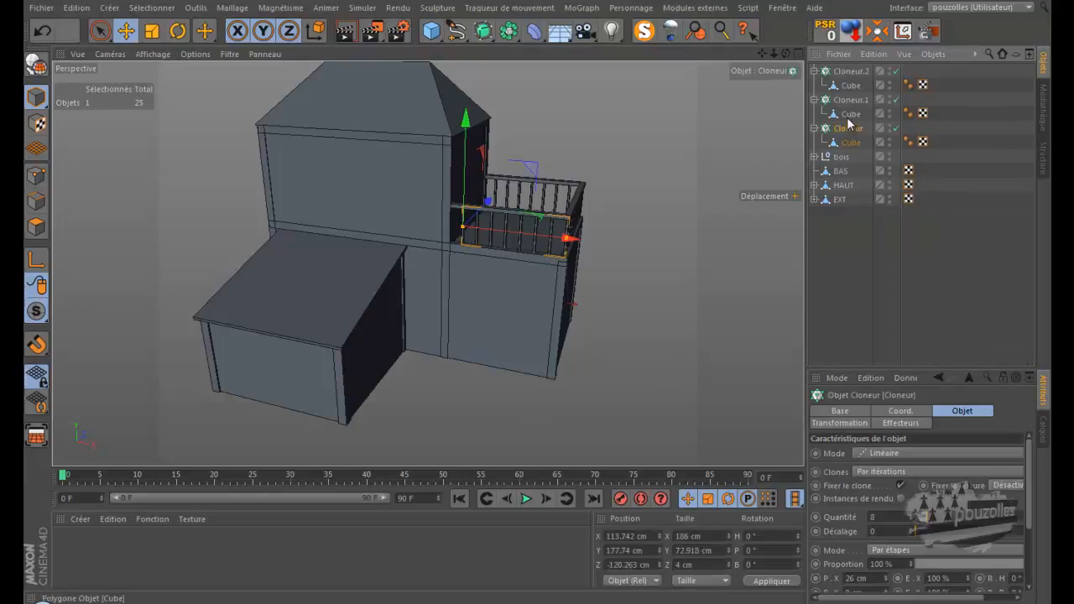
{"action": "left_click_drag", "start_coordinate": [963, 70], "coordinate": [837, 144]}
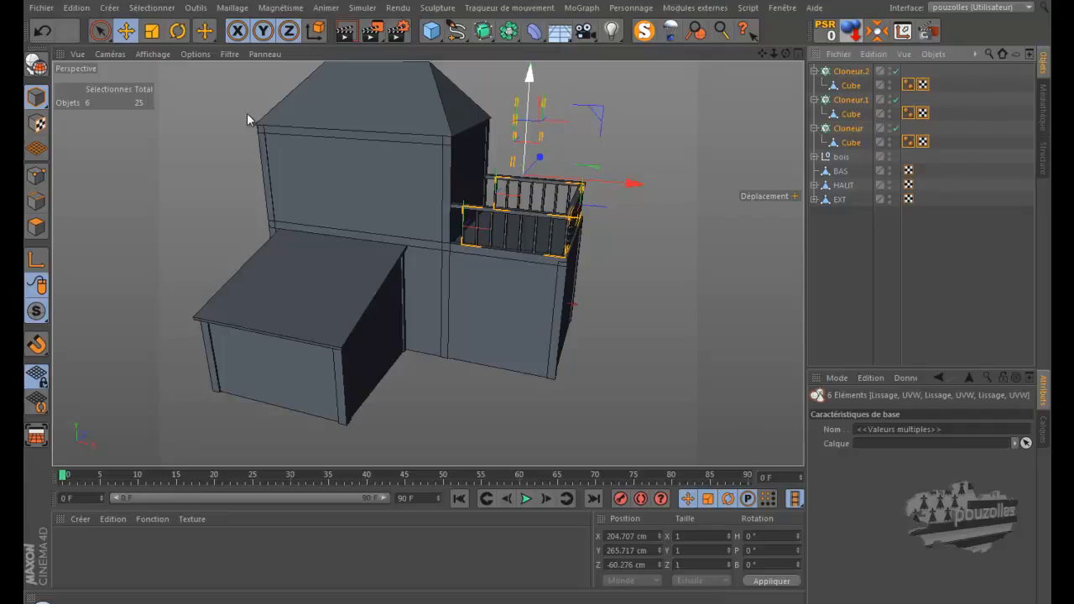
{"action": "left_click", "coordinate": [35, 64]}
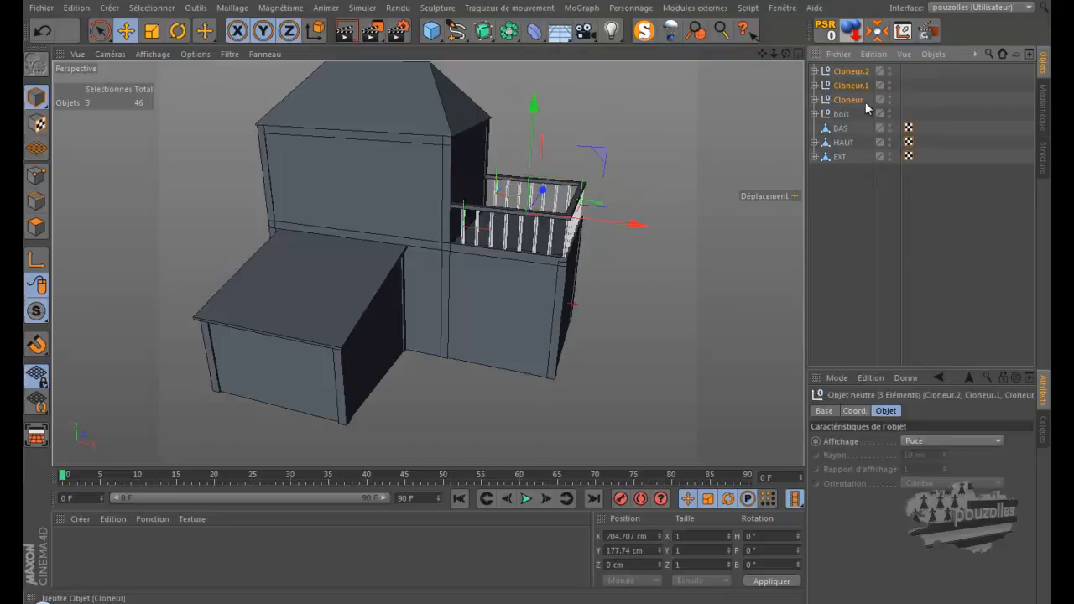
- Unfold the three converted Cloneur groups and move all 24 railing post cubes into the bois group
{"action": "left_click", "coordinate": [813, 99]}
{"action": "left_click", "coordinate": [813, 85]}
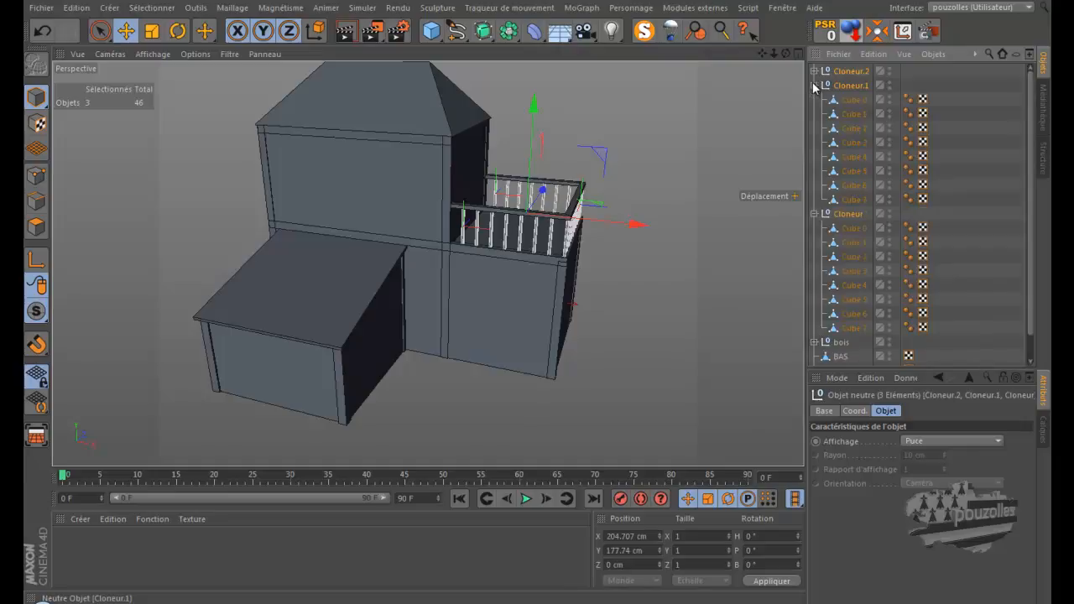
{"action": "left_click", "coordinate": [814, 71]}
{"action": "left_click", "coordinate": [1040, 122]}
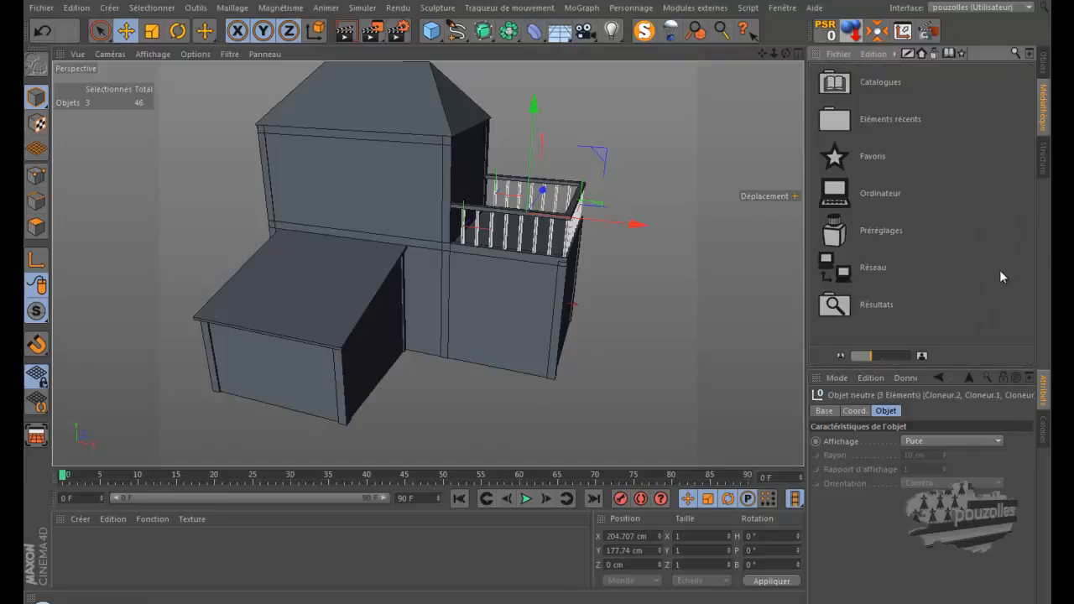
{"action": "left_click", "coordinate": [1043, 63]}
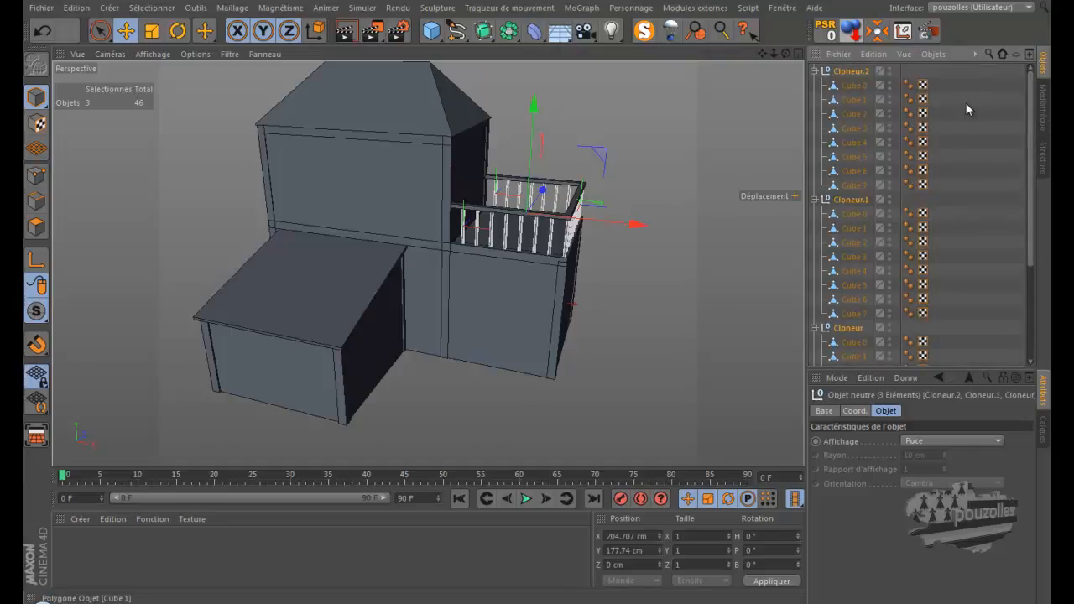
{"action": "left_click_drag", "start_coordinate": [946, 82], "coordinate": [833, 187]}
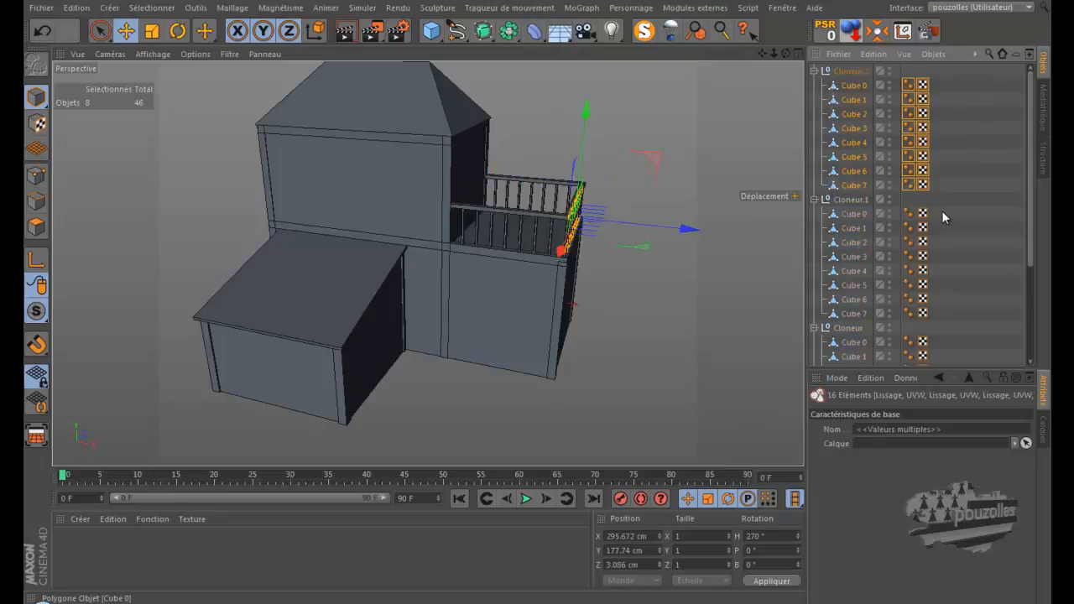
{"action": "left_click_drag", "start_coordinate": [944, 211], "coordinate": [854, 326], "text": "shift"}
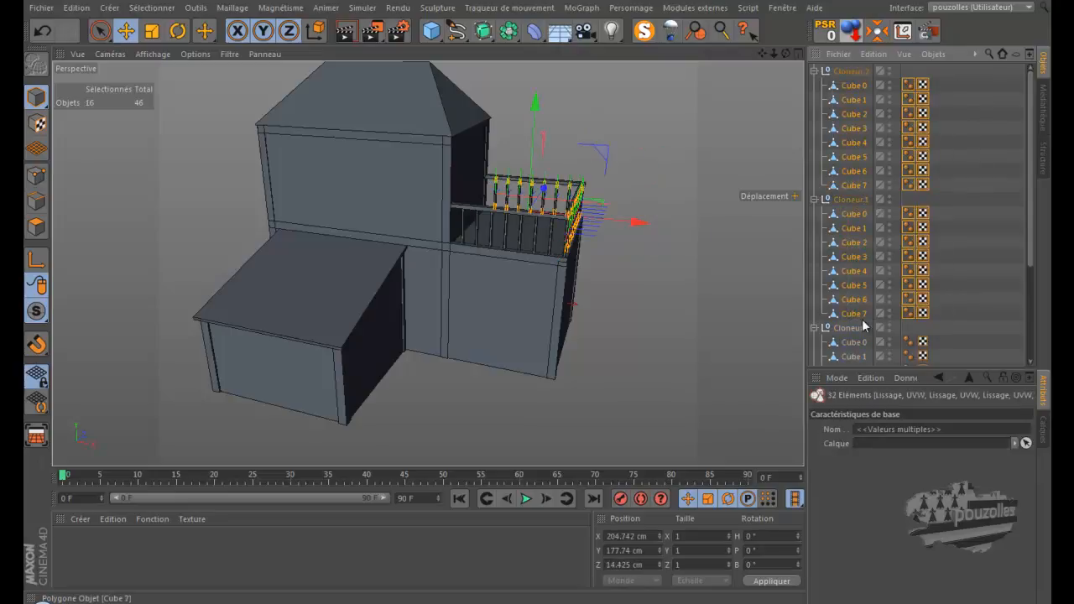
{"action": "scroll", "coordinate": [1030, 260], "scroll_direction": "down", "scroll_amount": 5}
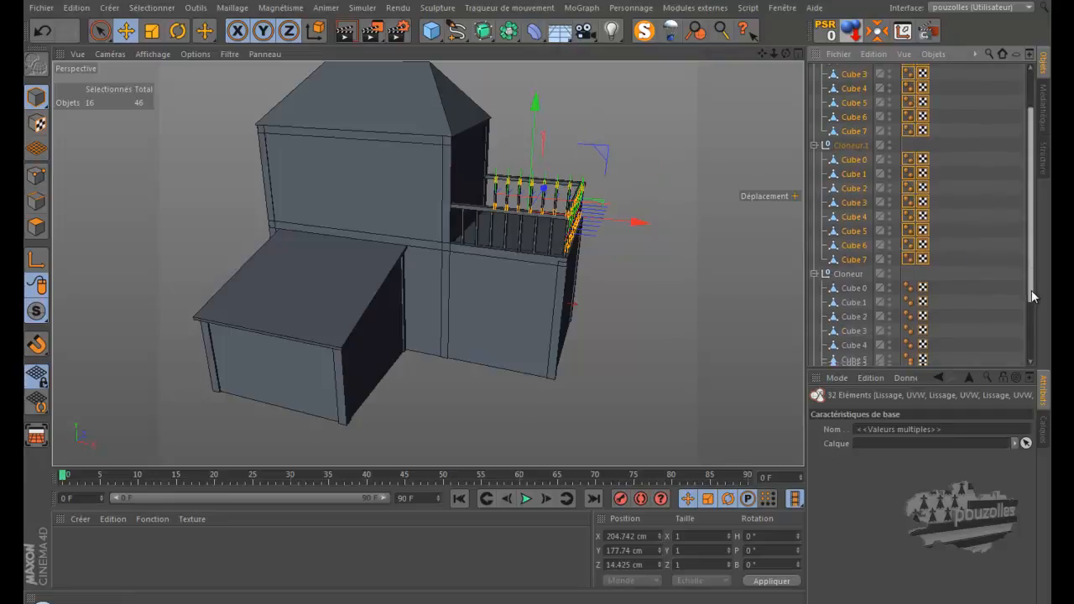
{"action": "left_click_drag", "start_coordinate": [946, 206], "coordinate": [857, 309], "text": "shift"}
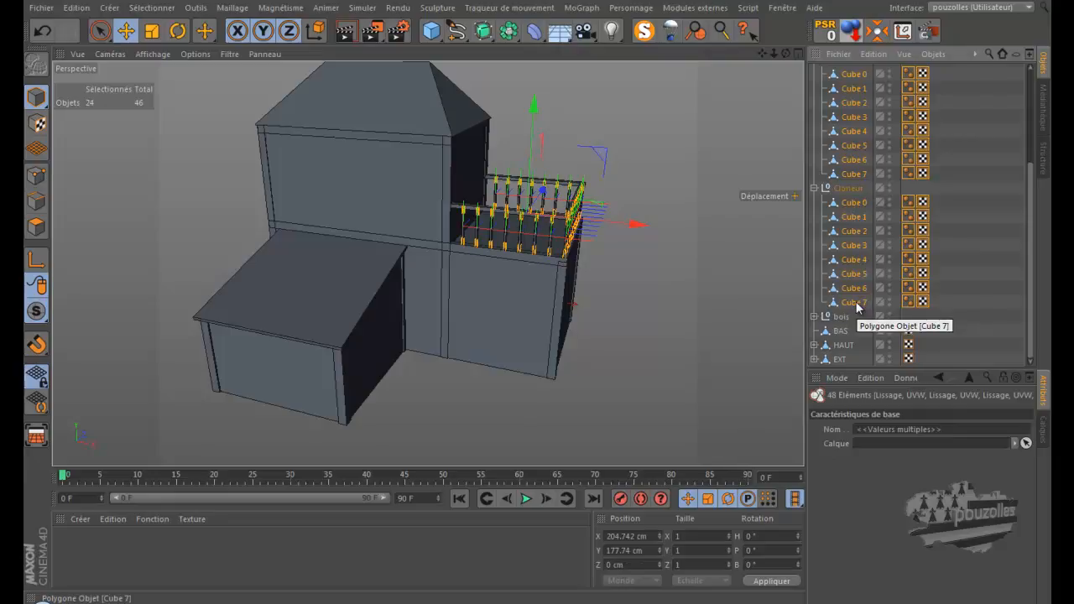
{"action": "left_click_drag", "start_coordinate": [857, 307], "coordinate": [846, 317]}
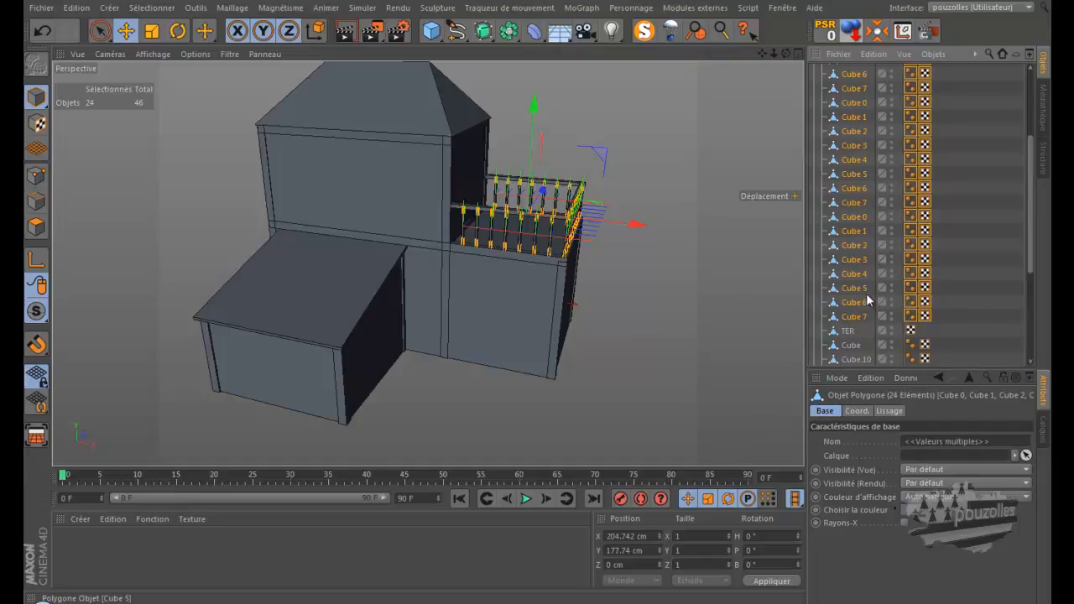
- Delete the three emptied Cloneur null objects above the bois group
{"action": "scroll", "coordinate": [868, 292], "scroll_direction": "up", "scroll_amount": 5}
{"action": "left_click_drag", "start_coordinate": [916, 70], "coordinate": [840, 105]}
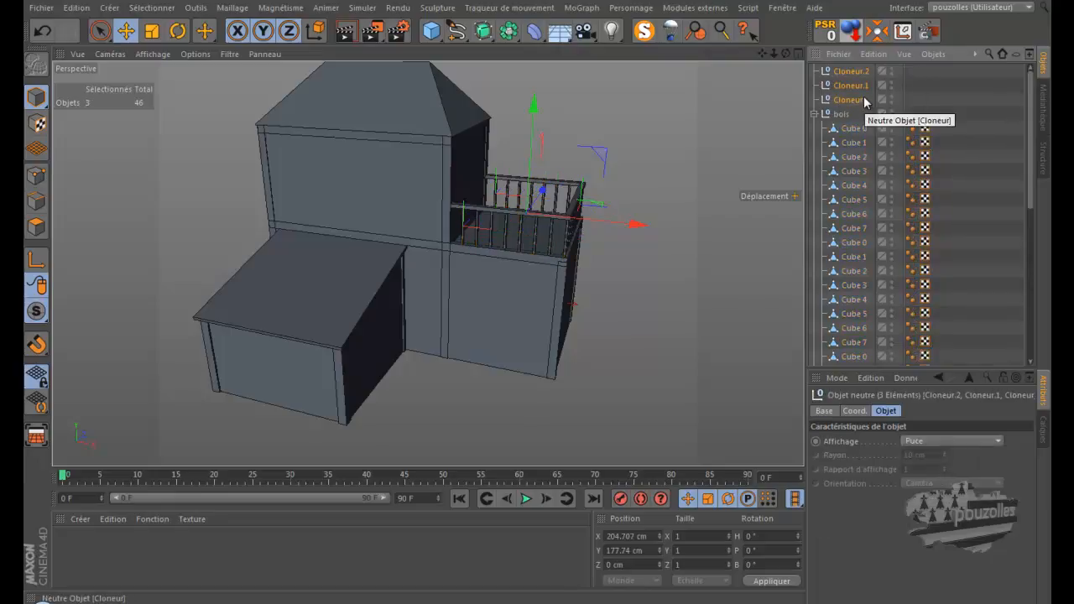
{"action": "key", "text": "Delete"}
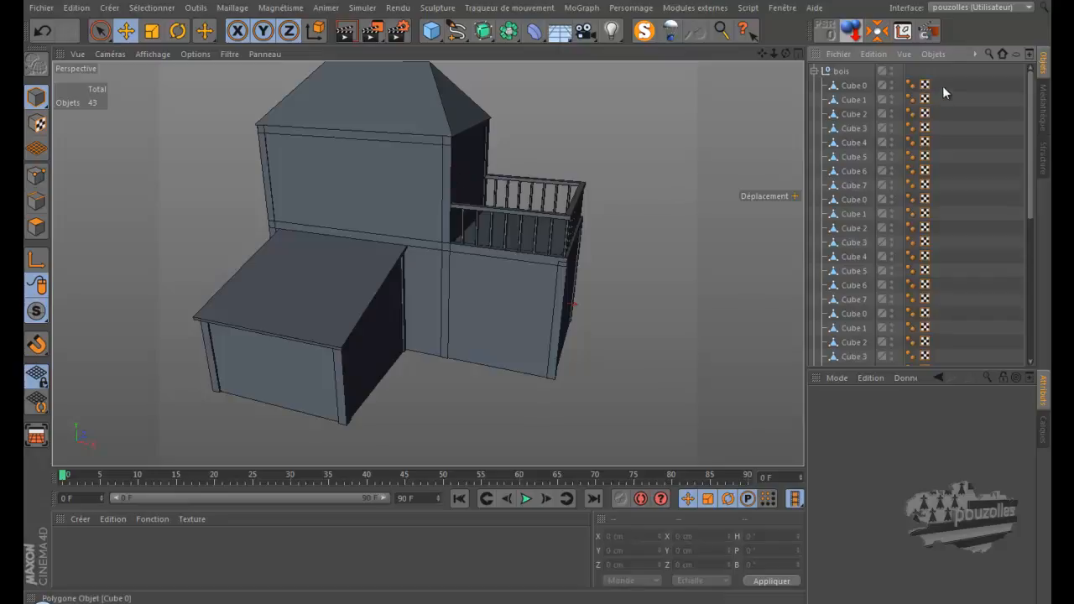
- Select the bois group with all its sub-objects and merge them into one polygon object, deleting the originals
{"action": "left_click", "coordinate": [841, 71]}
{"action": "scroll", "coordinate": [861, 130], "scroll_direction": "down", "scroll_amount": 5}
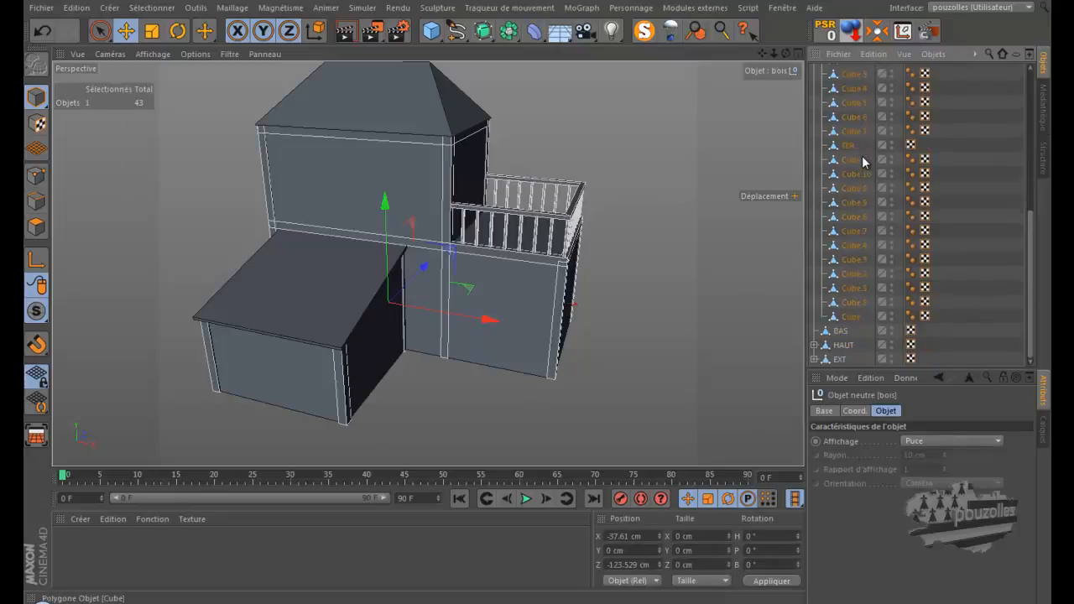
{"action": "scroll", "coordinate": [857, 291], "scroll_direction": "up", "scroll_amount": 5}
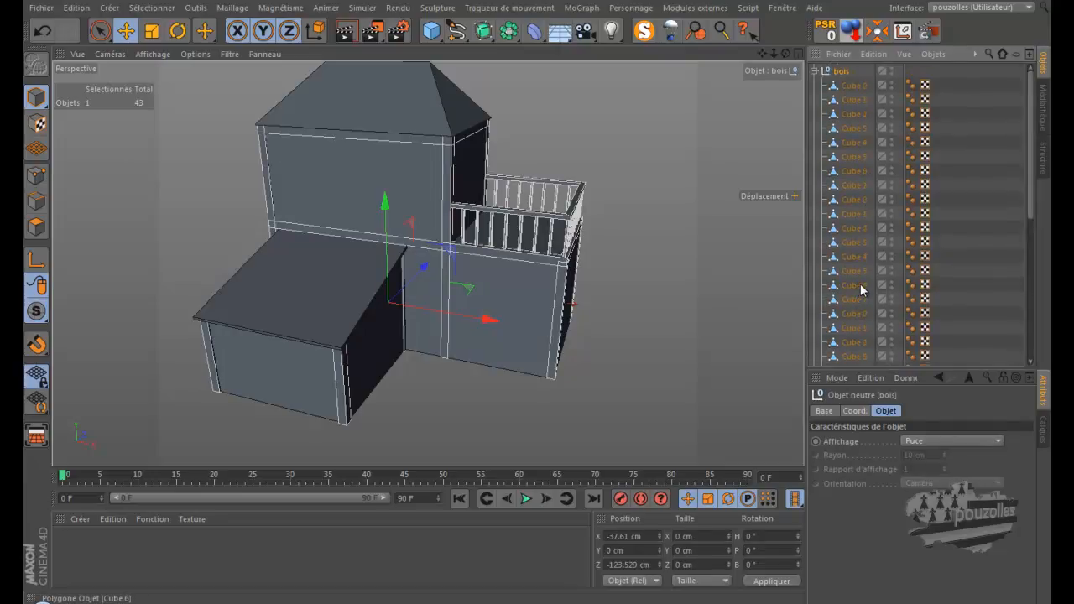
{"action": "right_click", "coordinate": [844, 76]}
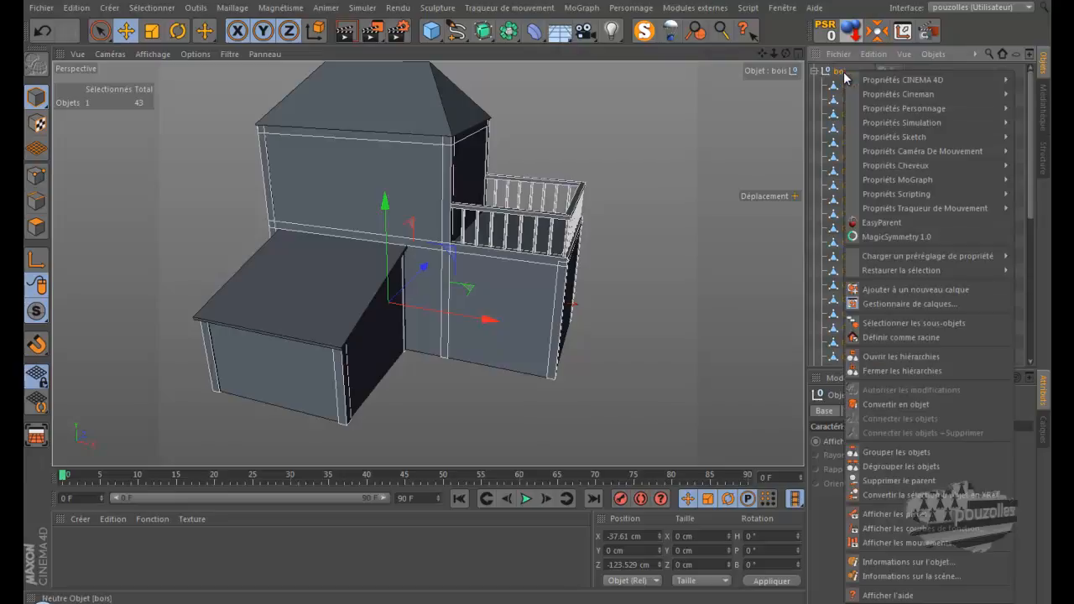
{"action": "left_click", "coordinate": [889, 322]}
{"action": "scroll", "coordinate": [894, 243], "scroll_direction": "down", "scroll_amount": 10}
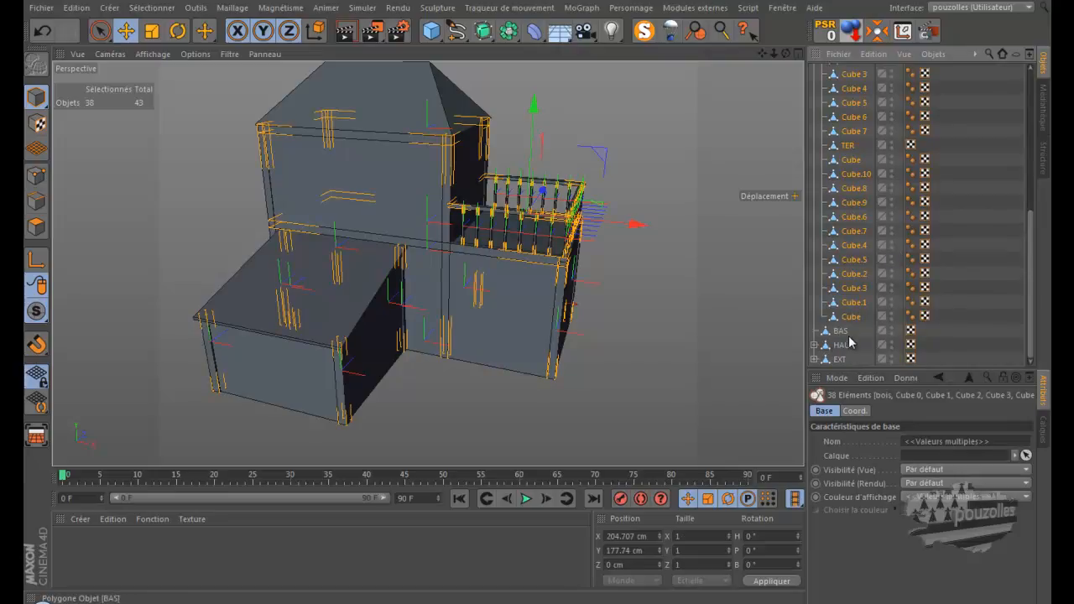
{"action": "scroll", "coordinate": [851, 339], "scroll_direction": "up", "scroll_amount": 10}
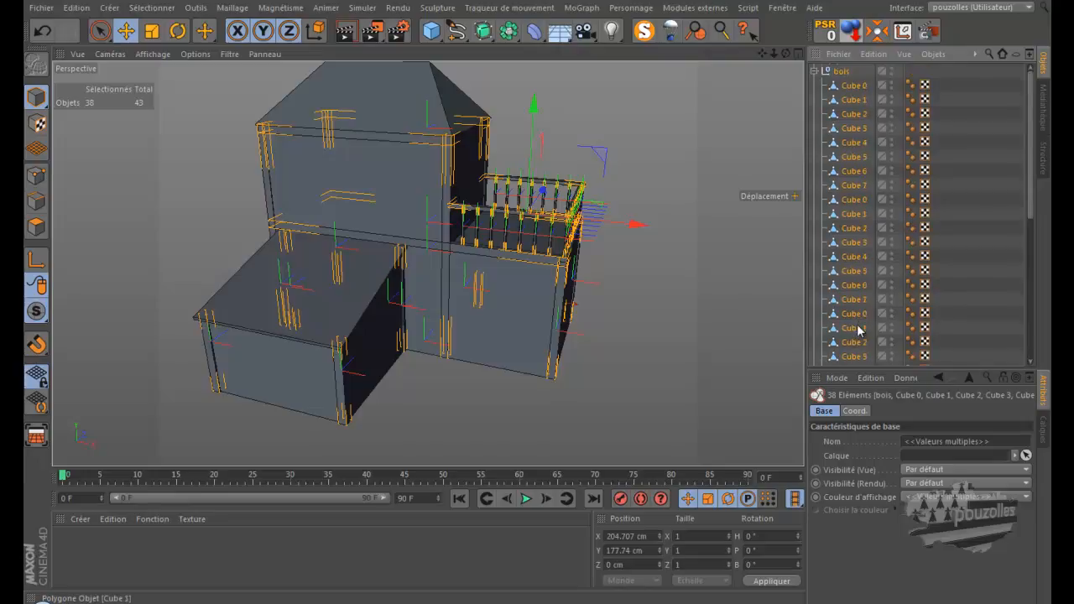
{"action": "right_click", "coordinate": [846, 76]}
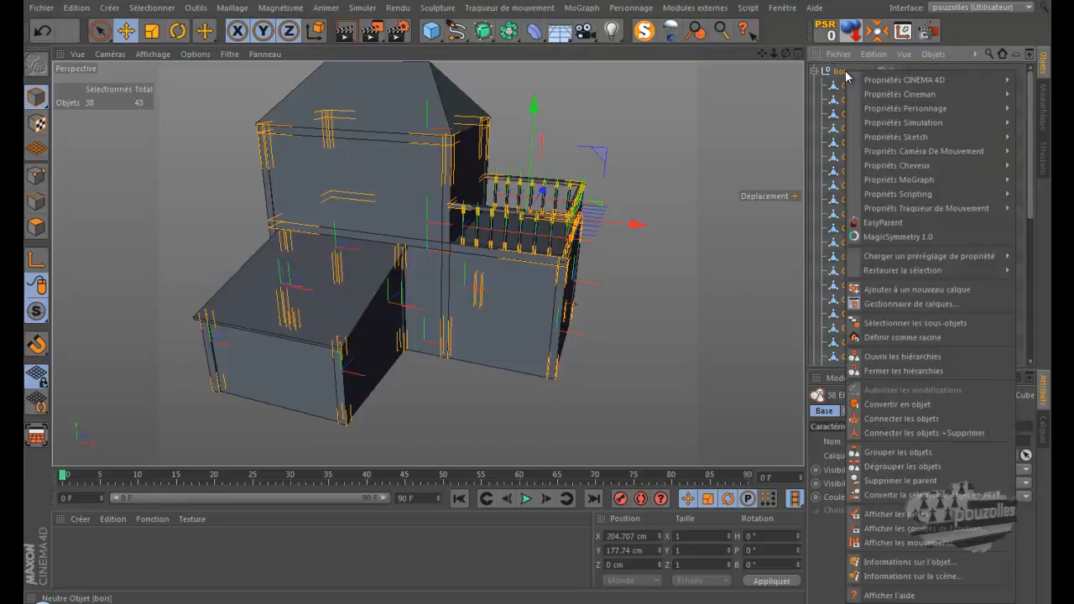
{"action": "left_click", "coordinate": [908, 433]}
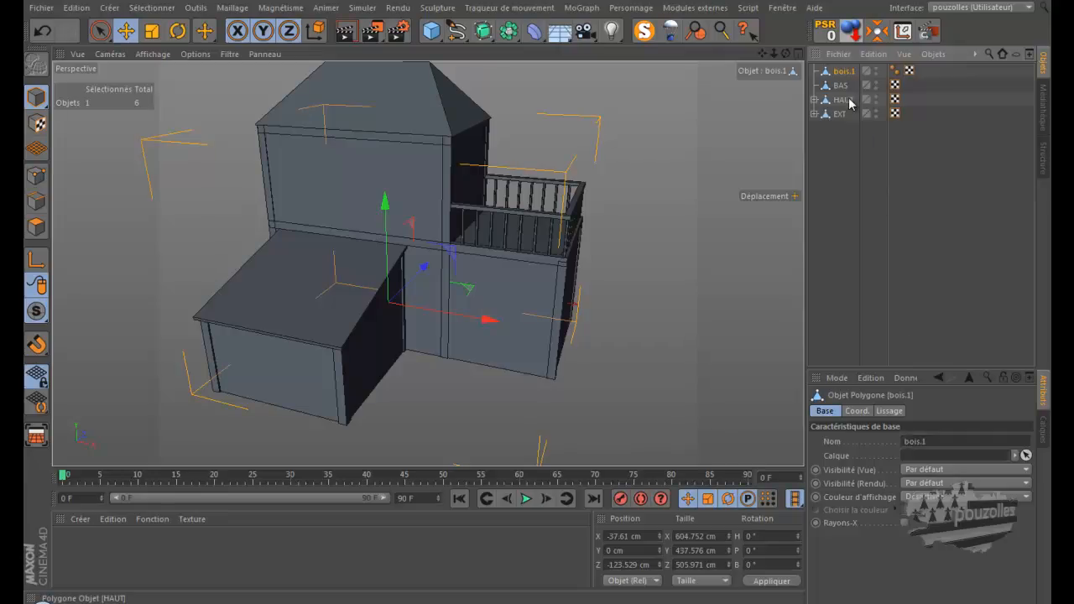
- Rename the merged wooden structure object as bois
{"action": "double_click", "coordinate": [844, 72]}
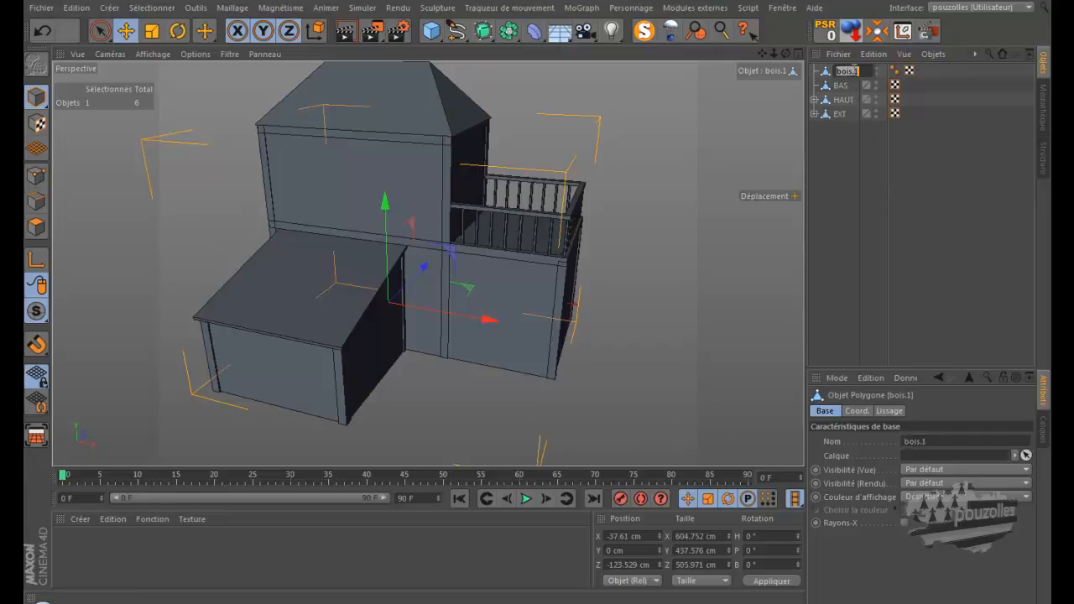
{"action": "key", "text": "BackSpace"}
{"action": "key", "text": "BackSpace"}
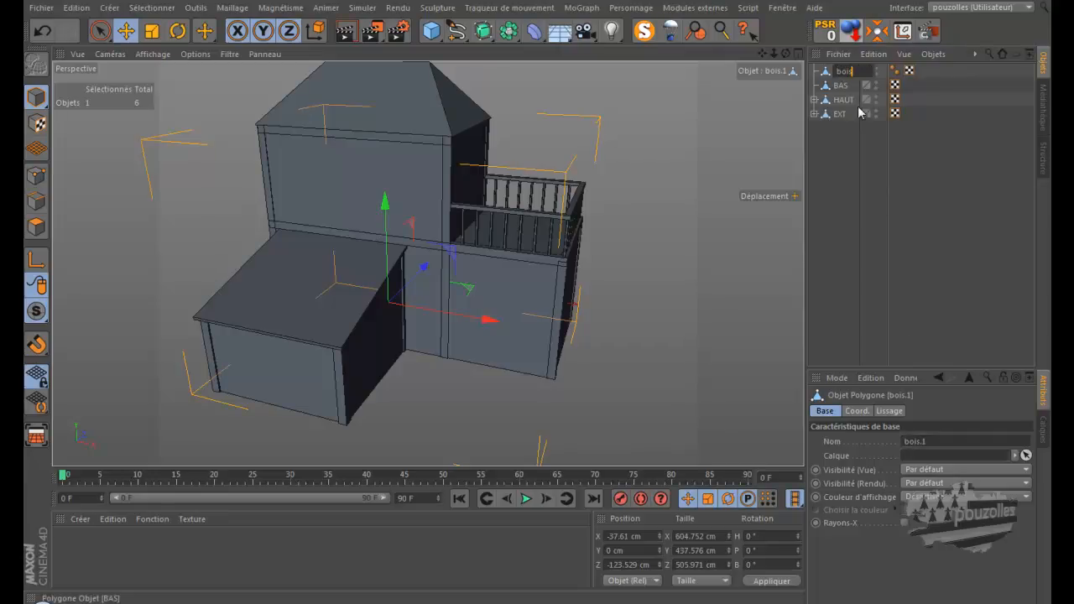
{"action": "key", "text": "Return"}
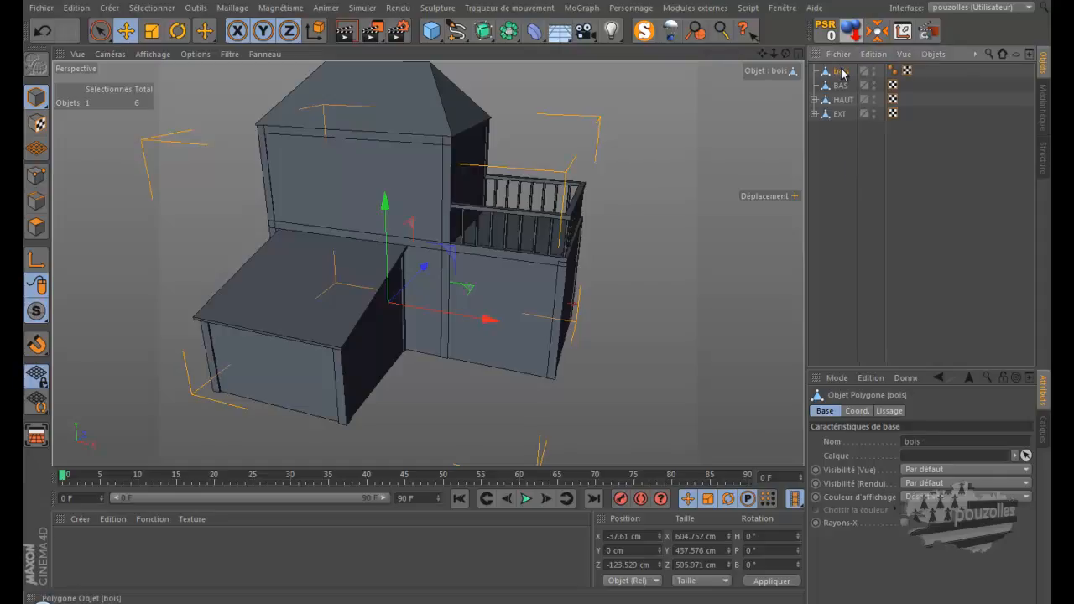
- Isolate the bois object with MagicSolo to examine the wooden frame, restore the whole house and deselect everything
{"action": "left_click", "coordinate": [644, 31]}
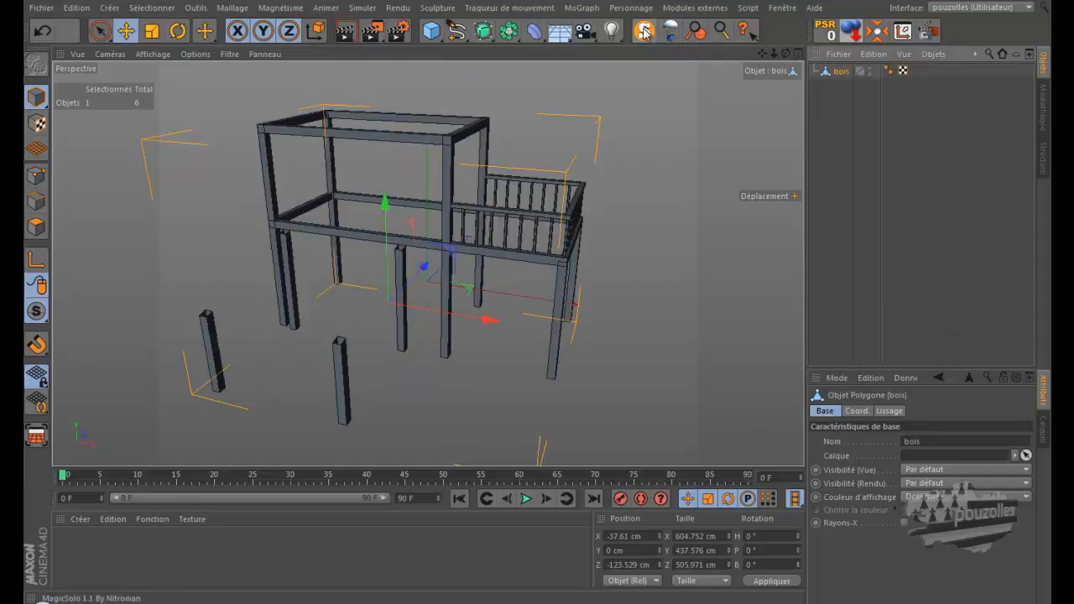
{"action": "left_click", "coordinate": [574, 363]}
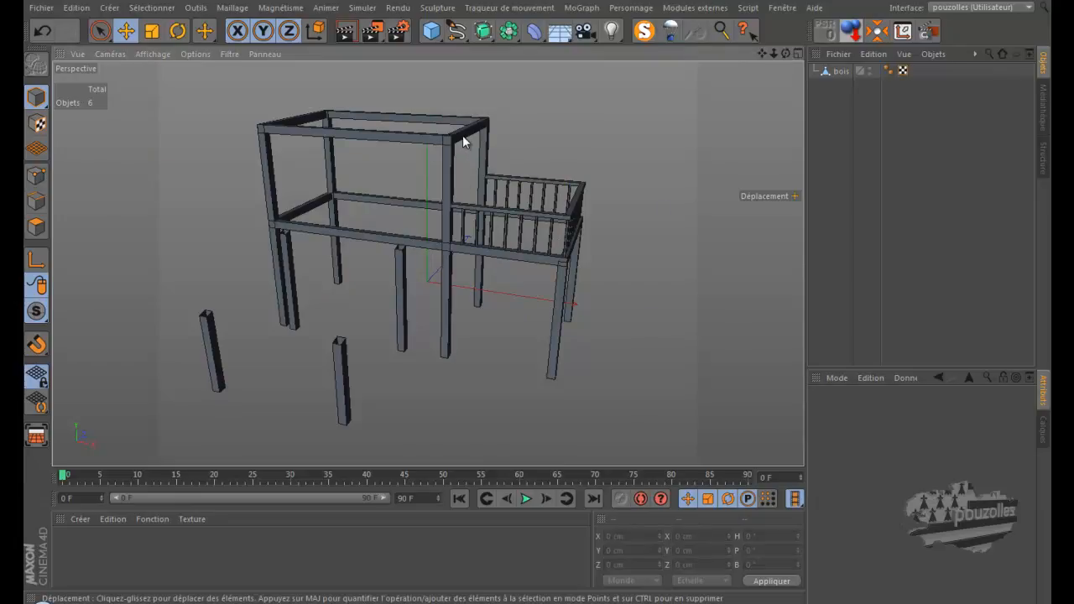
{"action": "left_click", "coordinate": [838, 72]}
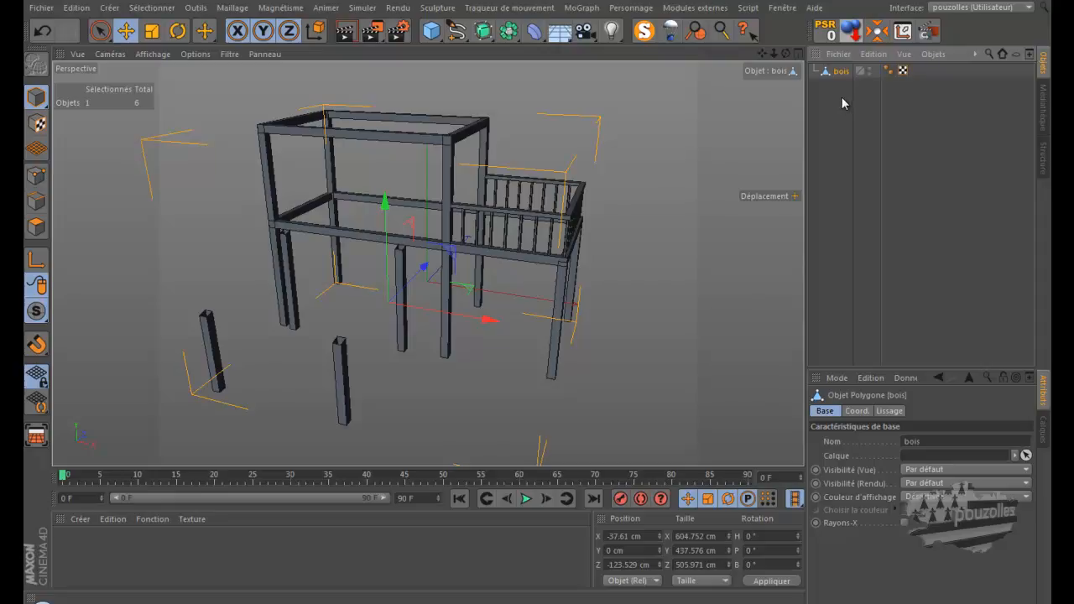
{"action": "left_click", "coordinate": [649, 34]}
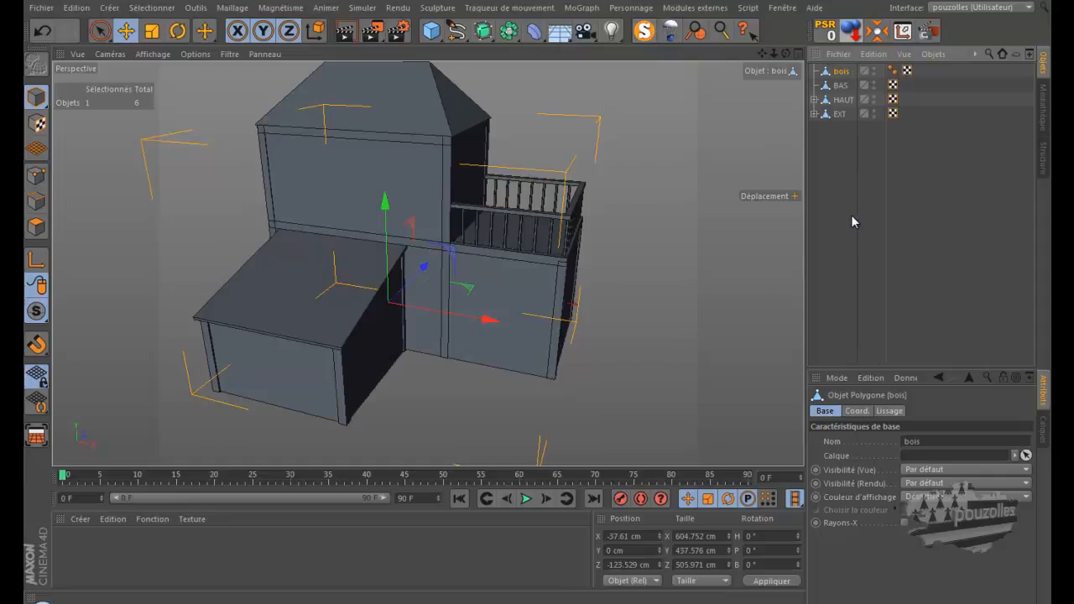
{"action": "left_click_drag", "start_coordinate": [762, 53], "coordinate": [540, 303]}
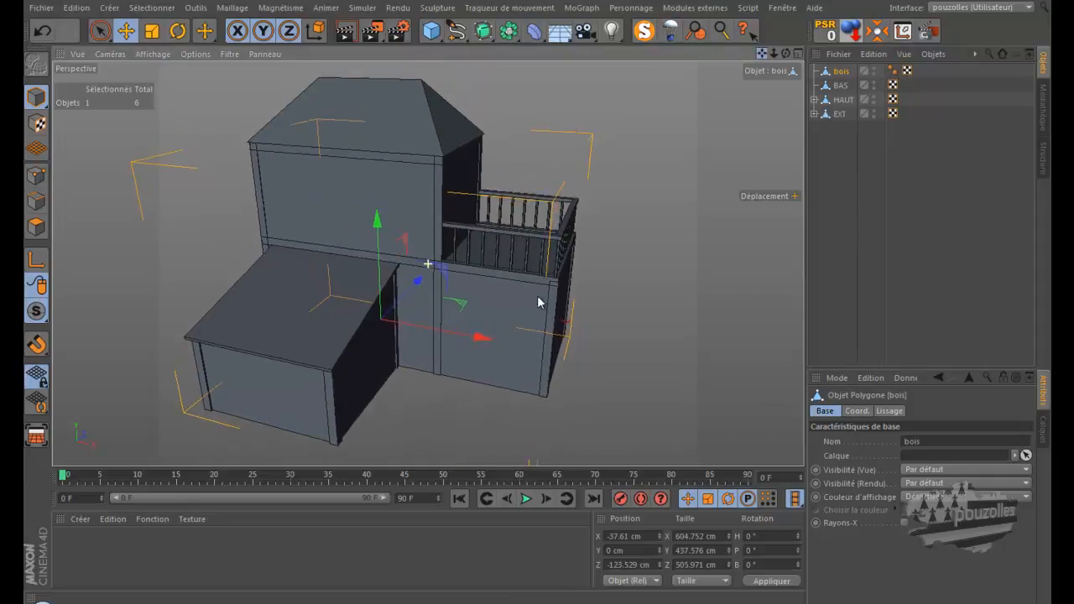
{"action": "left_click", "coordinate": [850, 210]}
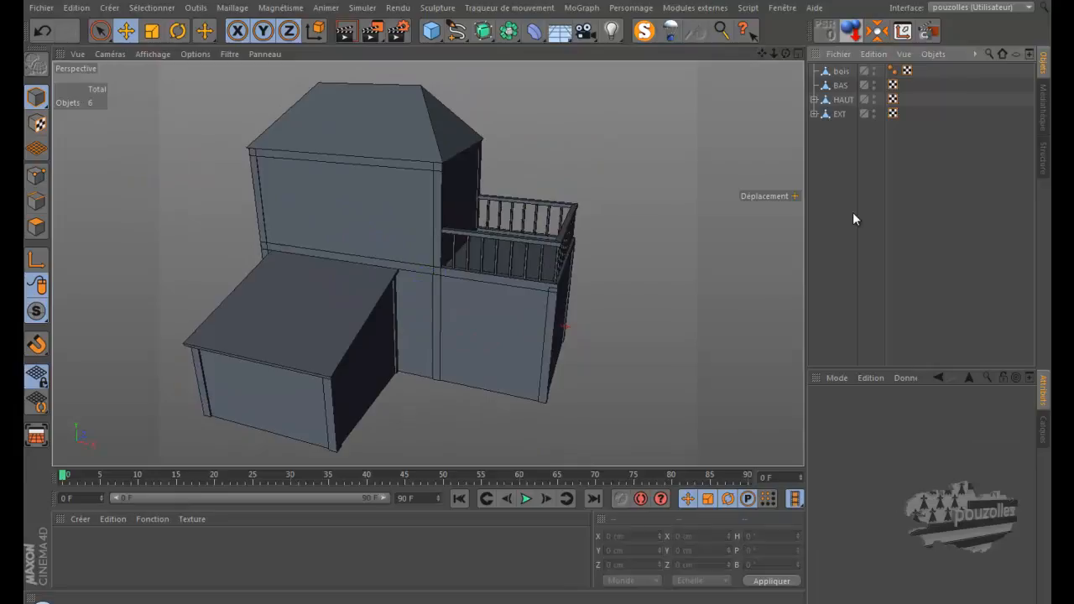